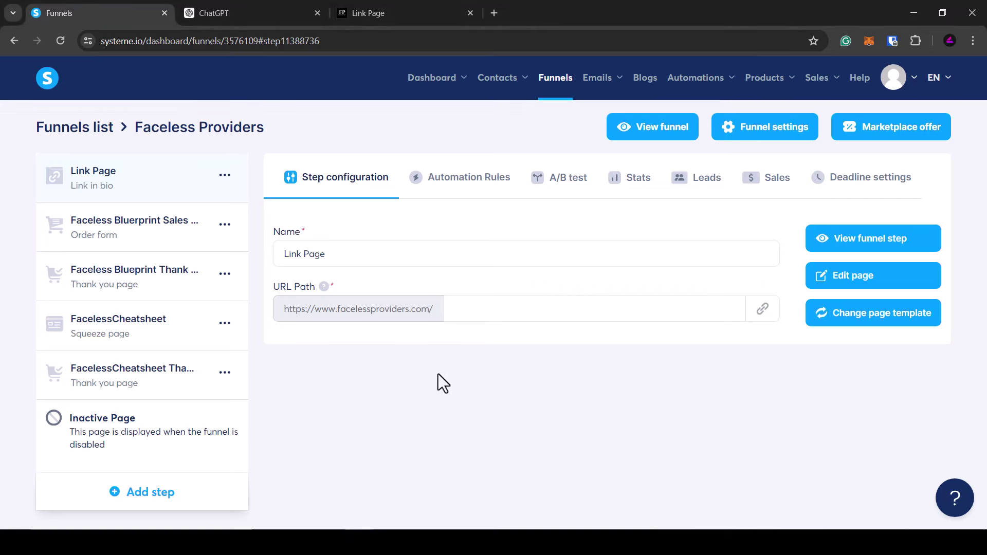
# Step: Look through the steps of the Faceless Providers funnel and examine its published link page
pyautogui.click(168, 226)
pyautogui.click(139, 295)
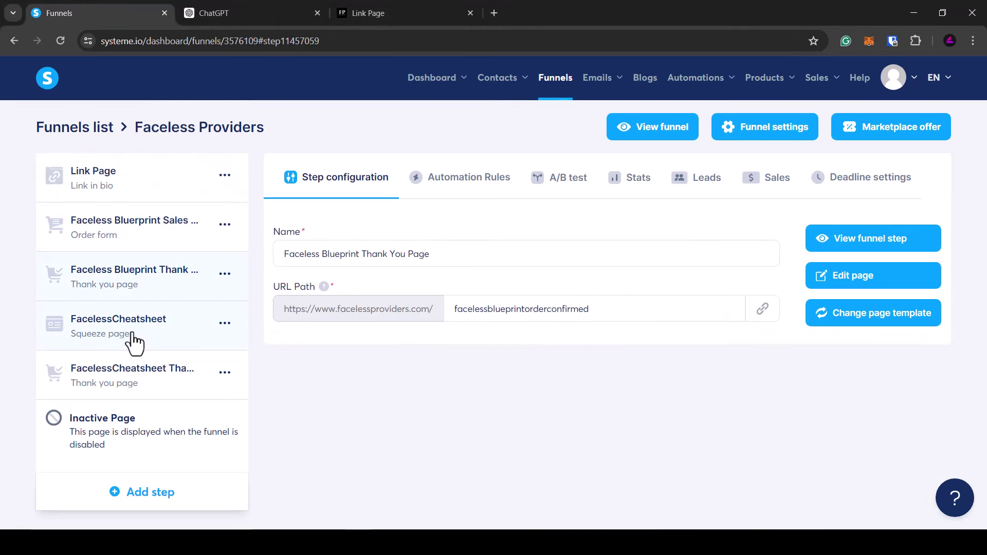
pyautogui.click(133, 341)
pyautogui.click(137, 378)
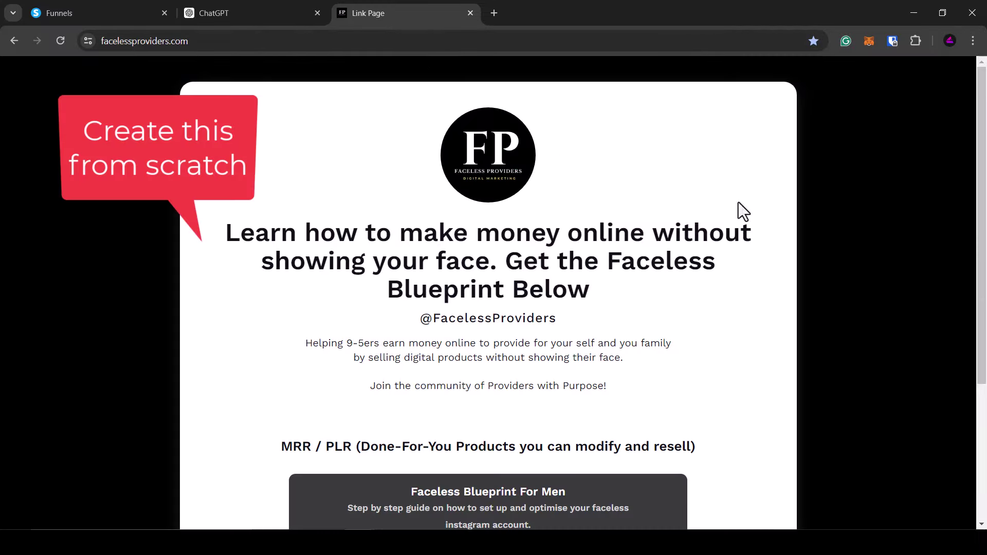
pyautogui.scroll(-4, 780, 248)
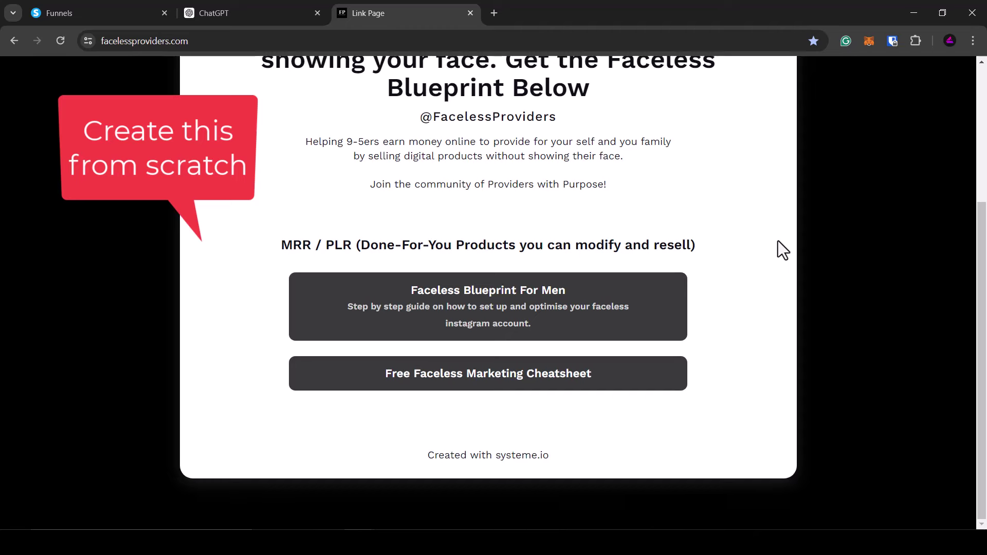
pyautogui.scroll(4, 778, 241)
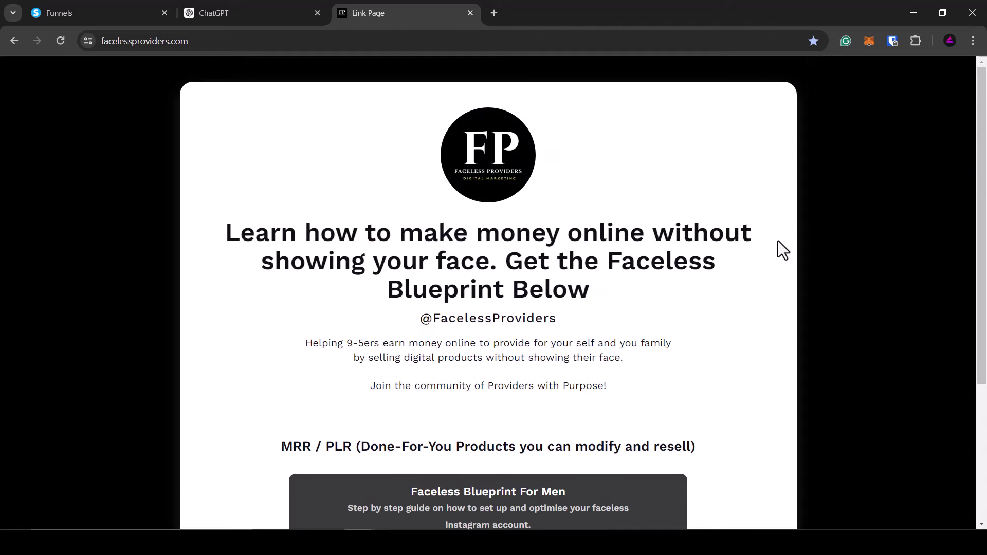
# Step: Open the Link In Bio funnel from the funnels list and view its Link In Bio step
pyautogui.click(36, 5)
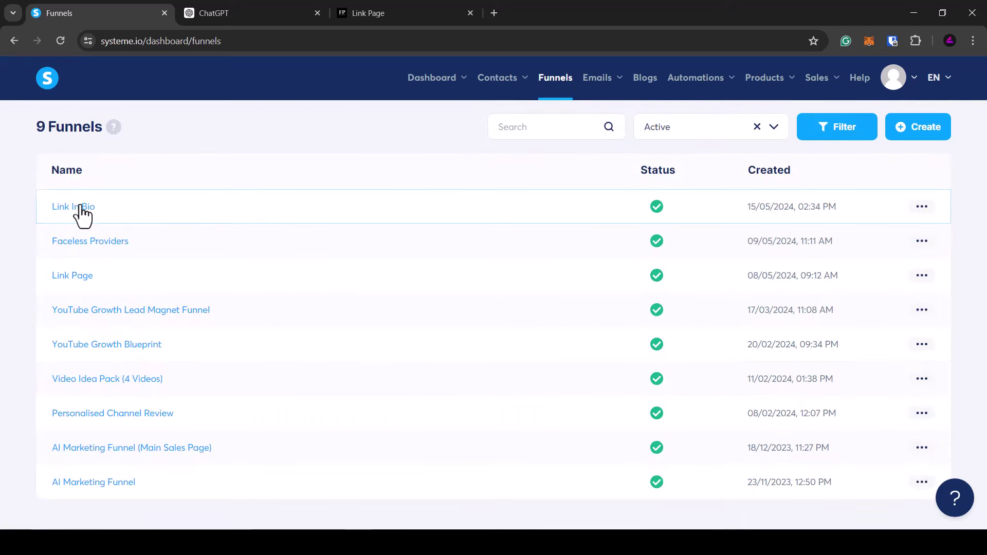
pyautogui.click(81, 206)
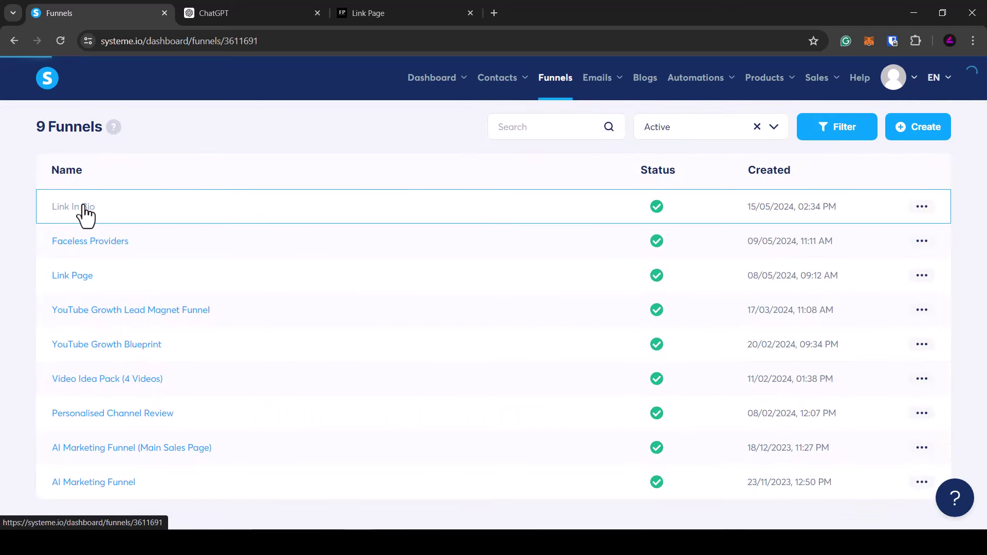
pyautogui.click(108, 190)
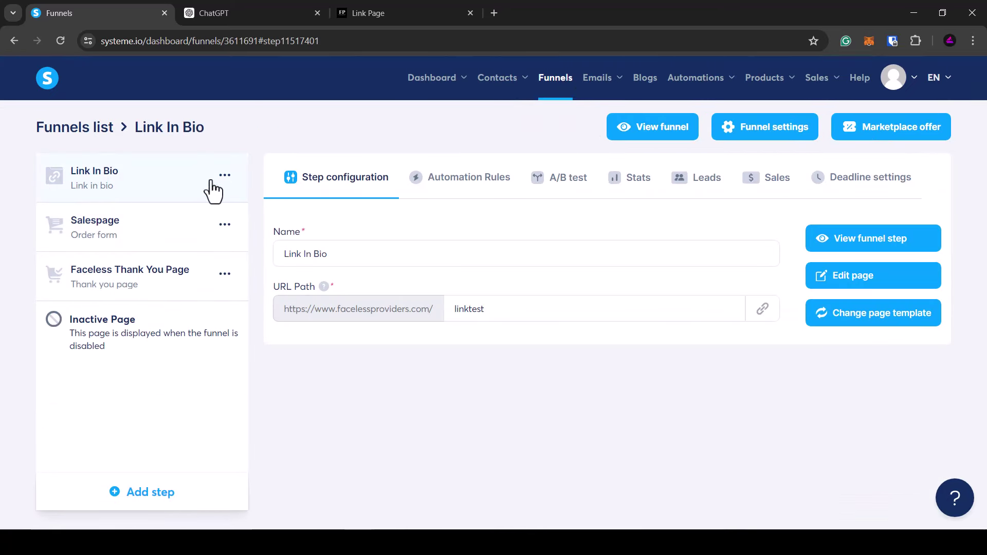
pyautogui.click(874, 247)
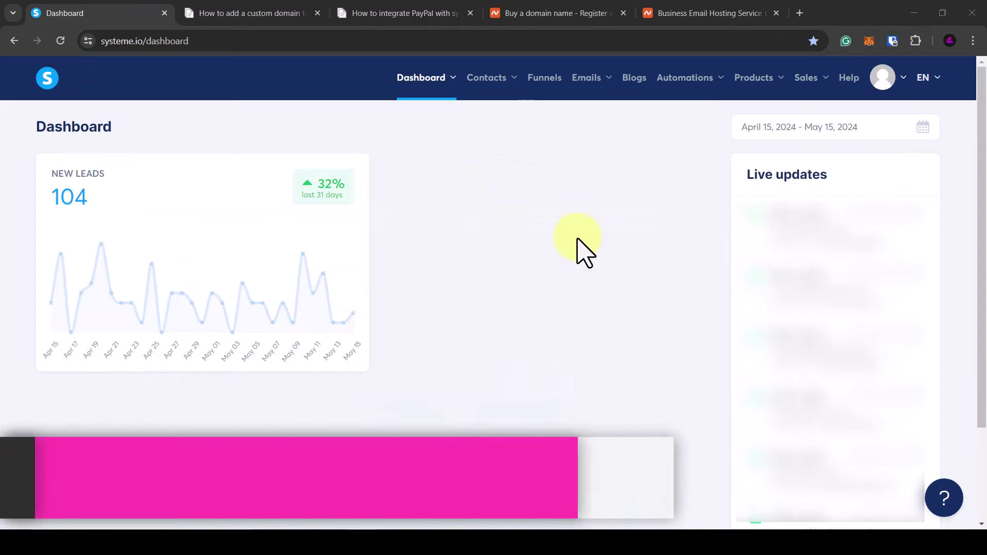
# Step: Open the payment gateways section of the account settings
pyautogui.click(880, 82)
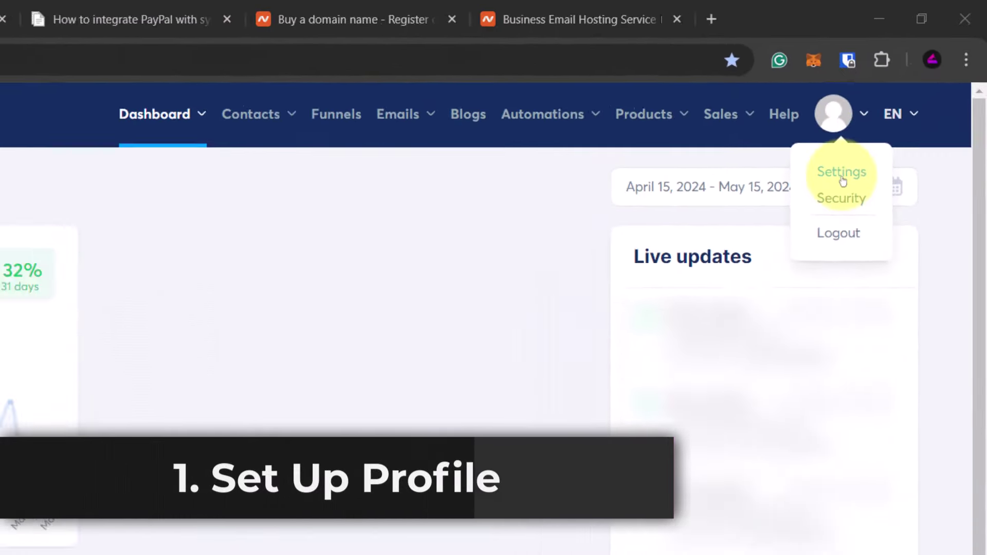
pyautogui.click(788, 236)
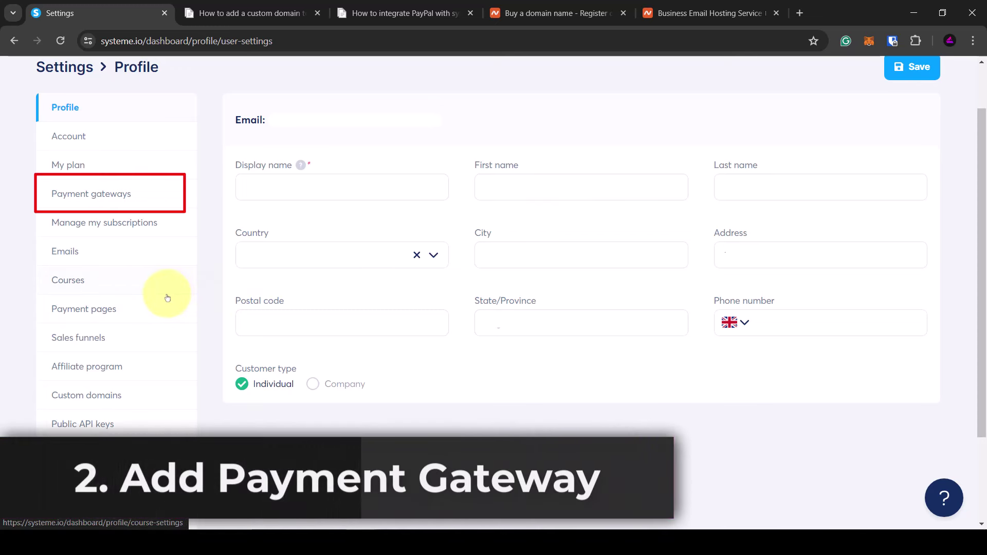
pyautogui.click(93, 202)
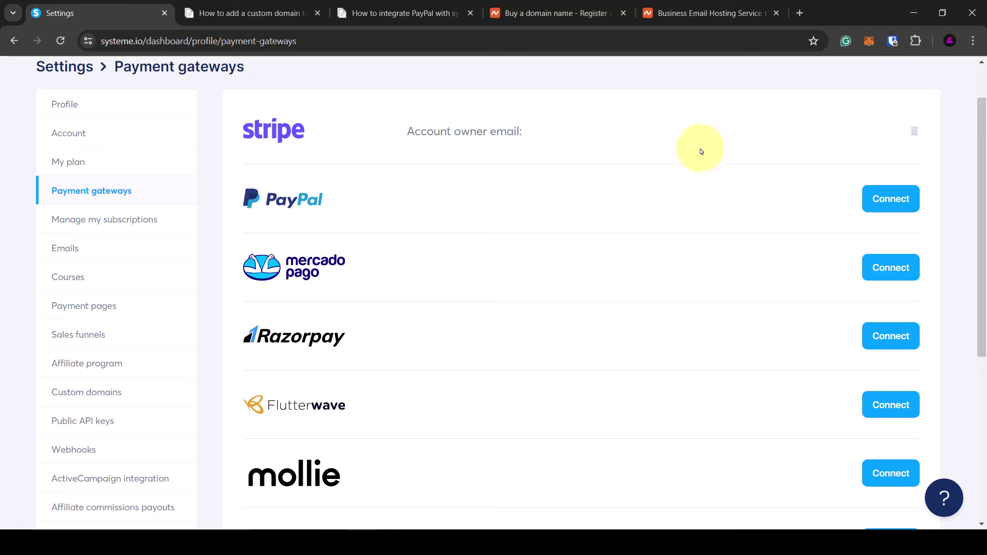
# Step: Open the PayPal connection form and examine its linked help article on obtaining and adding PayPal API credentials
pyautogui.click(896, 208)
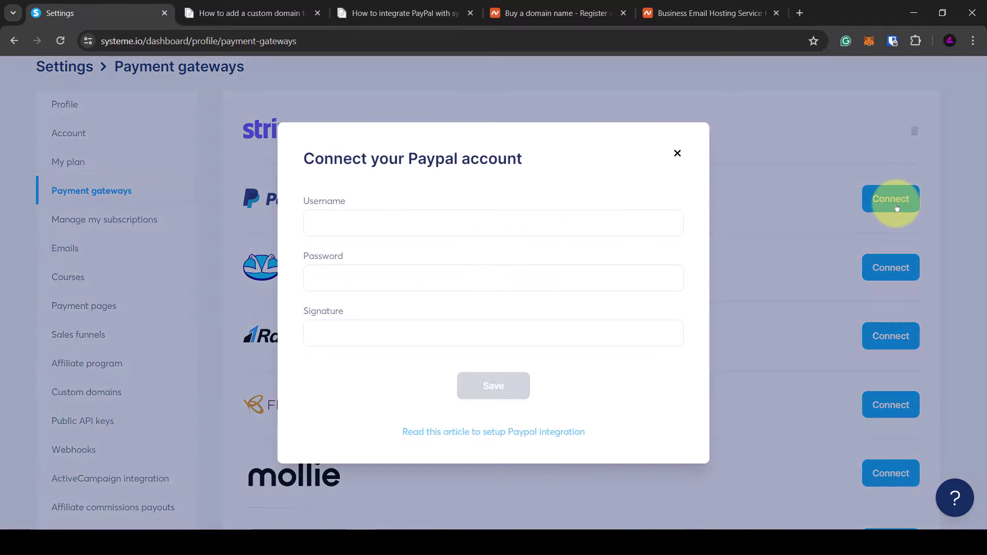
pyautogui.click(520, 433)
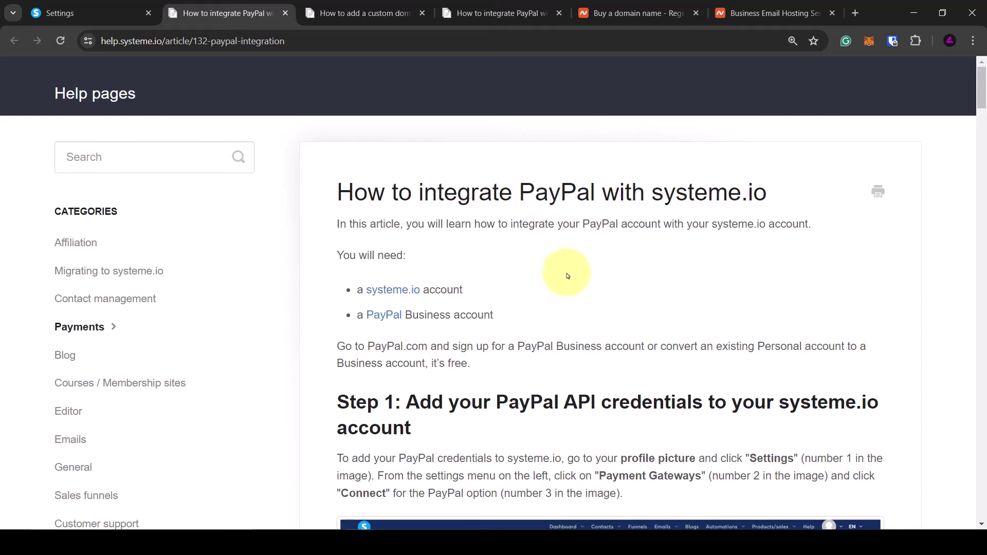
pyautogui.scroll(-2, 566, 286)
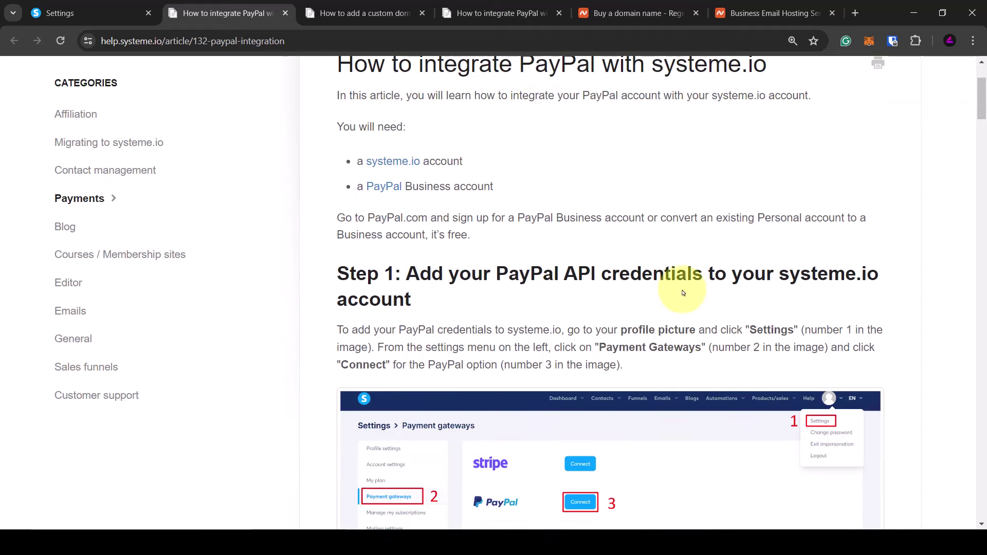
pyautogui.scroll(-3, 684, 291)
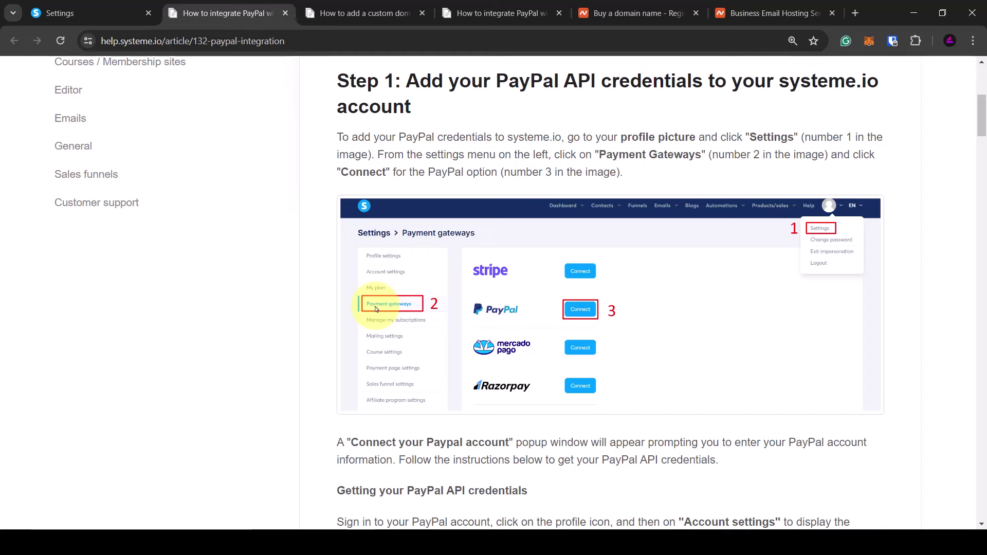
pyautogui.scroll(-8, 377, 309)
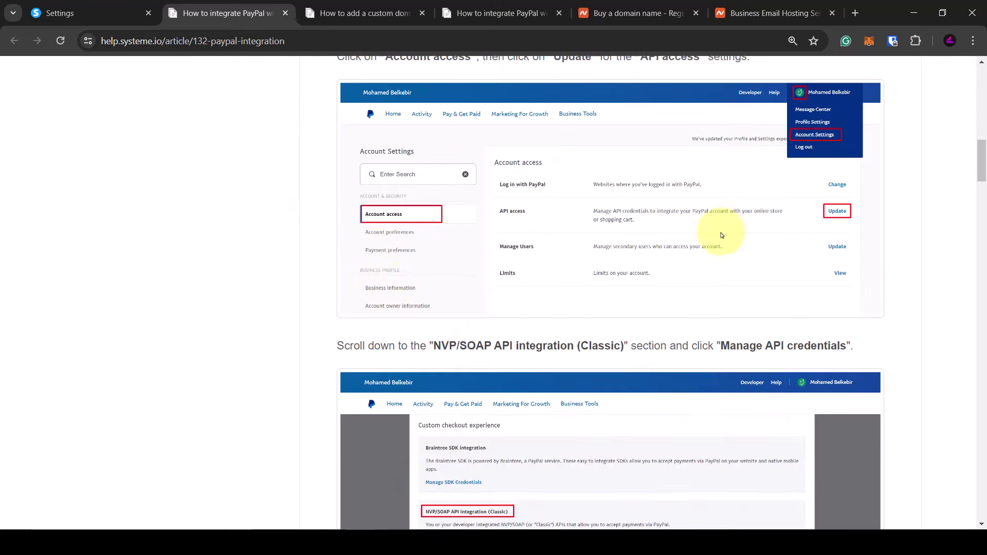
pyautogui.scroll(-2, 722, 231)
pyautogui.scroll(-3, 565, 349)
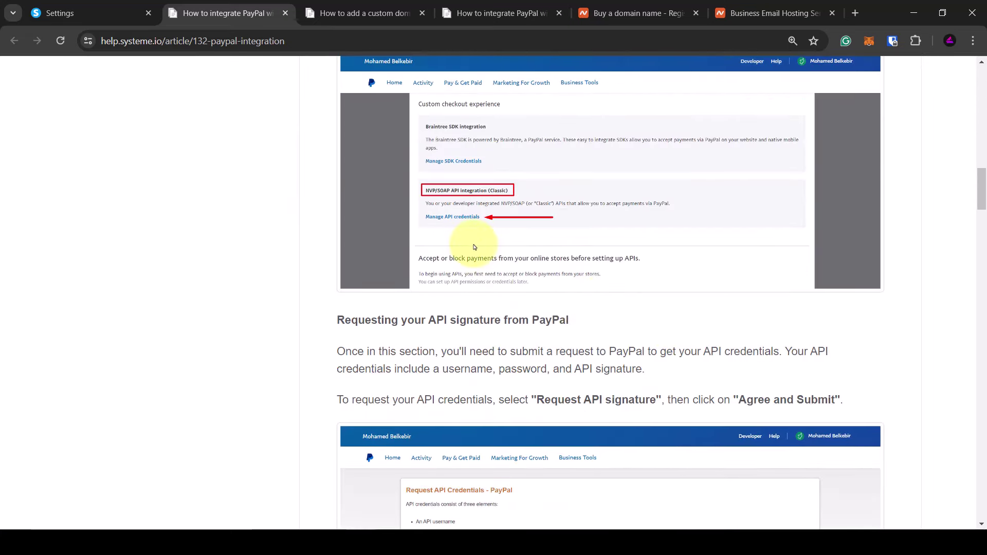
pyautogui.scroll(-10, 474, 248)
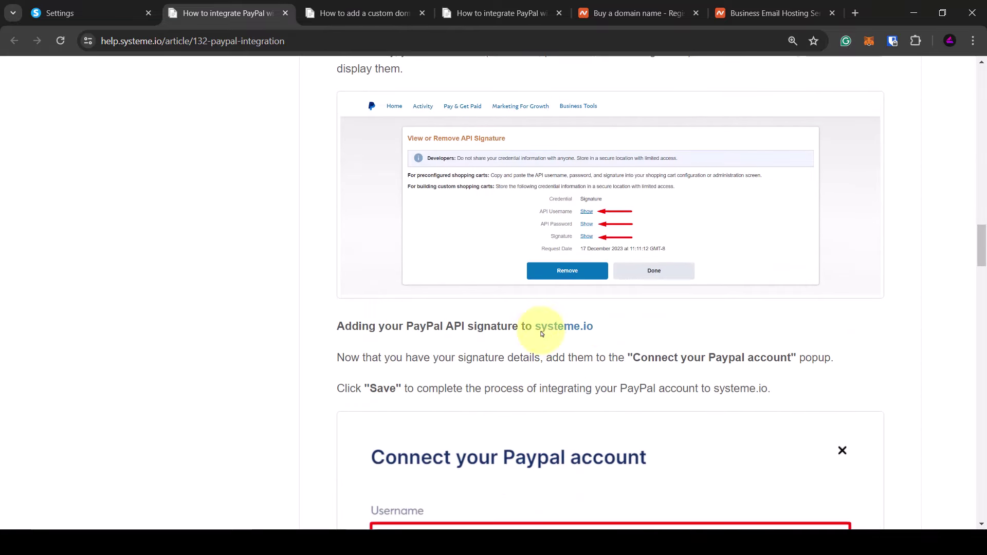
pyautogui.scroll(-6, 581, 324)
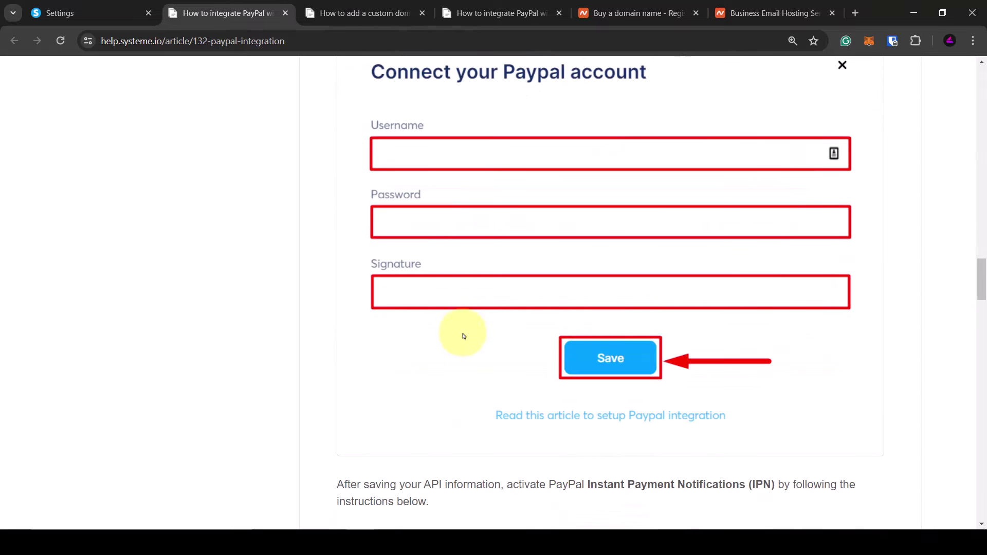
# Step: Return to the systeme.io settings, close the PayPal connection form without saving and open the custom domains section
pyautogui.click(58, 12)
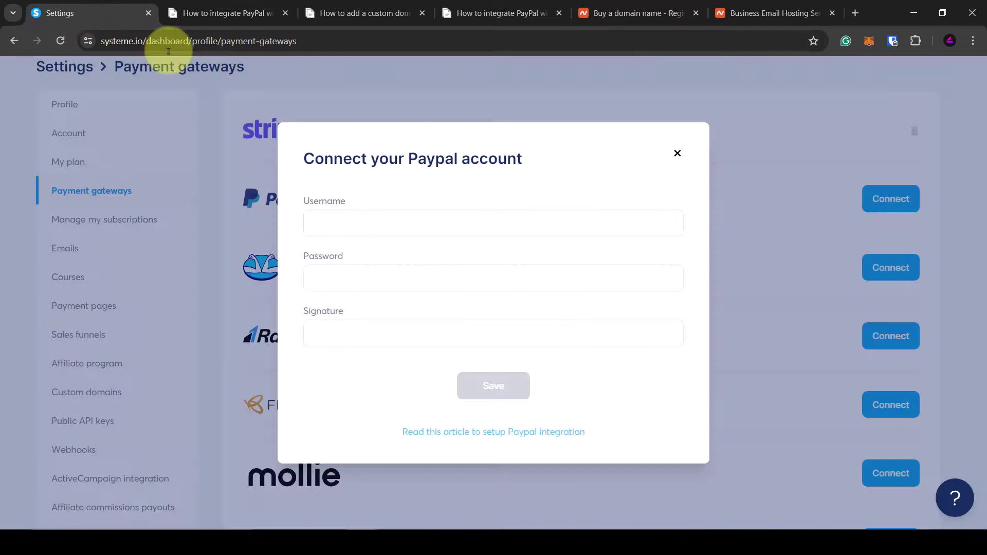
pyautogui.click(677, 154)
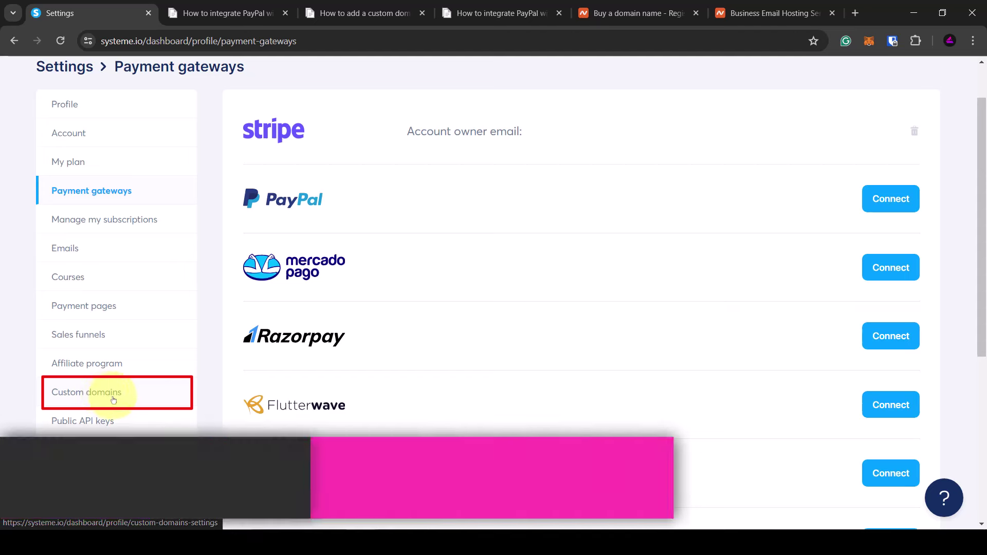
pyautogui.click(120, 400)
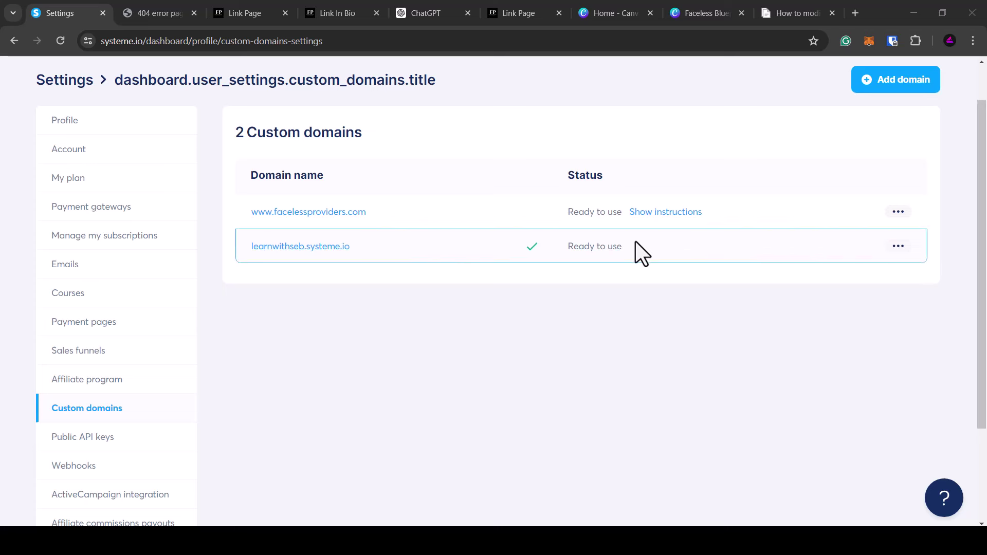
pyautogui.click(898, 247)
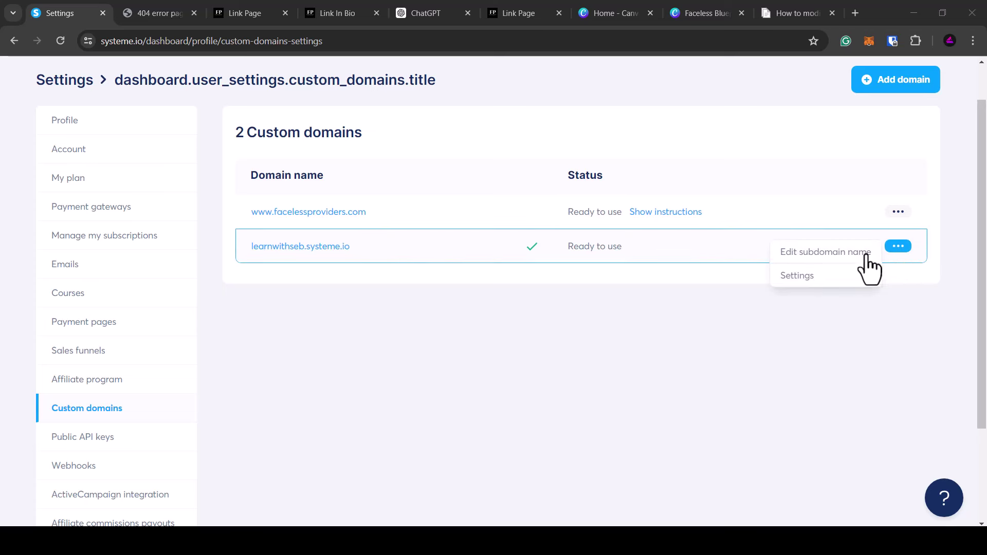
pyautogui.click(843, 255)
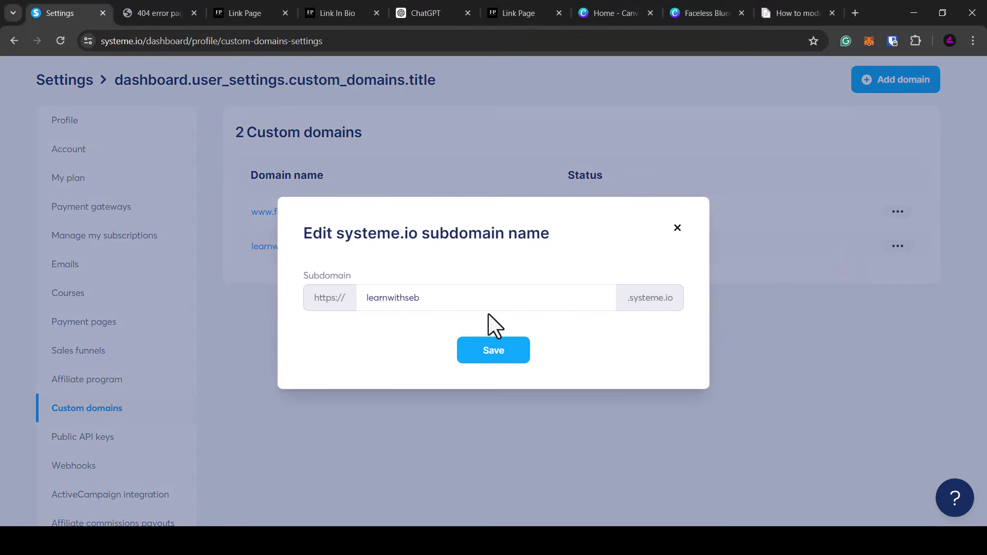
pyautogui.moveTo(450, 298); pyautogui.dragTo(293, 309)
pyautogui.press('BackSpace')
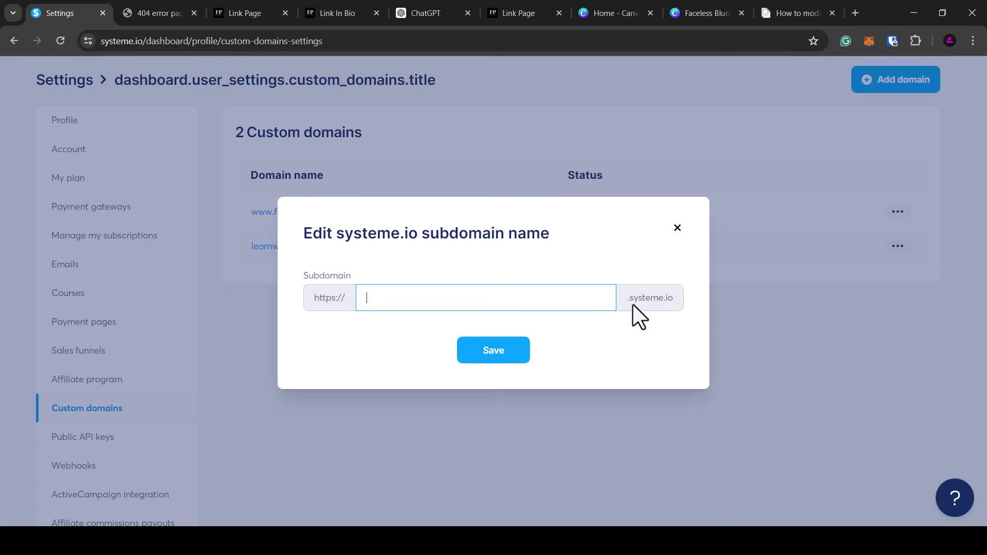
pyautogui.click(677, 227)
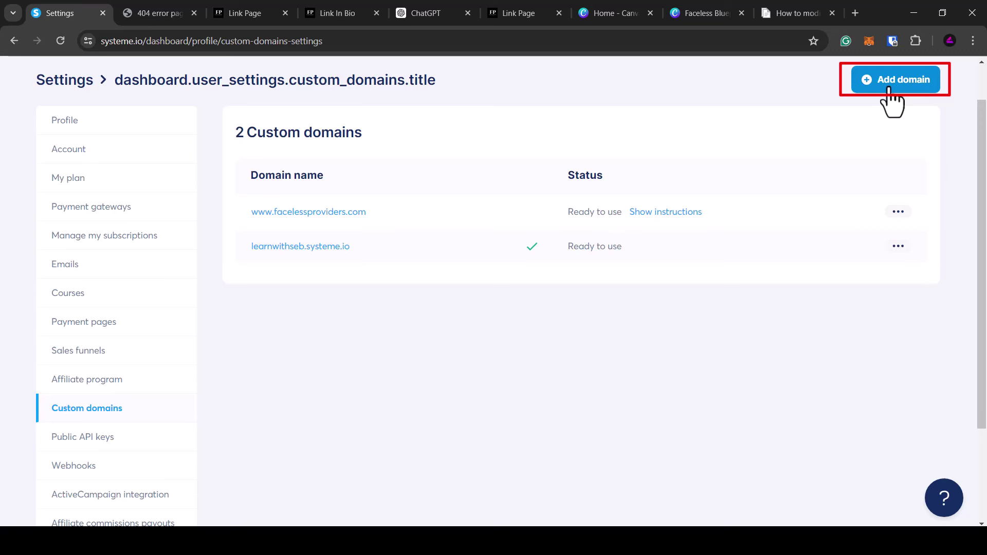
pyautogui.click(329, 294)
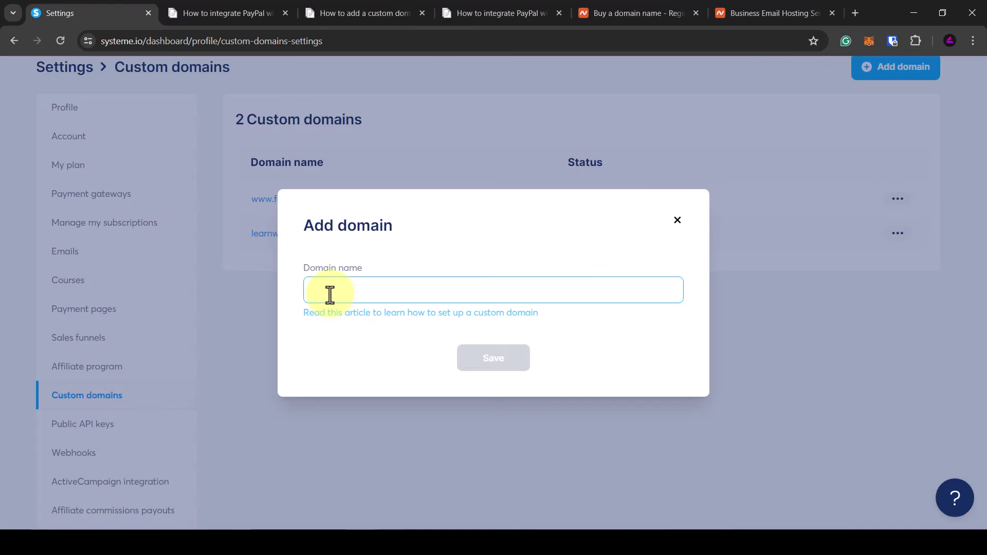
pyautogui.write('www.facelessproviders1.com')
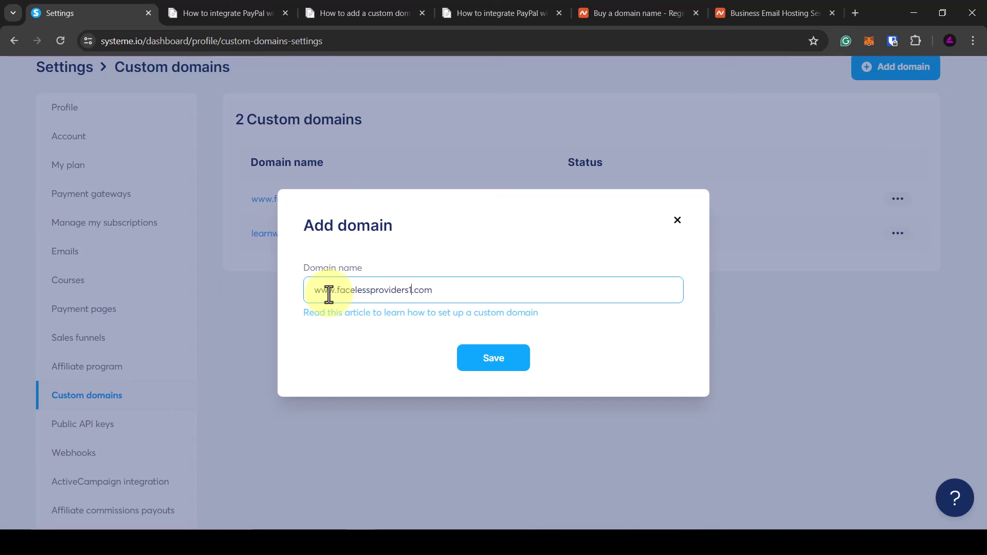
pyautogui.click(475, 366)
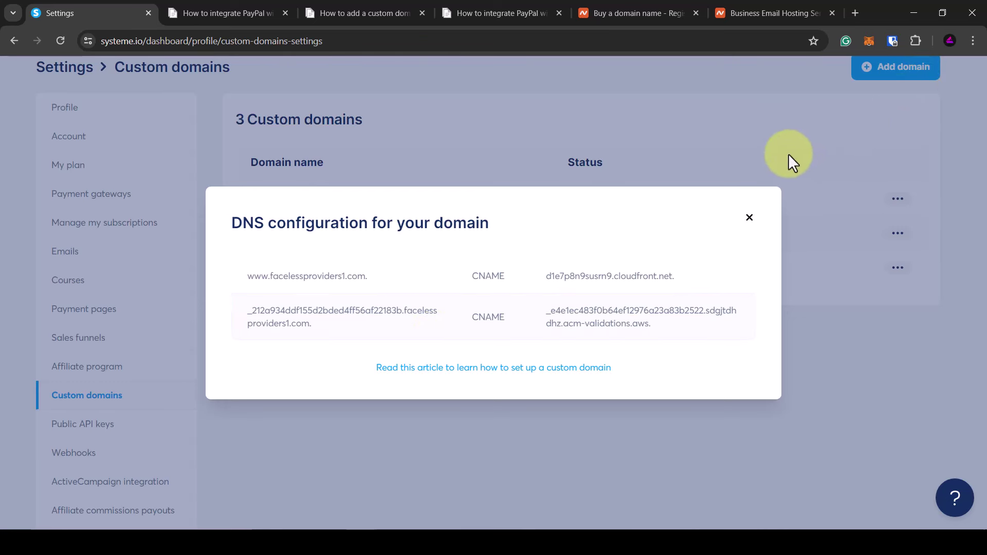
# Step: Switch to Namecheap, examine the Advanced DNS host records of facelessproviders.com, and return to the new domain's DNS configuration in systeme.io
pyautogui.click(655, 19)
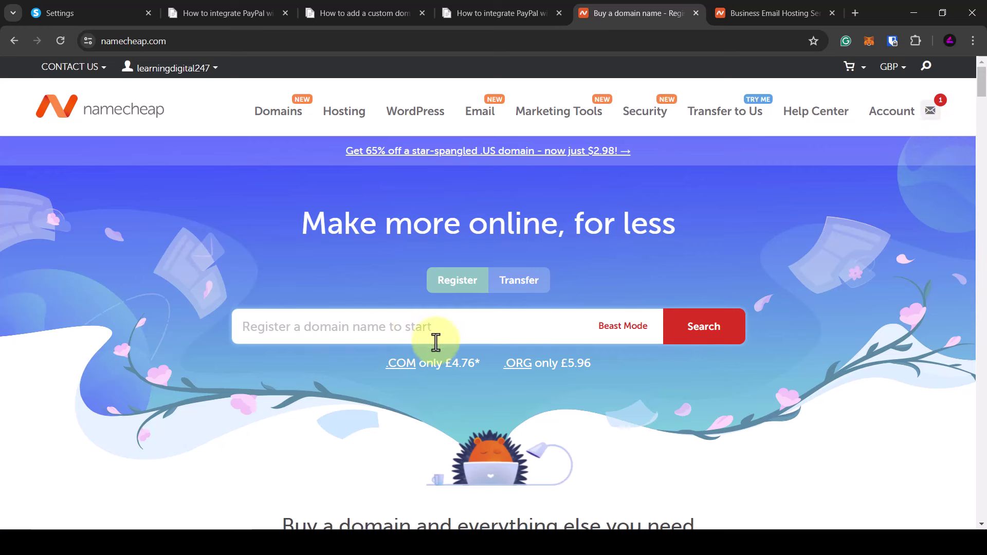
pyautogui.click(467, 333)
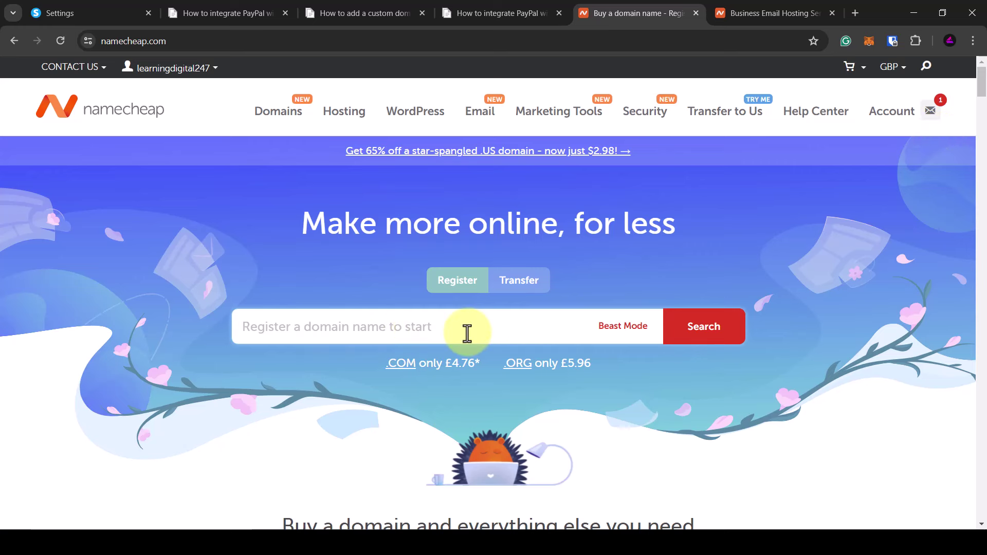
pyautogui.moveTo(888, 122)
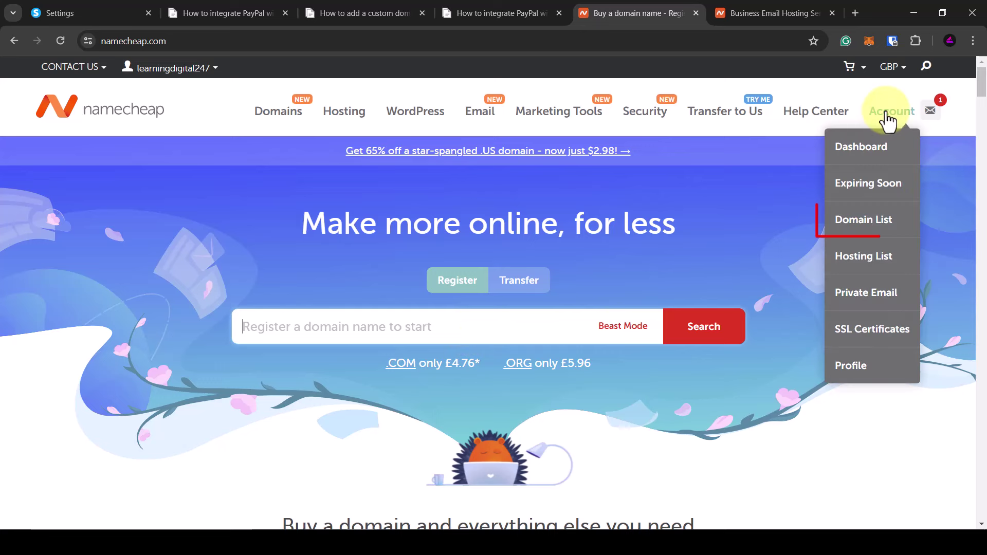
pyautogui.click(884, 230)
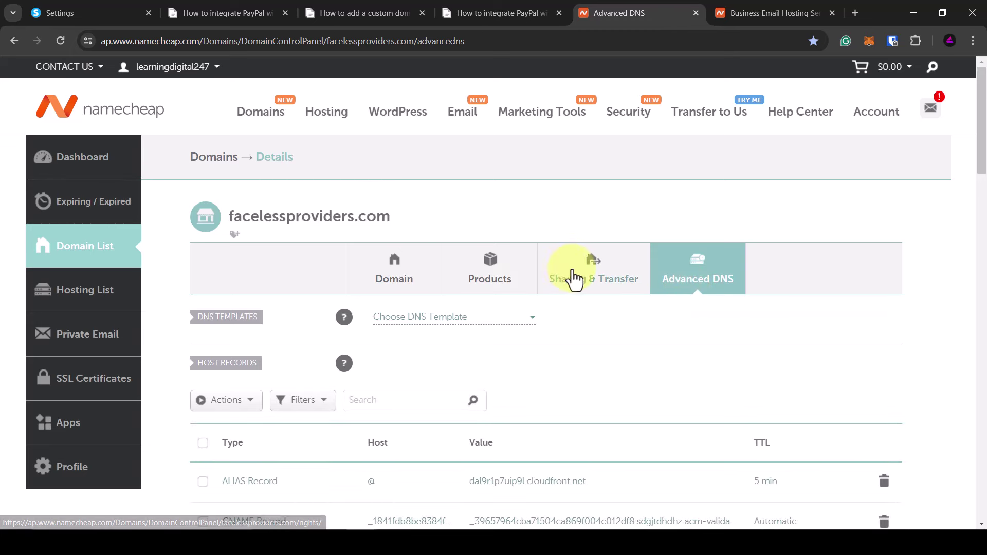
pyautogui.scroll(-5, 640, 349)
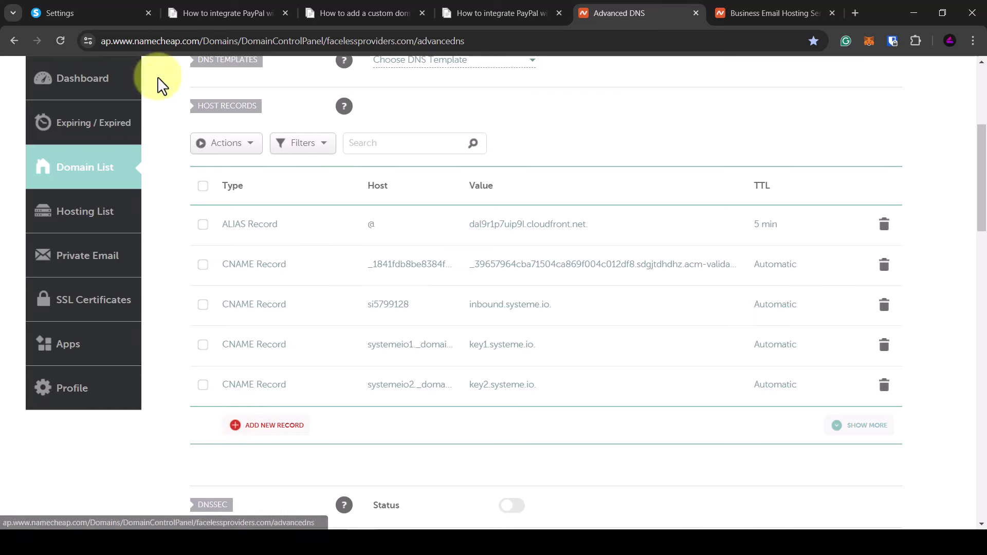
pyautogui.click(78, 14)
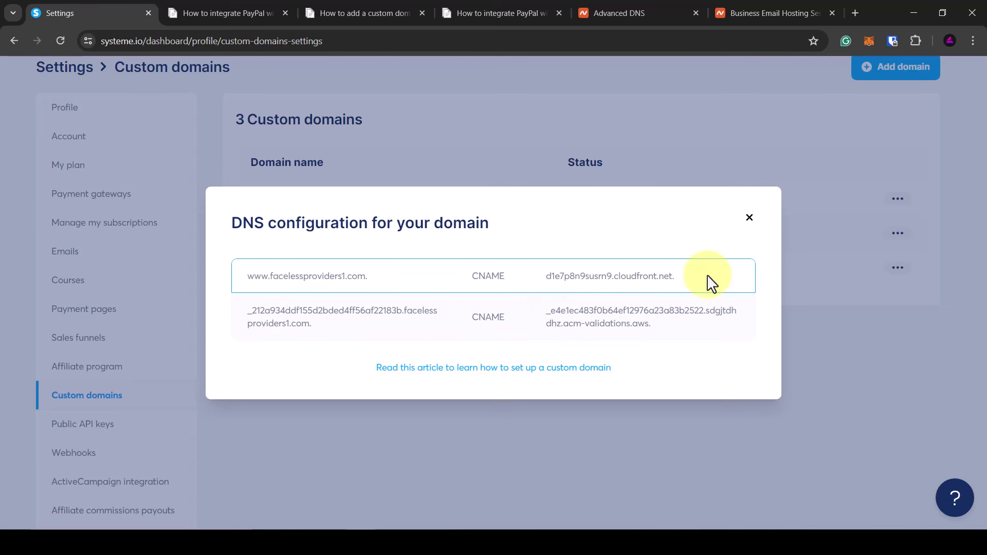
pyautogui.click(227, 8)
pyautogui.click(345, 8)
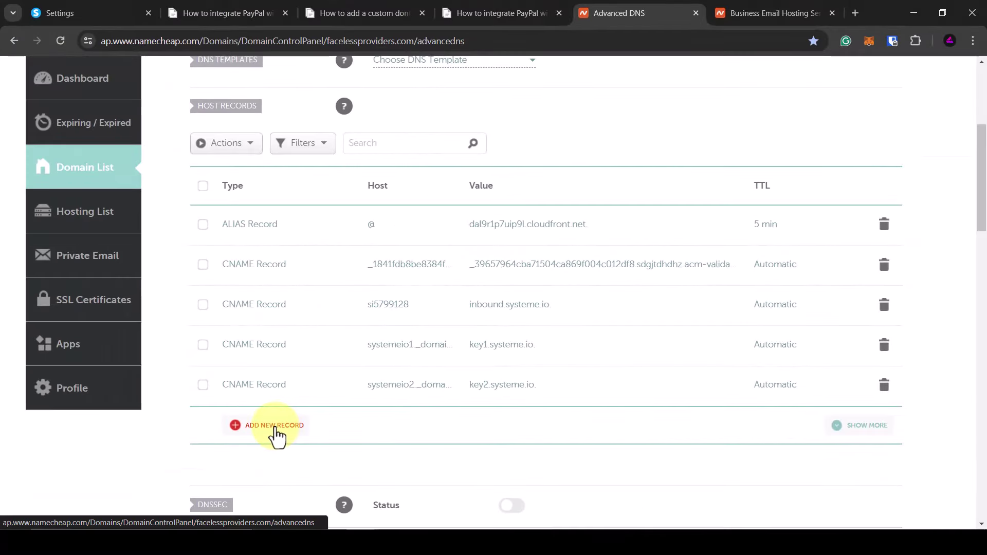
pyautogui.click(275, 431)
pyautogui.click(275, 438)
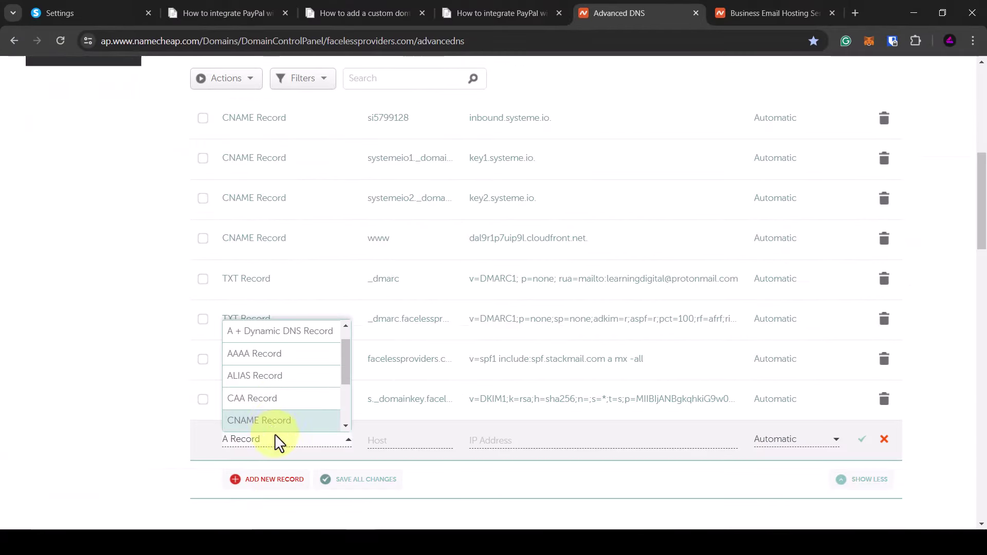
pyautogui.scroll(-1, 281, 406)
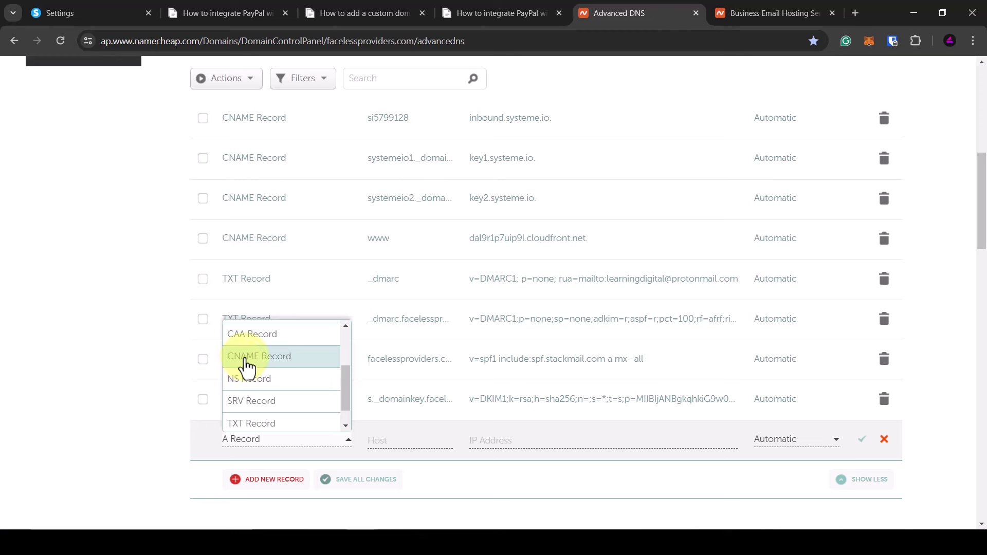
pyautogui.click(246, 366)
pyautogui.click(381, 441)
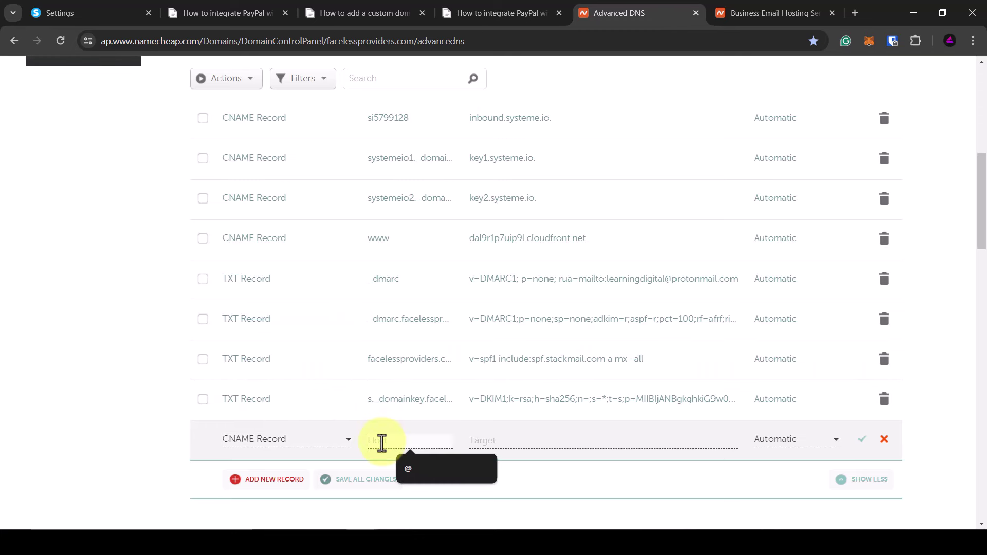
pyautogui.write('www')
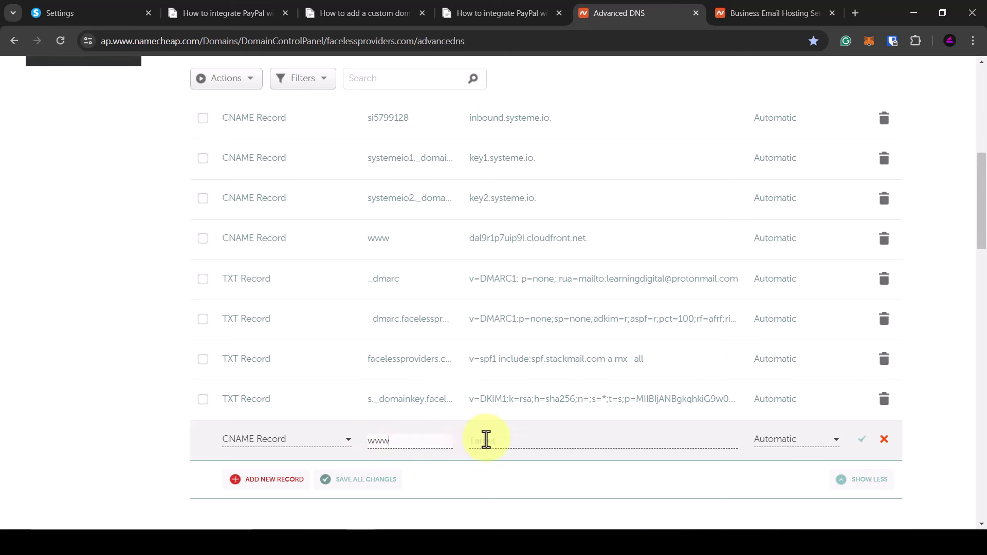
pyautogui.click(486, 441)
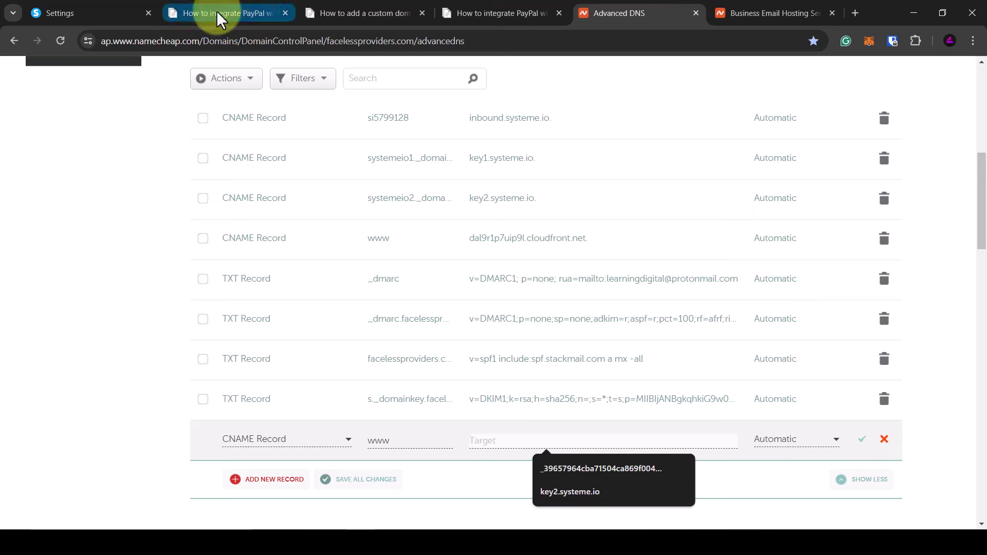
pyautogui.click(35, 15)
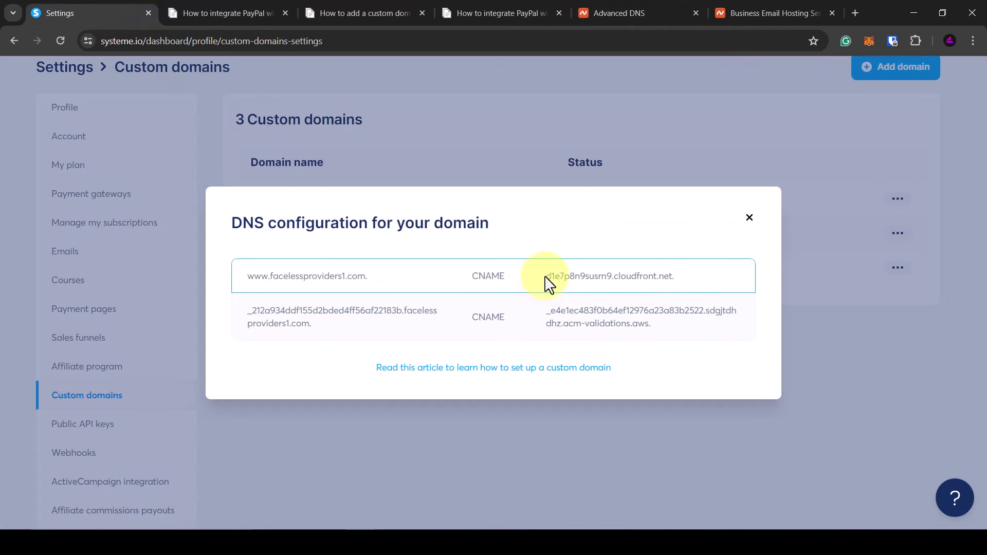
pyautogui.moveTo(544, 276); pyautogui.dragTo(677, 283)
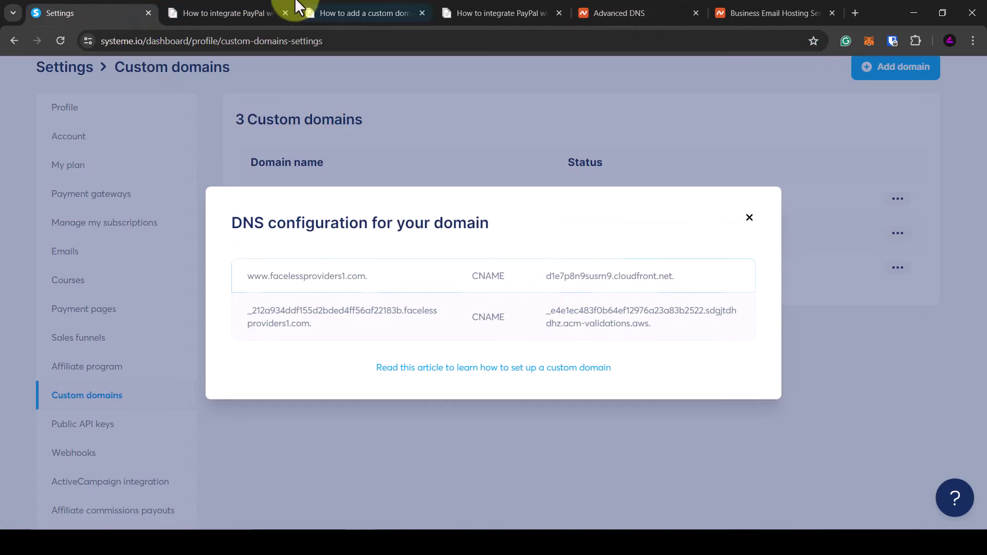
pyautogui.click(637, 20)
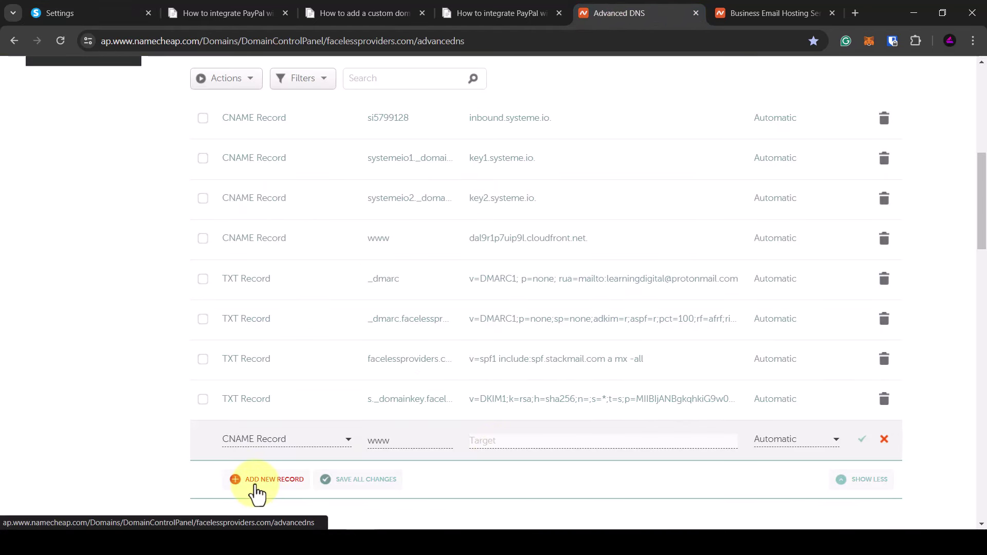
# Step: Replace the new CNAME record's host with the second systeme.io record's name, leaving out the domain part
pyautogui.click(94, 22)
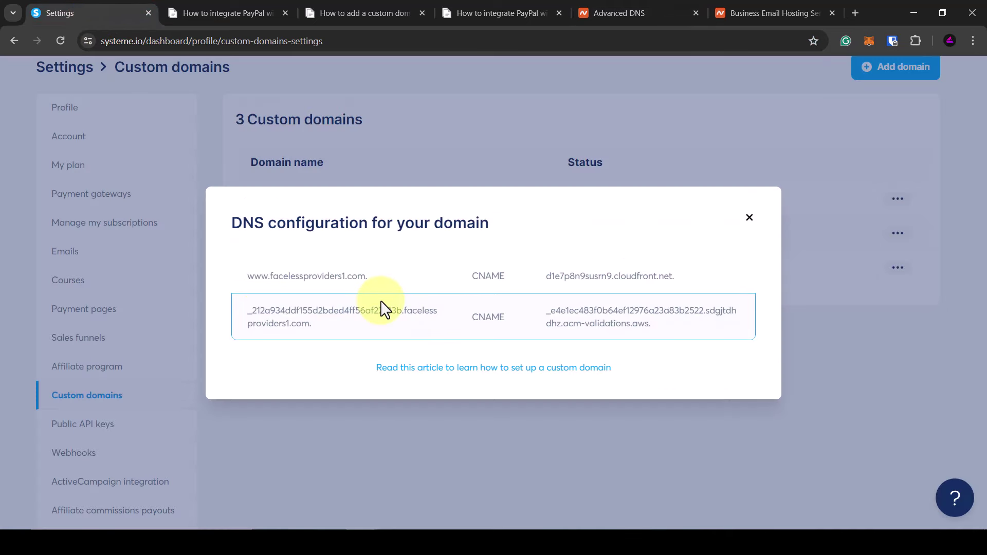
pyautogui.moveTo(246, 312); pyautogui.dragTo(401, 309)
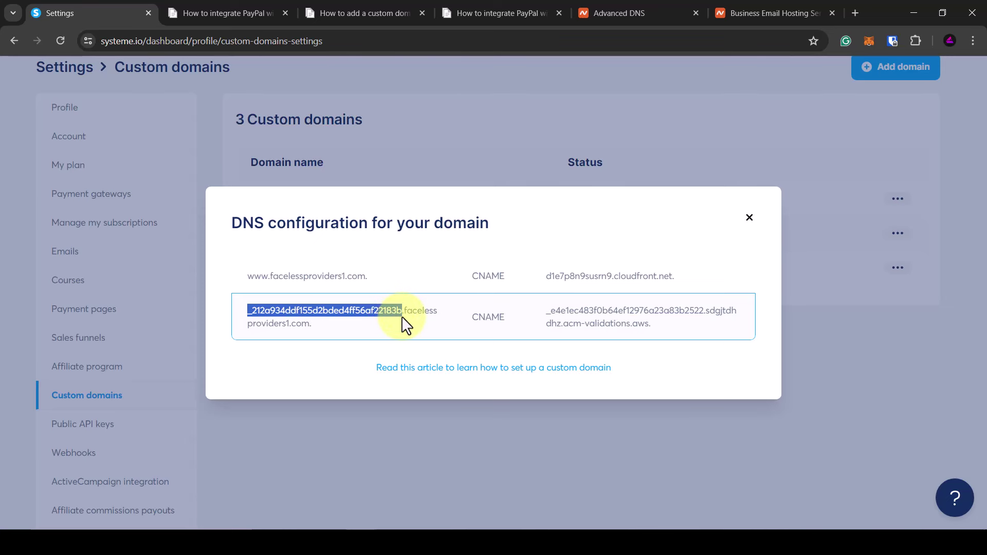
pyautogui.click(613, 11)
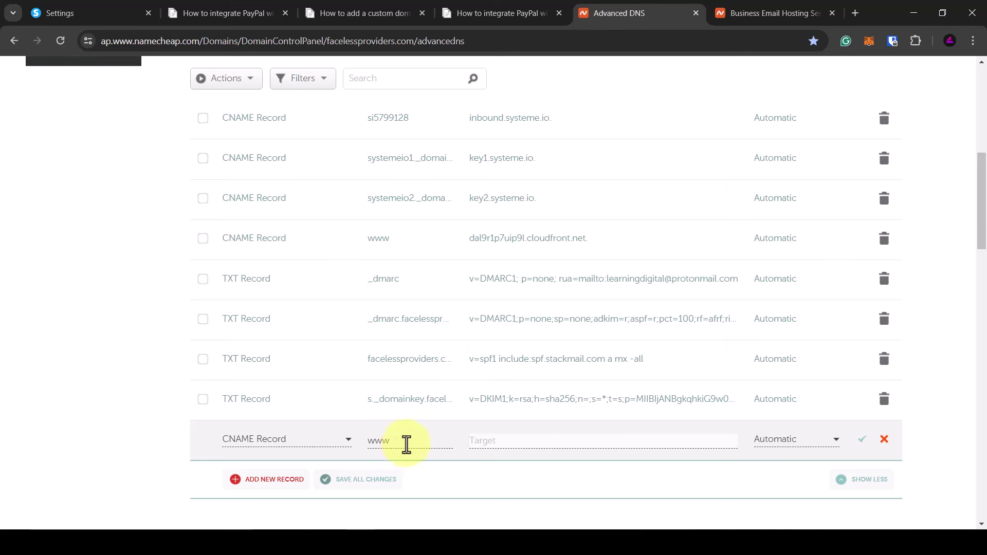
pyautogui.moveTo(399, 441); pyautogui.dragTo(337, 443)
pyautogui.press('BackSpace')
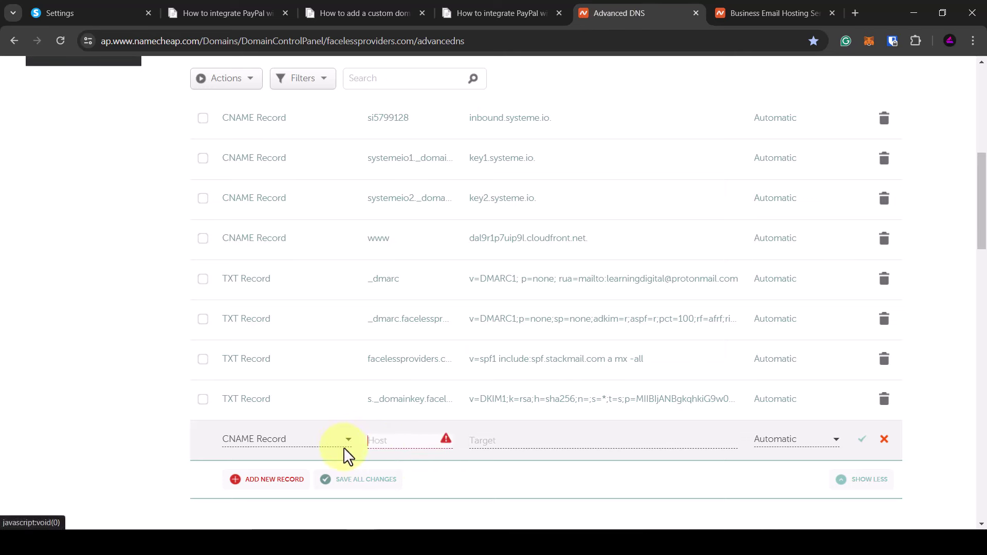
pyautogui.write('2bded4ff56af22183b')
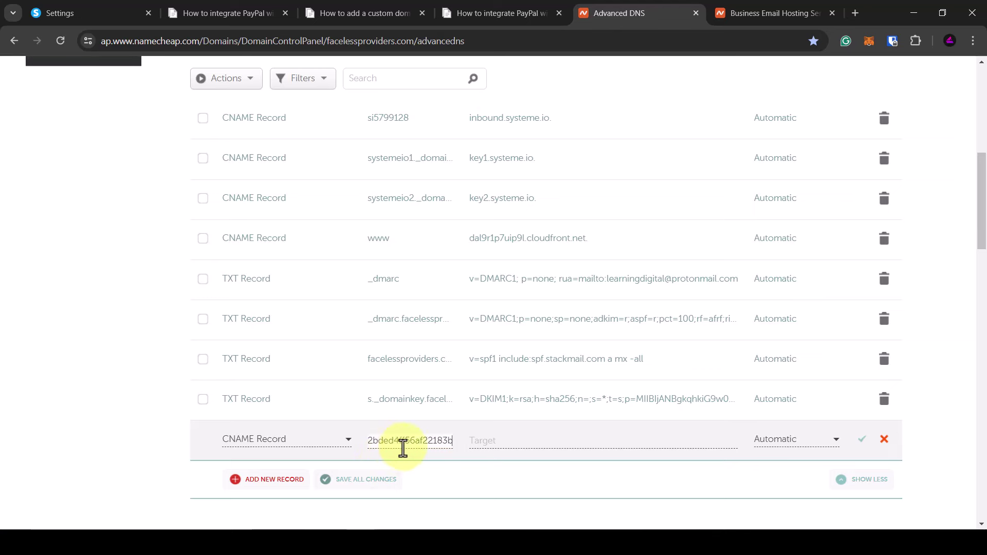
# Step: Copy the acm-validations.aws target of the second systeme.io record and return to the new record's target in Namecheap
pyautogui.click(492, 443)
pyautogui.click(98, 18)
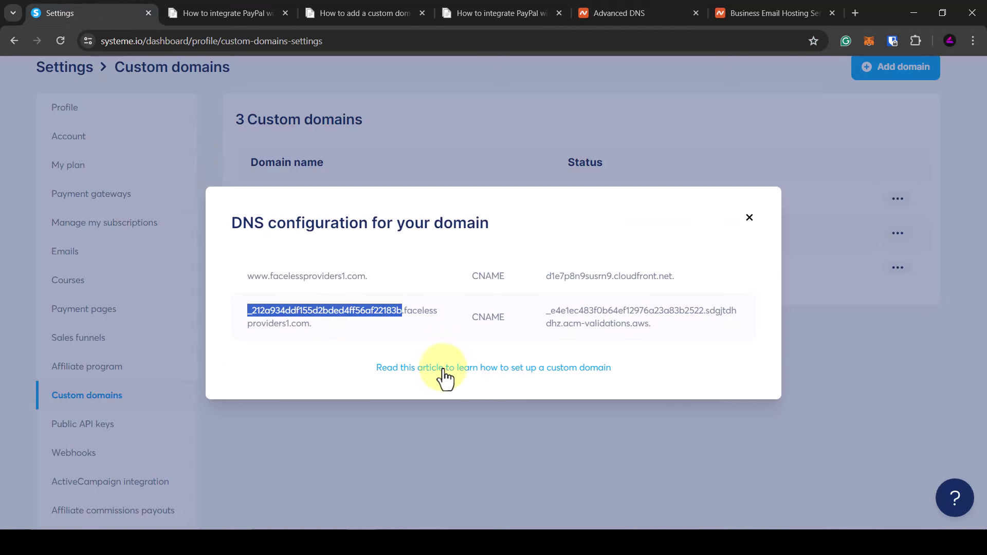
pyautogui.moveTo(546, 312); pyautogui.dragTo(666, 326)
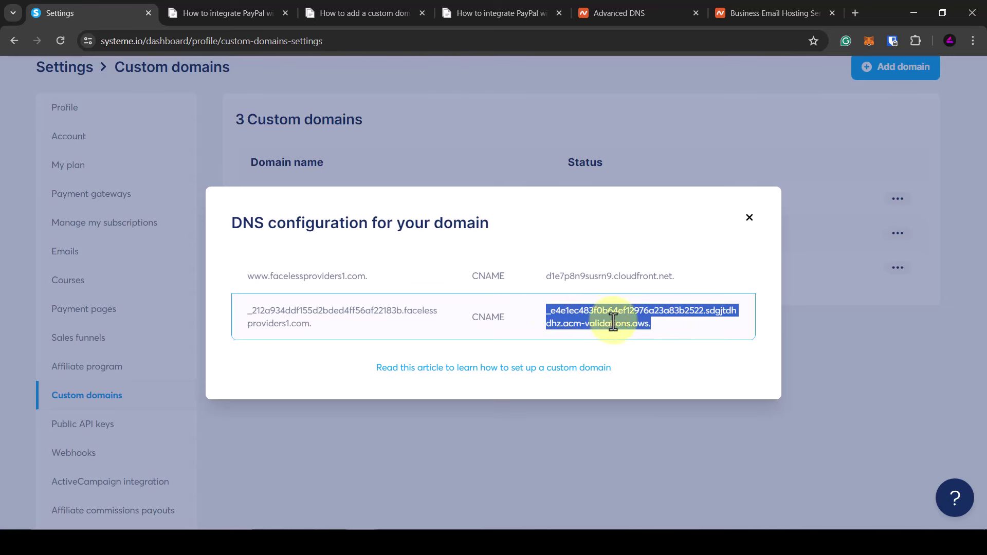
pyautogui.click(632, 12)
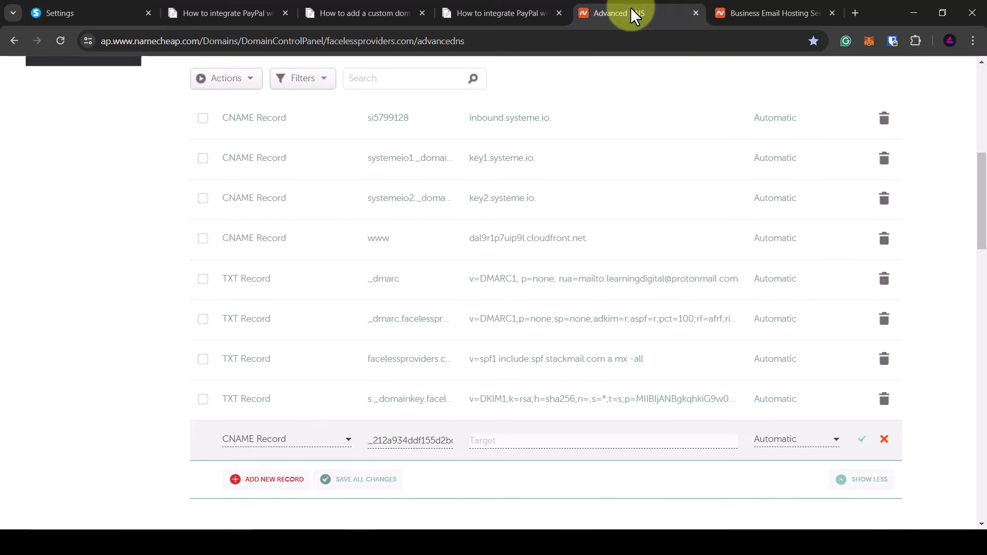
pyautogui.click(485, 445)
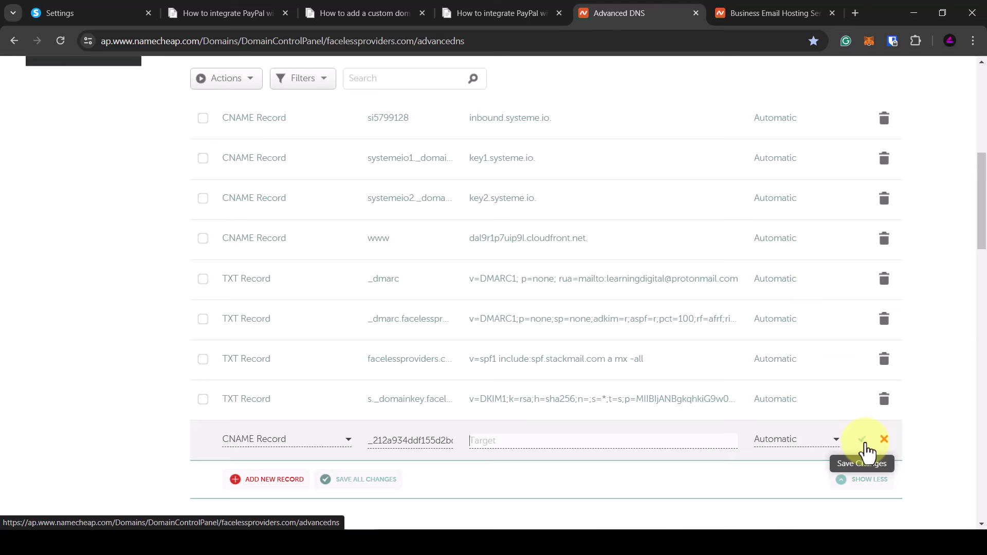
# Step: Return to systeme.io and close the DNS configuration to view the custom domains list
pyautogui.click(88, 16)
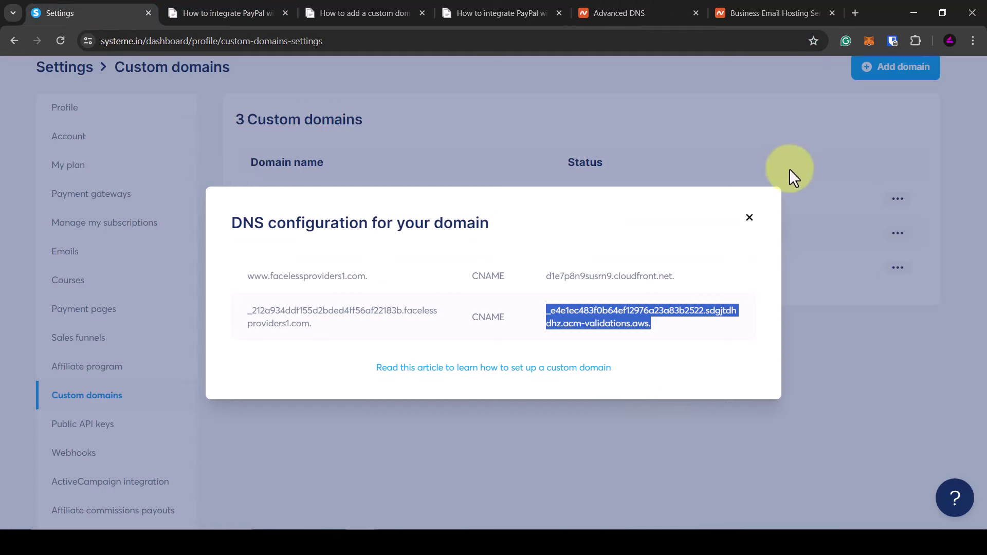
pyautogui.click(756, 218)
pyautogui.click(750, 221)
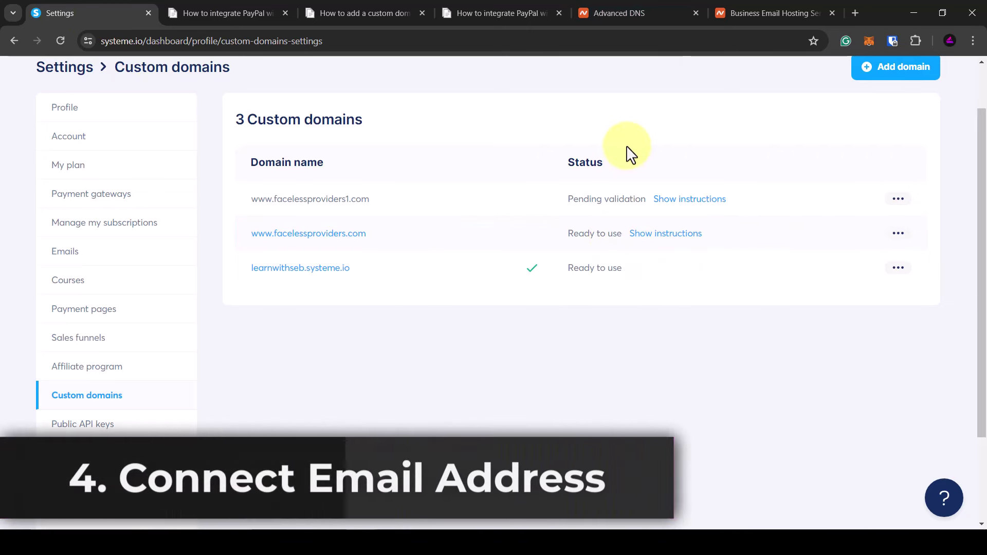
pyautogui.scroll(-1, 221, 348)
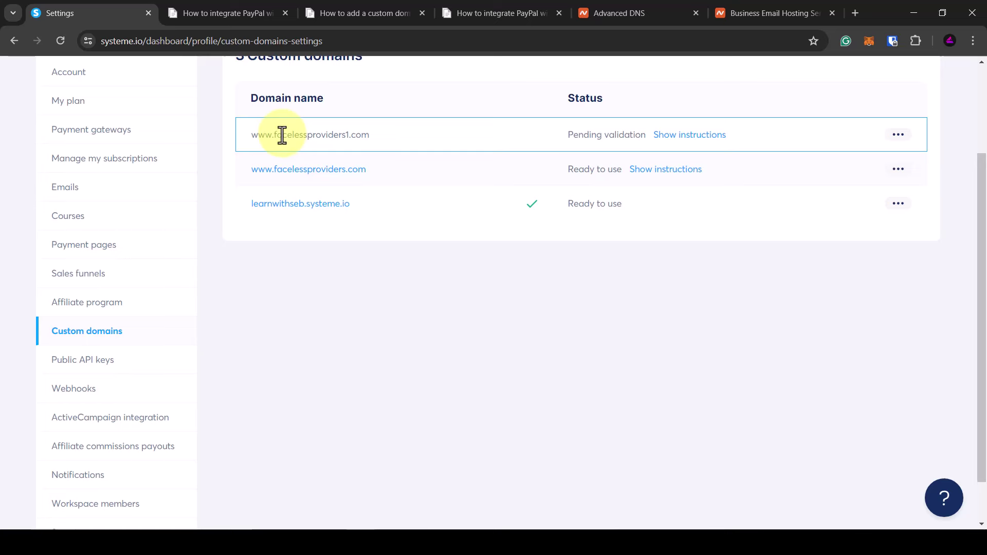
# Step: Switch to Namecheap's business email plans and examine the Starter plan, raising its mailbox count and lowering it back to 1
pyautogui.click(736, 11)
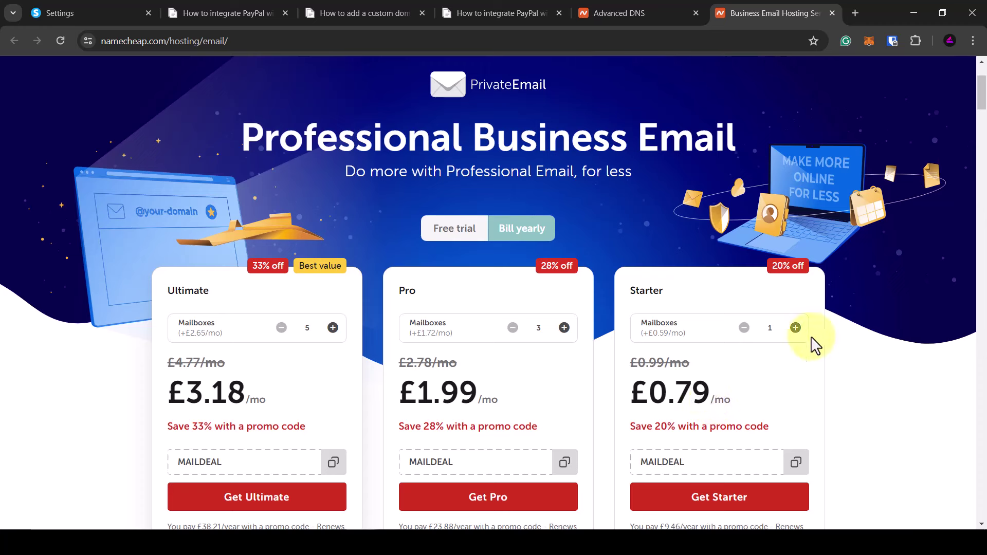
pyautogui.click(795, 327)
pyautogui.click(744, 329)
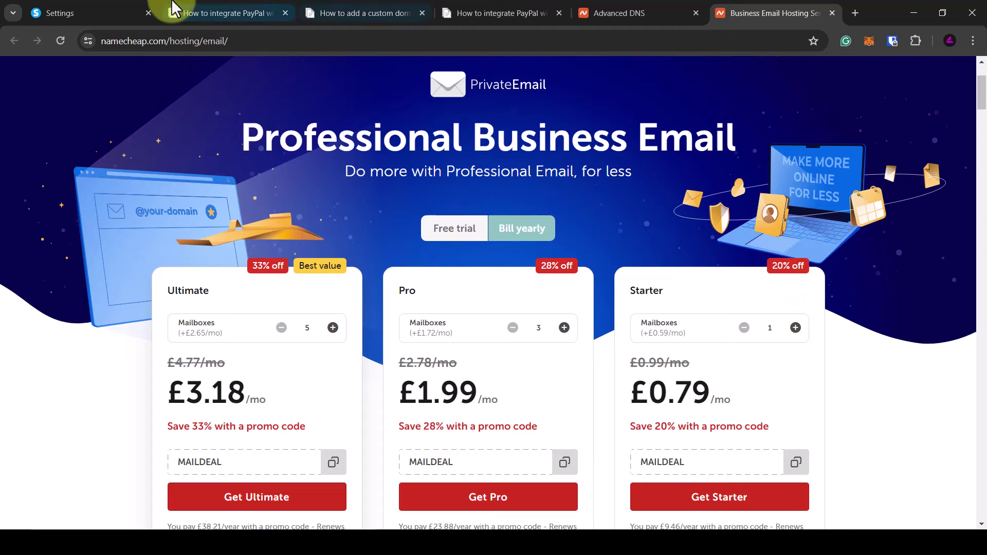
pyautogui.click(72, 13)
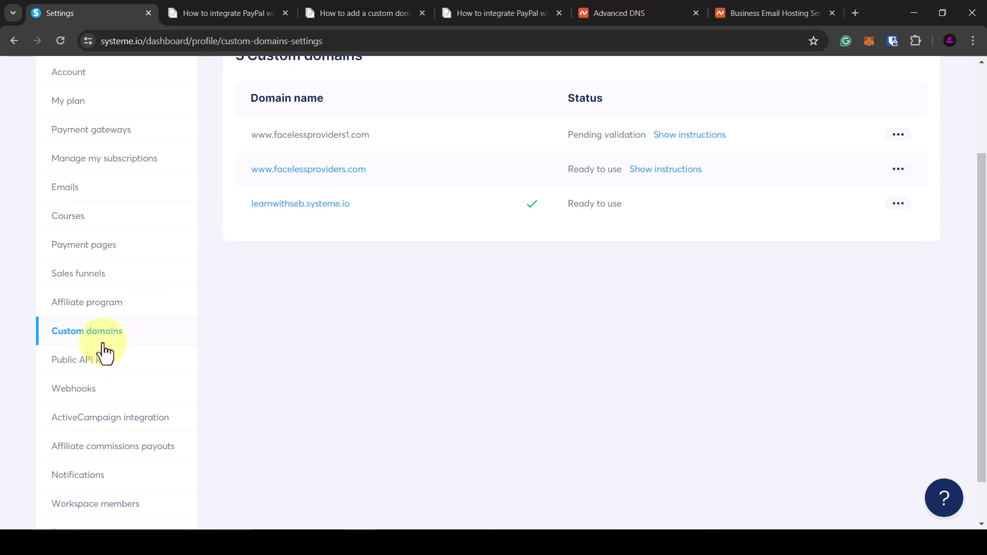
pyautogui.scroll(-1, 130, 368)
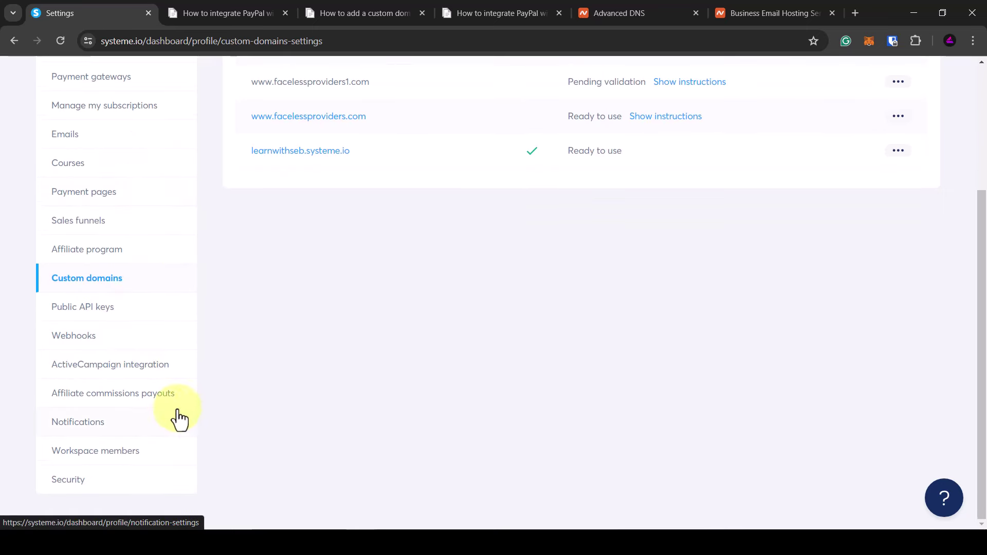
pyautogui.click(72, 136)
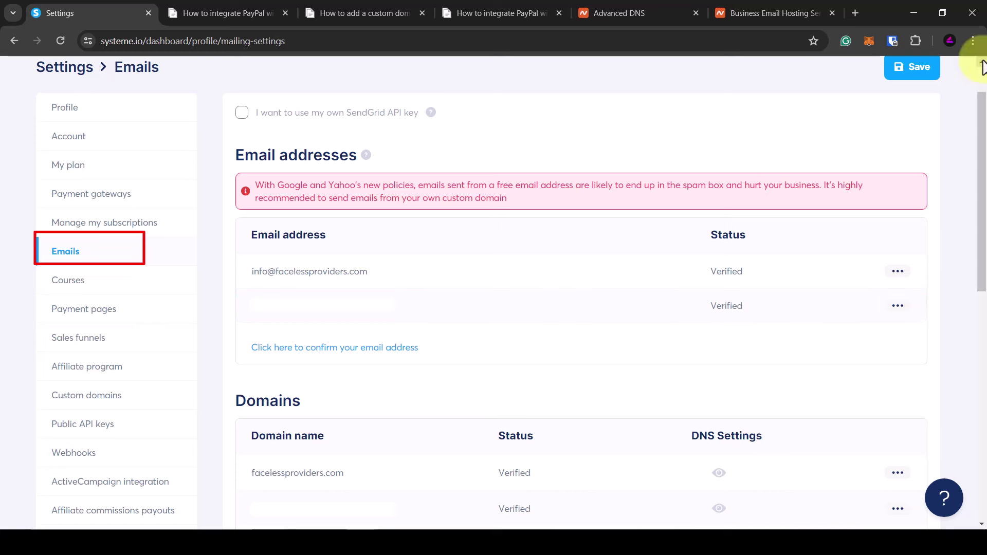
pyautogui.click(349, 349)
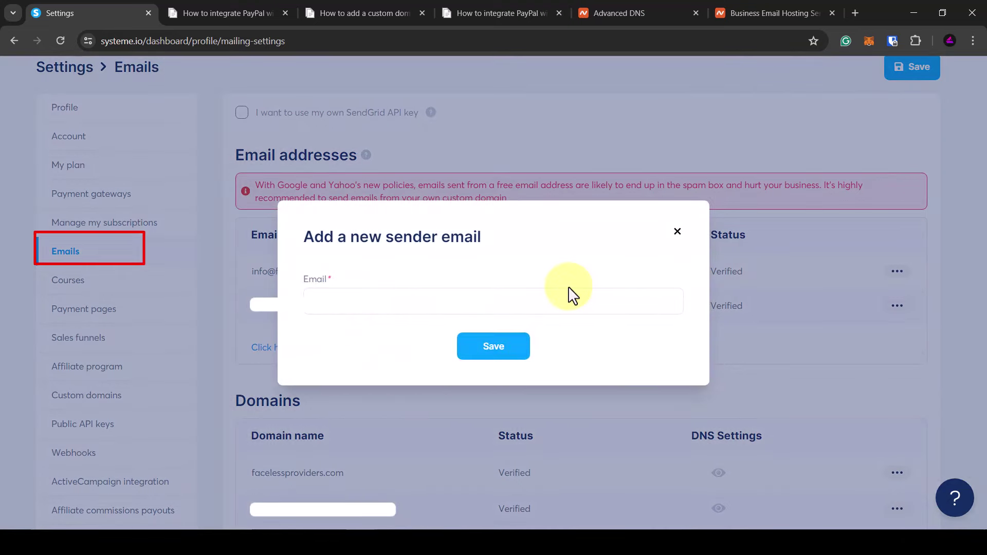
pyautogui.click(684, 233)
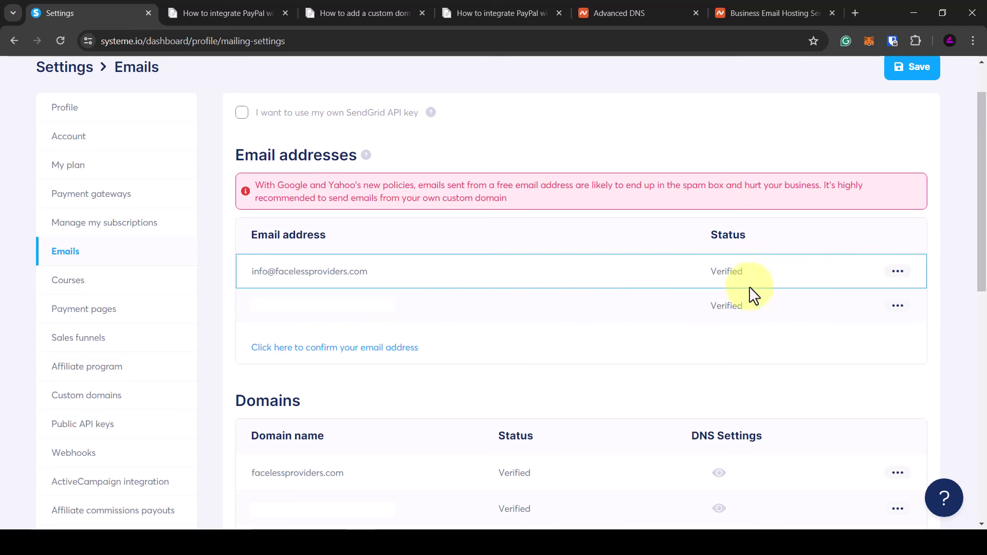
pyautogui.click(754, 8)
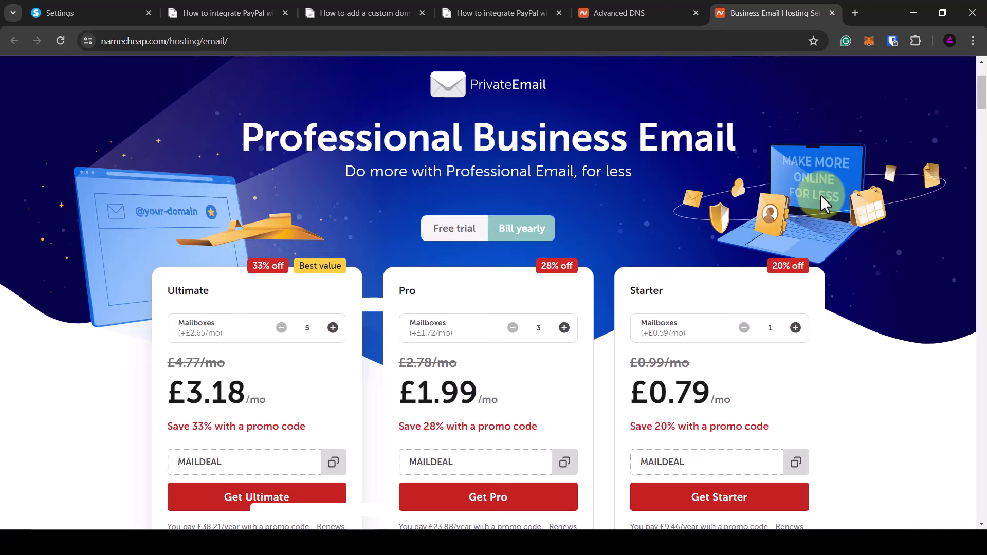
pyautogui.click(114, 15)
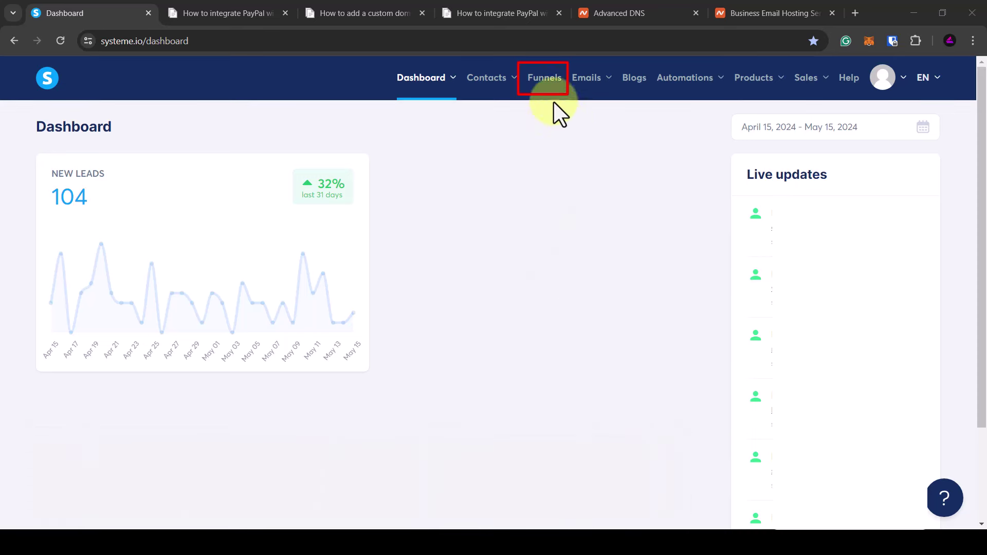
pyautogui.click(541, 84)
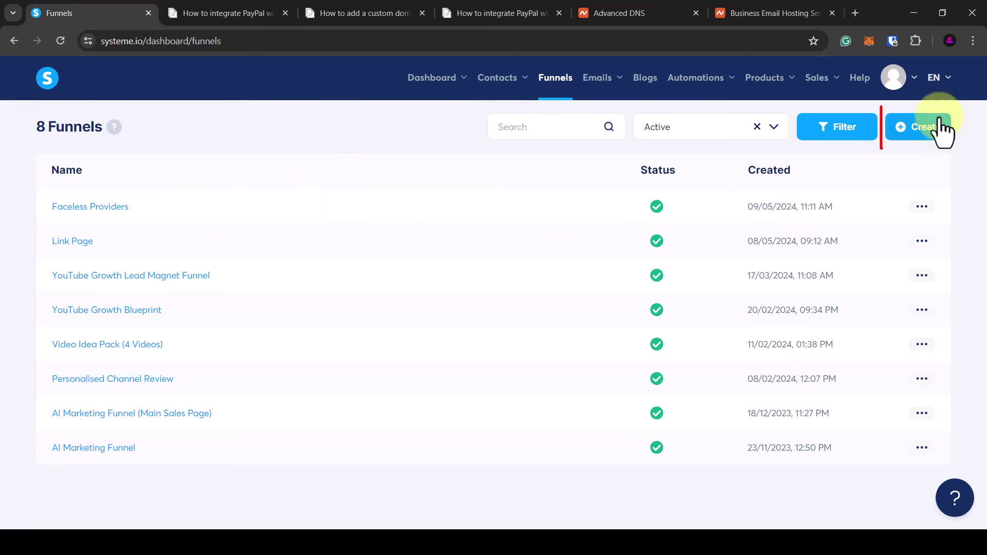
pyautogui.click(909, 134)
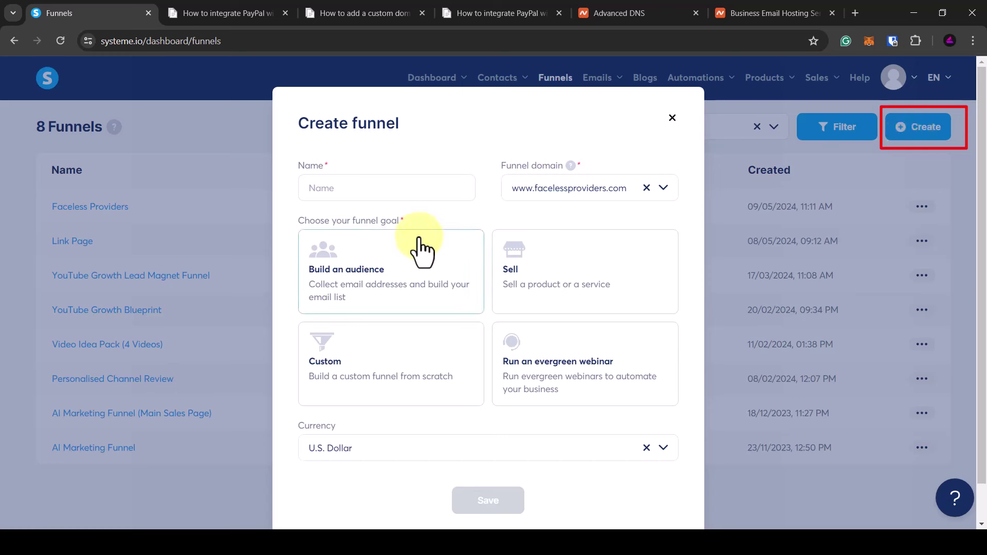
pyautogui.click(384, 191)
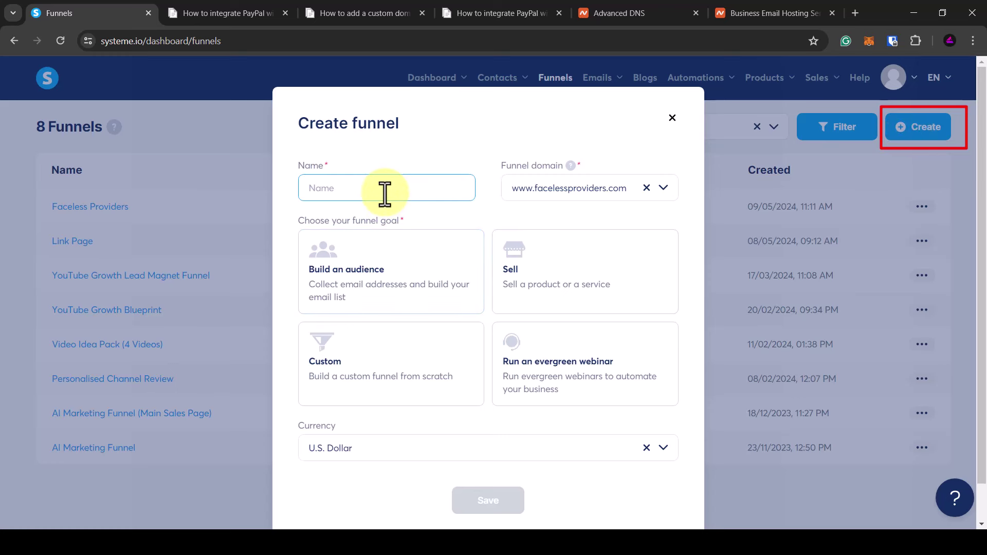
pyautogui.write('Link In Bio')
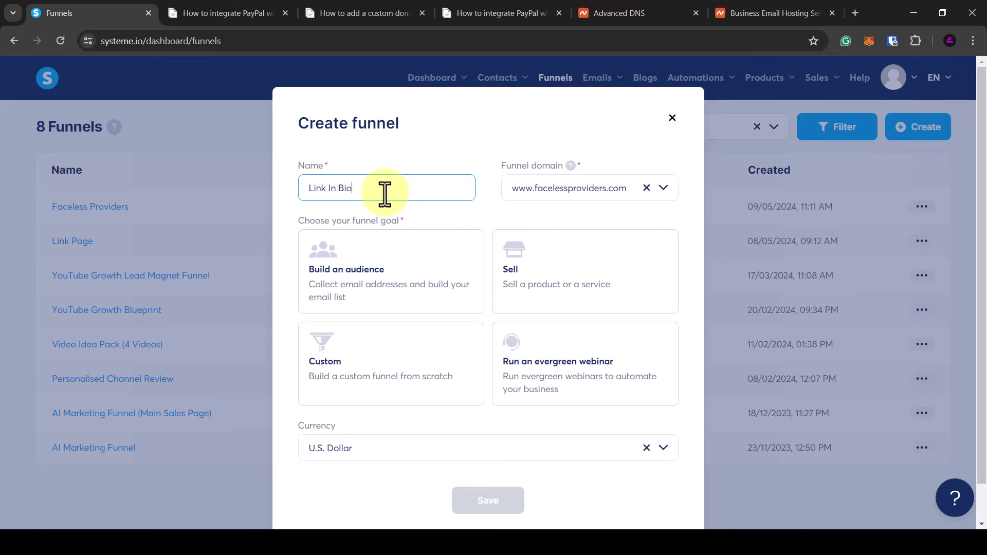
pyautogui.click(664, 190)
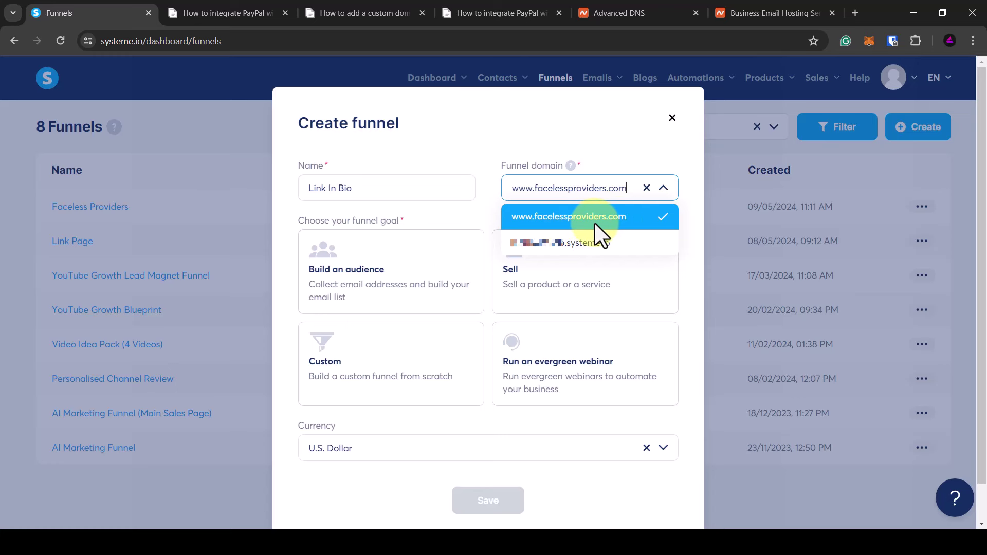
pyautogui.click(569, 218)
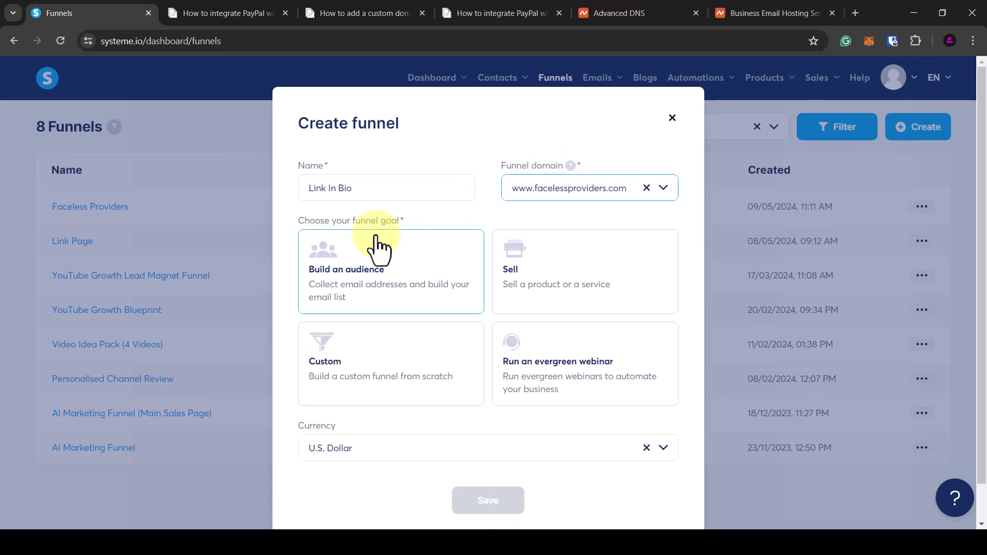
pyautogui.click(365, 360)
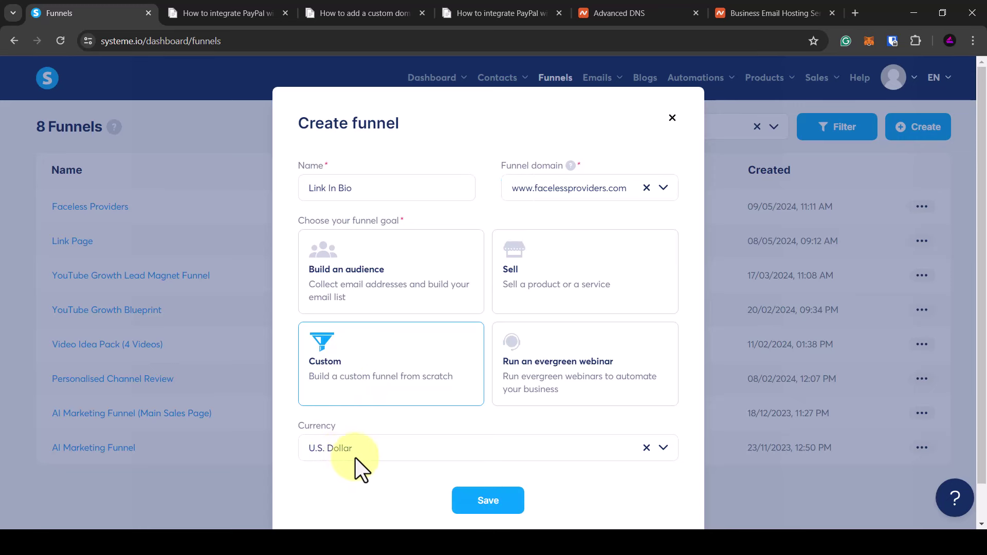
pyautogui.click(488, 502)
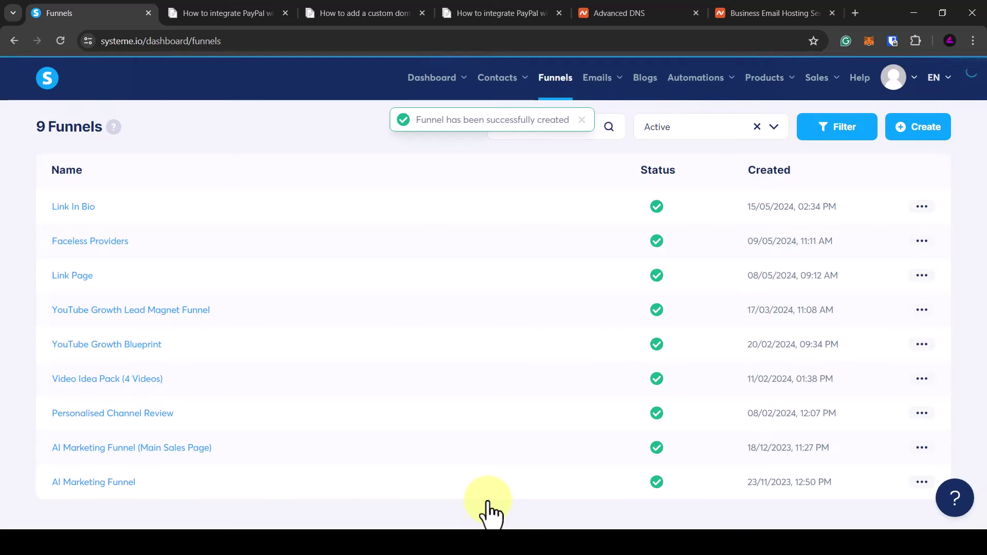
# Step: Open the Link In Bio funnel and define a new step named Link In Bio with the type Link in bio
pyautogui.click(77, 210)
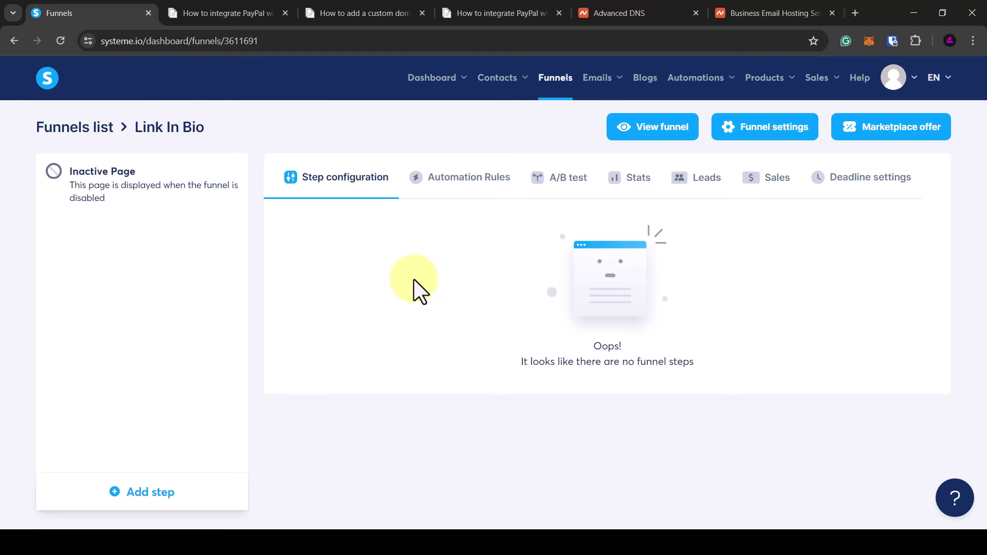
pyautogui.click(142, 498)
pyautogui.click(328, 270)
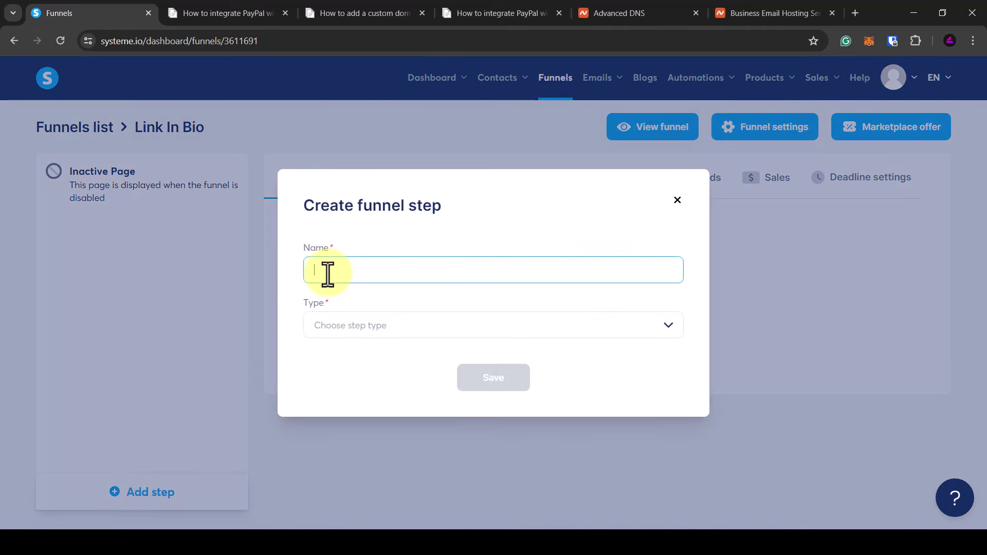
pyautogui.write('Link In Bio')
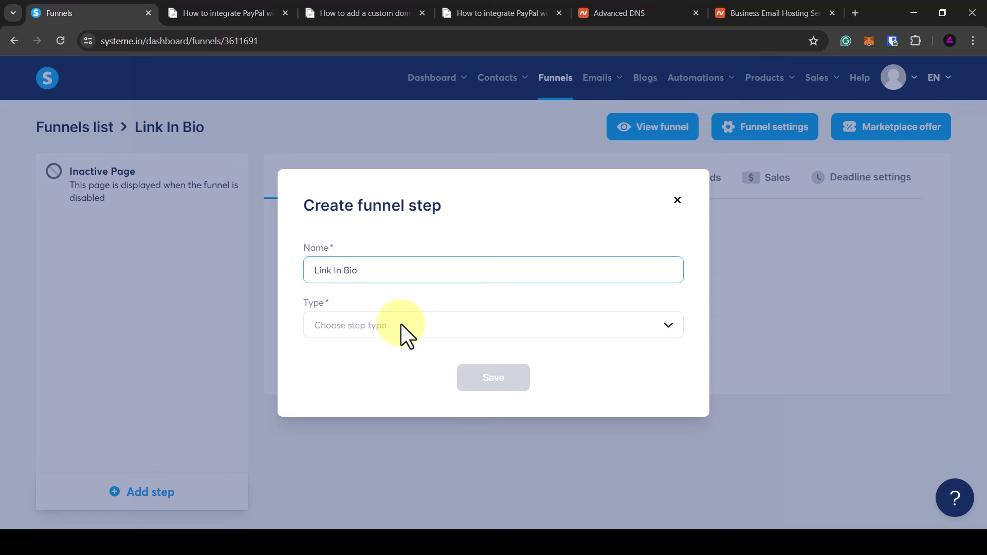
pyautogui.click(408, 336)
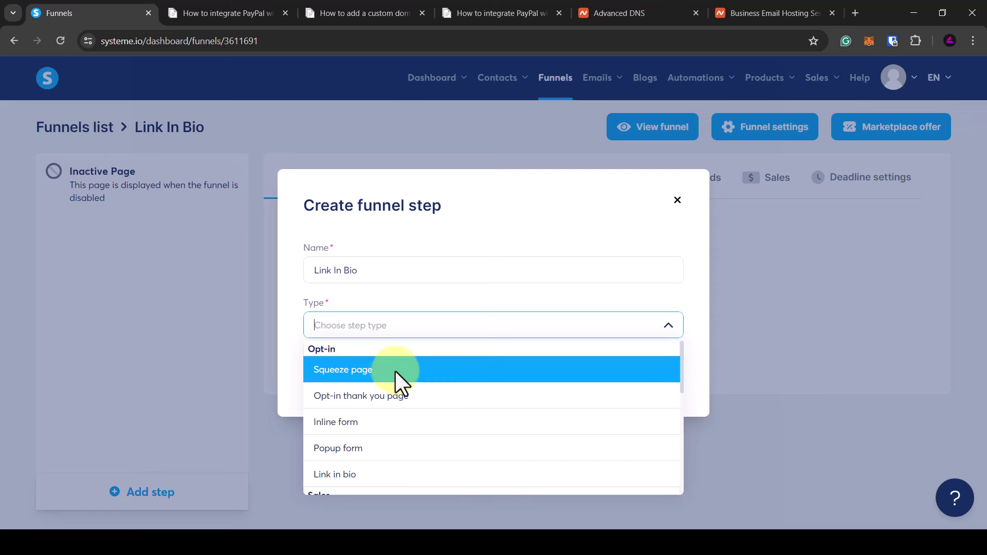
pyautogui.scroll(-2, 431, 385)
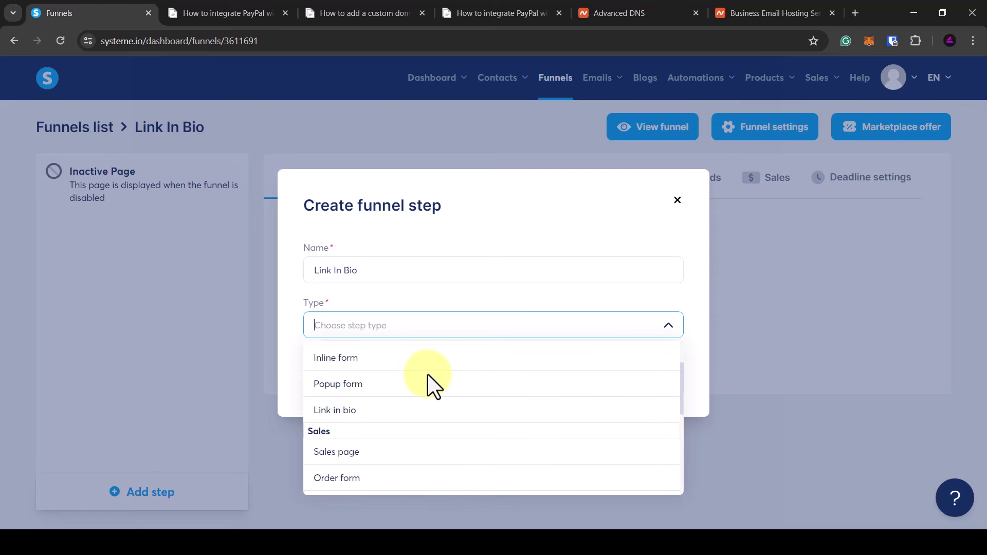
pyautogui.click(366, 410)
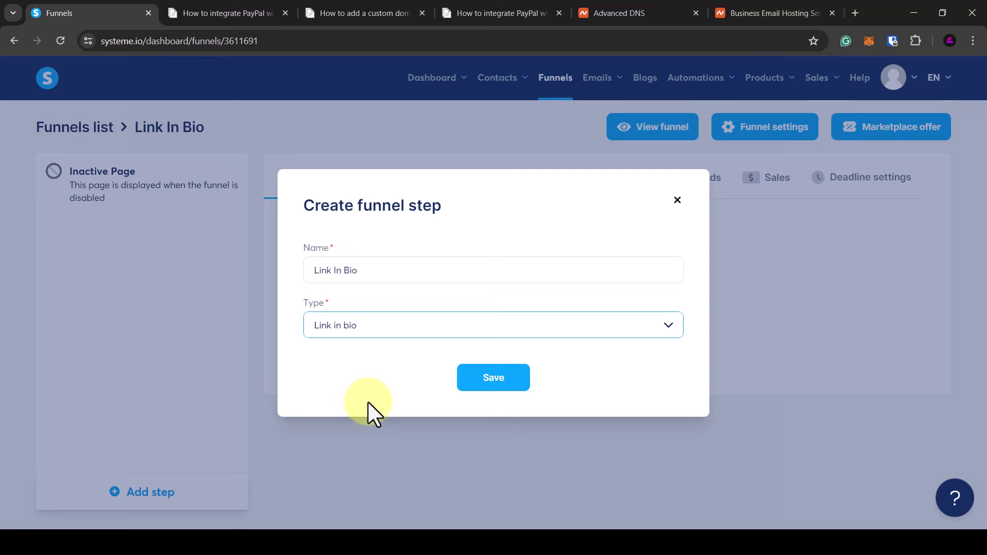
# Step: Look through the other available funnel step types, from opt-in and sales to webinar and misc, without changing the selection
pyautogui.click(668, 328)
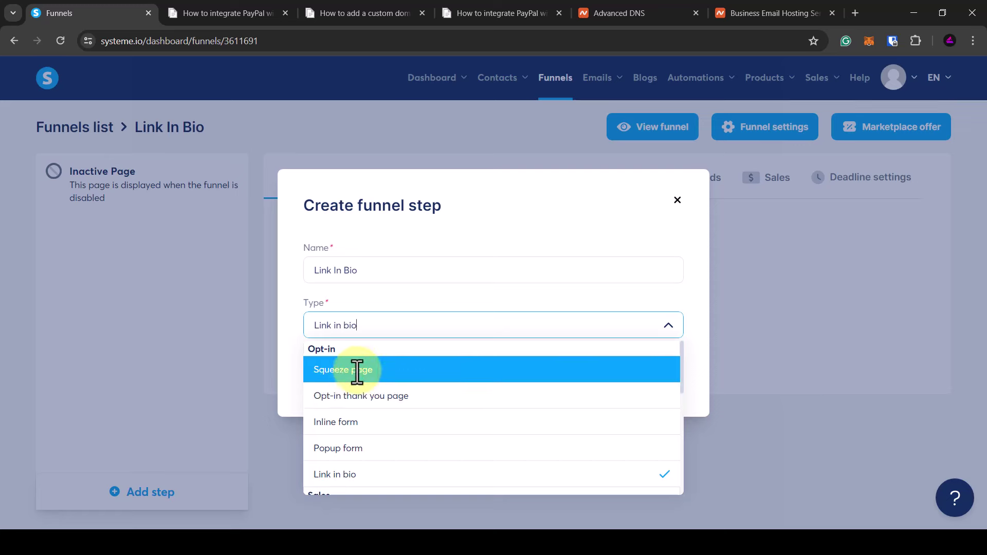
pyautogui.scroll(-3, 366, 446)
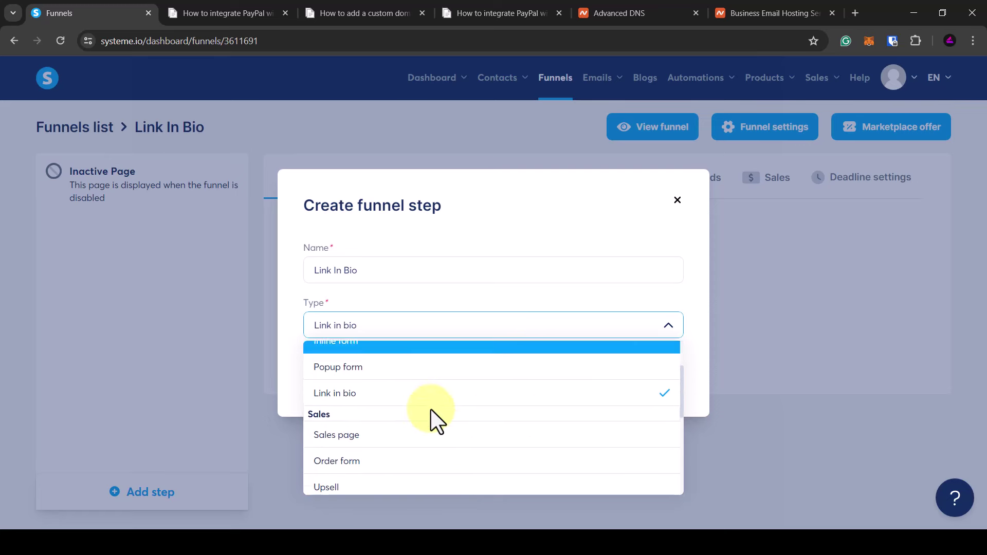
pyautogui.scroll(-3, 414, 434)
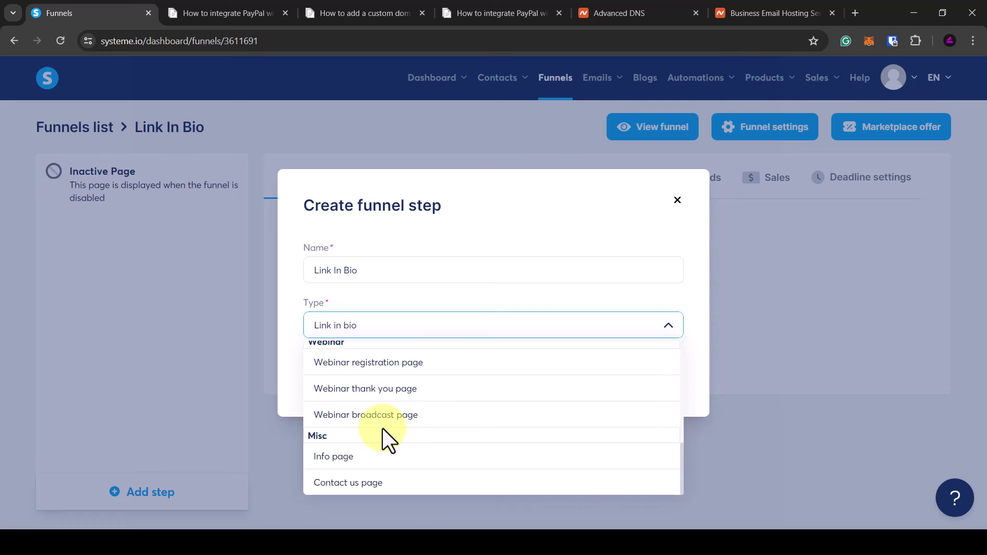
pyautogui.scroll(1, 383, 458)
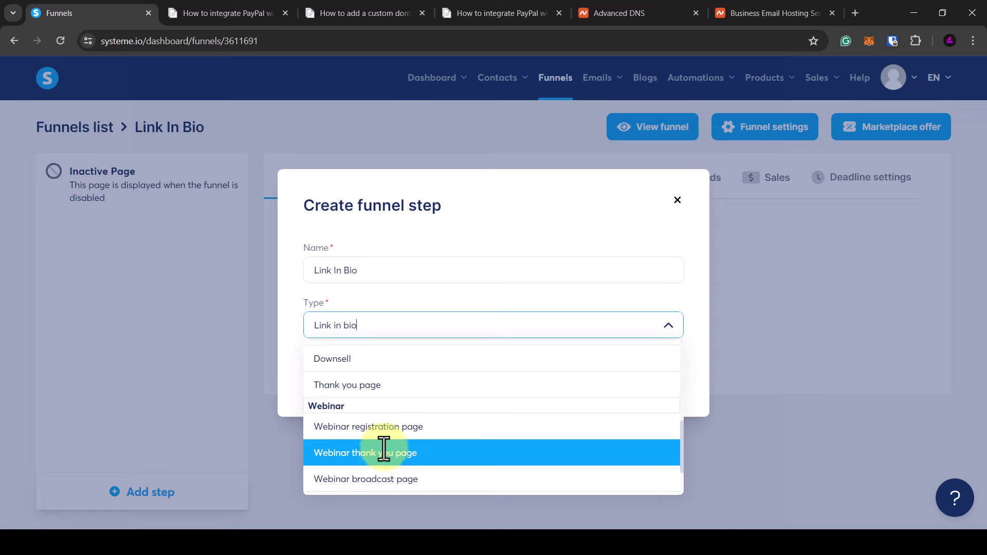
pyautogui.scroll(1, 383, 453)
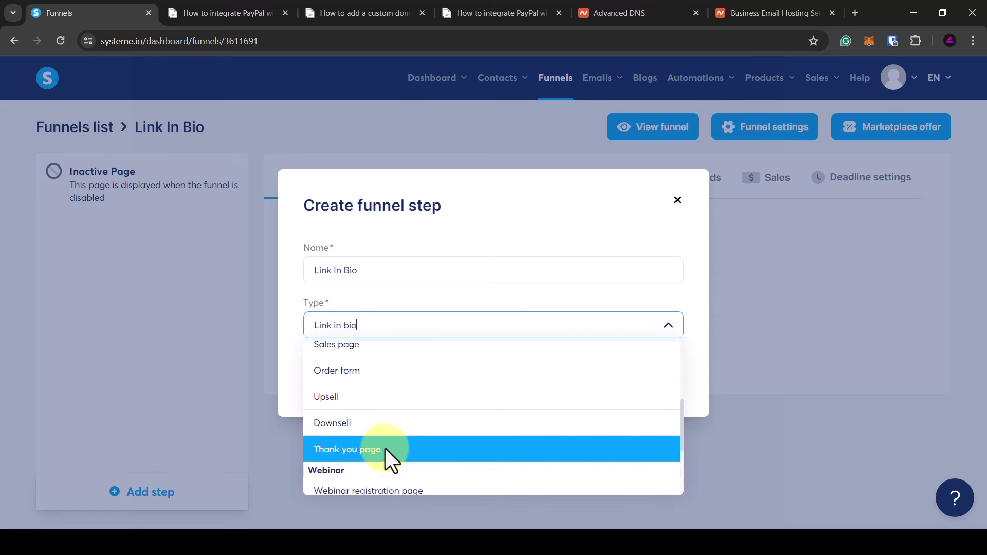
pyautogui.click(345, 331)
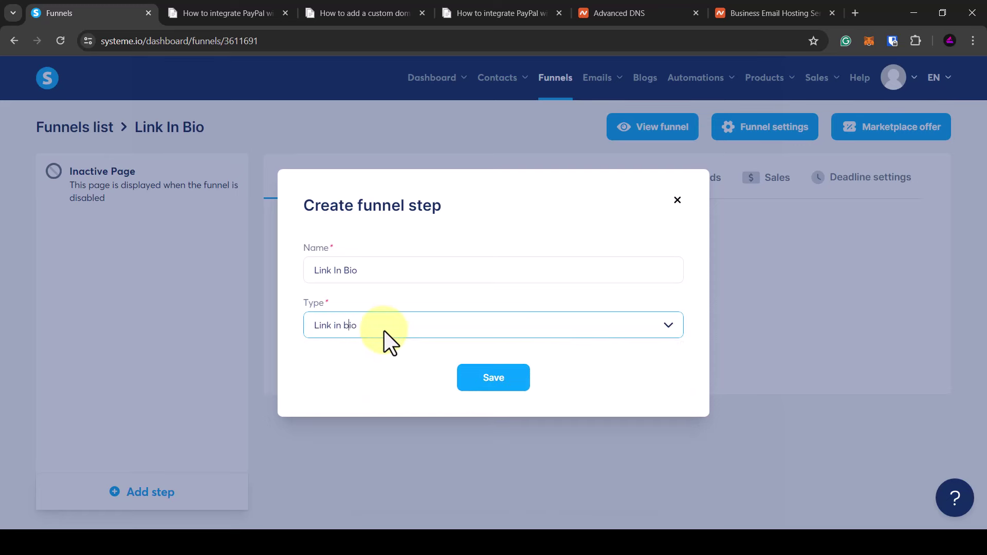
# Step: Save the new funnel step and apply the first template, the one with black-outlined link buttons, to its page
pyautogui.click(484, 392)
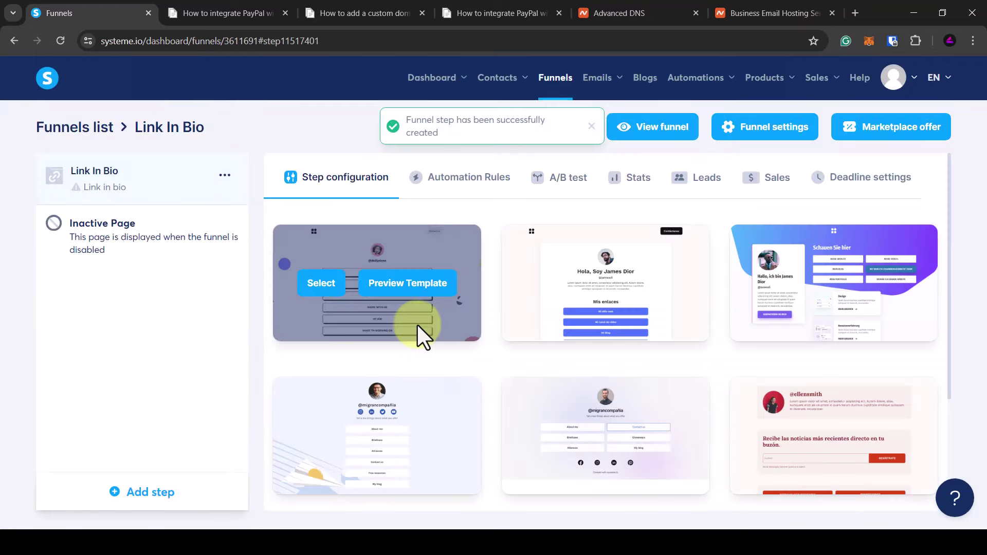
pyautogui.scroll(-3, 502, 393)
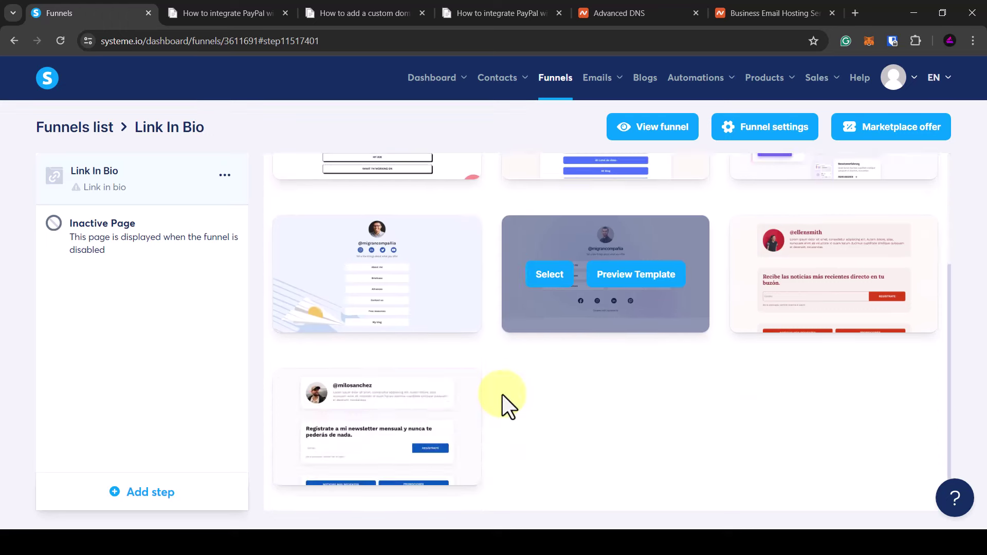
pyautogui.scroll(3, 521, 440)
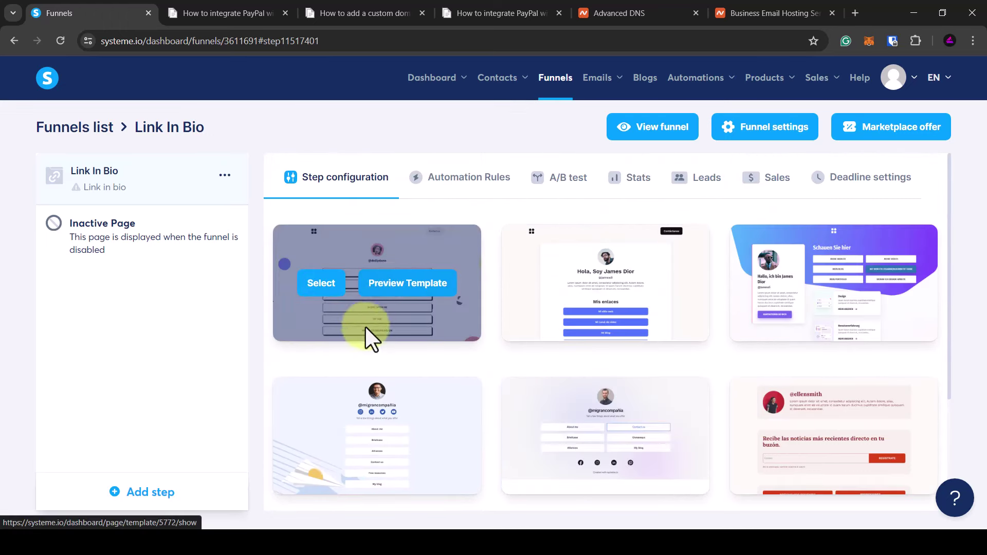
pyautogui.click(319, 288)
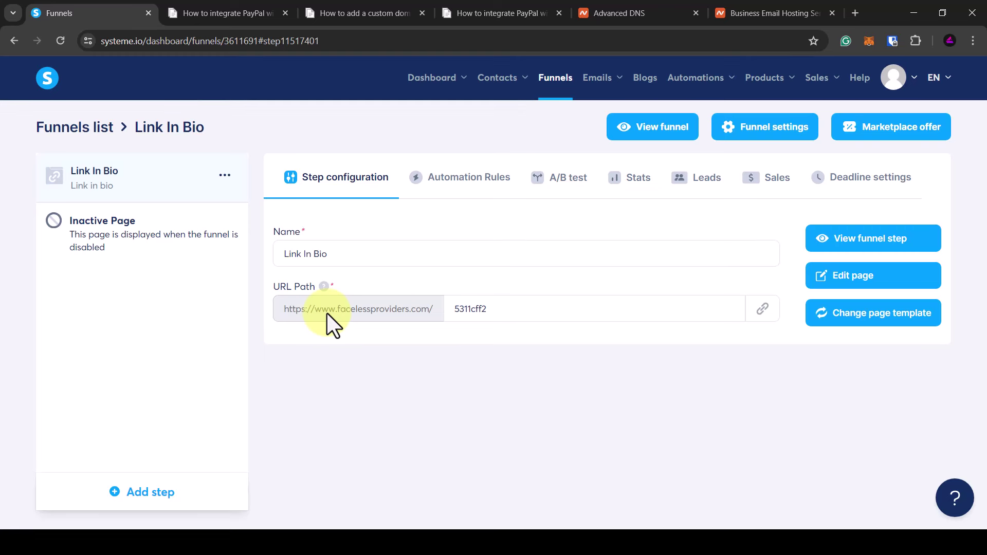
# Step: Try an empty URL path for the Link In Bio step, and set the path to linktest instead
pyautogui.moveTo(506, 311); pyautogui.dragTo(441, 311)
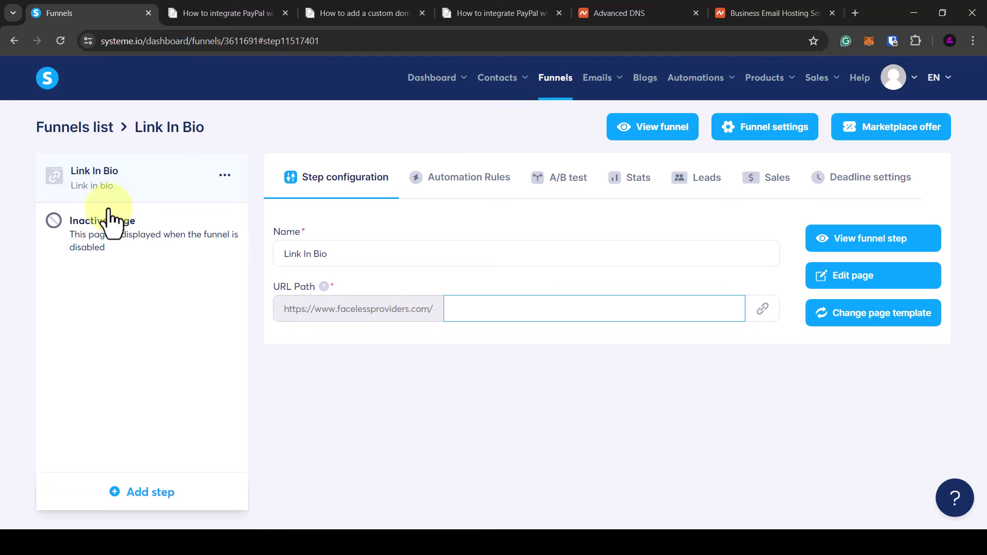
pyautogui.click(477, 367)
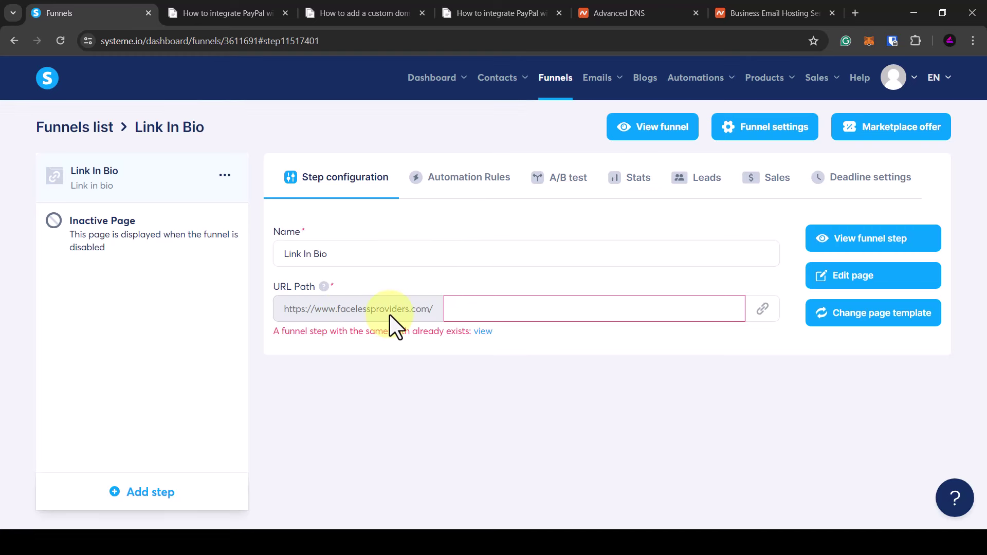
pyautogui.click(487, 314)
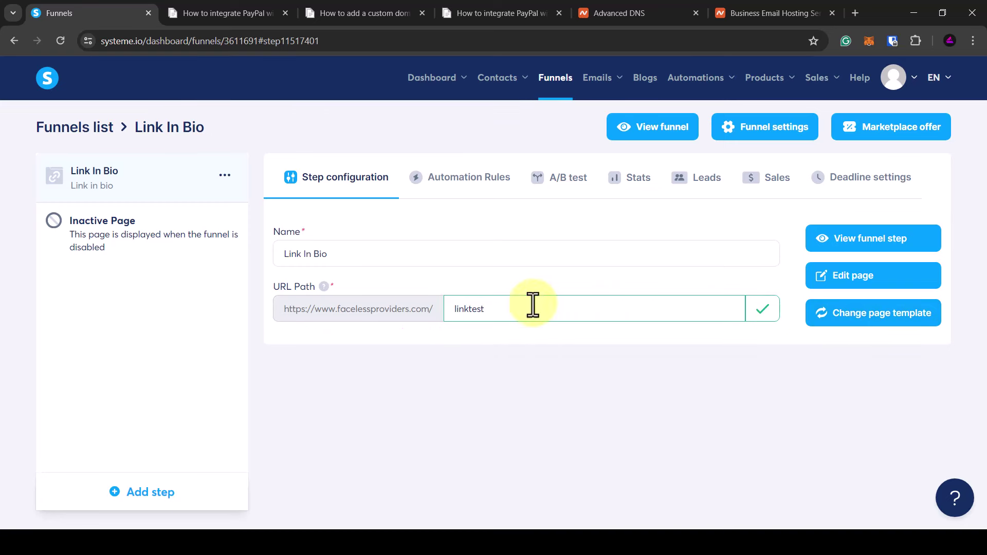
# Step: Open the step's page for editing and examine the profile image settings, the MY WEBSITE button settings and the layout down to the social icons
pyautogui.click(852, 289)
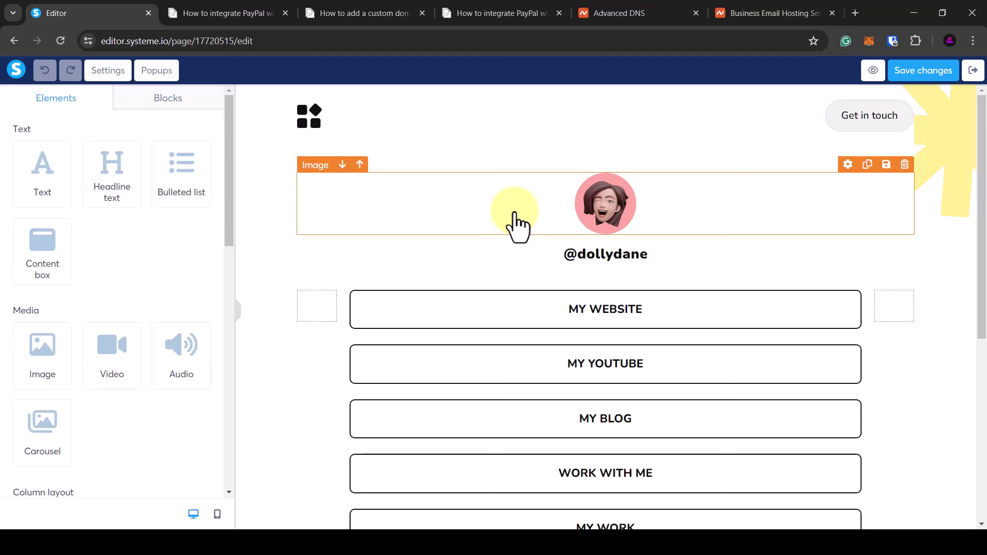
pyautogui.click(517, 227)
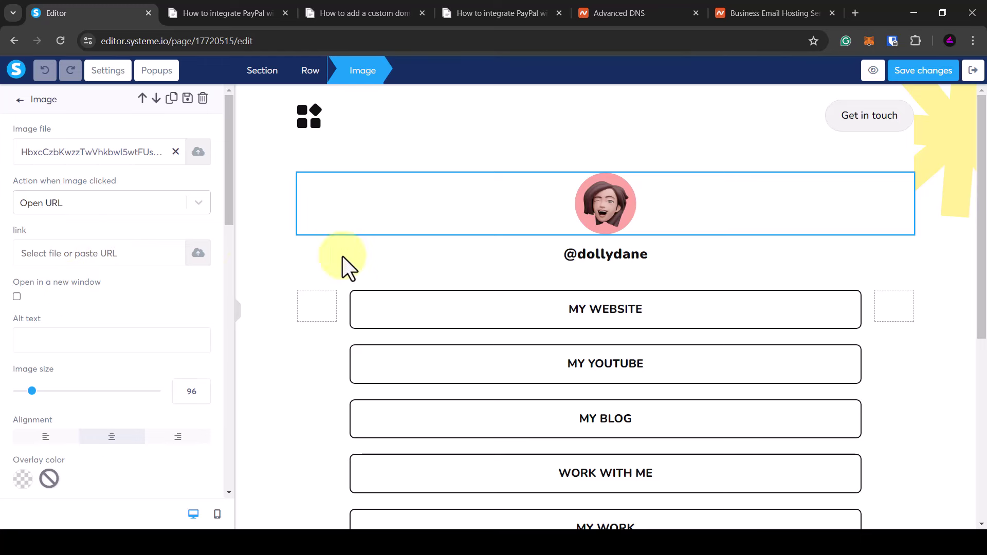
pyautogui.click(532, 325)
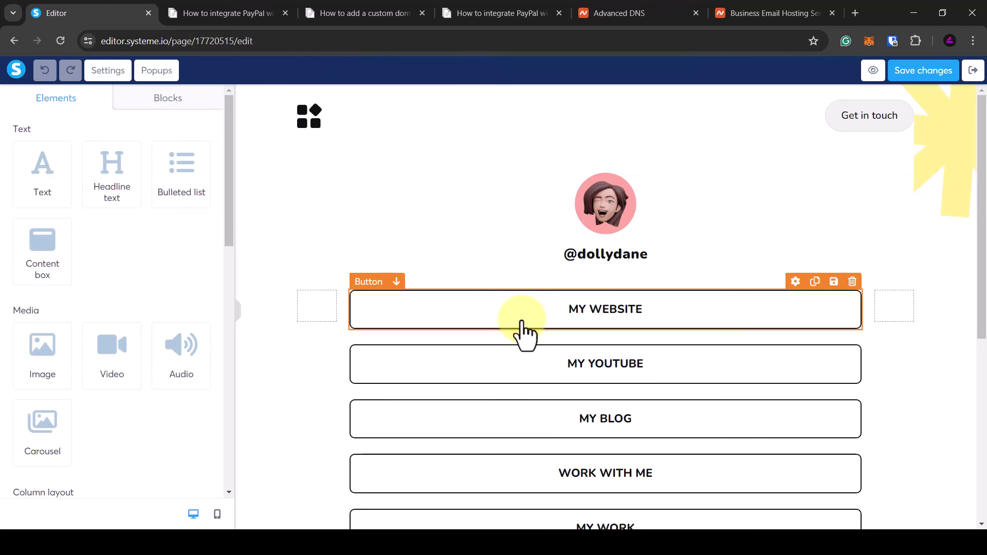
pyautogui.click(403, 317)
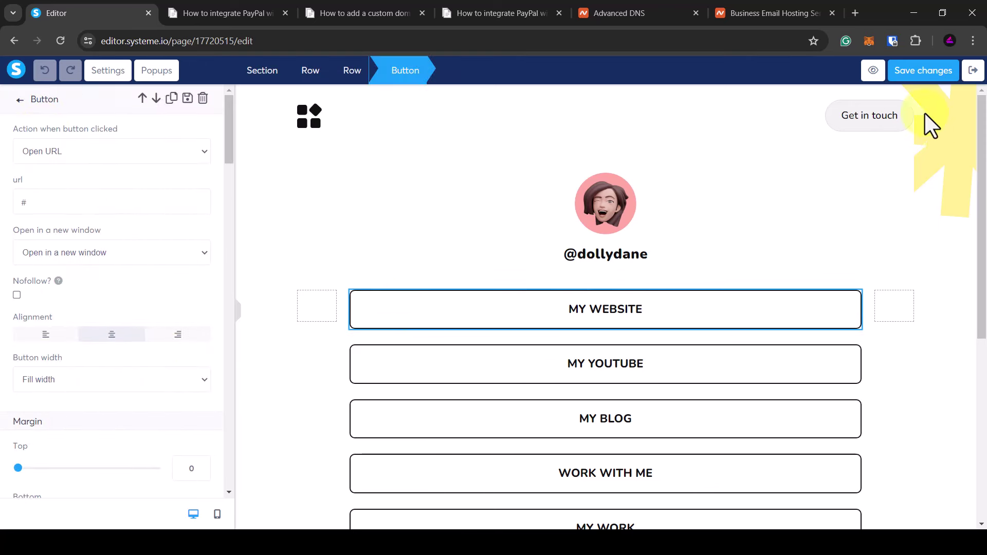
pyautogui.click(837, 128)
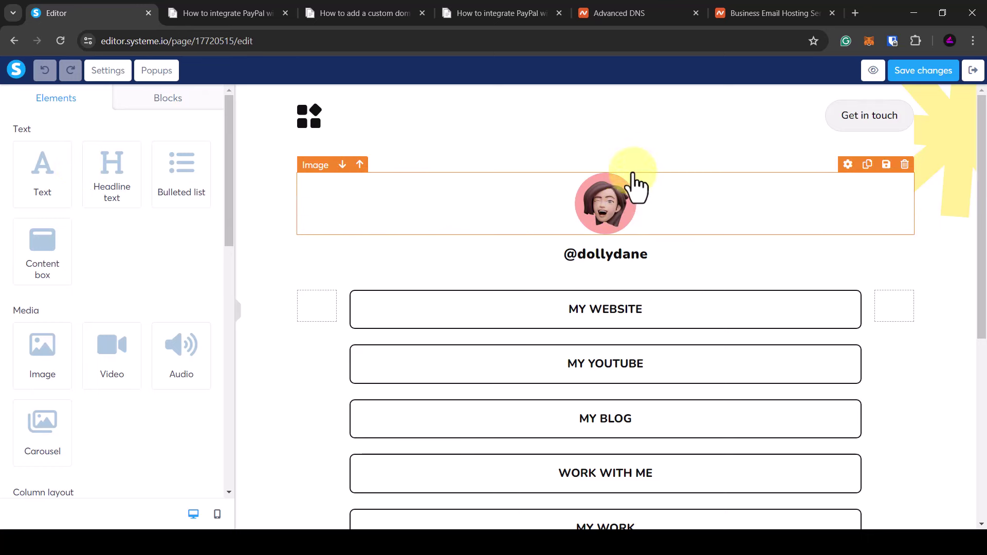
pyautogui.scroll(-6, 710, 417)
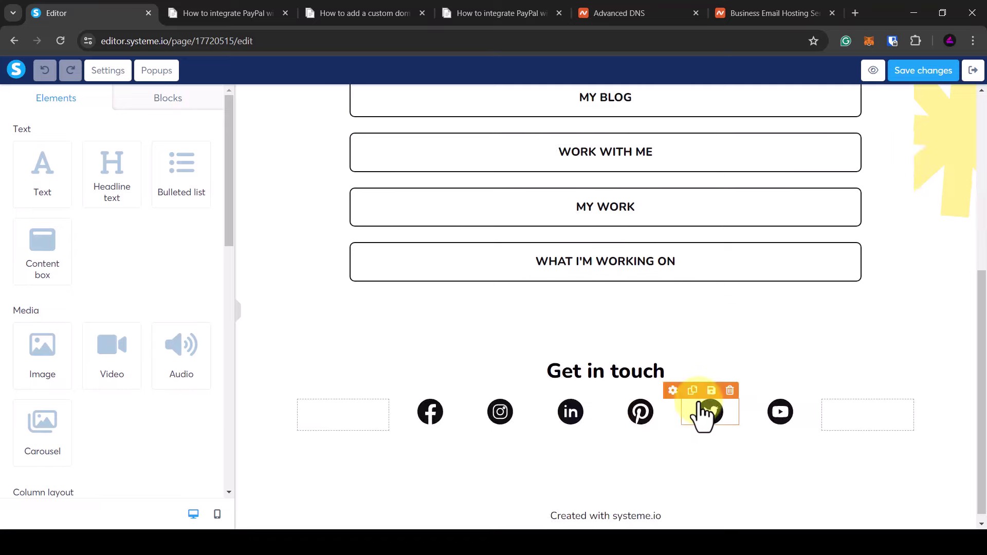
pyautogui.scroll(6, 619, 324)
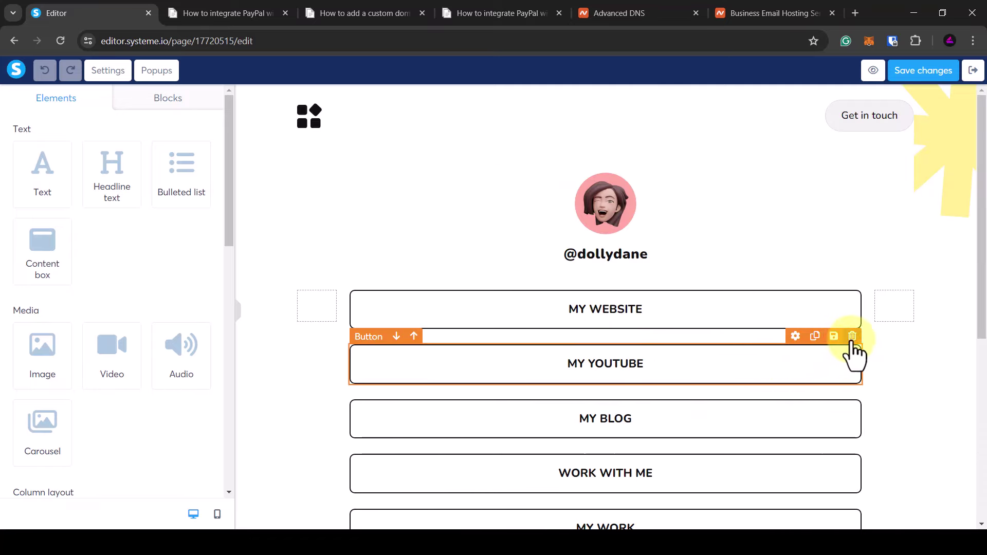
# Step: Delete the MY YOUTUBE, MY BLOG and WORK WITH ME buttons from the link page
pyautogui.click(852, 337)
pyautogui.click(553, 120)
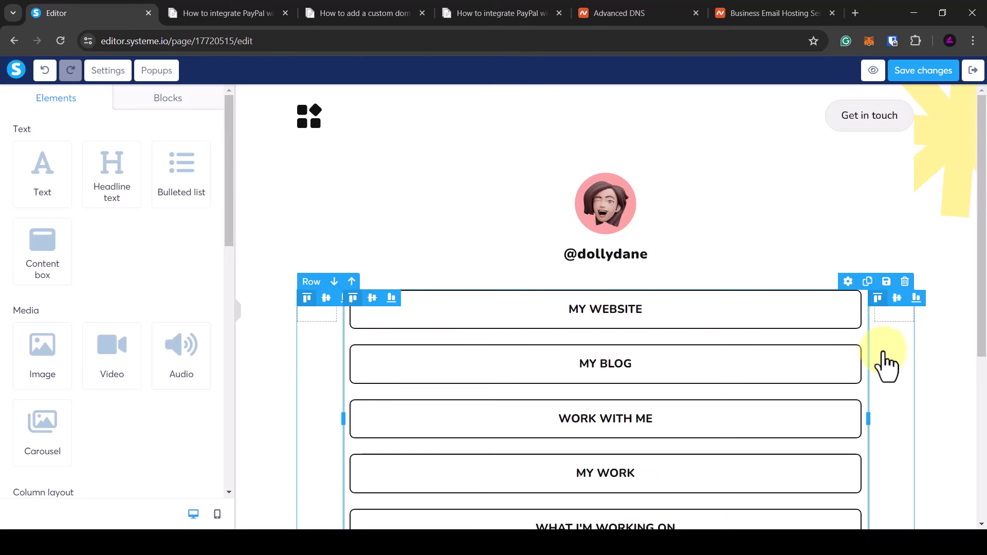
pyautogui.click(852, 337)
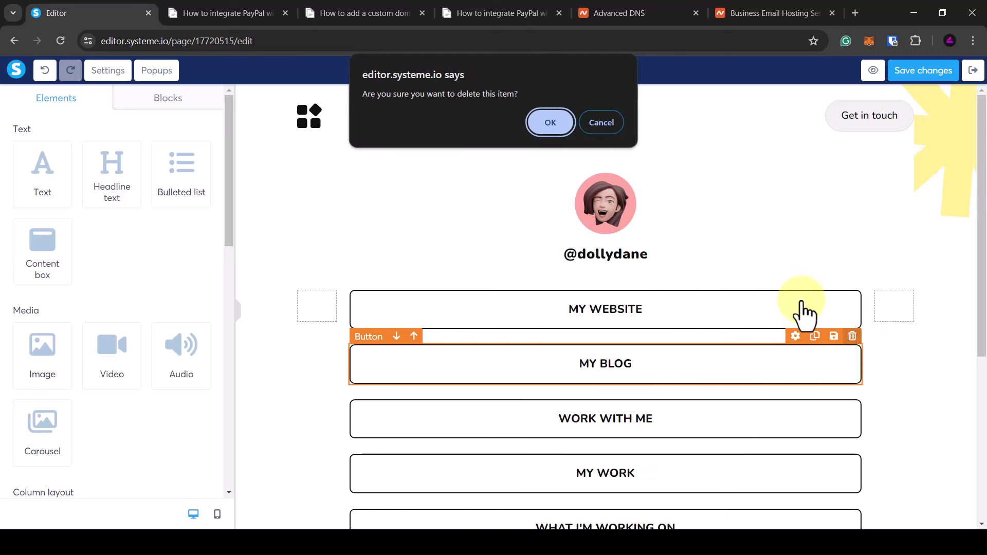
pyautogui.click(544, 122)
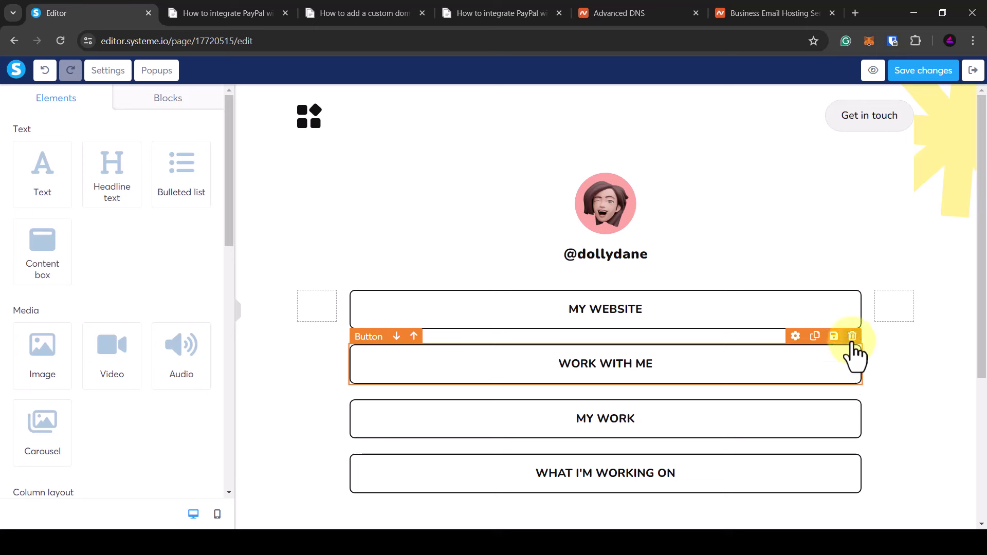
pyautogui.click(852, 336)
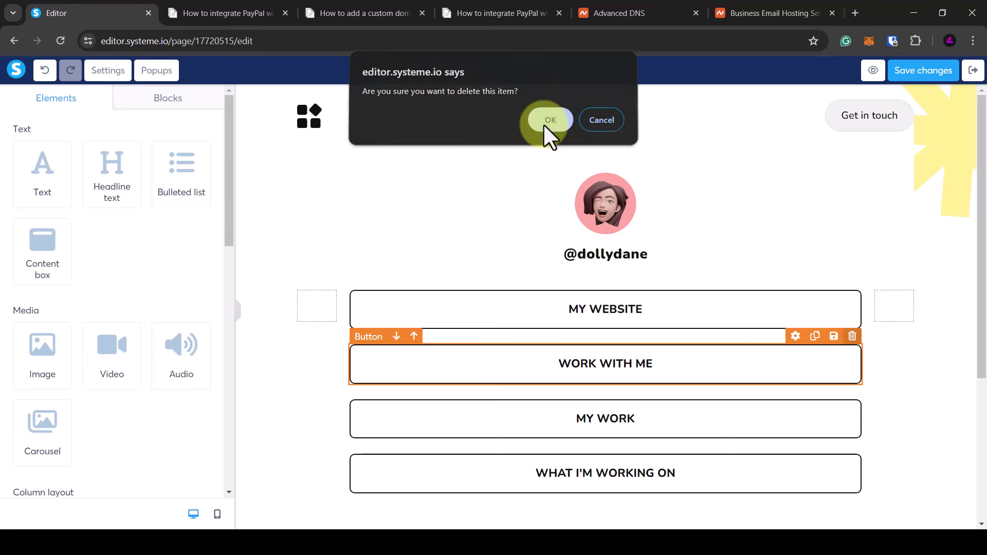
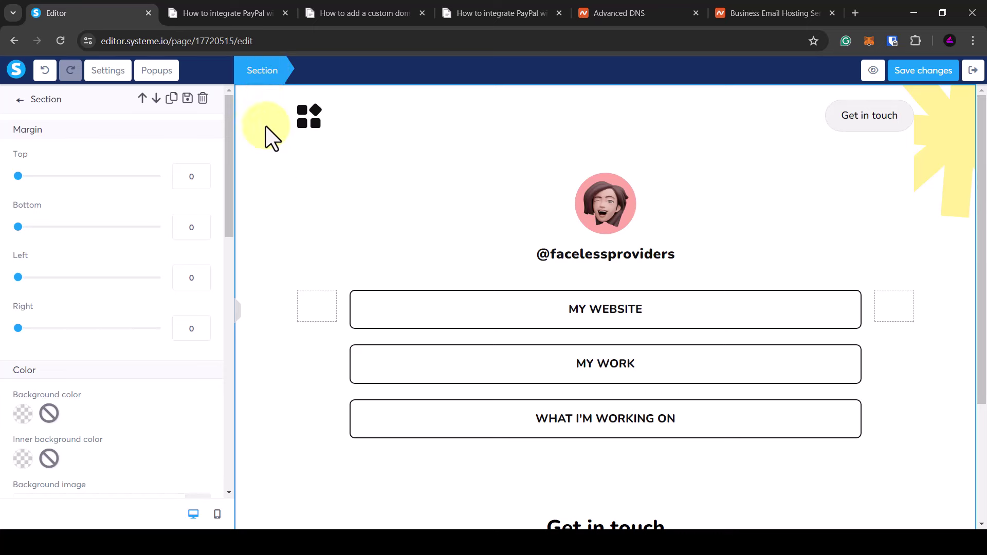
# Step: Set the page section's background color to near-black, hex 110101
pyautogui.scroll(-1, 103, 350)
pyautogui.scroll(-15, 103, 345)
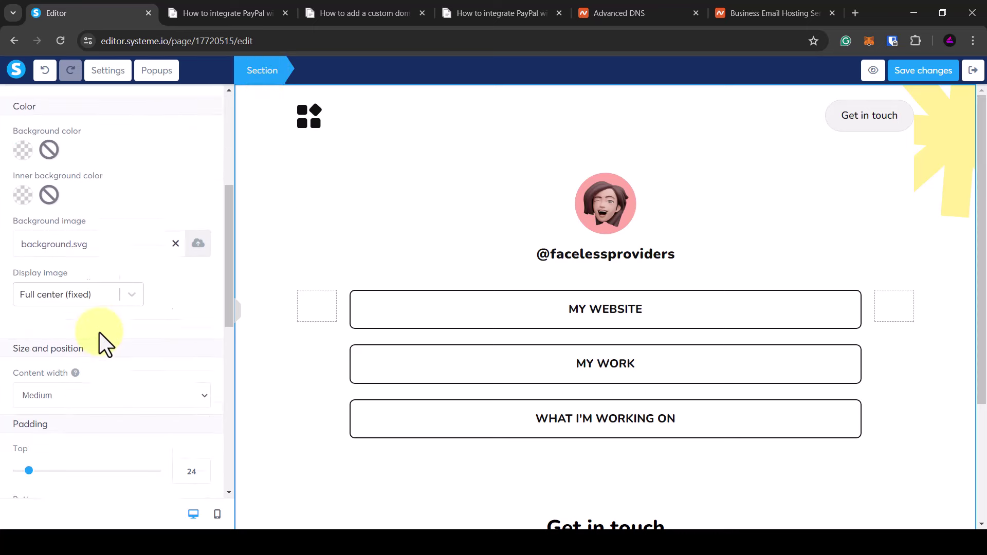
pyautogui.scroll(12, 105, 348)
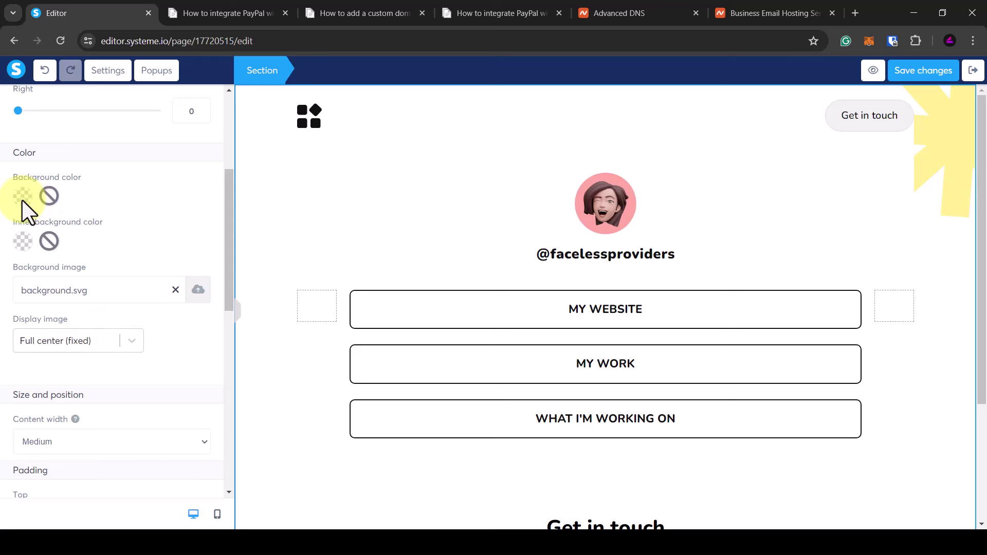
pyautogui.click(22, 198)
pyautogui.click(187, 181)
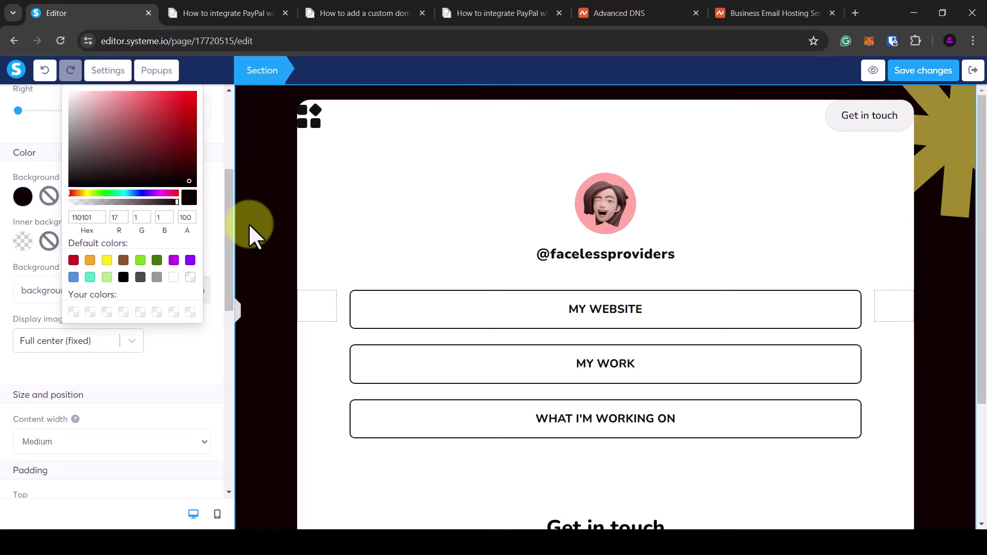
pyautogui.click(954, 146)
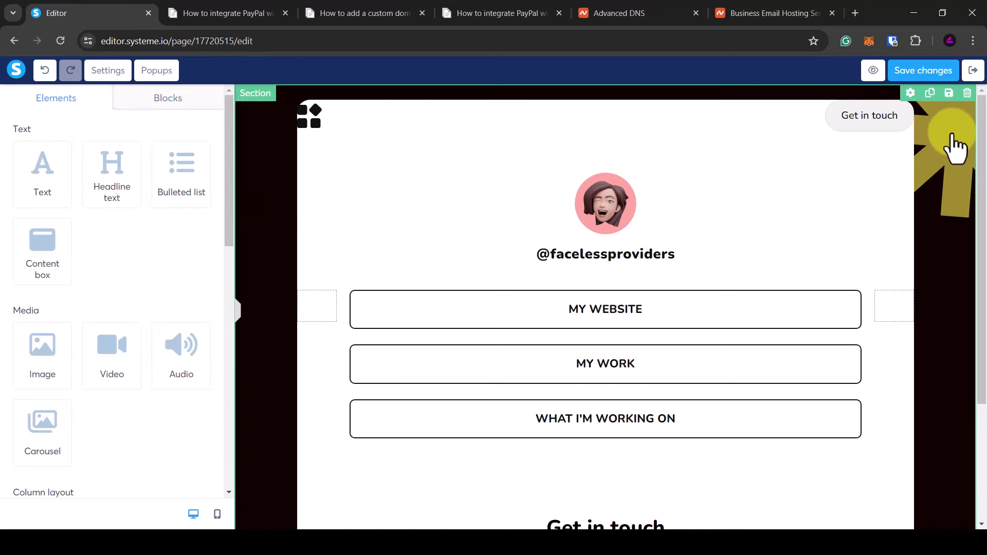
# Step: Remove the background.svg background image from the page section
pyautogui.click(955, 147)
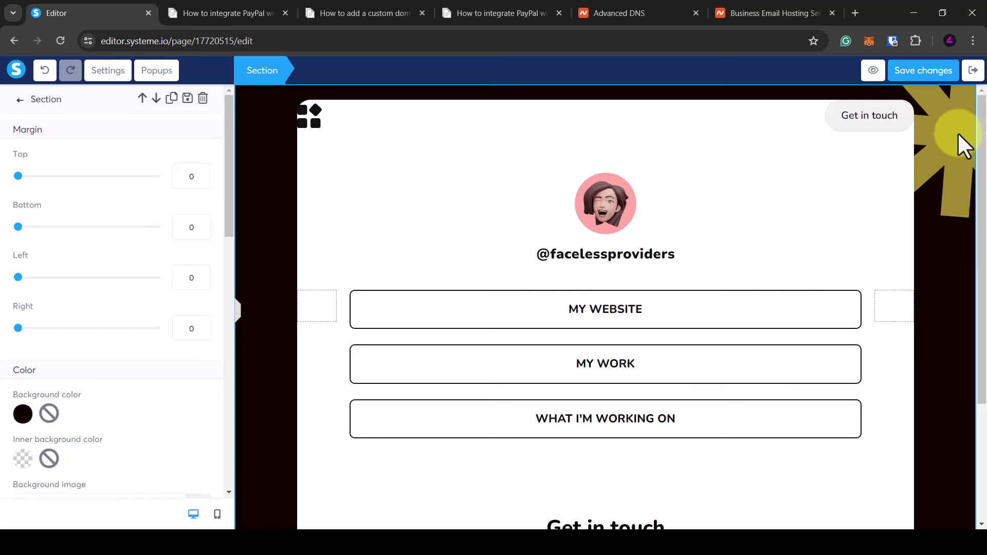
pyautogui.click(957, 136)
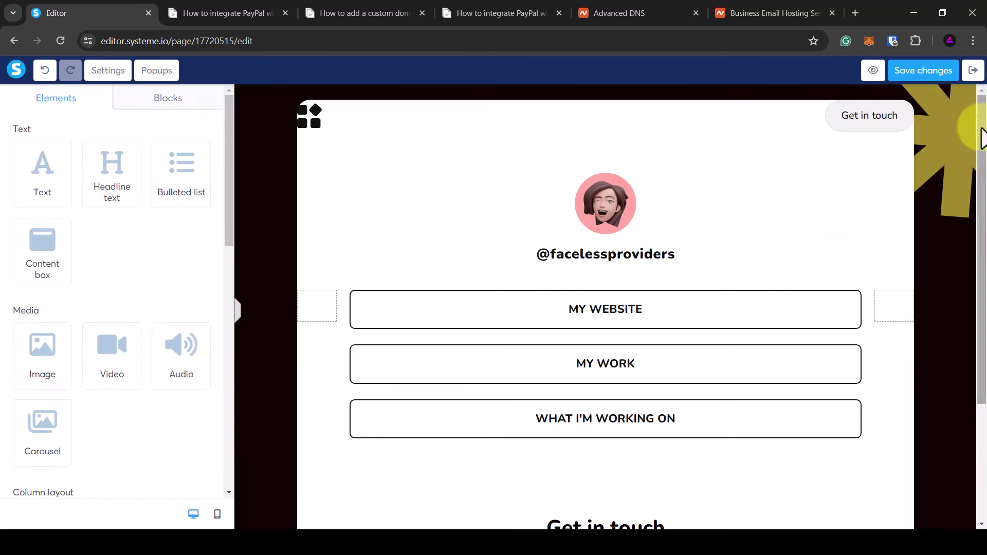
pyautogui.click(958, 143)
pyautogui.scroll(-5, 51, 306)
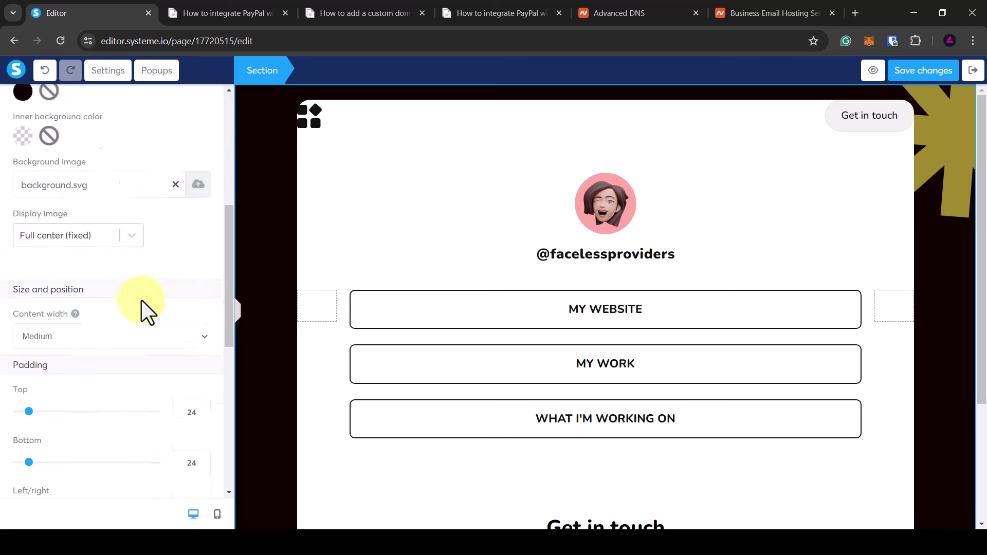
pyautogui.scroll(1, 143, 309)
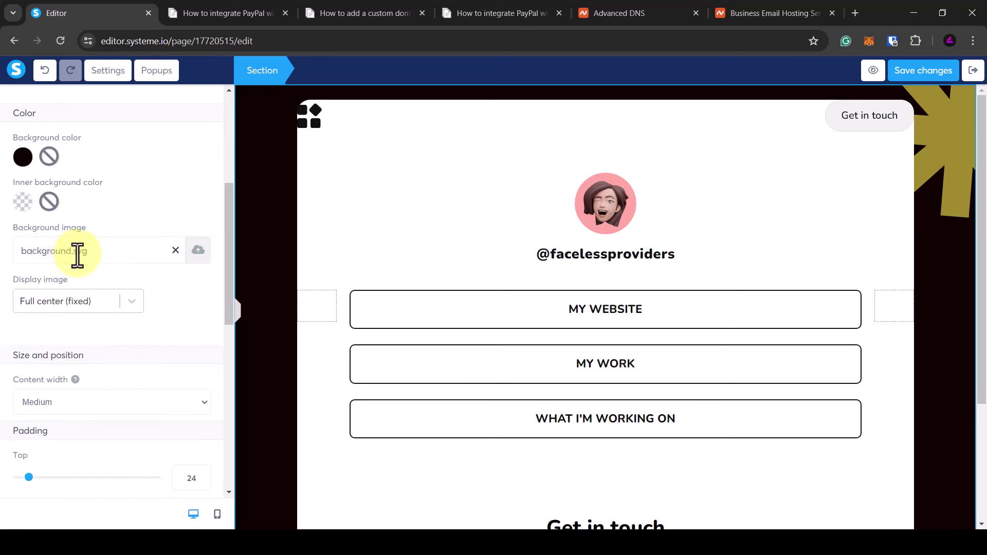
pyautogui.click(175, 251)
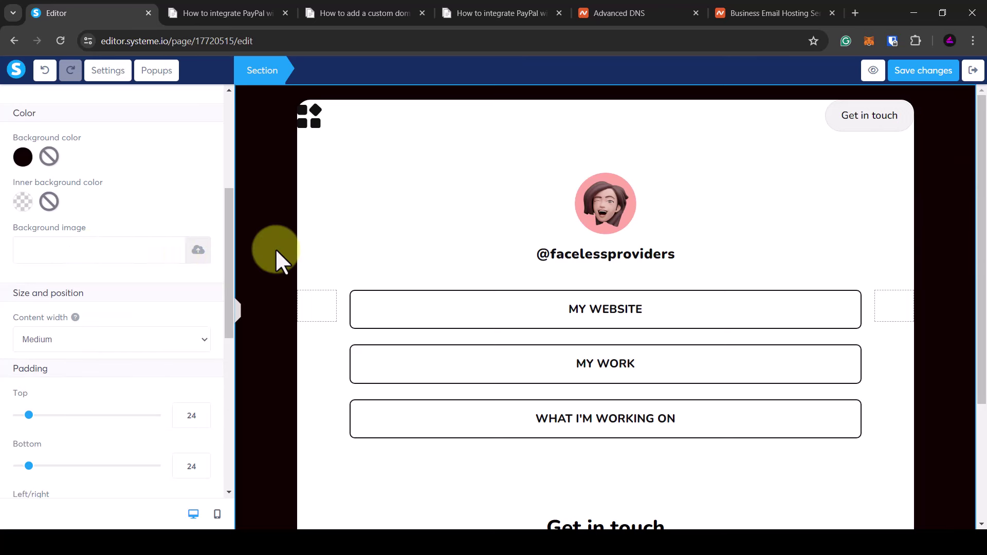
# Step: Delete the black logo image from the header row of the link page
pyautogui.click(319, 134)
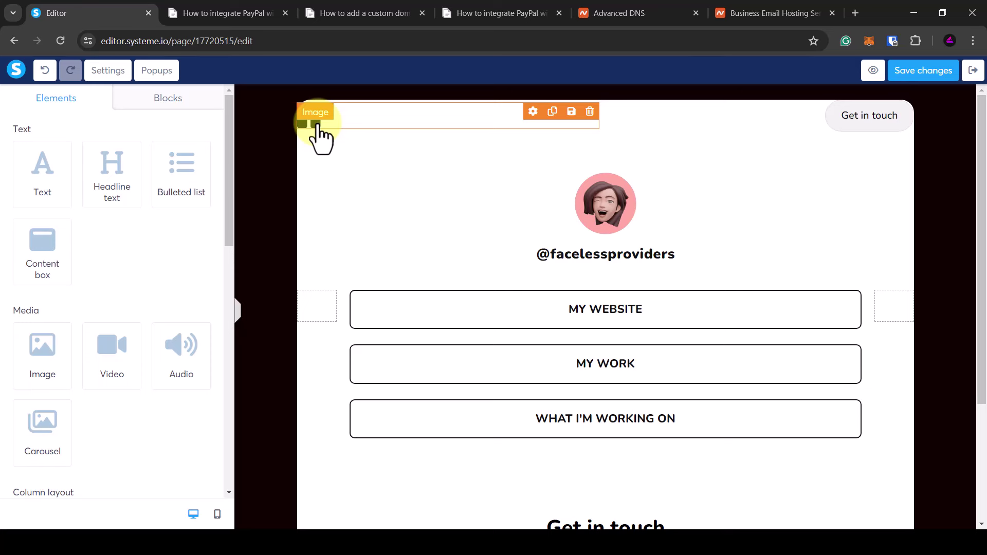
pyautogui.click(590, 111)
pyautogui.click(561, 126)
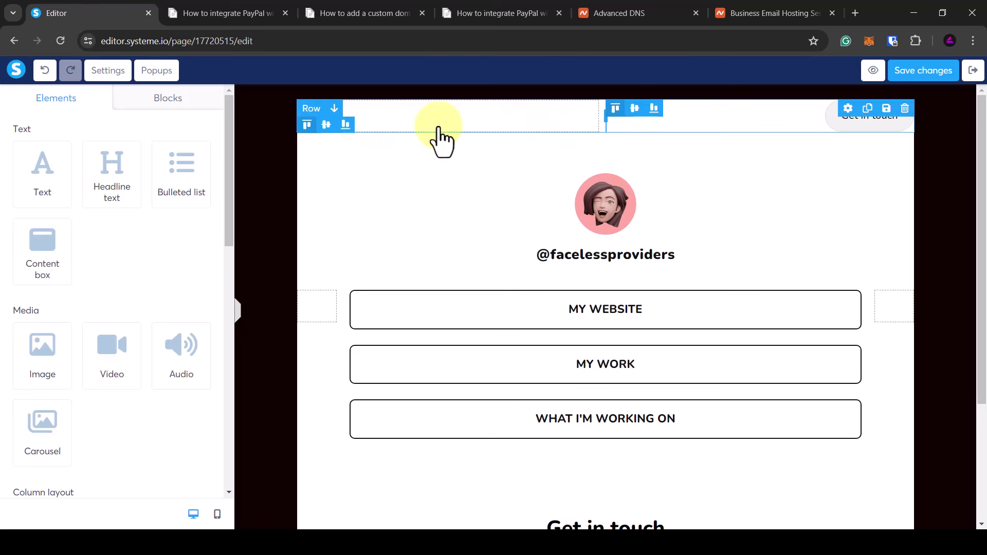
pyautogui.click(244, 267)
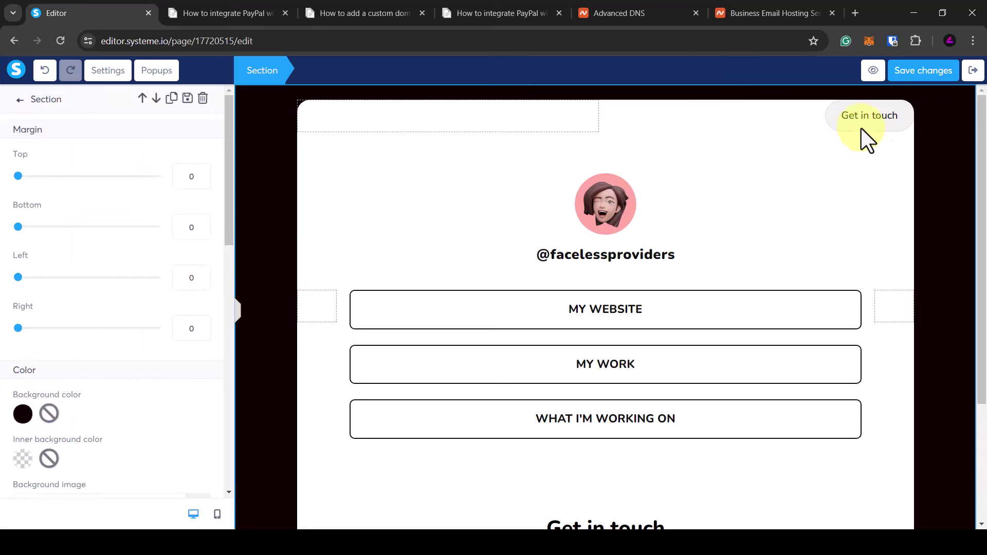
# Step: Delete the header's Get in touch button and the MY WORK and WHAT I'M WORKING ON link buttons
pyautogui.click(871, 139)
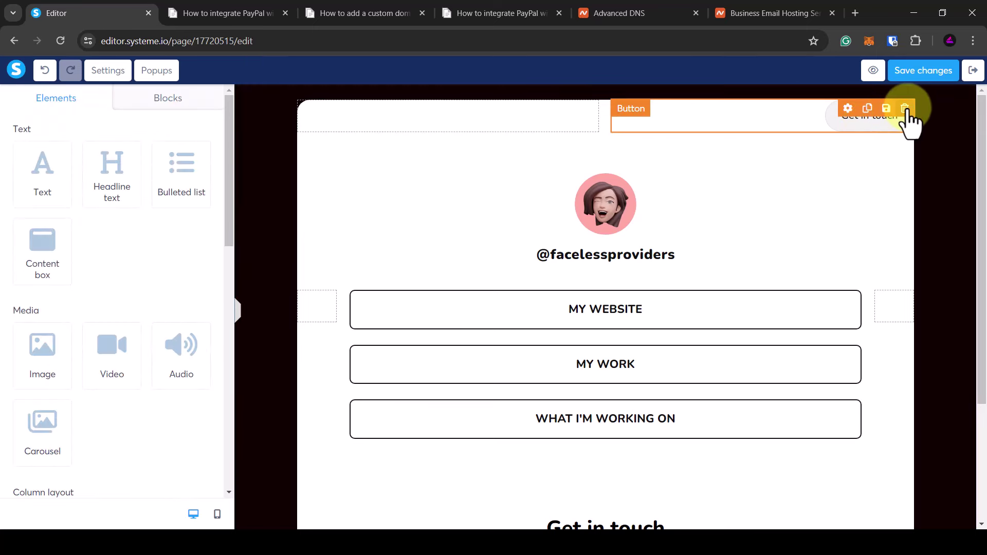
pyautogui.click(906, 108)
pyautogui.click(550, 123)
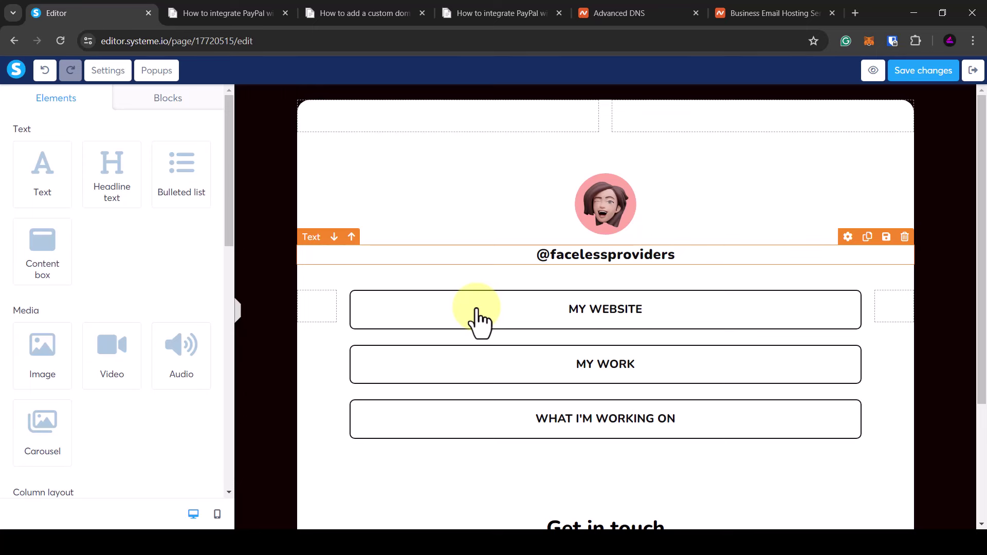
pyautogui.click(507, 329)
pyautogui.click(754, 368)
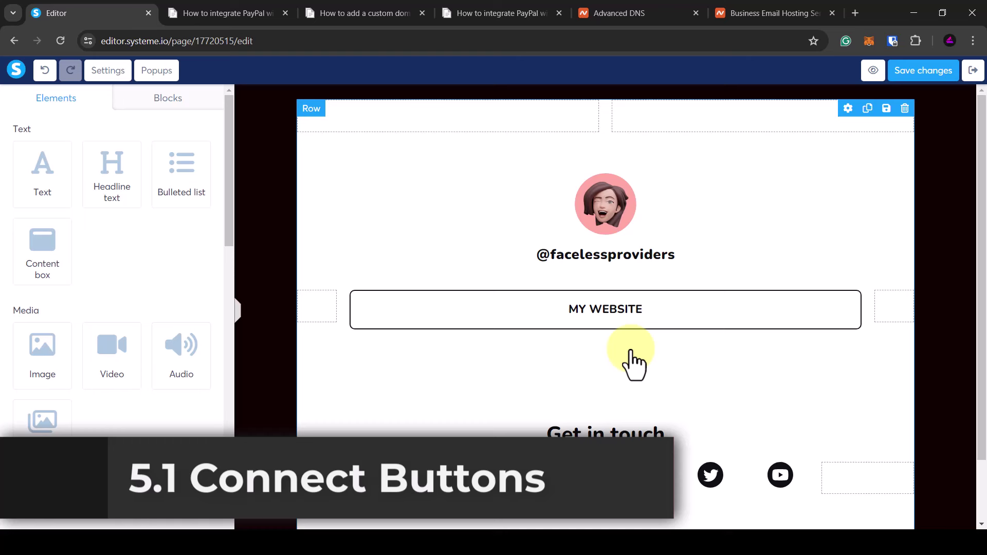
# Step: Examine the MY WEBSITE button's click action choices, keeping Open URL, and check its destination URL setting
pyautogui.click(635, 331)
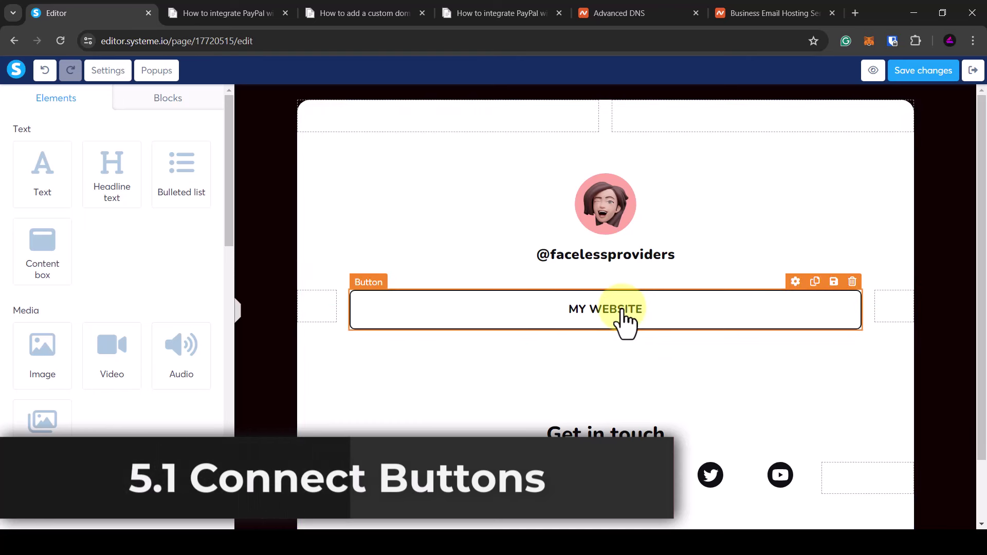
pyautogui.click(470, 322)
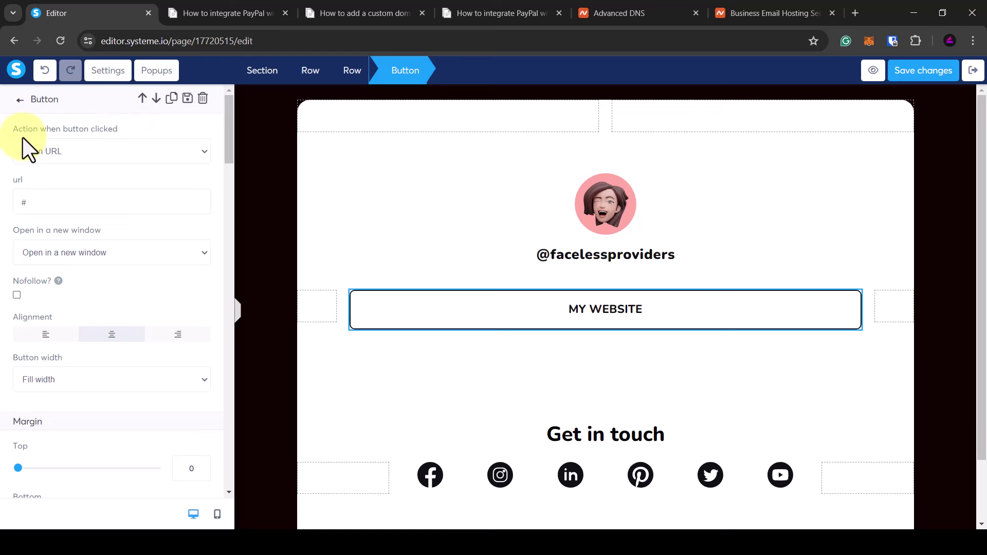
pyautogui.click(71, 152)
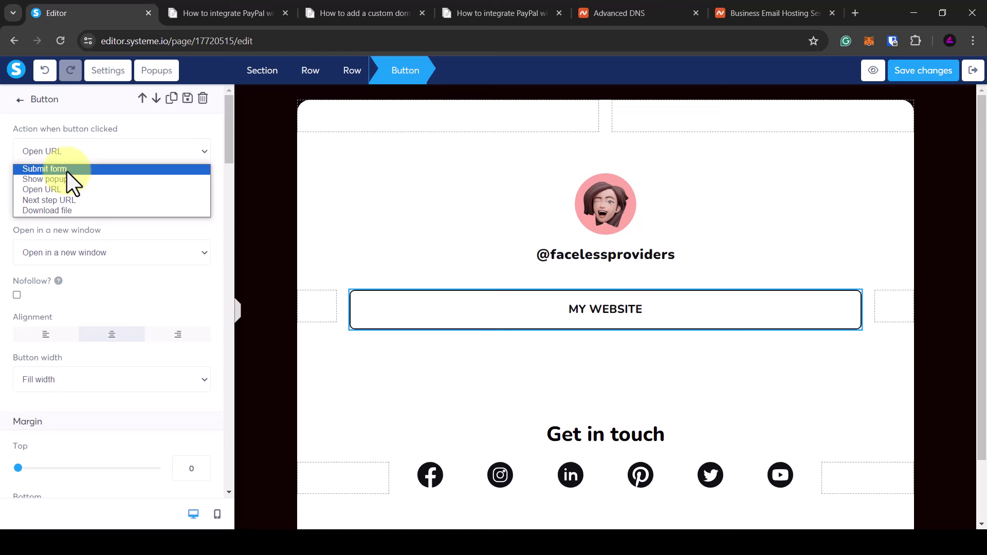
pyautogui.click(54, 190)
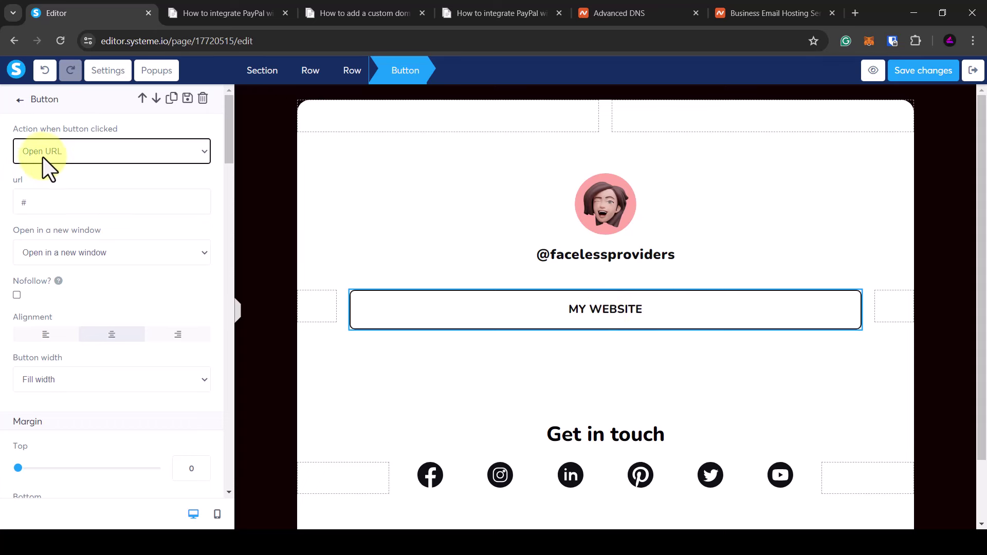
pyautogui.moveTo(42, 204); pyautogui.dragTo(1, 201)
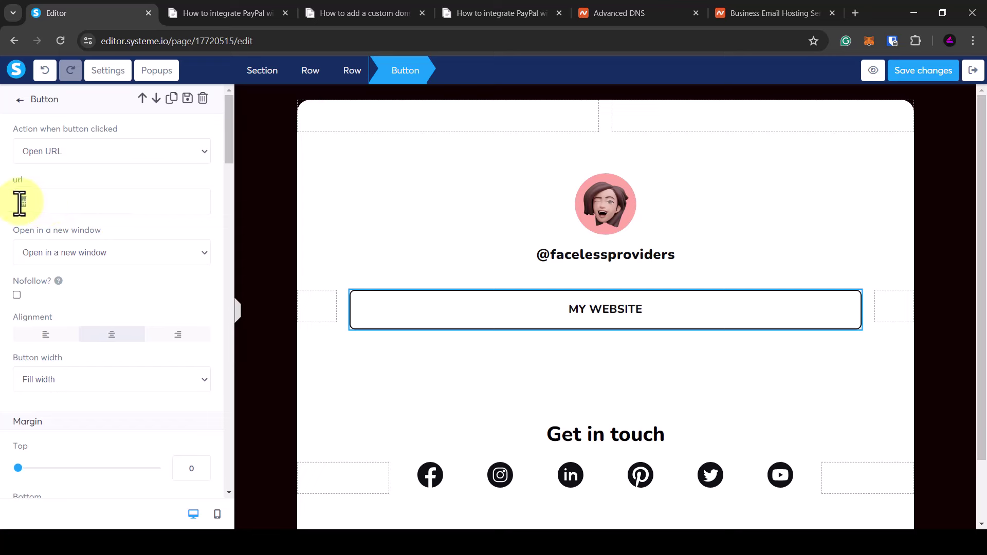
pyautogui.moveTo(19, 202); pyautogui.dragTo(56, 201)
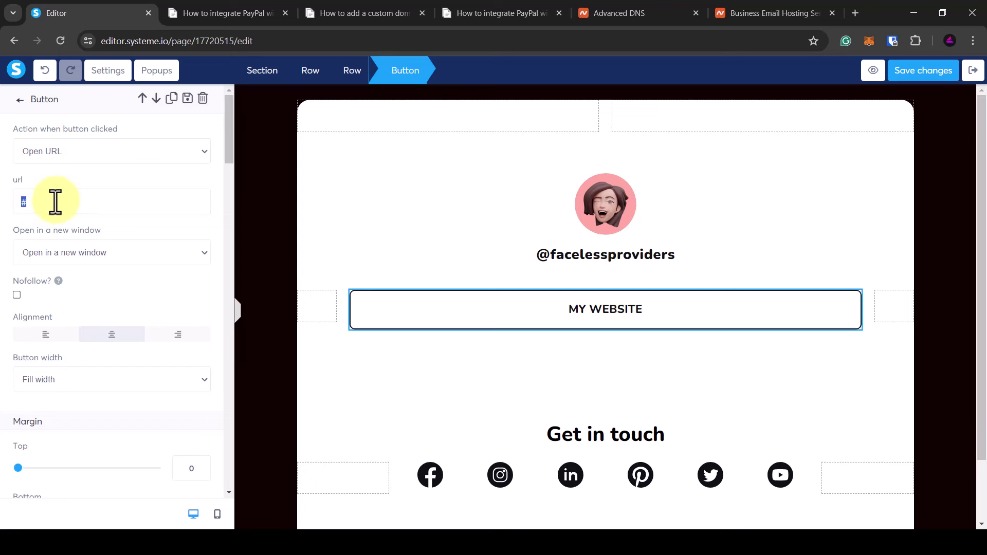
pyautogui.click(407, 364)
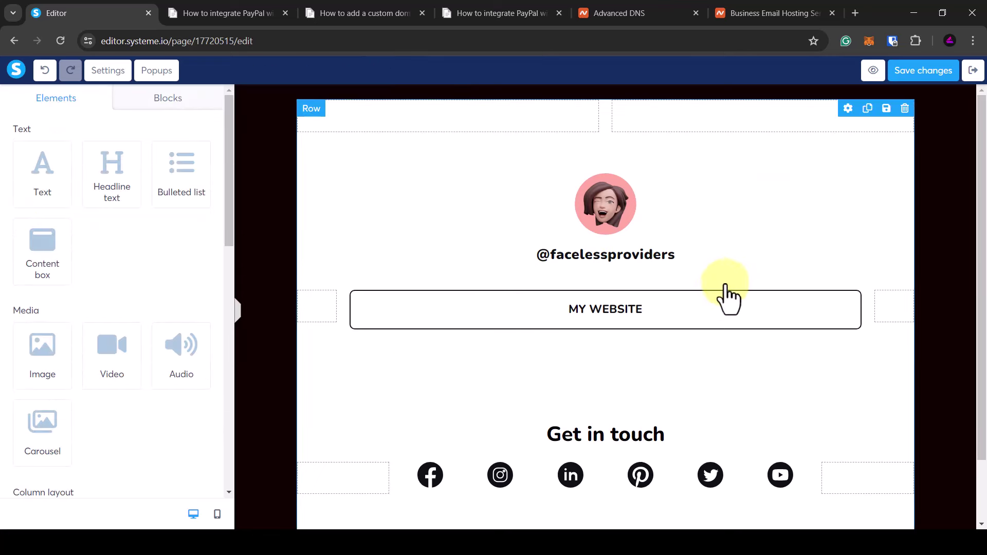
# Step: Save the page changes and exit the editor to the funnel's step configuration
pyautogui.click(919, 76)
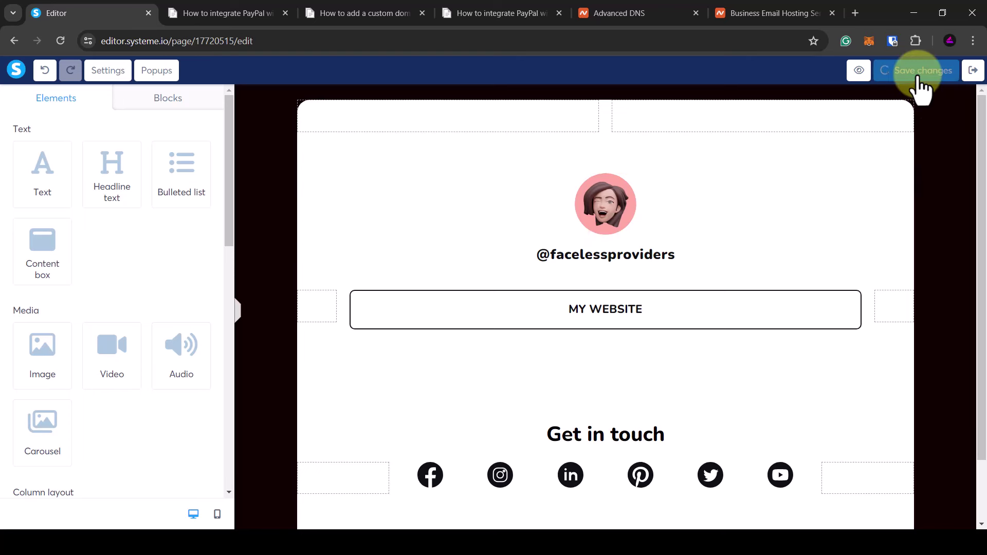
pyautogui.click(972, 72)
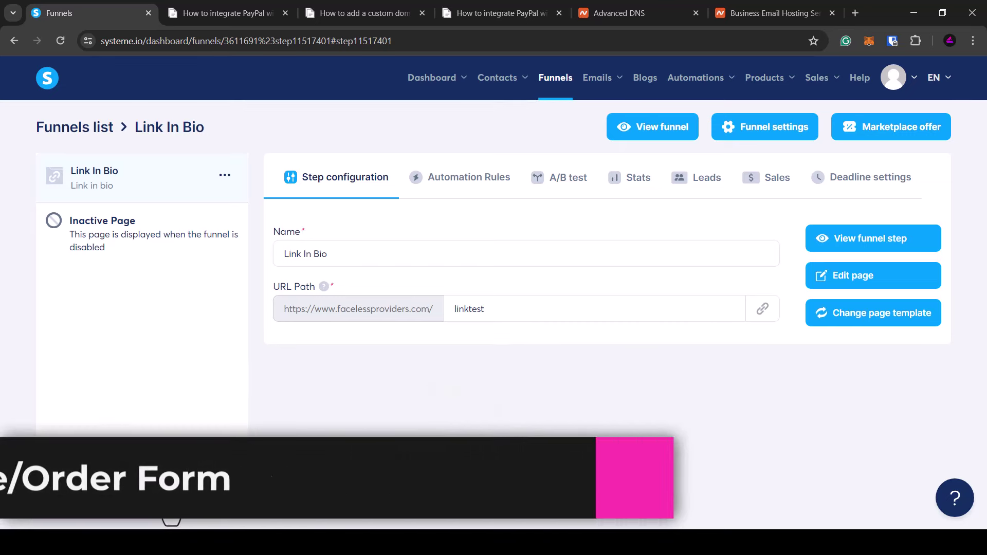
# Step: Add a funnel step named Salespage with the Order form type and save it
pyautogui.click(169, 508)
pyautogui.click(337, 264)
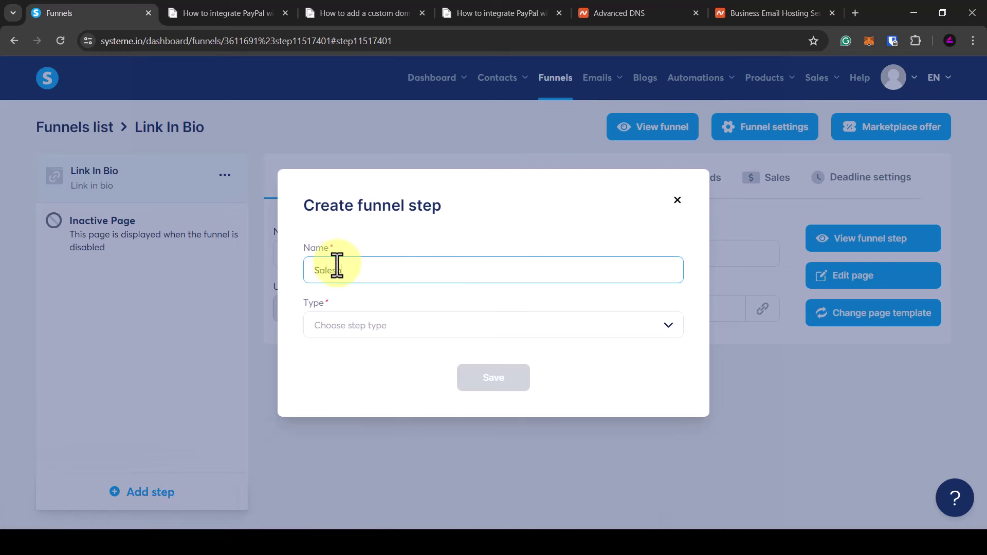
pyautogui.click(388, 325)
pyautogui.scroll(-1, 401, 391)
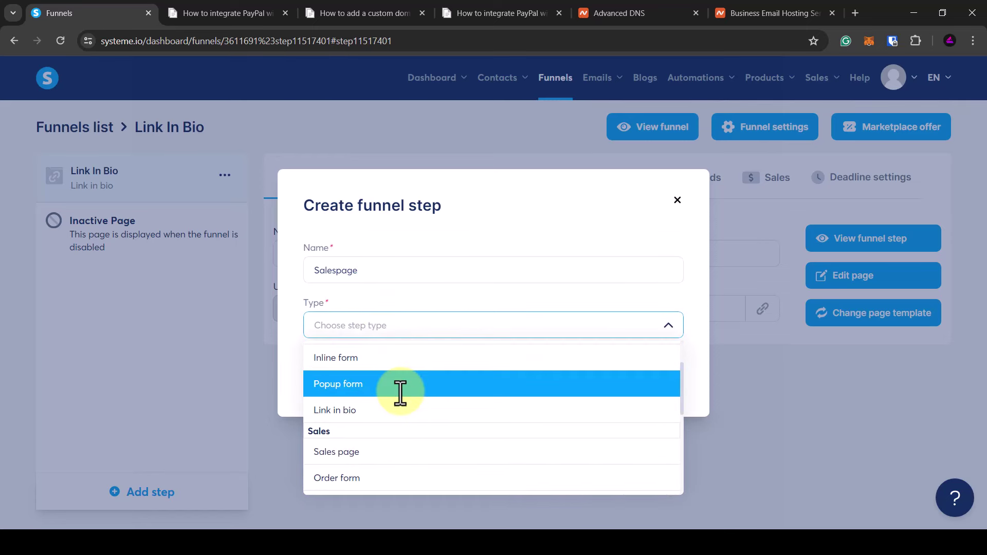
pyautogui.scroll(-1, 401, 393)
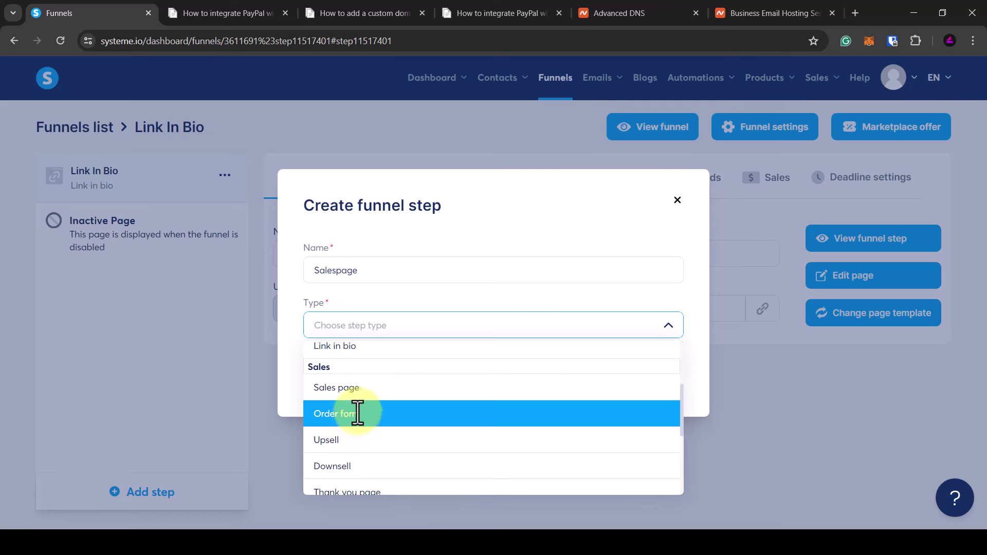
pyautogui.click(354, 418)
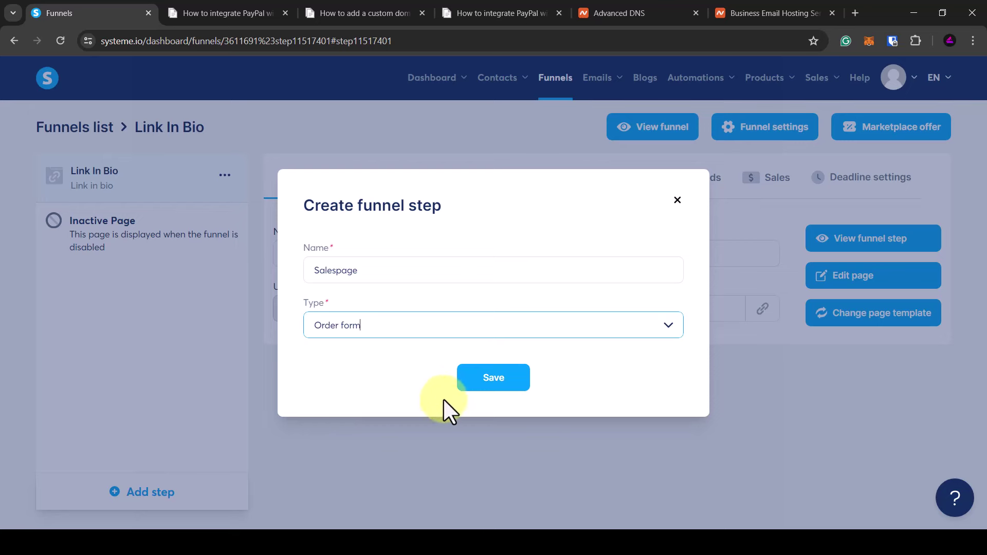
pyautogui.click(479, 386)
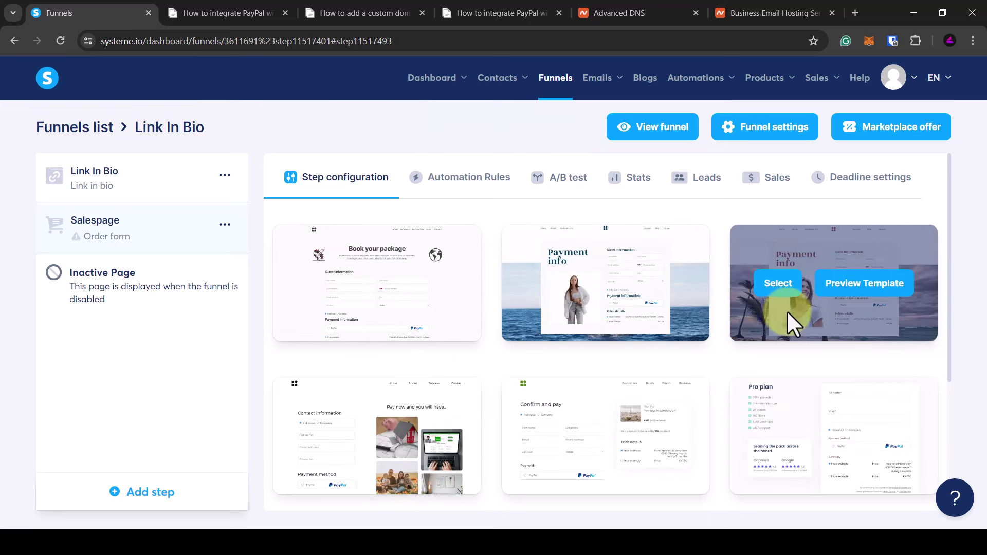
# Step: Choose the Plans & Pricing order form template for the Salespage step
pyautogui.scroll(-1, 454, 333)
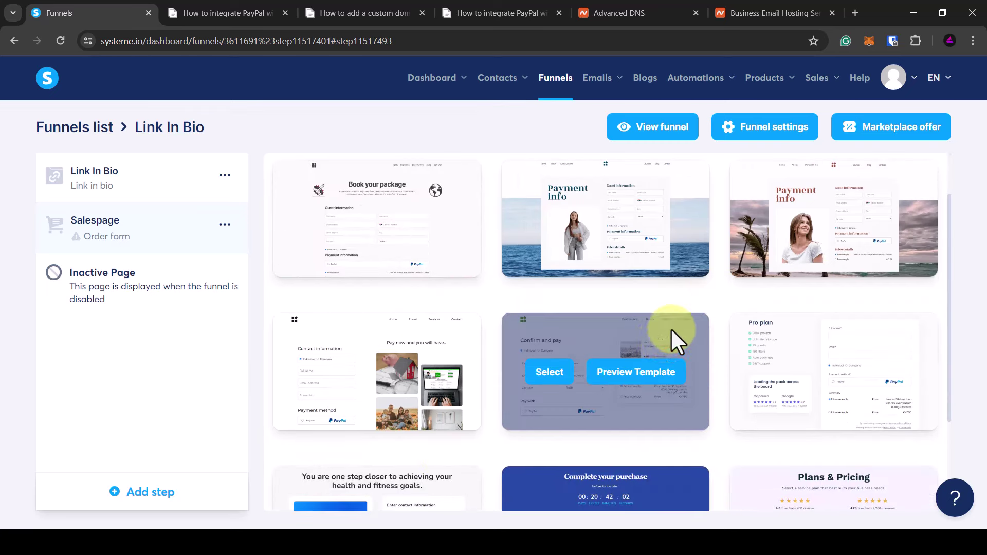
pyautogui.scroll(-2, 694, 321)
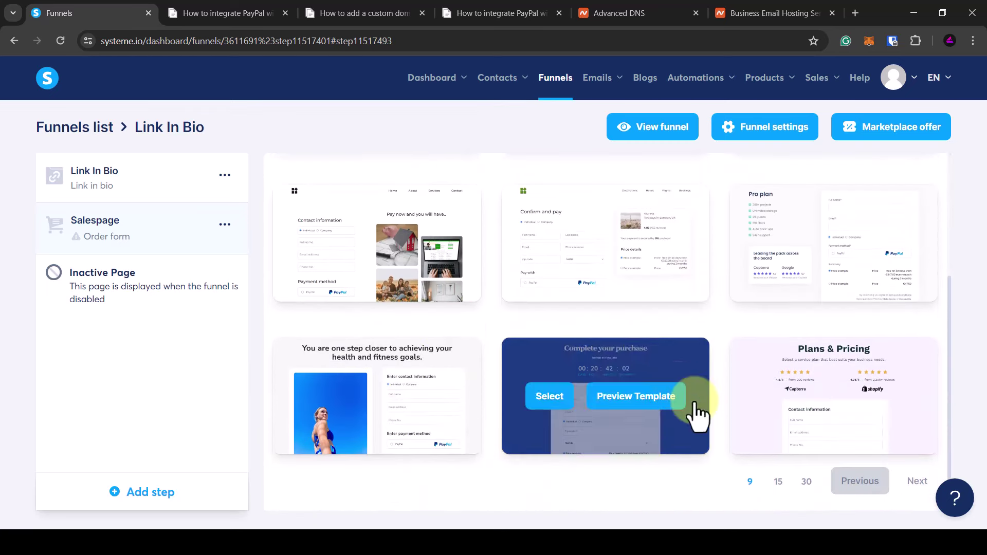
pyautogui.moveTo(760, 355)
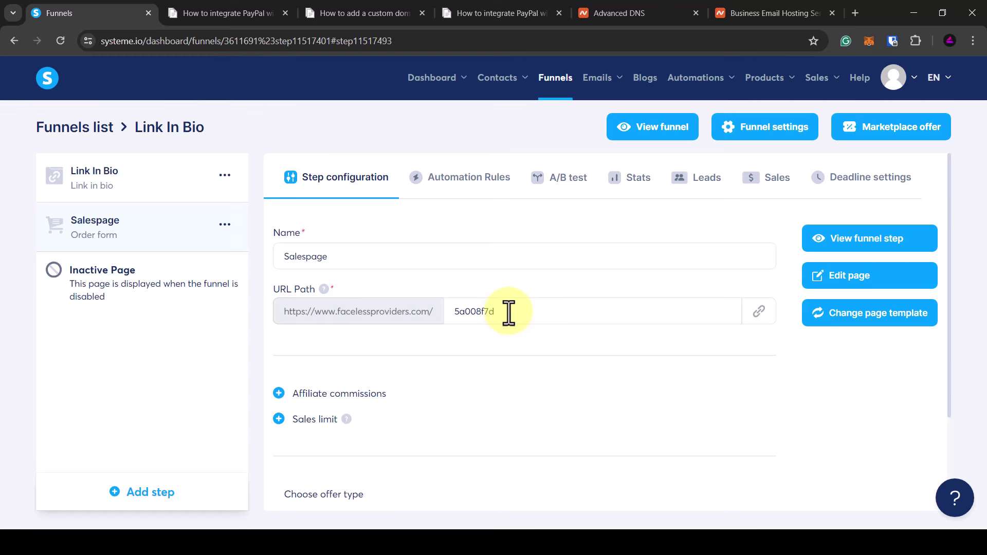
# Step: Set the Salespage step's URL path to facelesssalespage and copy the page's full link
pyautogui.moveTo(510, 311); pyautogui.dragTo(410, 324)
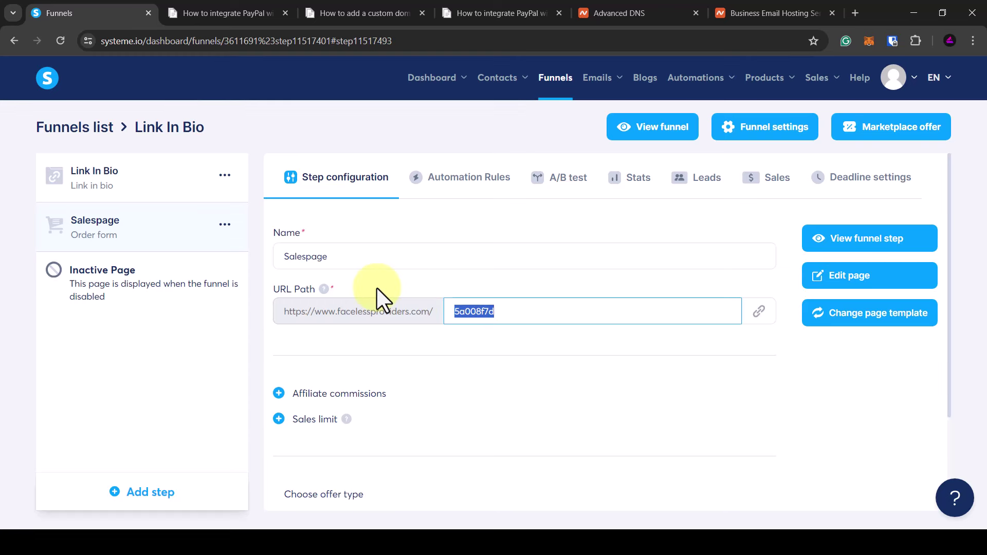
pyautogui.write('fac')
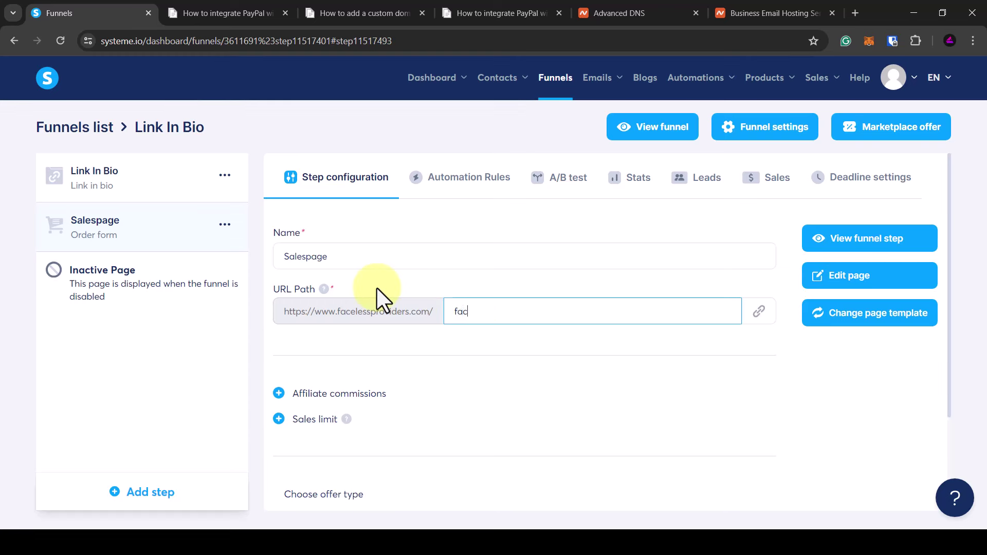
pyautogui.write('elesssalespage')
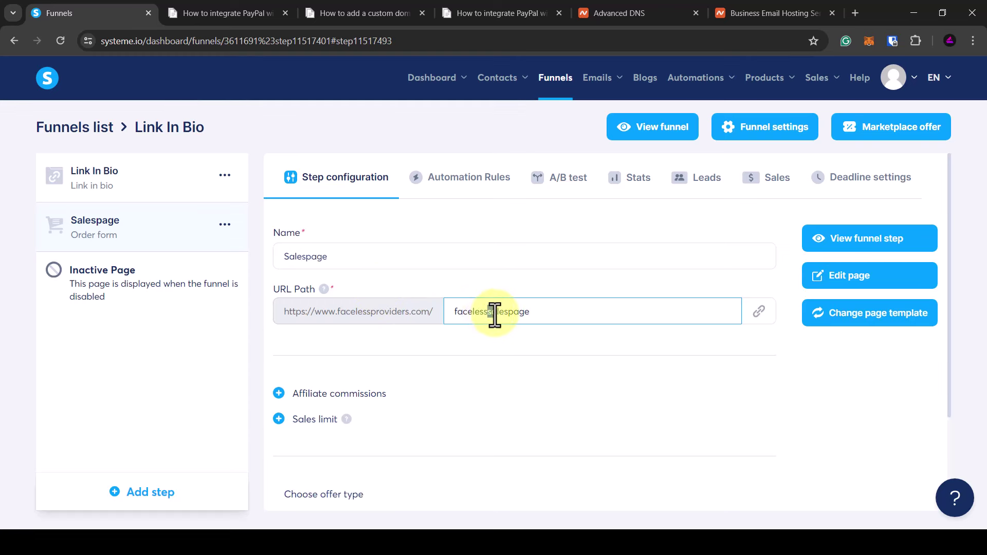
pyautogui.moveTo(494, 313); pyautogui.dragTo(572, 315)
pyautogui.click(565, 342)
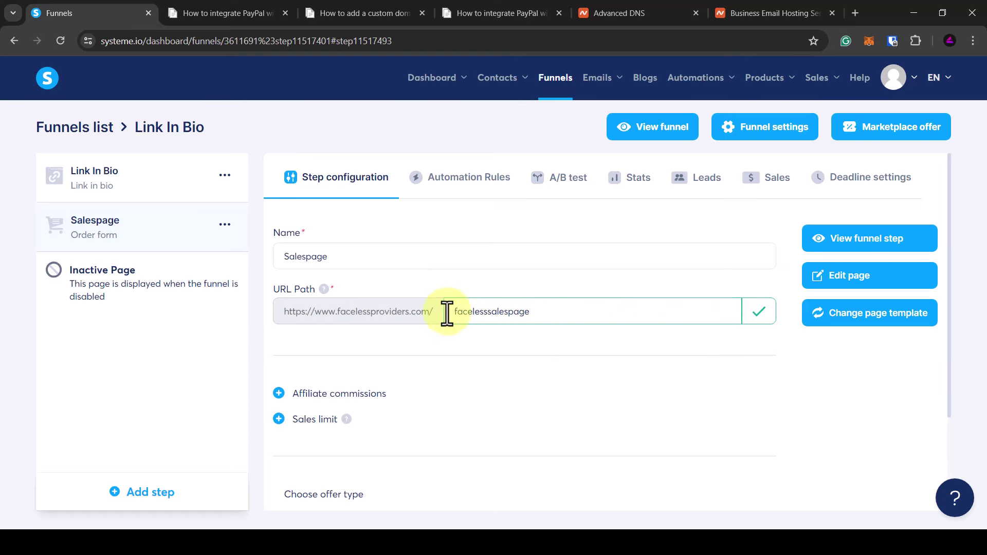
pyautogui.click(321, 321)
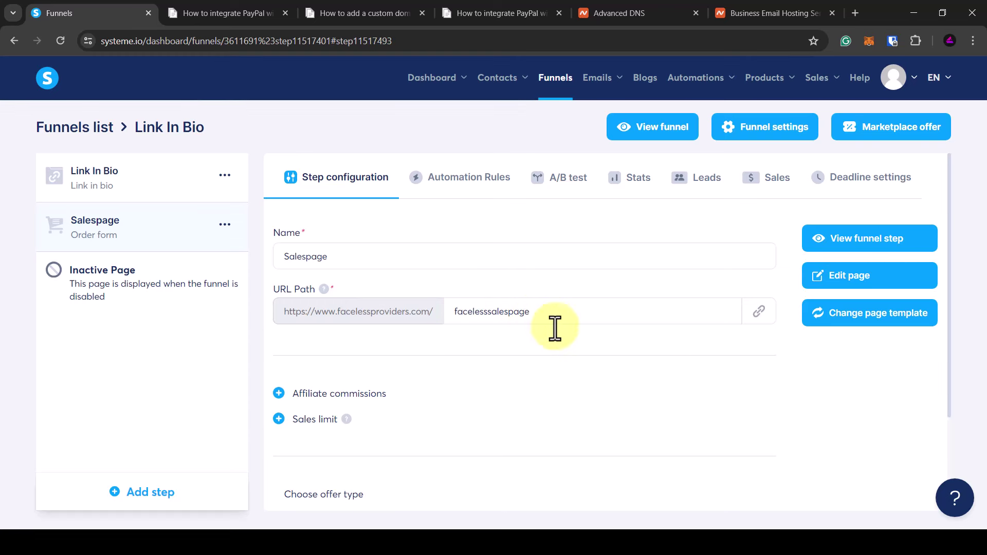
pyautogui.click(759, 312)
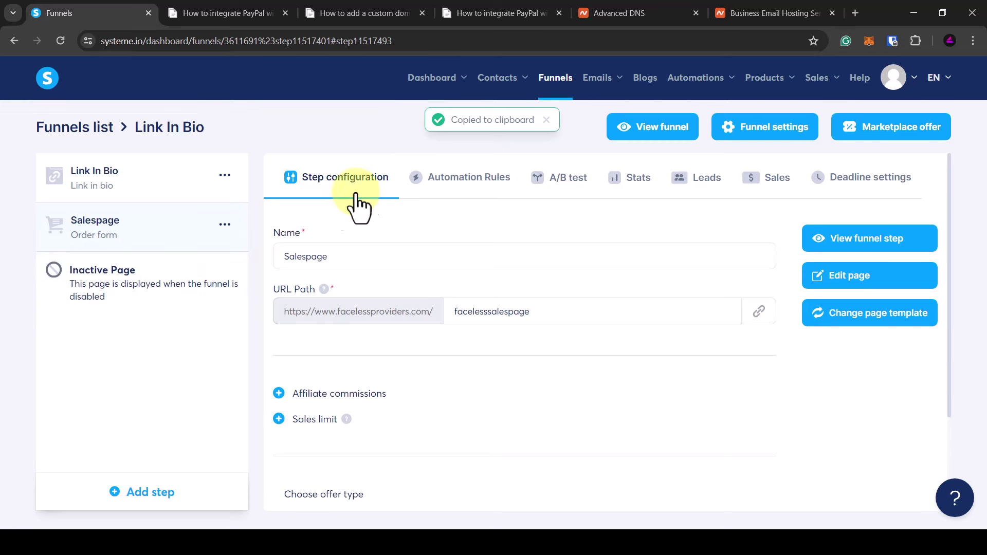
pyautogui.click(149, 177)
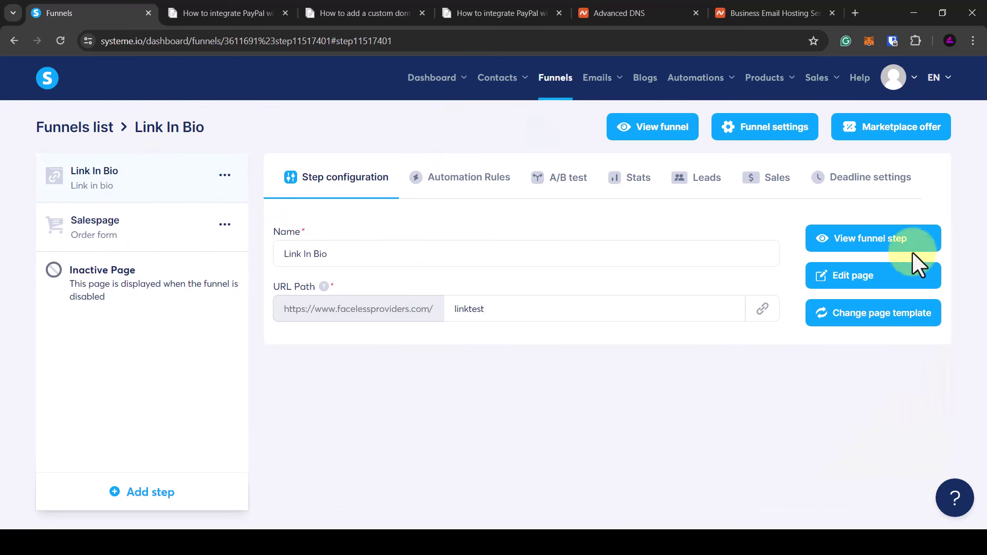
pyautogui.click(895, 287)
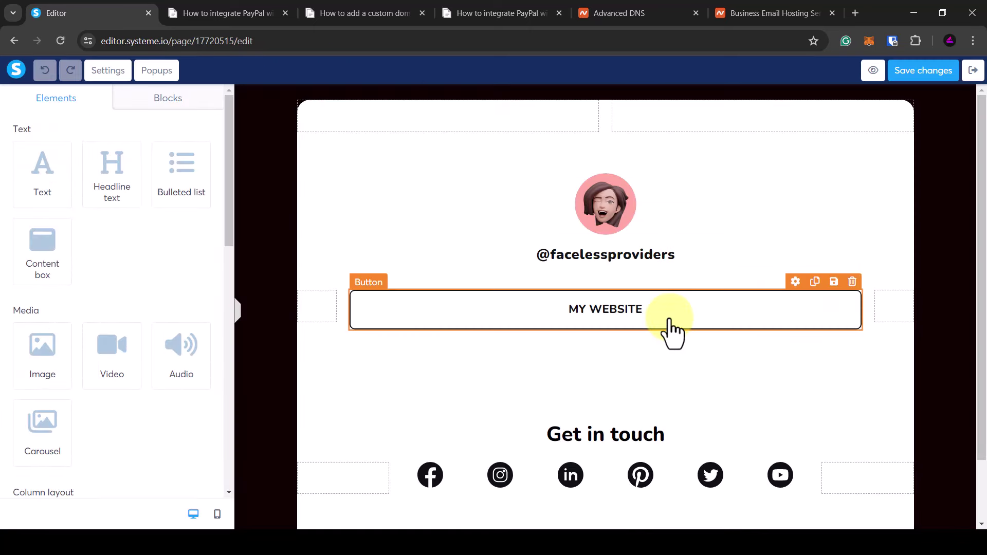
pyautogui.click(669, 320)
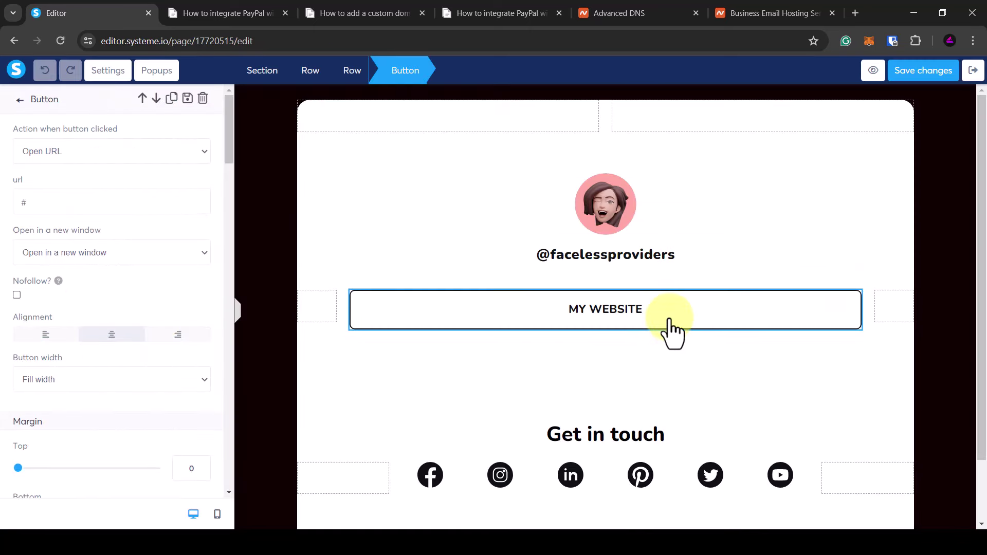
pyautogui.click(47, 205)
pyautogui.hotkey('ctrl', 'v')
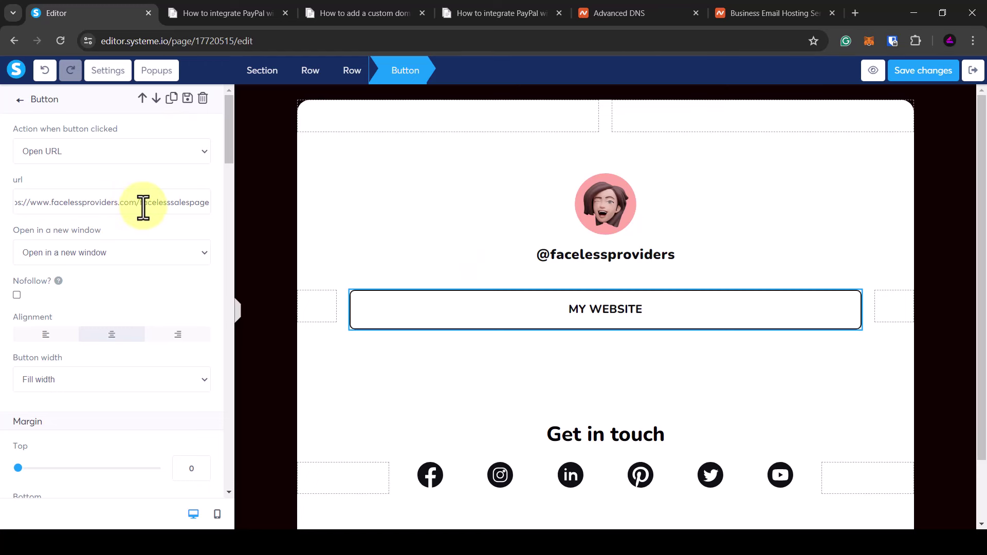
pyautogui.moveTo(143, 208)
pyautogui.mouseDown()
pyautogui.moveTo(216, 214)
pyautogui.moveTo(6, 213)
pyautogui.moveTo(72, 214)
pyautogui.moveTo(142, 188)
pyautogui.mouseUp()
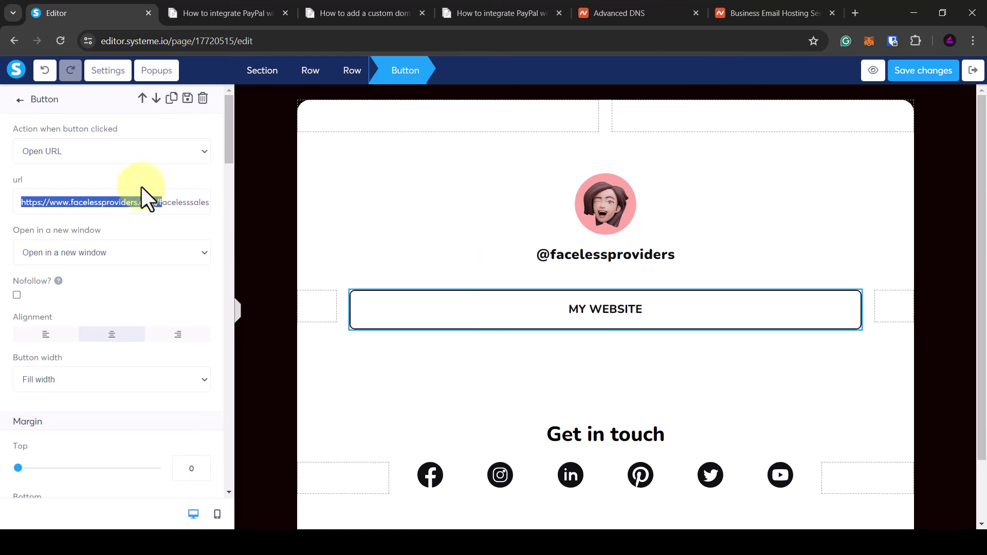
pyautogui.click(141, 188)
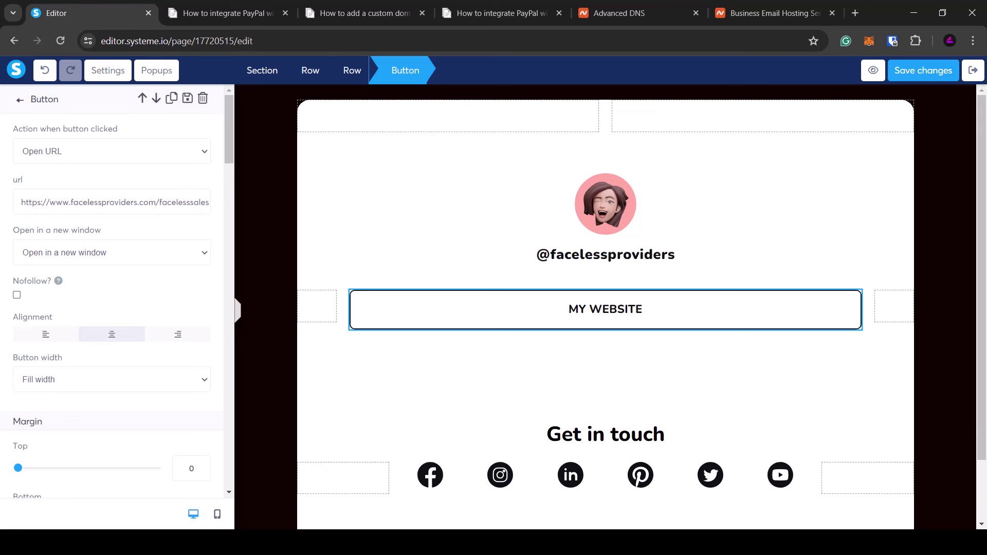
# Step: Save the Link In Bio page changes, exit the editor and open the Salespage step's page for editing
pyautogui.click(910, 77)
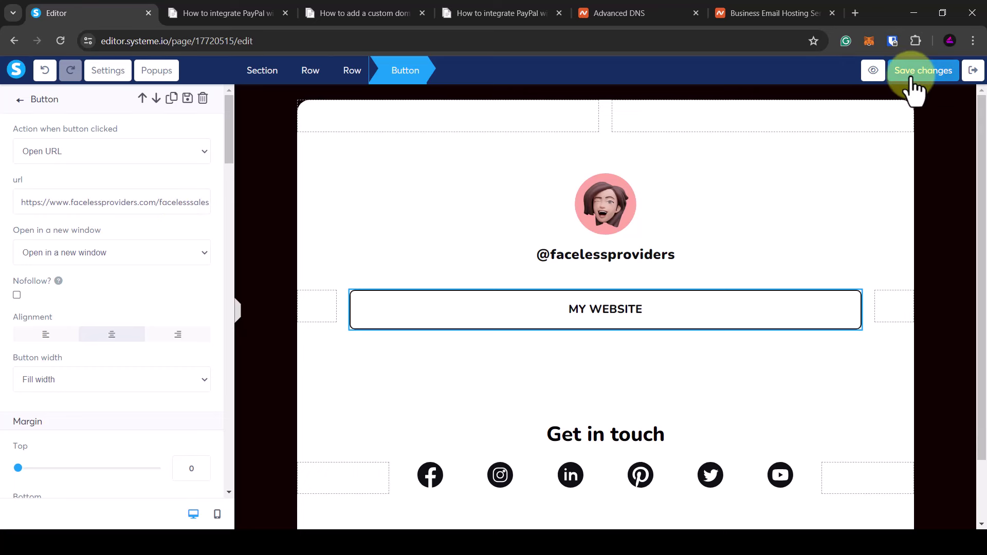
pyautogui.click(973, 72)
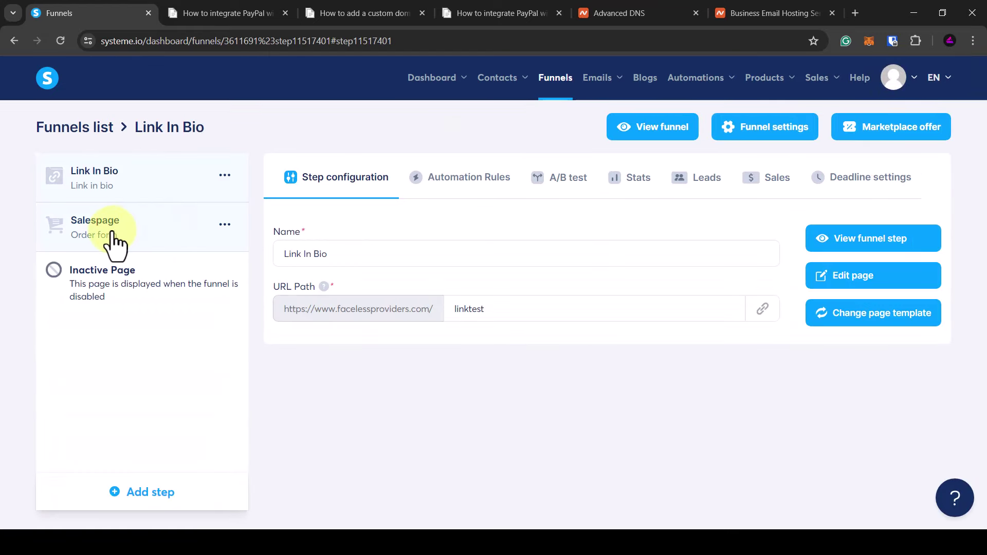
pyautogui.click(111, 232)
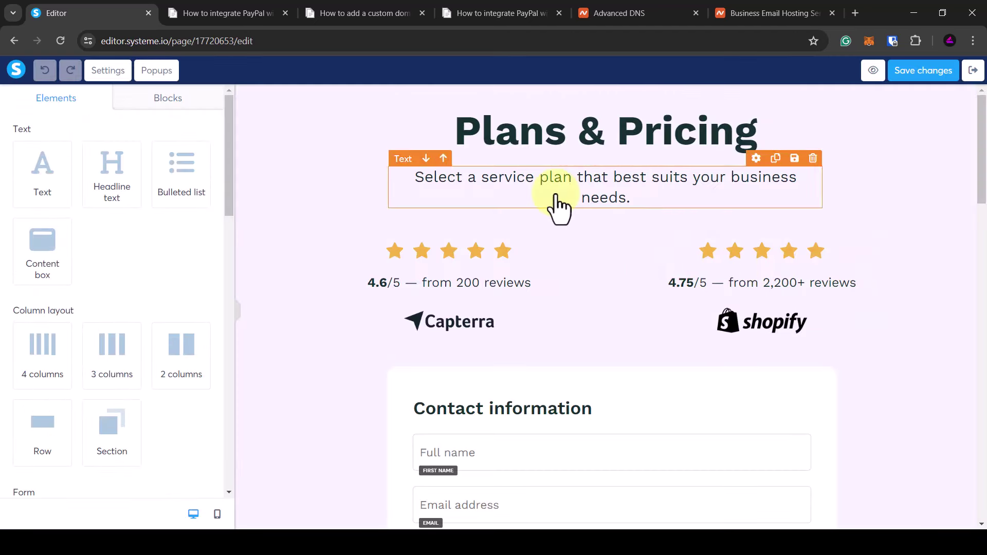
# Step: Delete the Capterra star rating image and the whole Capterra and Shopify reviews row below the Plans & Pricing heading
pyautogui.click(590, 232)
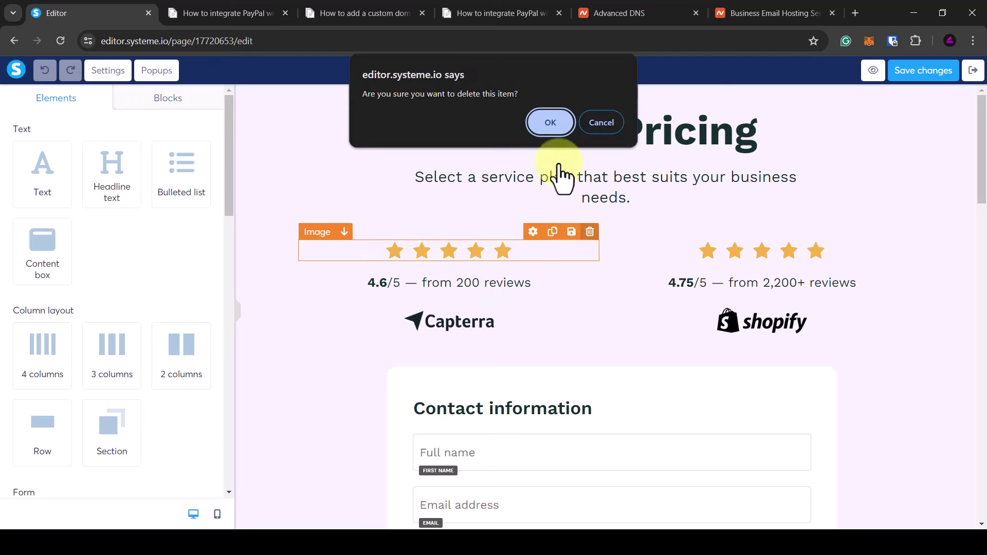
pyautogui.click(565, 126)
pyautogui.click(909, 225)
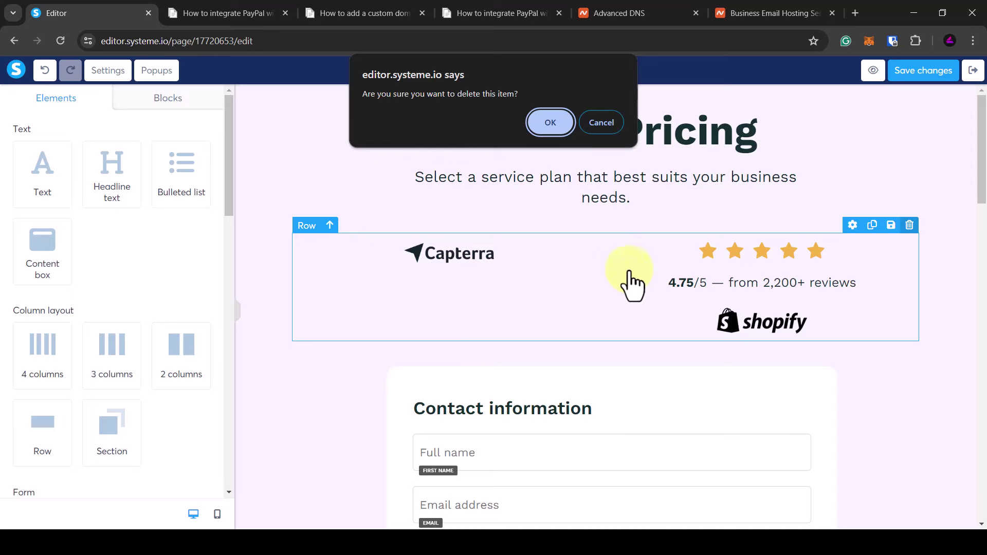
pyautogui.click(548, 131)
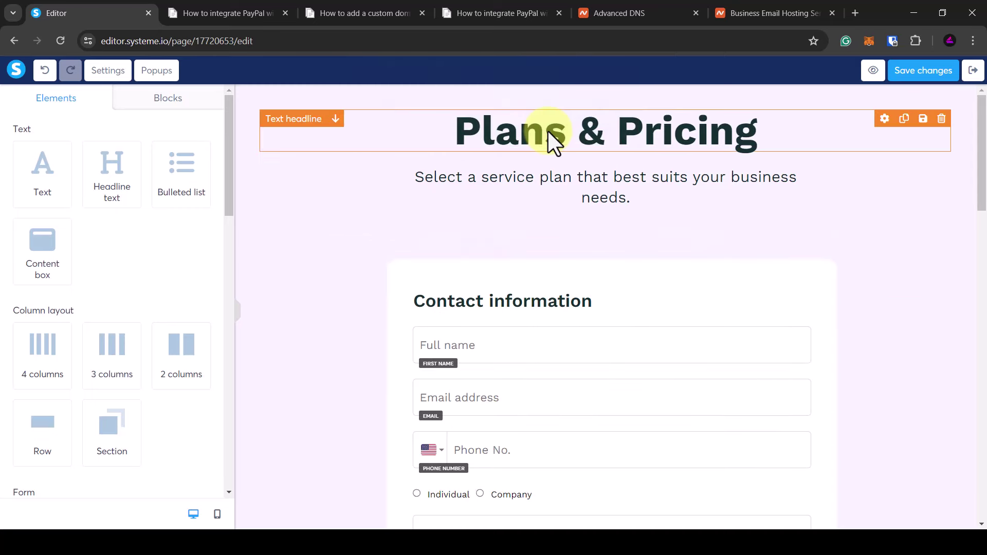
# Step: Insert the saved block Basic Sales Page - Faceless Digital Marketing above the contact form and delete the Plans & Pricing section
pyautogui.scroll(-5, 501, 283)
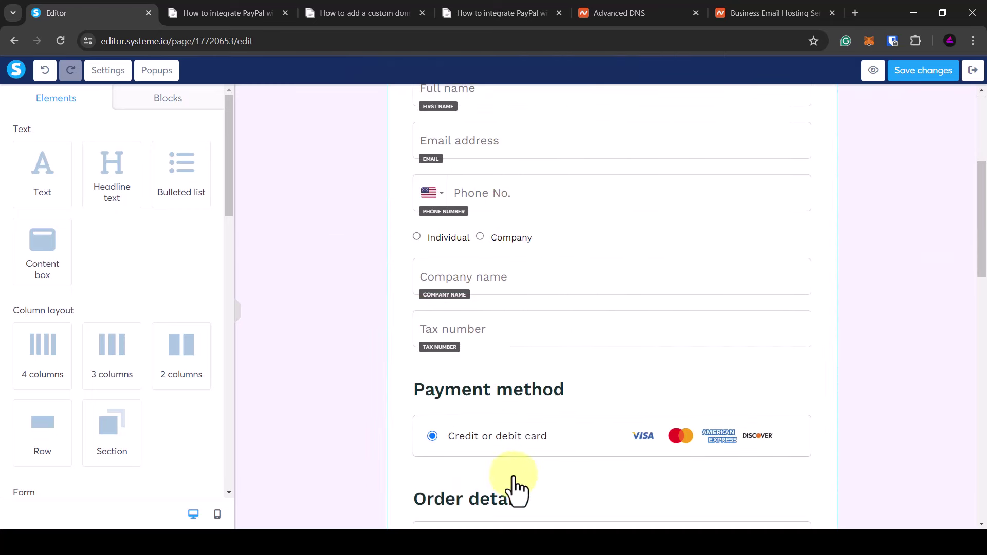
pyautogui.scroll(-4, 515, 488)
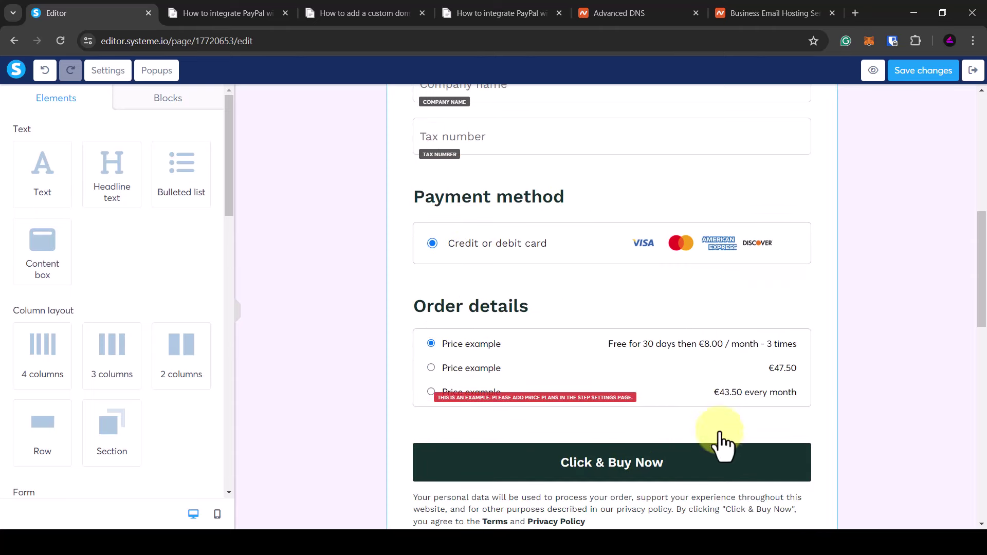
pyautogui.scroll(-3, 643, 425)
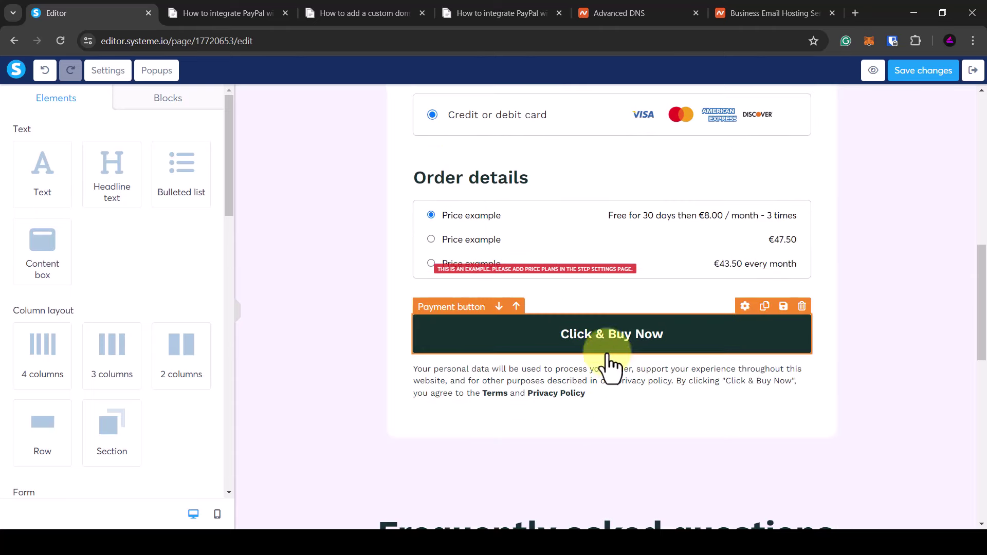
pyautogui.scroll(-8, 569, 429)
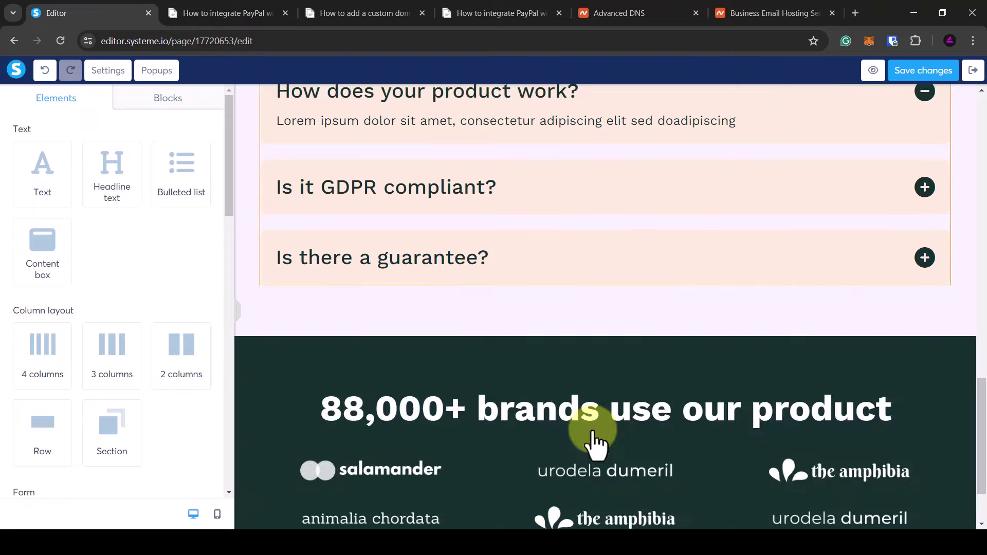
pyautogui.scroll(15, 591, 437)
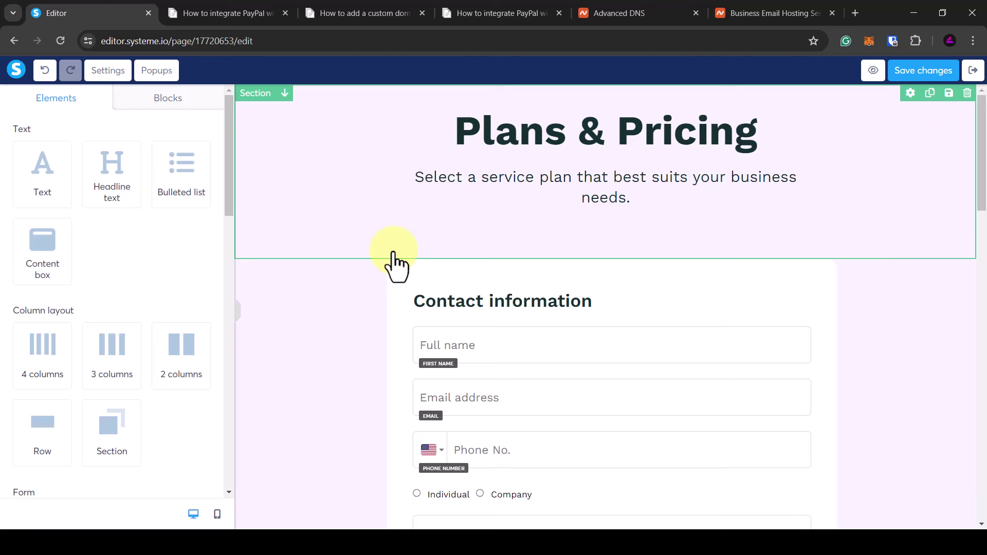
pyautogui.click(171, 105)
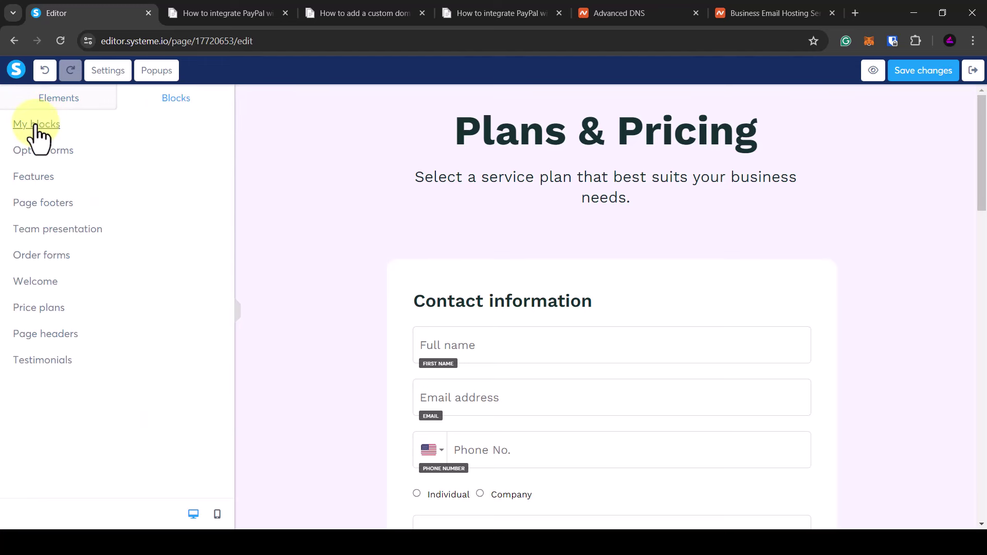
pyautogui.click(35, 126)
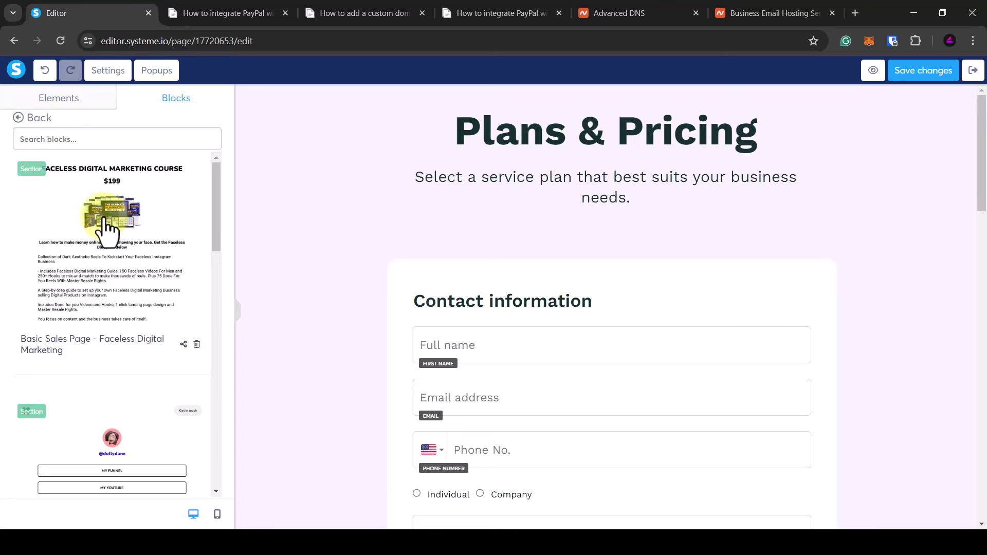
pyautogui.moveTo(72, 219); pyautogui.dragTo(523, 251)
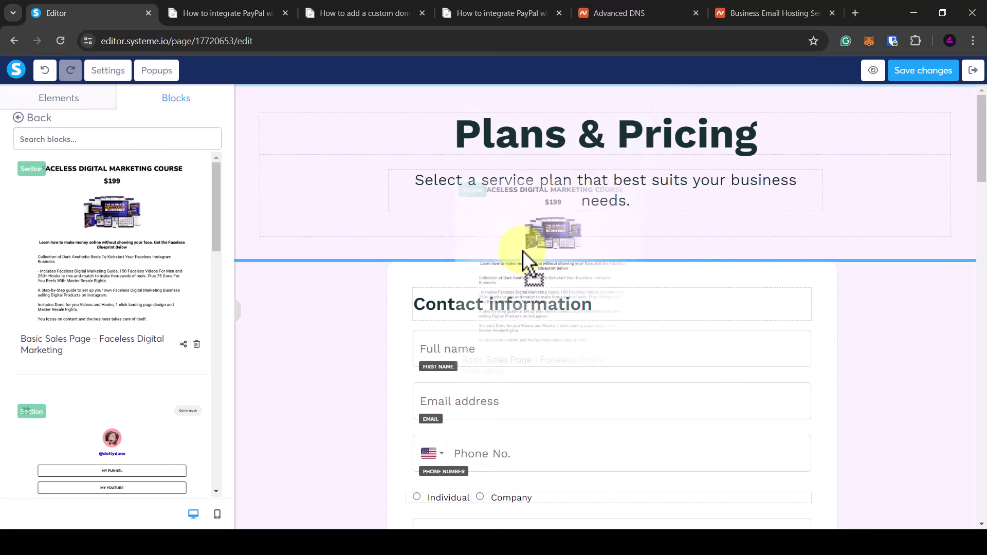
pyautogui.moveTo(522, 251); pyautogui.dragTo(525, 263)
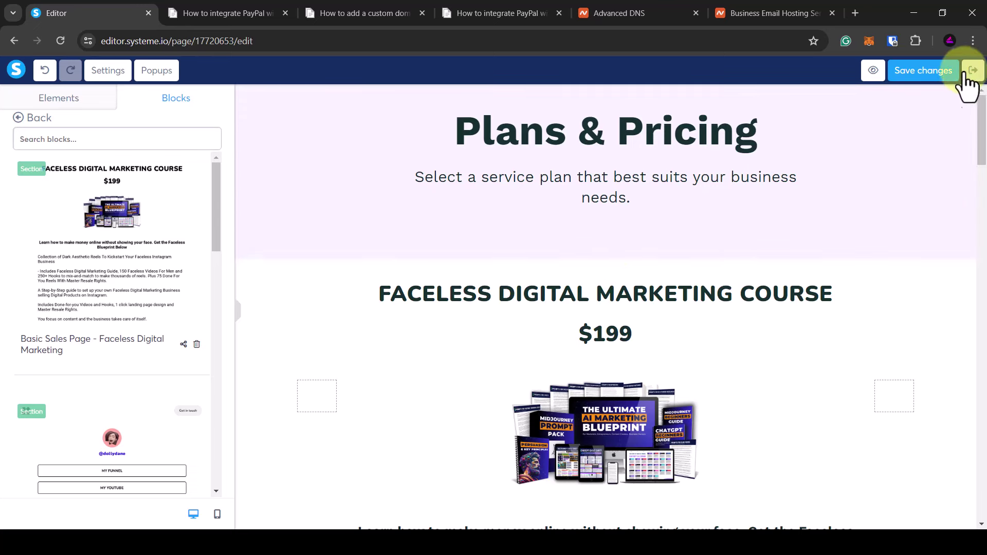
pyautogui.click(967, 93)
pyautogui.click(564, 133)
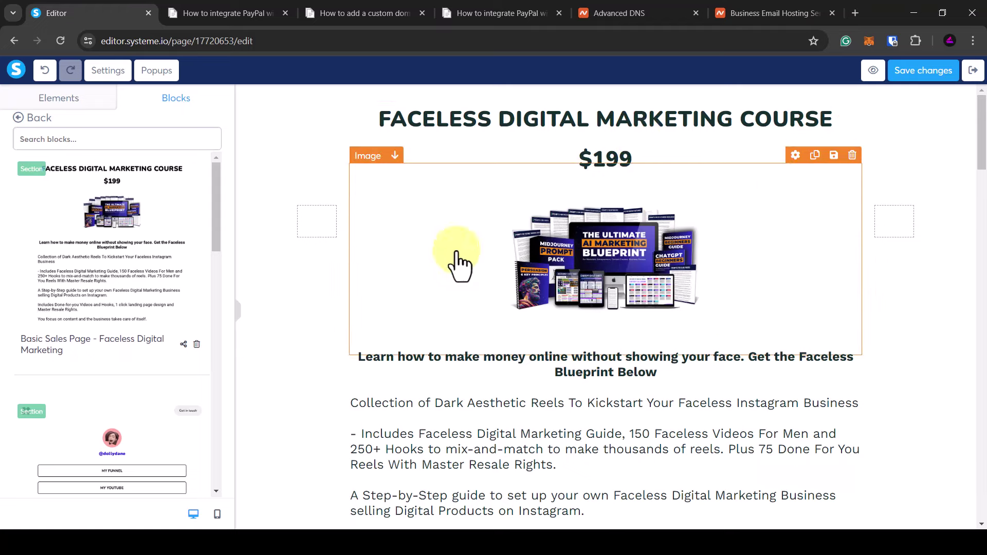
# Step: Delete the "88,000+ brands use our product" section below the frequently asked questions on the sales page
pyautogui.scroll(-5, 551, 242)
pyautogui.scroll(-3, 575, 214)
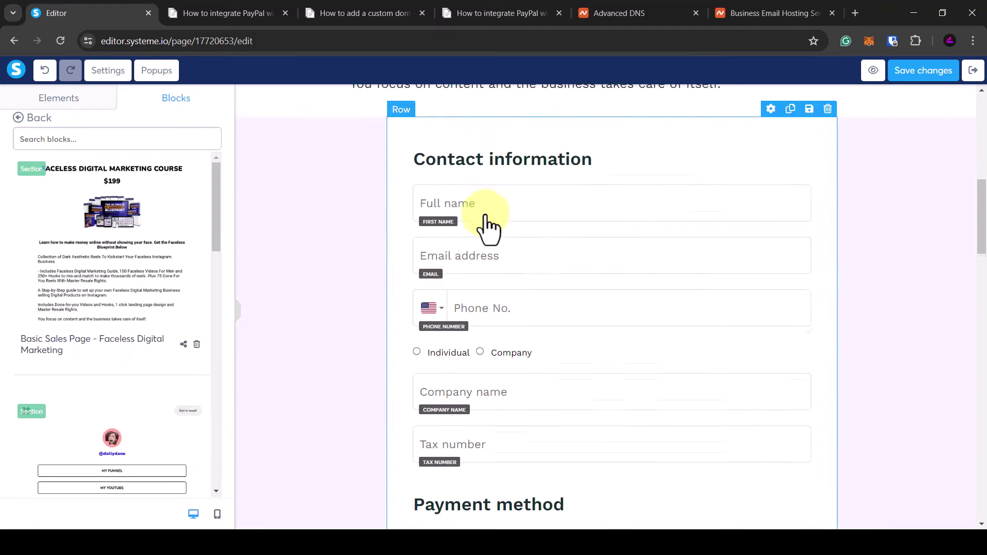
pyautogui.scroll(-14, 629, 351)
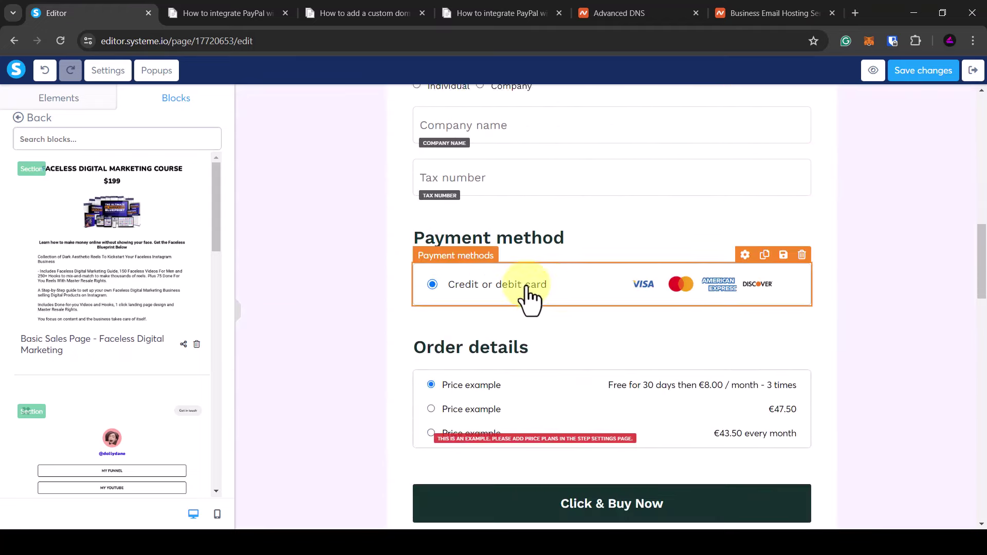
pyautogui.scroll(-2, 649, 326)
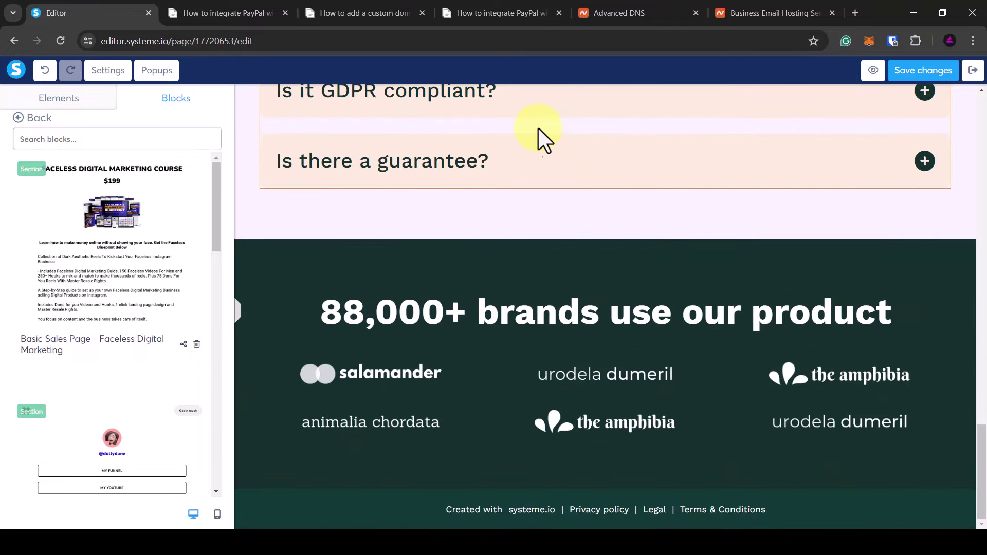
pyautogui.click(967, 232)
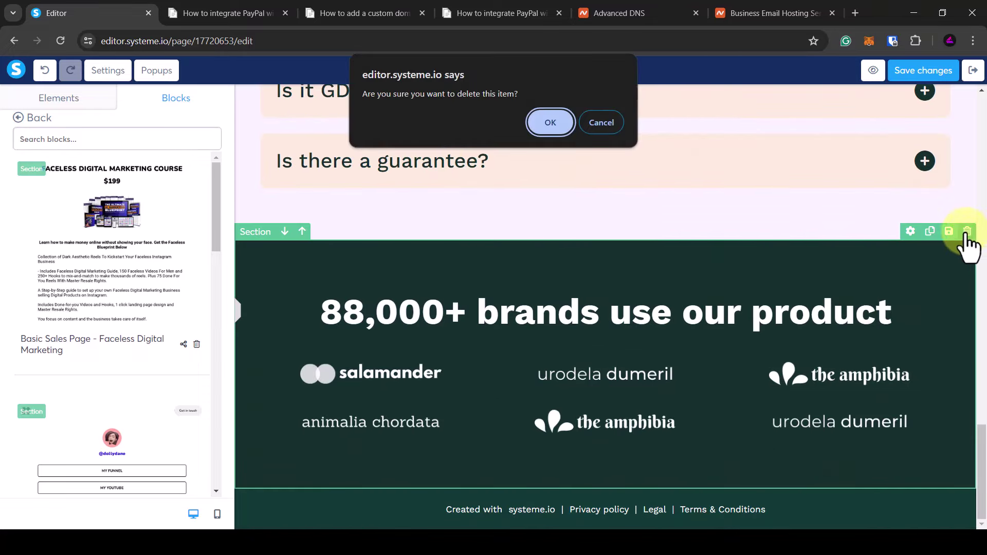
pyautogui.click(545, 123)
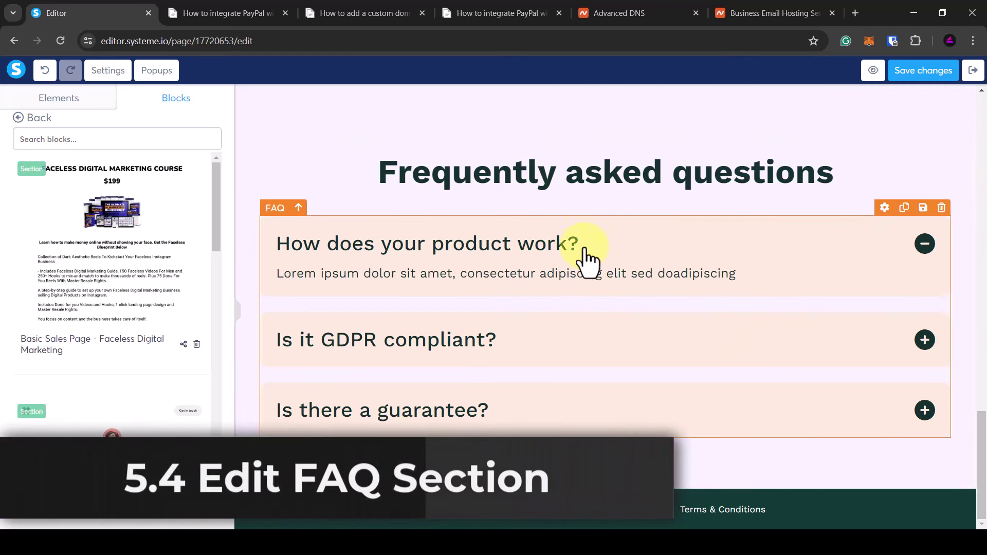
# Step: Try moving the FAQ item "How does your product work?" below "Is it GDPR compliant?" and return it to first place
pyautogui.click(598, 258)
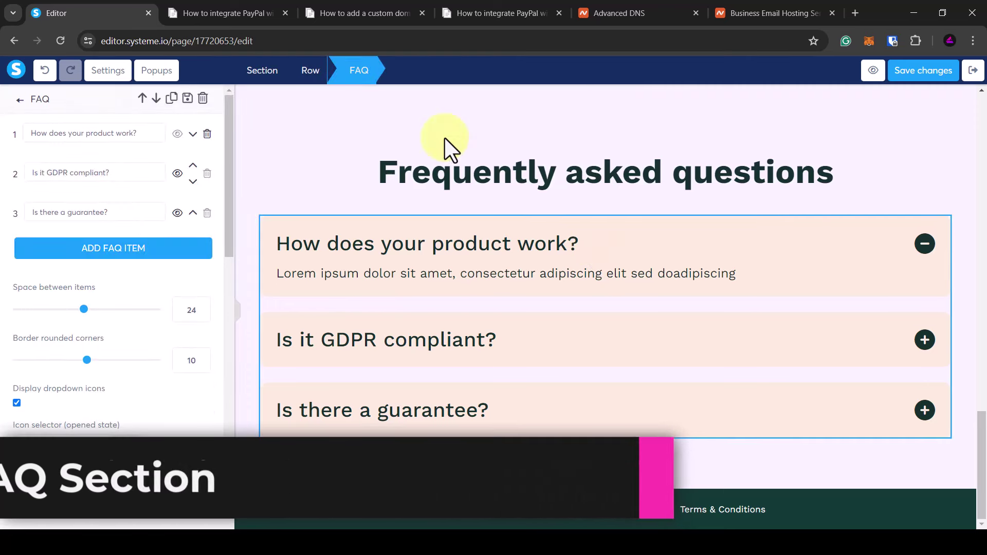
pyautogui.moveTo(32, 132); pyautogui.dragTo(133, 124)
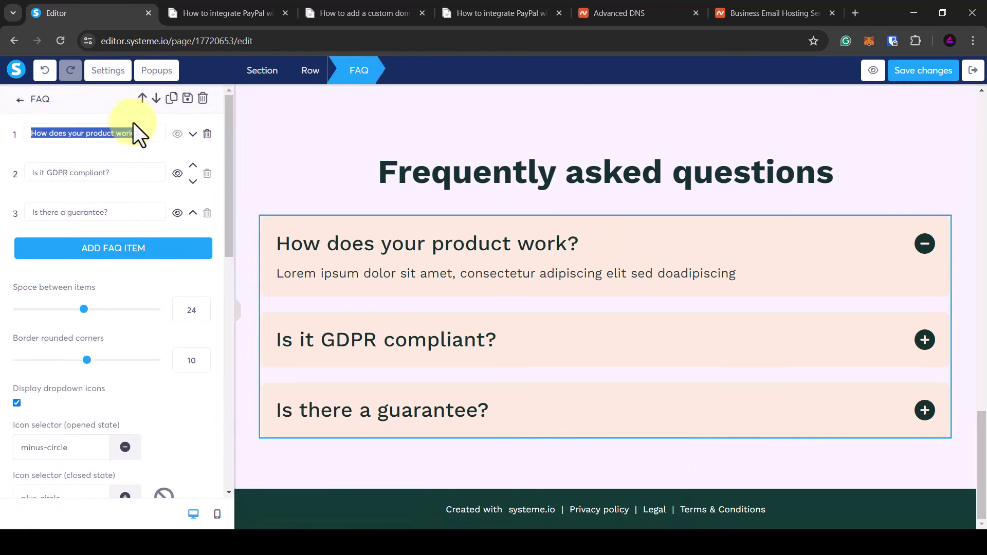
pyautogui.click(193, 134)
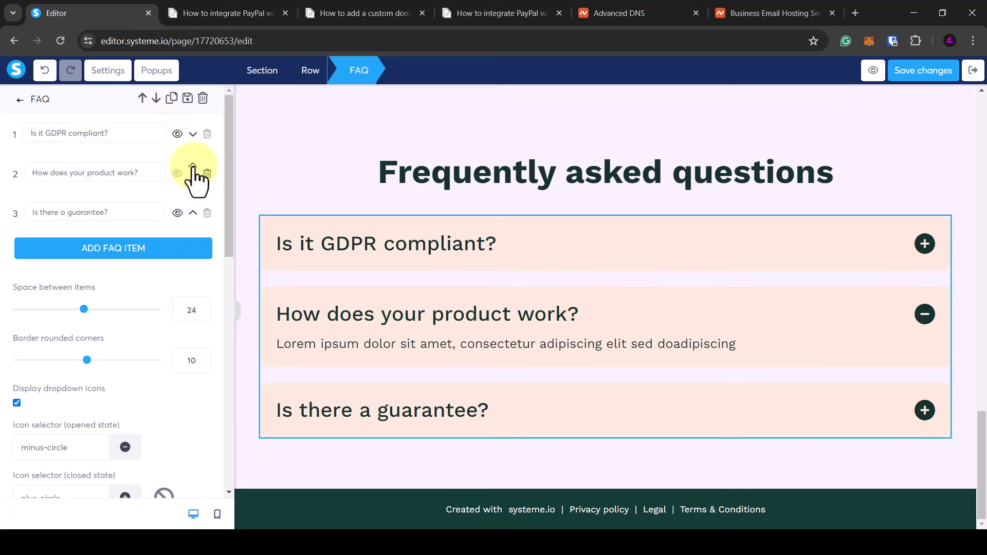
pyautogui.click(193, 166)
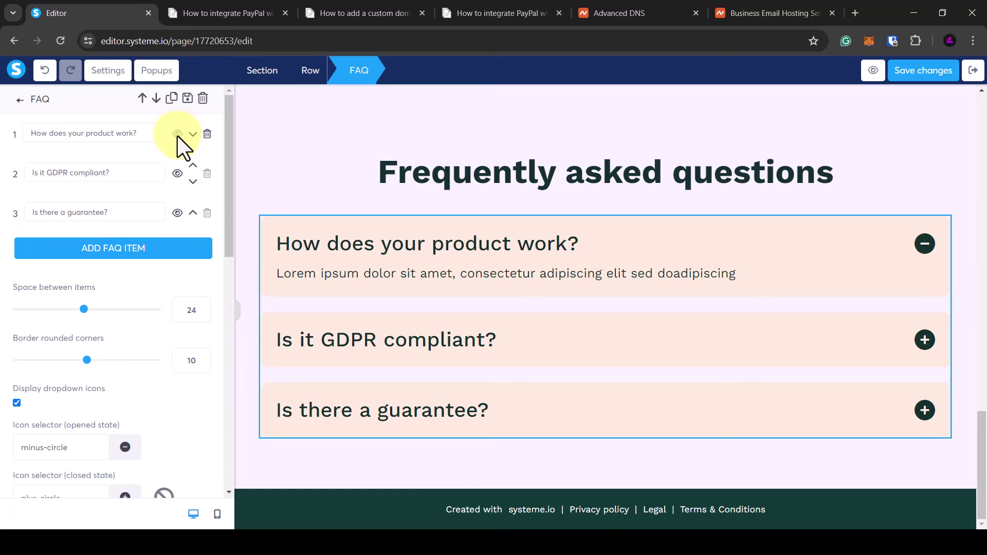
# Step: Delete the Lorem ipsum answer text under the FAQ question "How does your product work?"
pyautogui.doubleClick(477, 278)
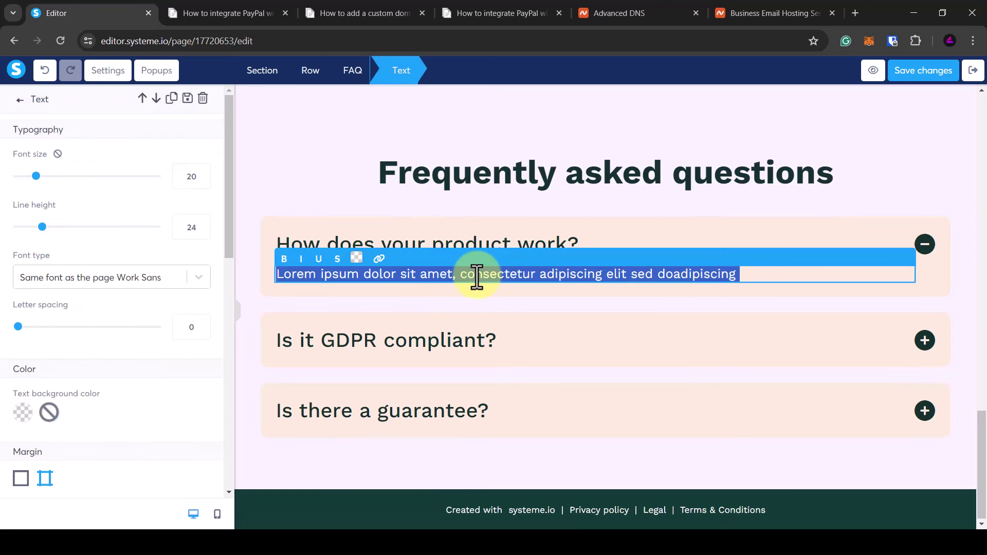
pyautogui.click(477, 278)
pyautogui.moveTo(734, 273); pyautogui.dragTo(263, 291)
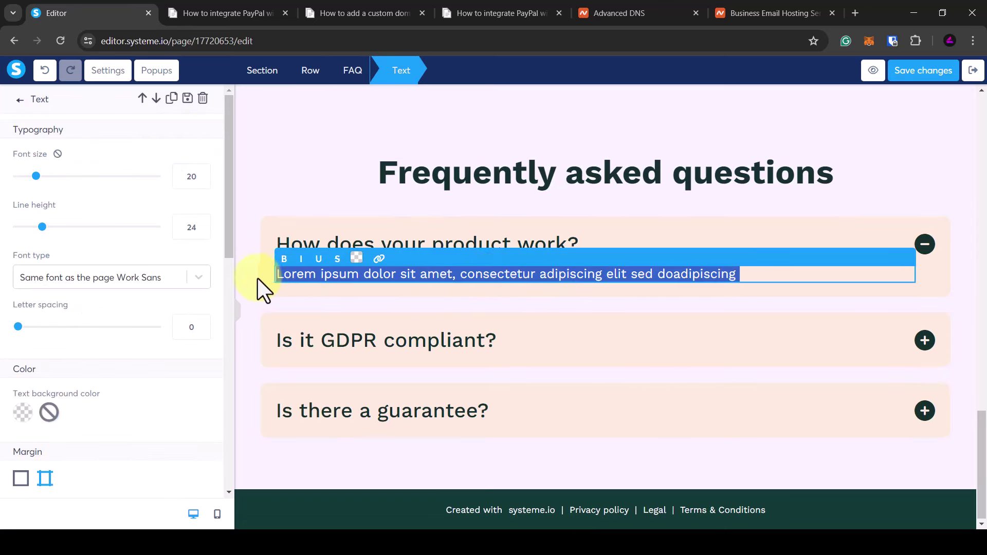
pyautogui.press('BackSpace')
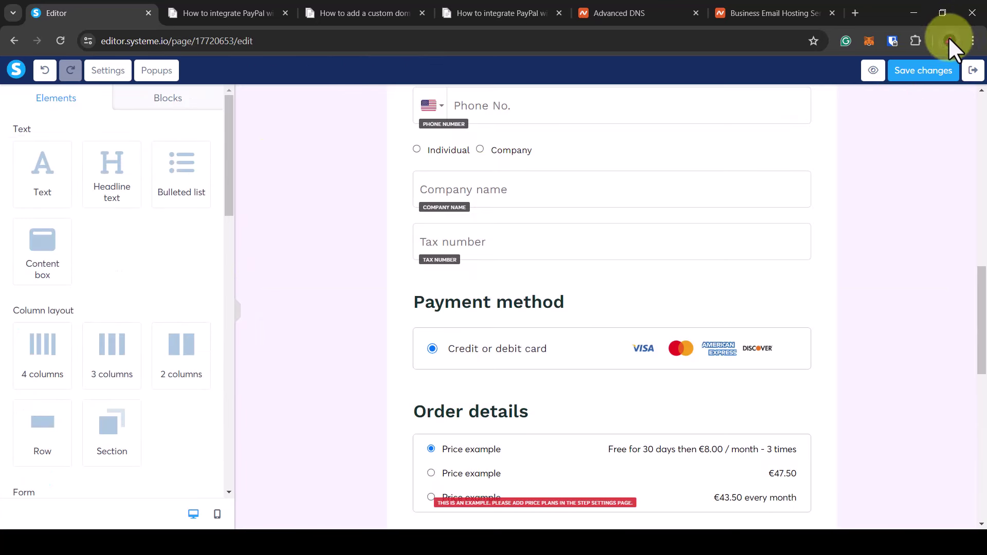
# Step: Save the sales page changes and exit the editor, confirming that the page is left
pyautogui.click(912, 75)
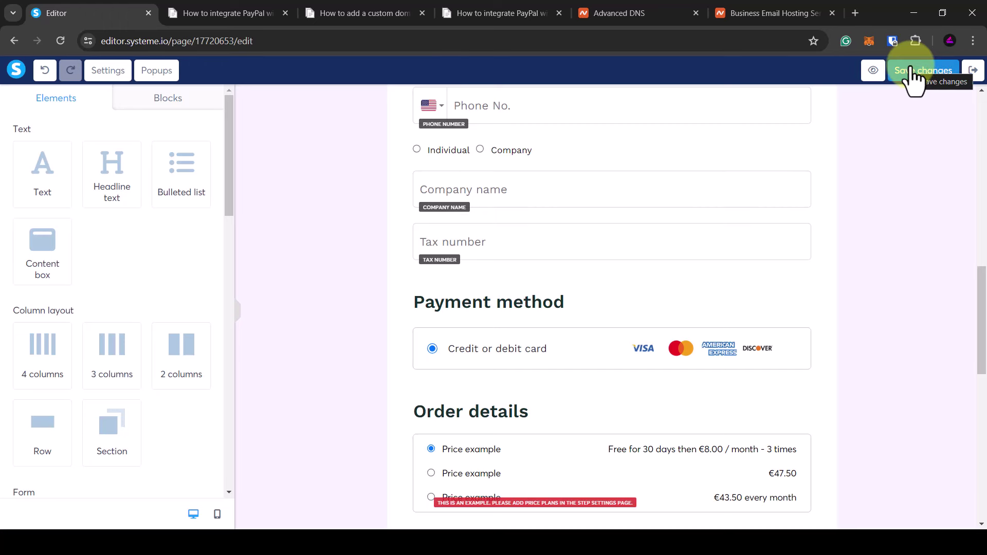
pyautogui.scroll(-2, 575, 419)
pyautogui.click(575, 419)
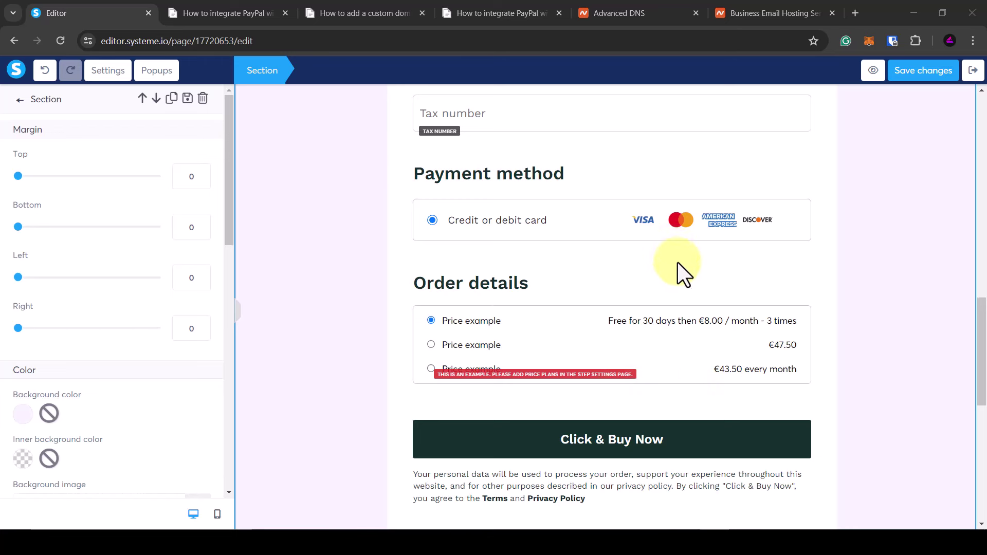
pyautogui.click(972, 70)
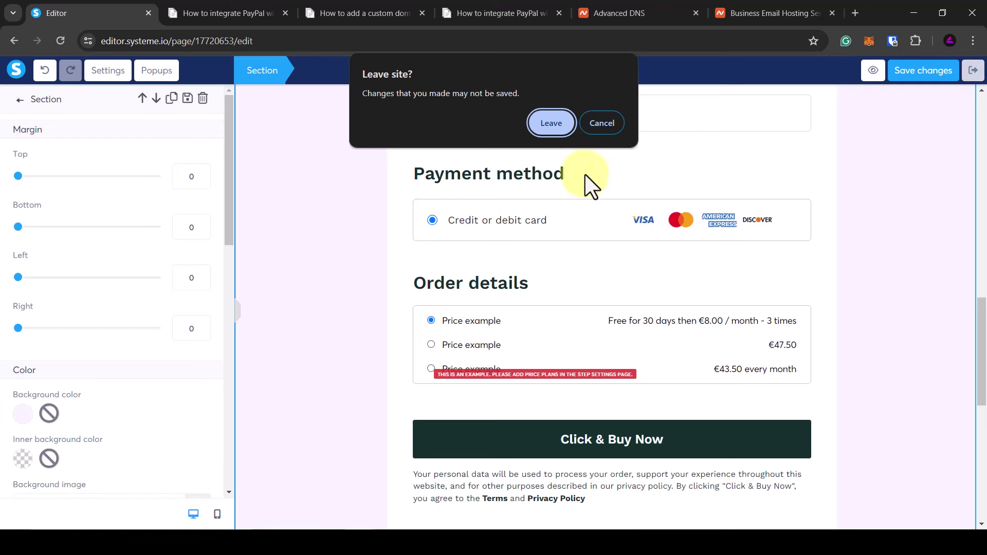
pyautogui.click(551, 123)
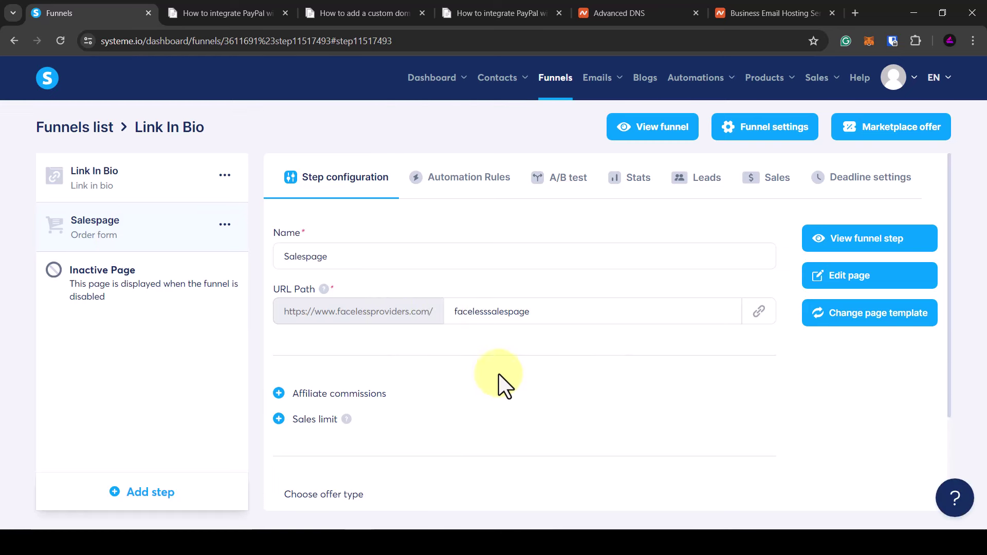
# Step: Set the Salespage step's offer type to Digital product
pyautogui.scroll(-1, 501, 381)
pyautogui.scroll(-1, 494, 342)
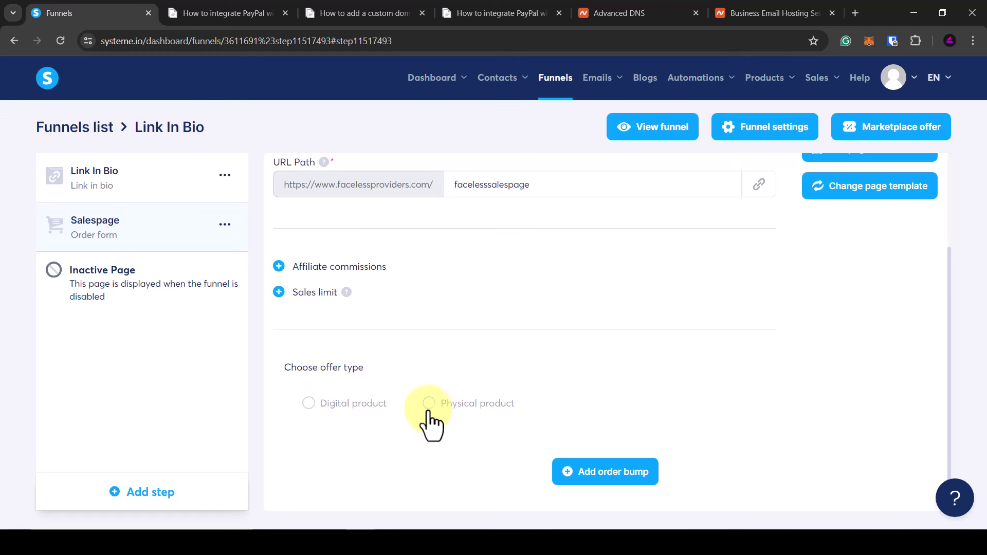
pyautogui.click(309, 404)
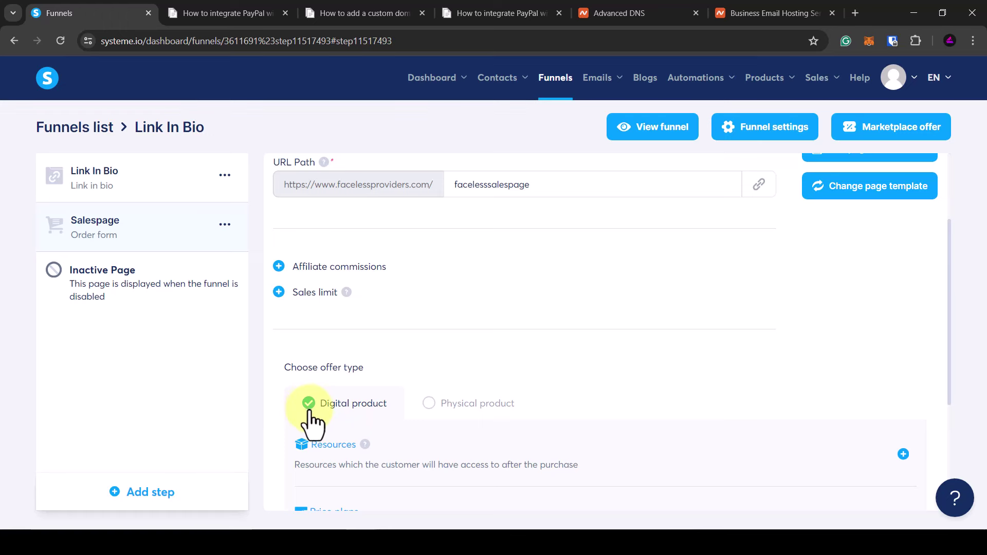
pyautogui.scroll(-4, 610, 354)
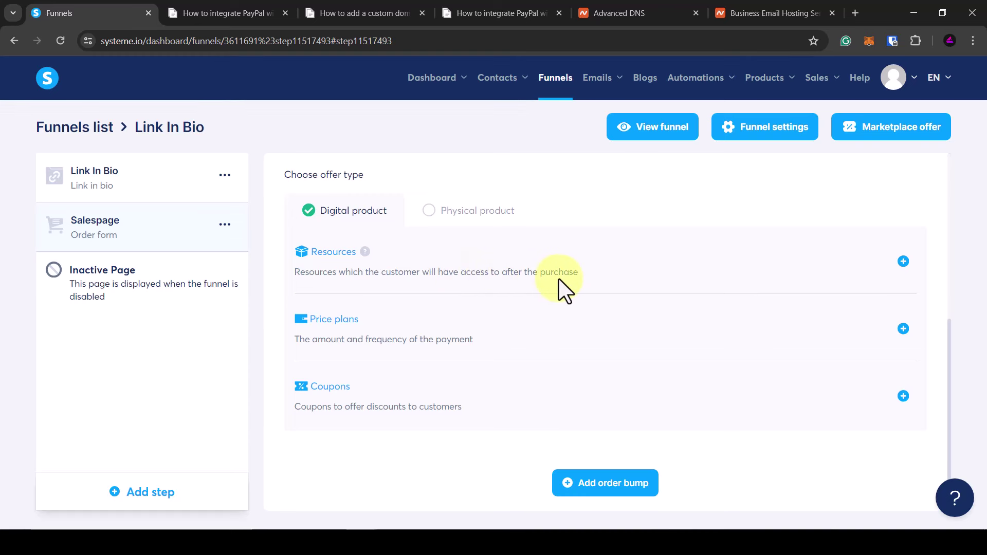
# Step: Add a resource row to the digital product, view the available resource types and remove the empty row
pyautogui.click(903, 262)
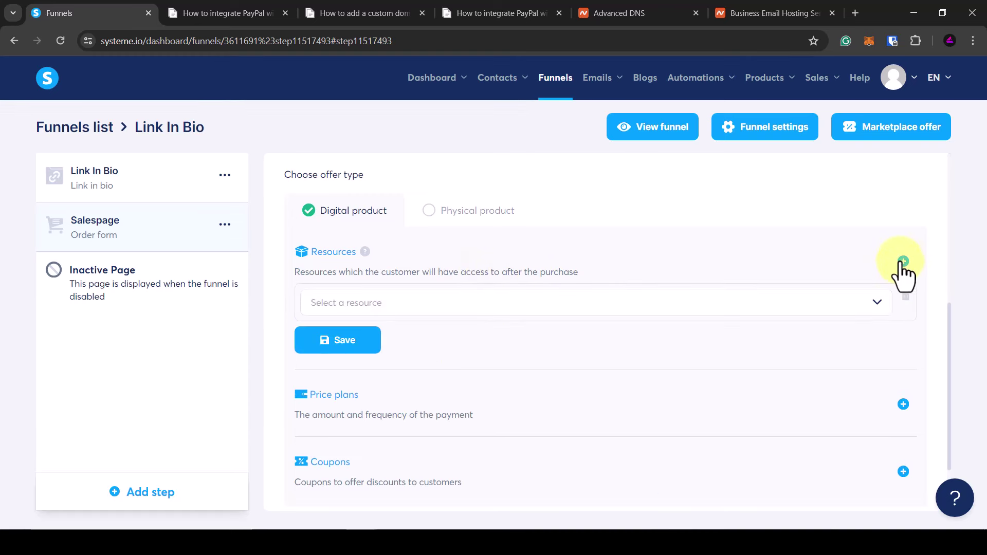
pyautogui.click(877, 303)
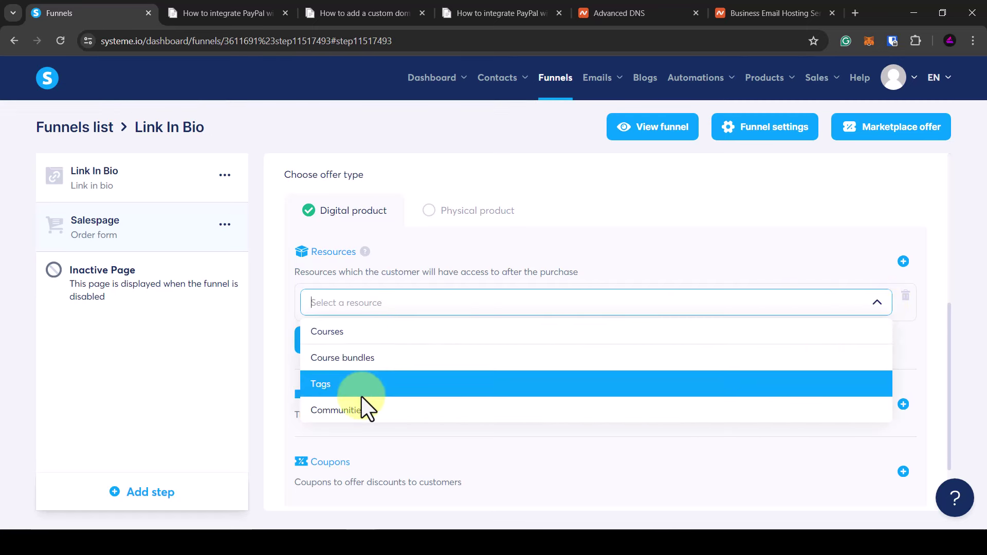
pyautogui.click(935, 302)
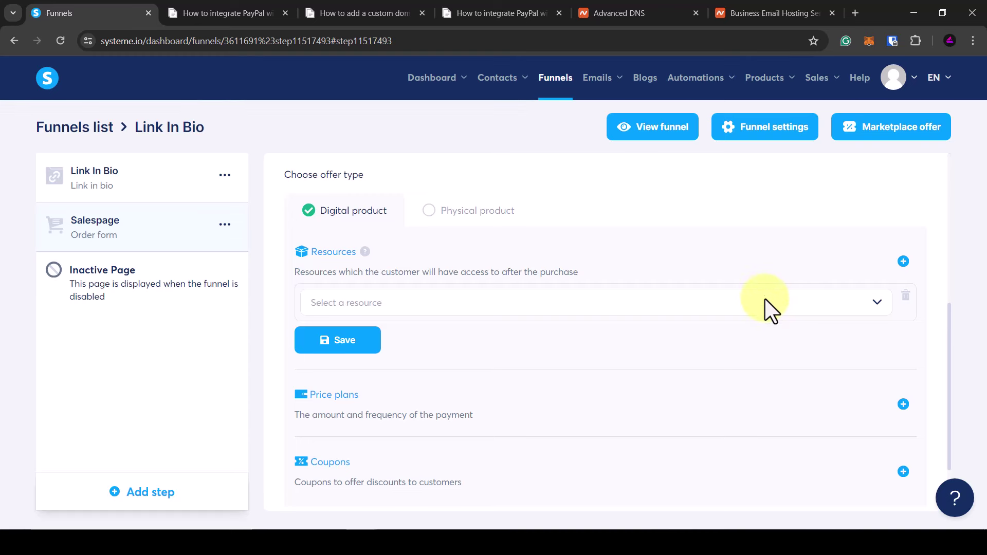
pyautogui.click(906, 300)
# Step: Add a price plan to the digital product, choose the One-time payment type and look through the existing price plans
pyautogui.click(387, 339)
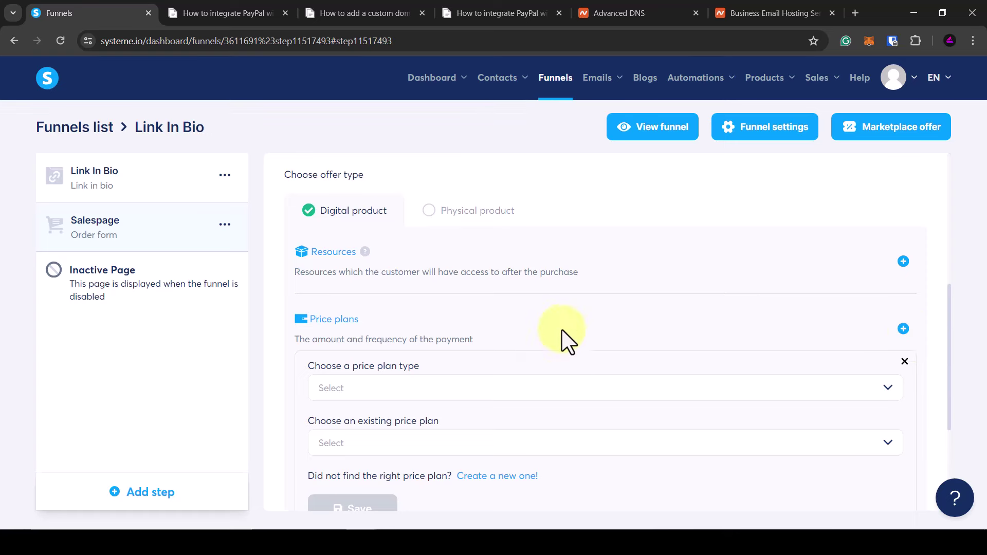
pyautogui.scroll(-4, 562, 323)
pyautogui.scroll(1, 562, 324)
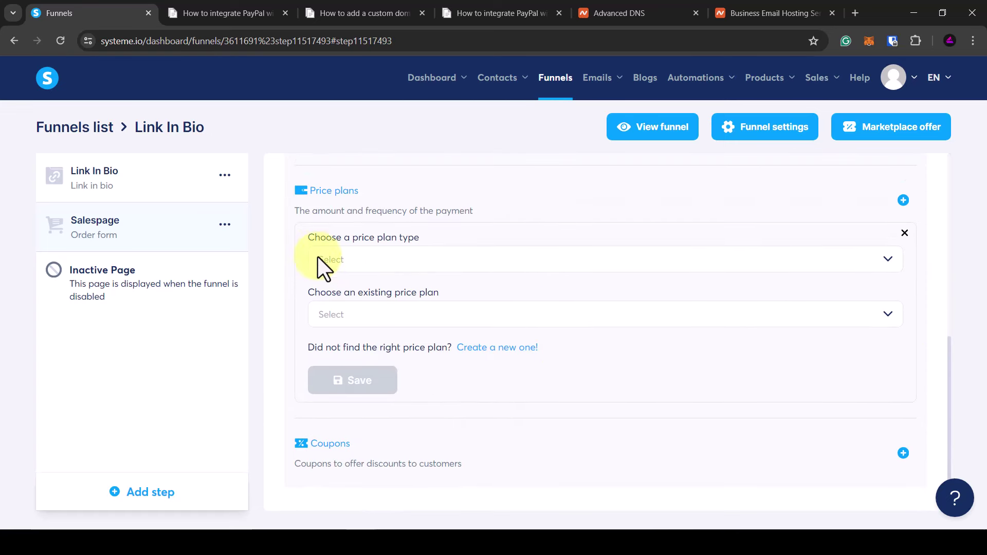
pyautogui.click(880, 265)
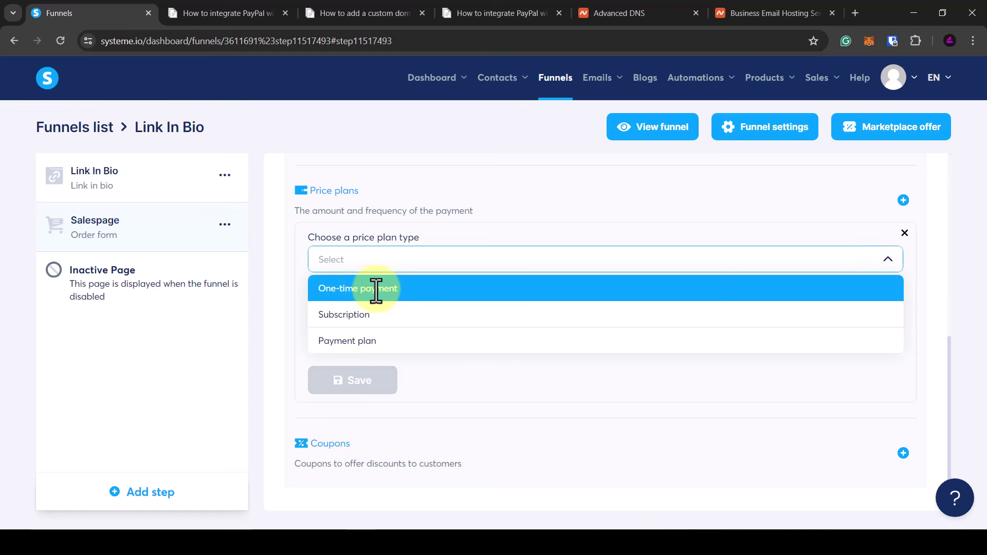
pyautogui.click(341, 297)
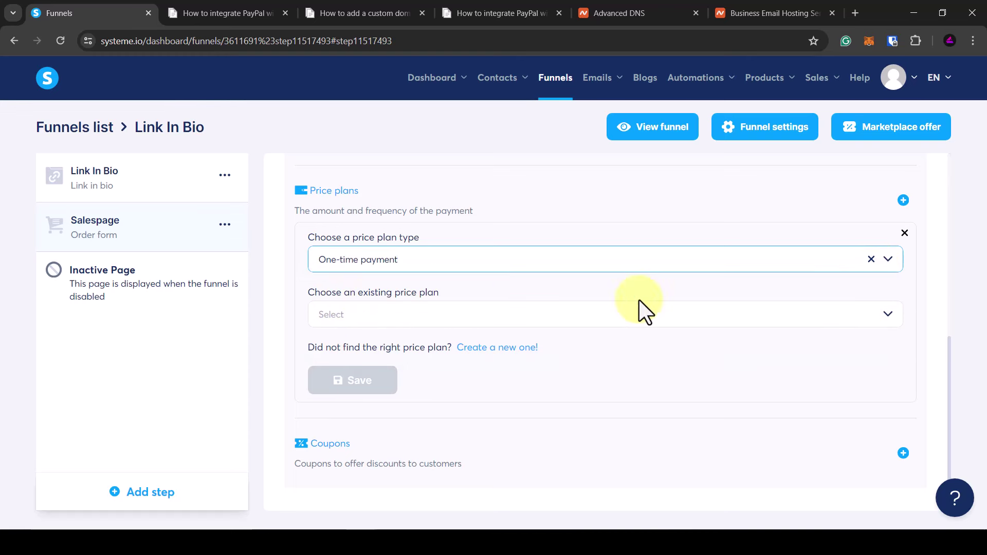
pyautogui.click(884, 315)
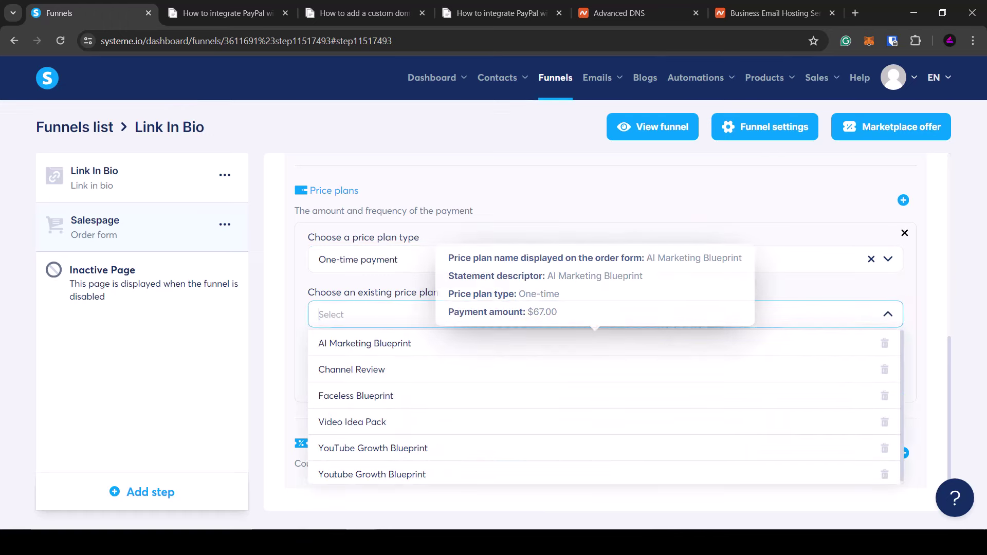
pyautogui.click(931, 321)
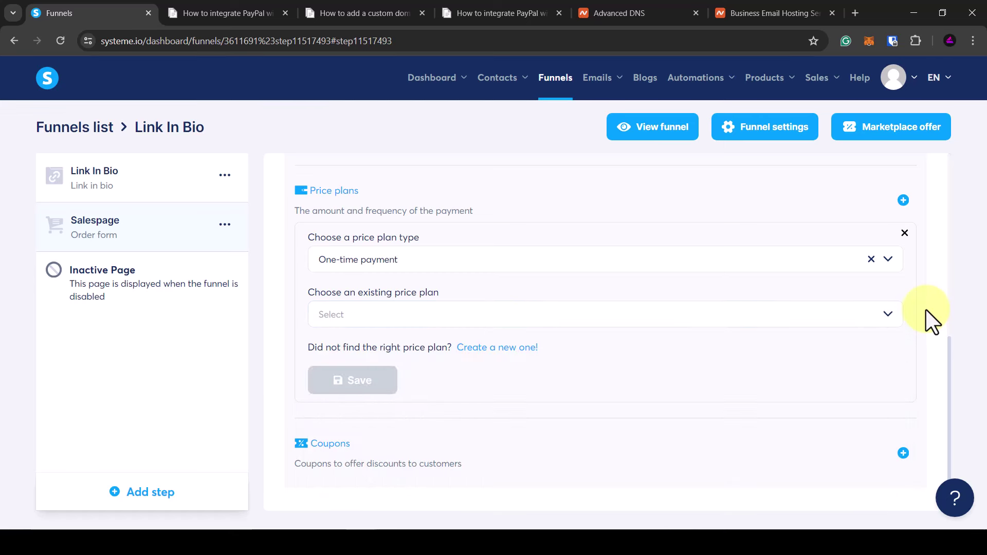
# Step: Create a new price plan and name it Faceless Sales Page for both the order form and the dashboard
pyautogui.click(479, 350)
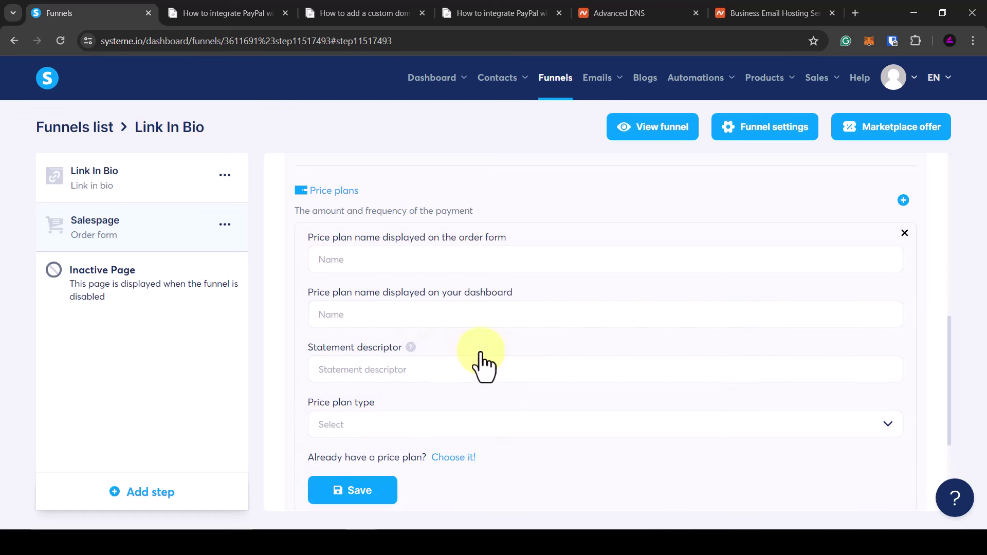
pyautogui.click(347, 268)
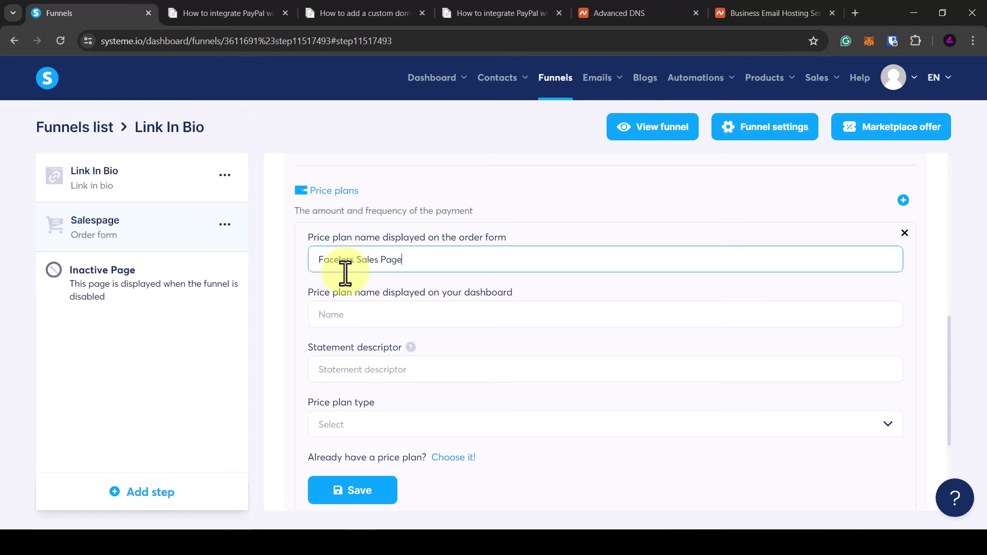
pyautogui.moveTo(410, 257); pyautogui.dragTo(264, 273)
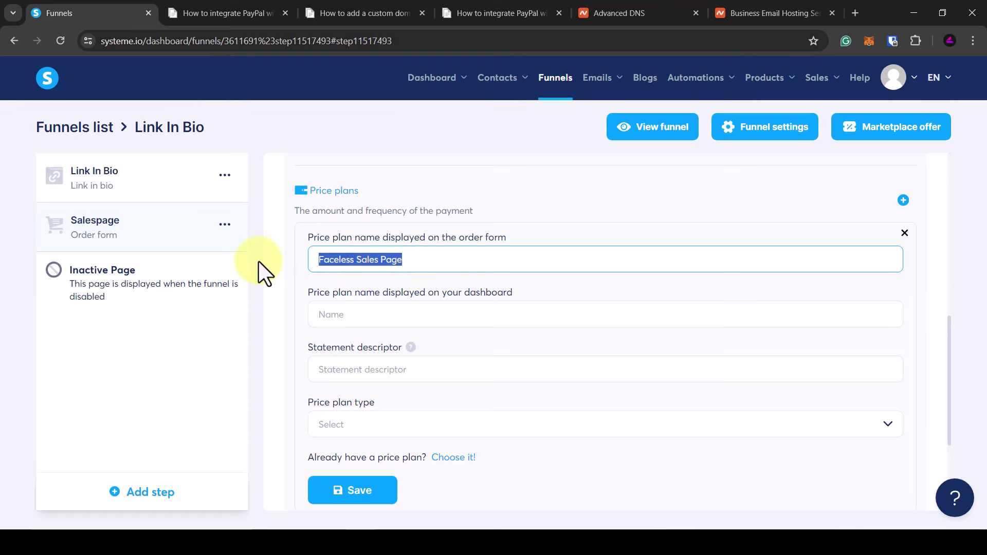
pyautogui.write('https://www.facelessproviders.com/facelesssalespage')
pyautogui.moveTo(590, 259); pyautogui.dragTo(224, 273)
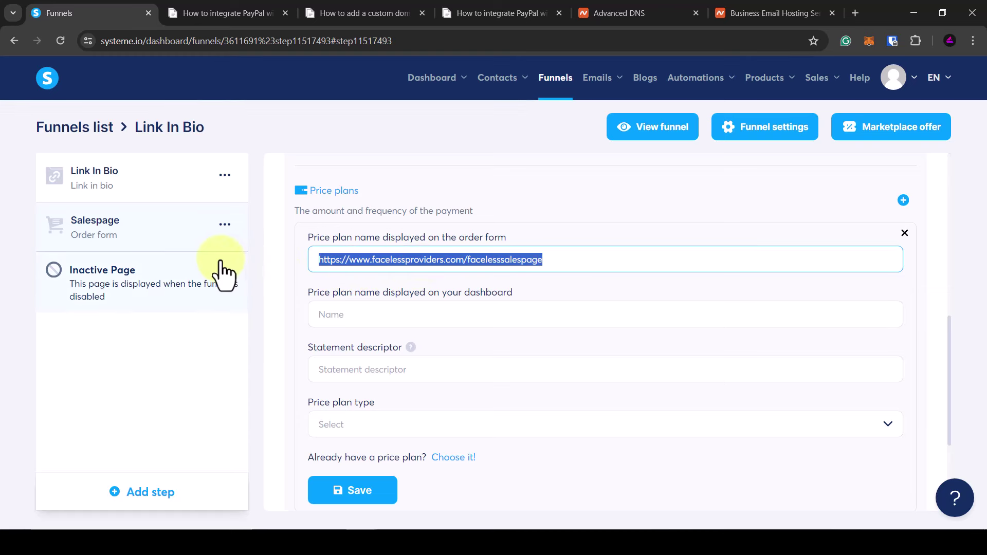
pyautogui.hotkey('ctrl', 'z')
pyautogui.hotkey('ctrl', 'c')
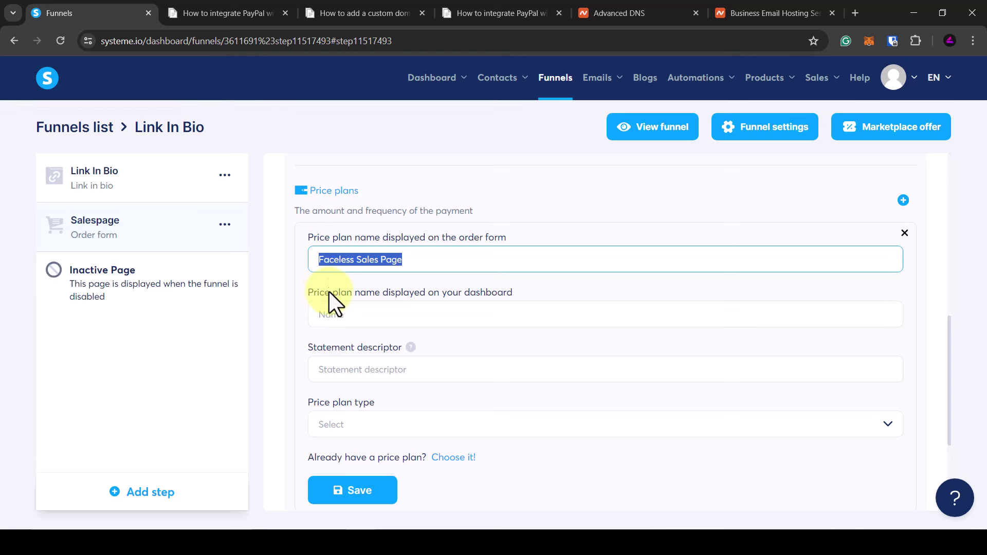
pyautogui.click(360, 321)
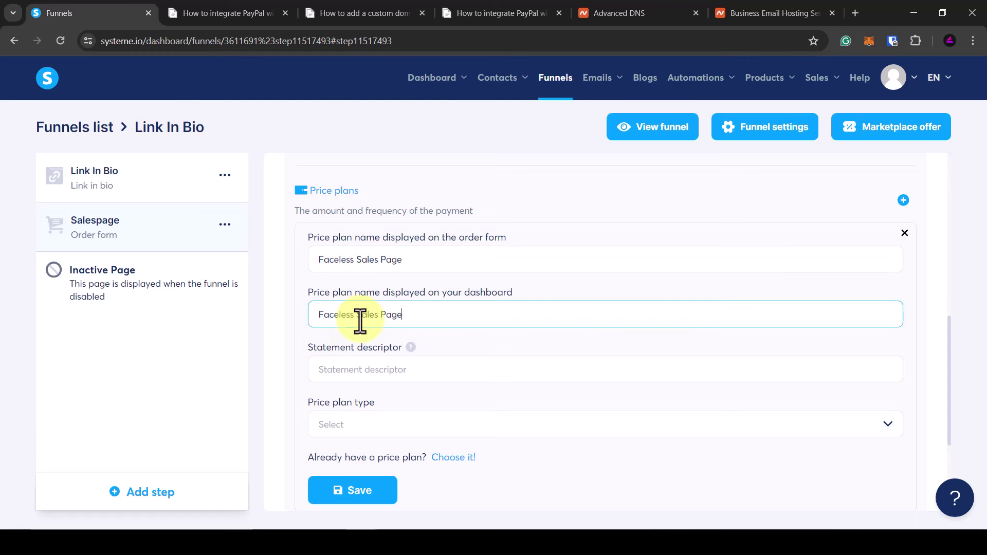
# Step: Read the statement descriptor help and set the price plan's statement descriptor to Faceless Digital Marketing
pyautogui.click(354, 375)
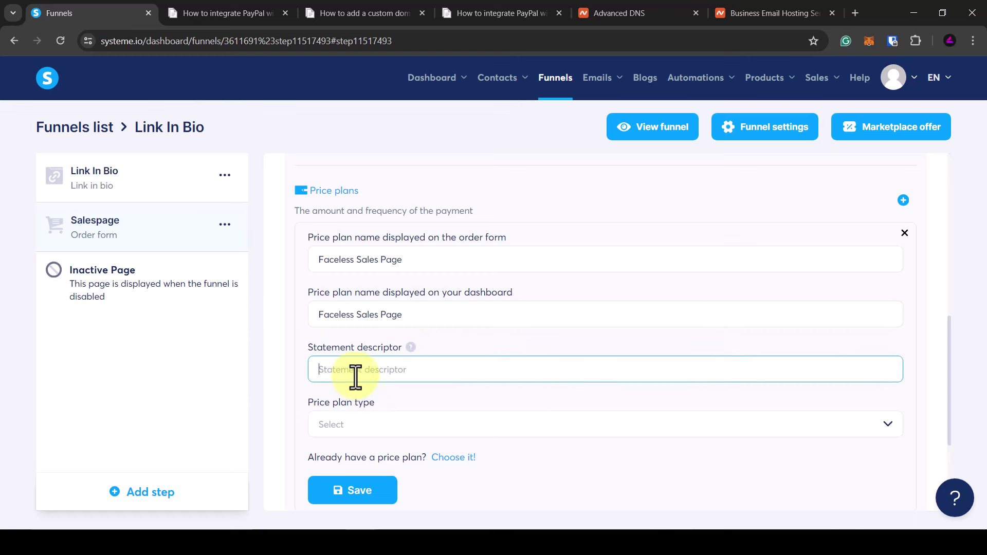
pyautogui.click(412, 348)
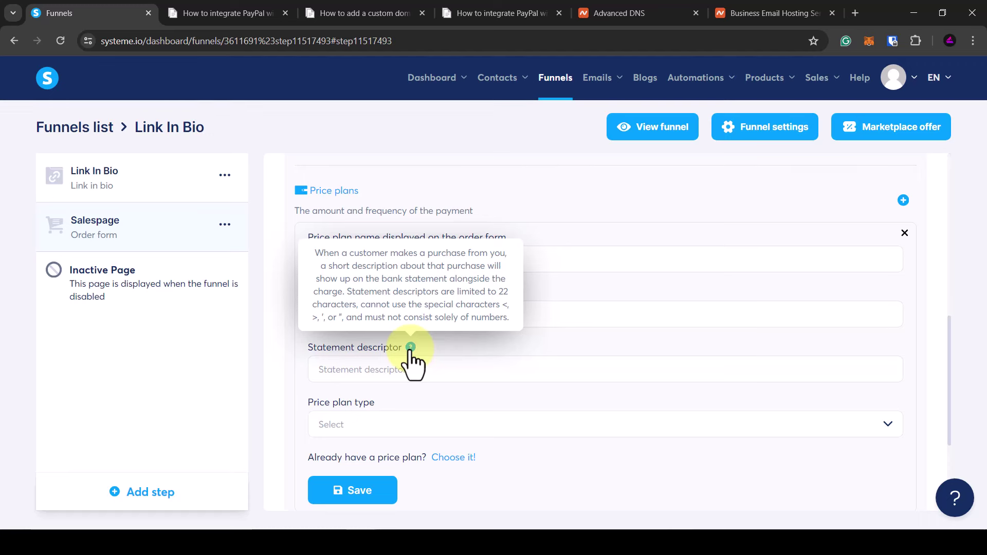
pyautogui.click(379, 375)
pyautogui.hotkey('ctrl', 'v')
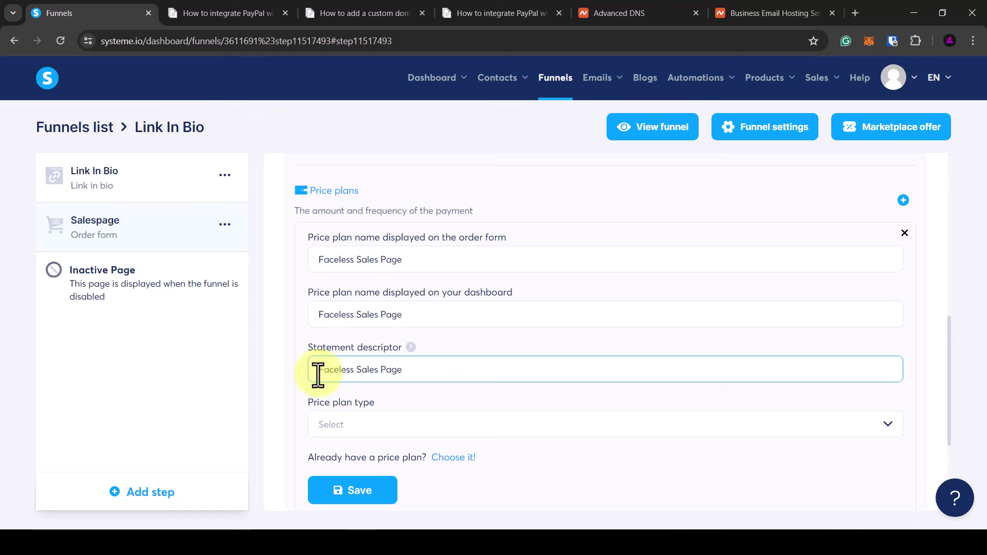
pyautogui.moveTo(408, 371); pyautogui.dragTo(360, 371)
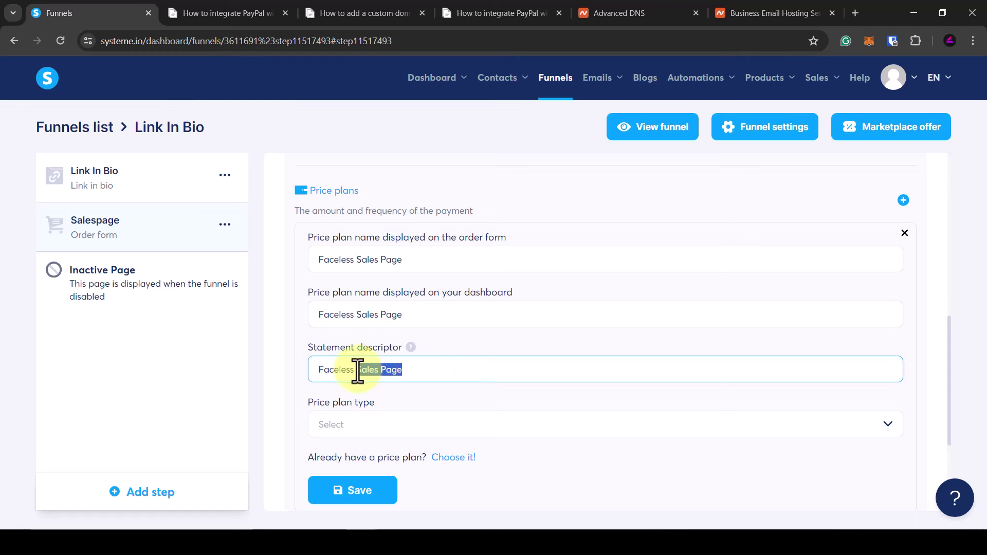
pyautogui.write('Digital Marketin')
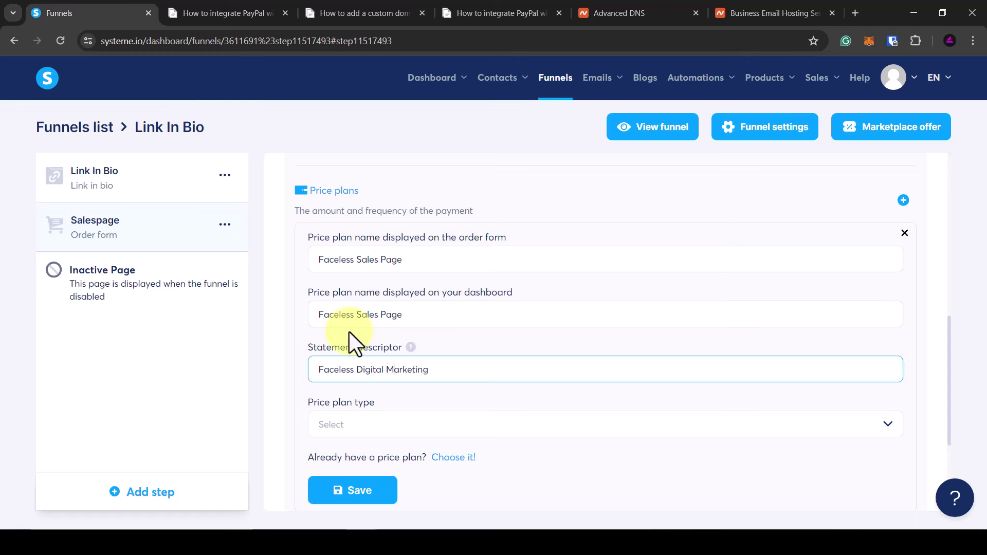
# Step: Set the price plan type to One-time payment with an amount of 99 USD and try to save the plan
pyautogui.click(360, 426)
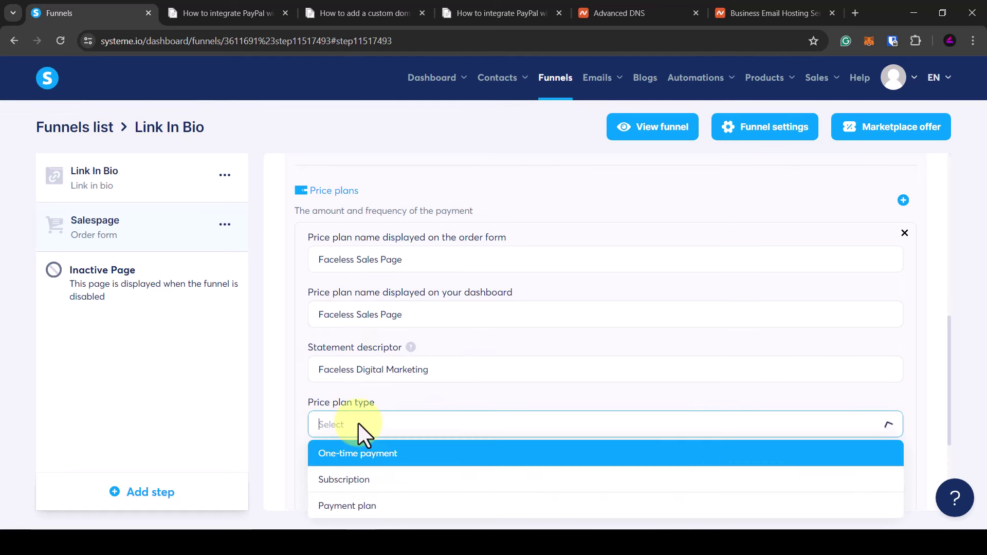
pyautogui.click(357, 455)
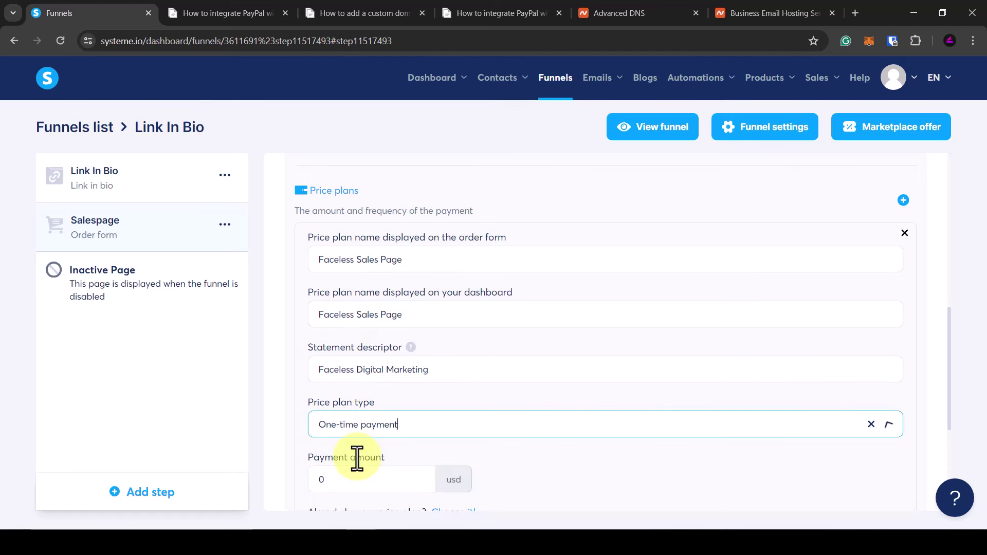
pyautogui.scroll(-2, 304, 458)
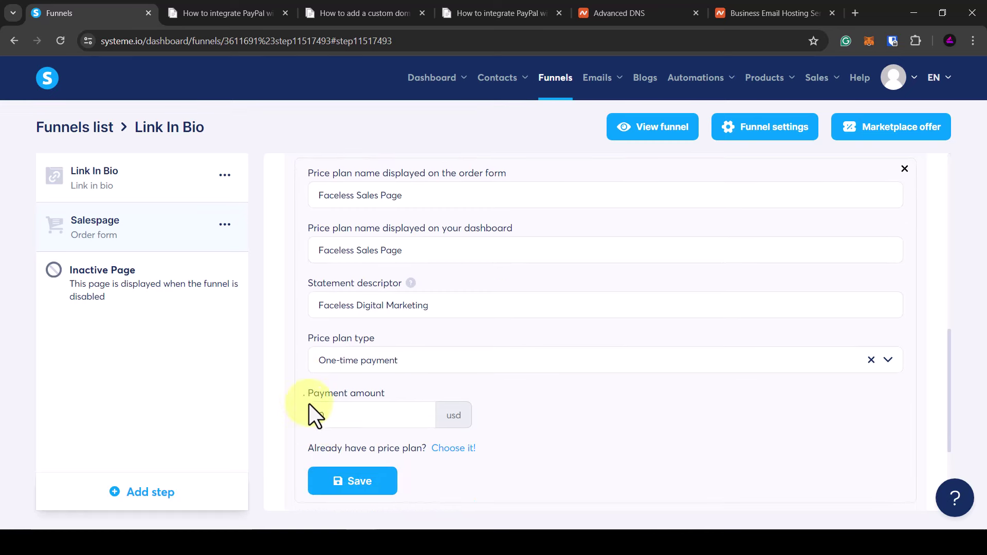
pyautogui.doubleClick(326, 416)
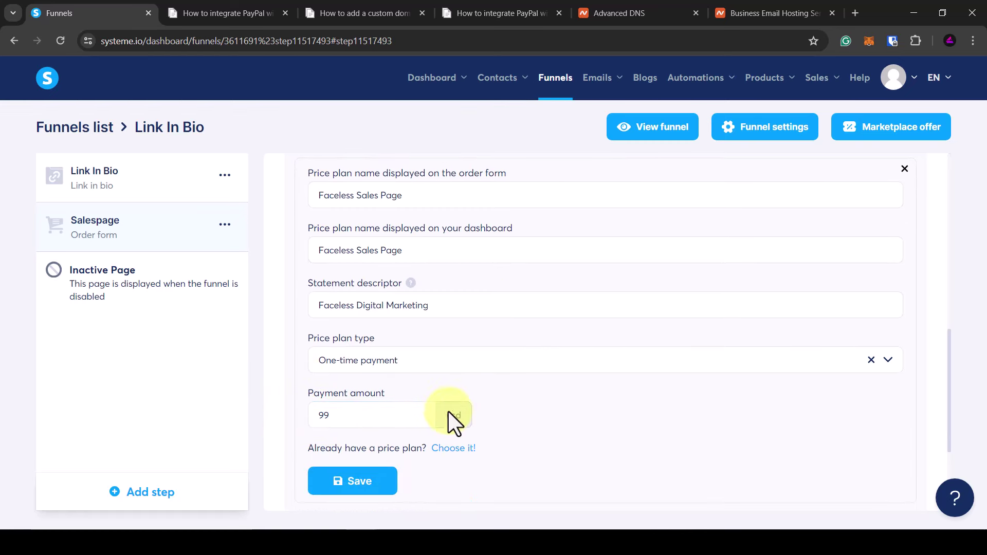
pyautogui.click(354, 484)
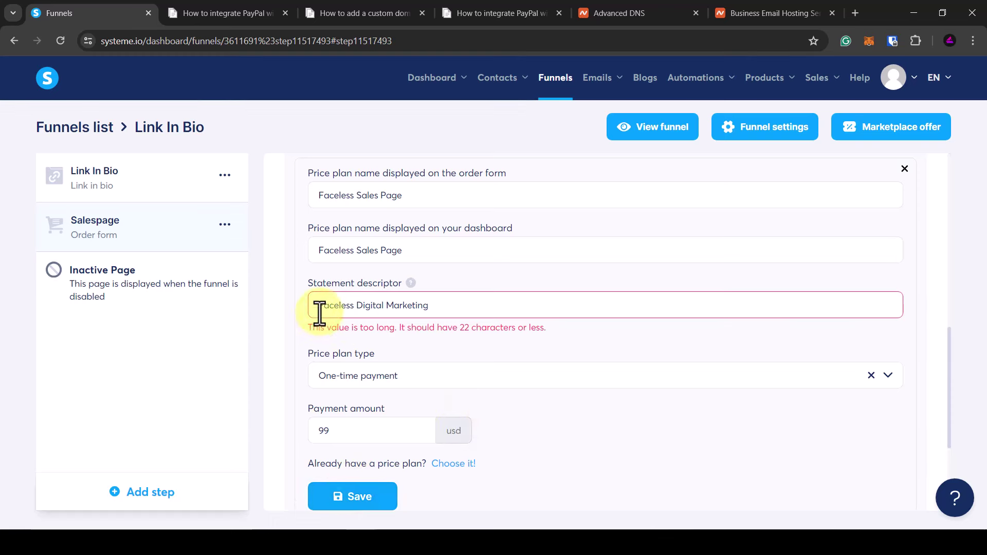
# Step: Shorten the statement descriptor to Faceless Digital and save the price plan
pyautogui.moveTo(320, 312); pyautogui.dragTo(528, 316)
pyautogui.click(465, 310)
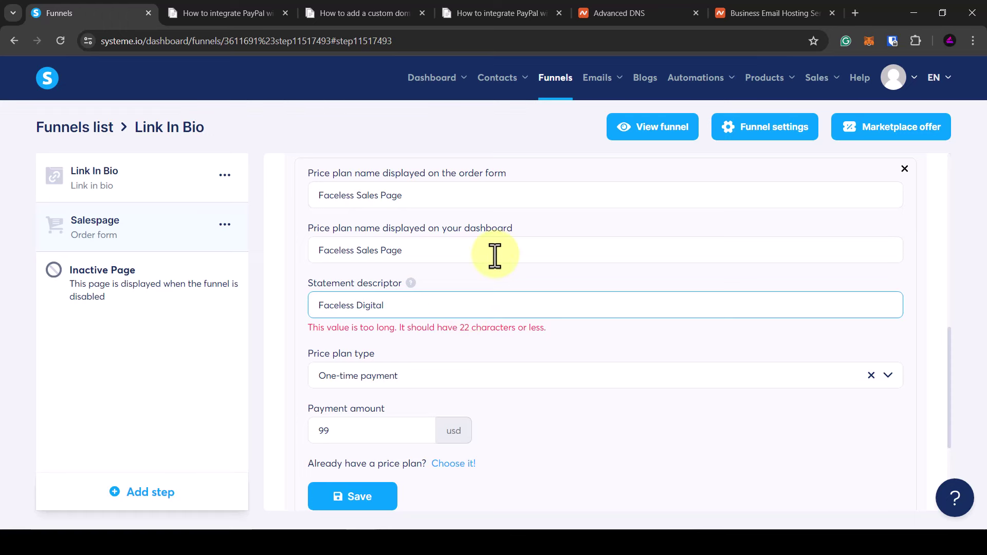
pyautogui.click(556, 355)
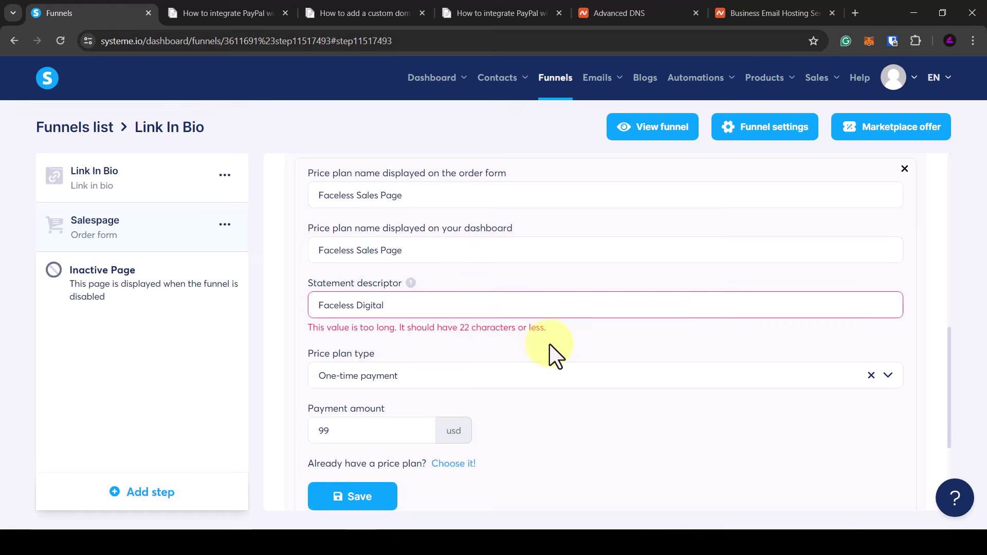
pyautogui.click(362, 494)
pyautogui.moveTo(360, 325)
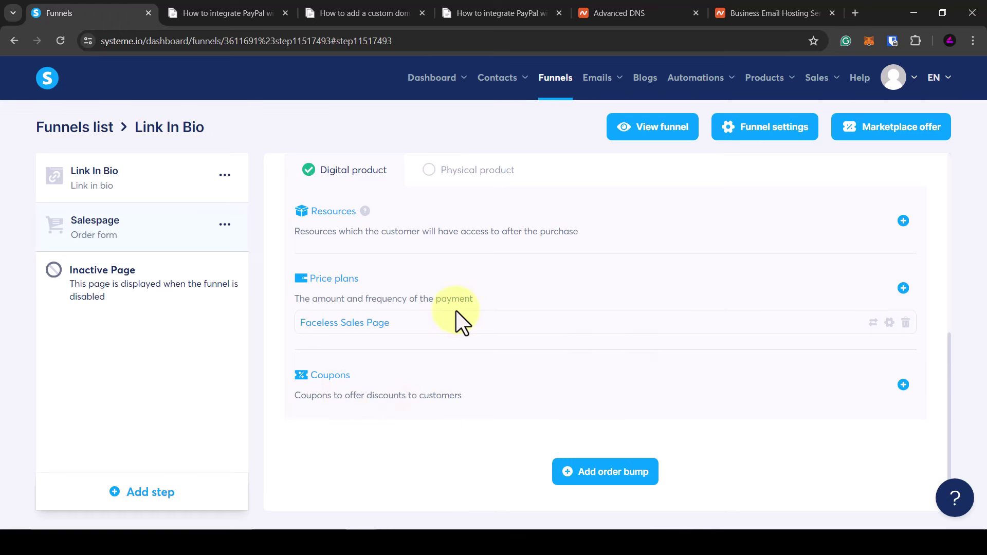
# Step: Open the Salespage in the page editor and examine its order details and the payment button's settings
pyautogui.scroll(7, 519, 350)
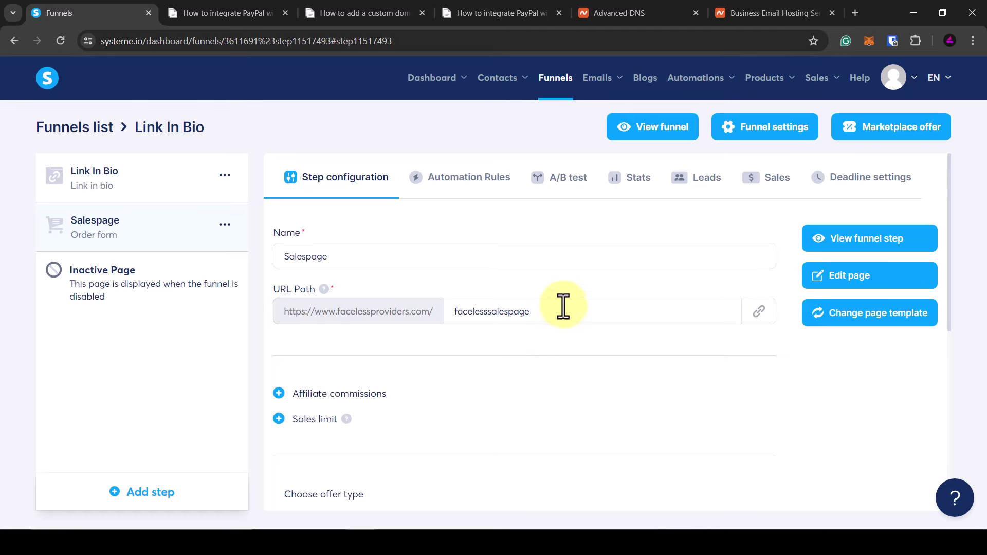
pyautogui.click(855, 283)
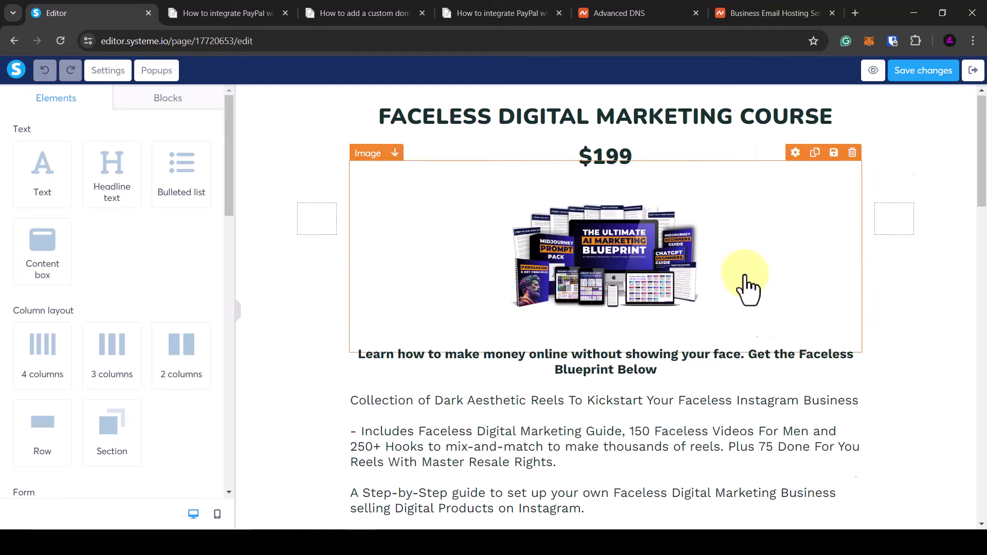
pyautogui.scroll(-15, 749, 286)
pyautogui.scroll(-1, 709, 280)
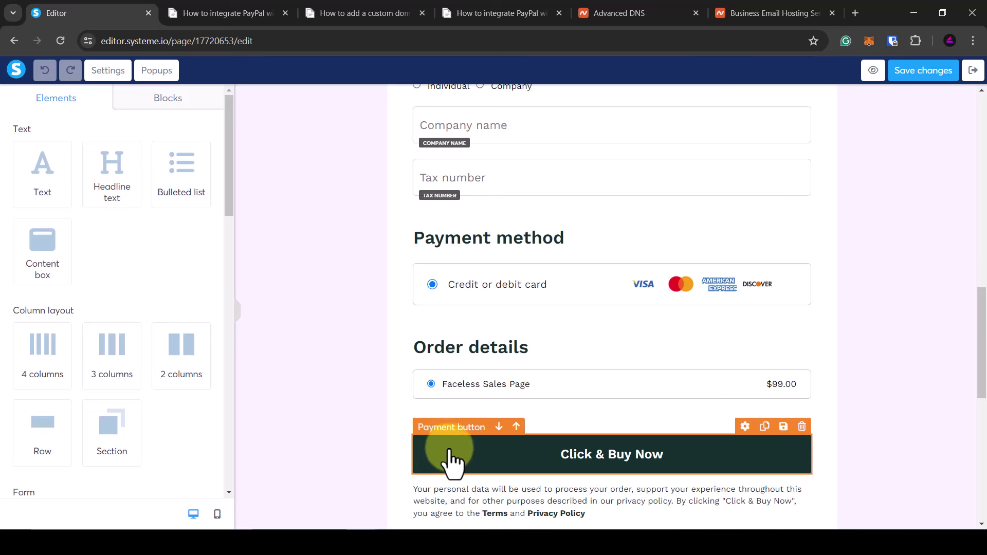
pyautogui.click(745, 426)
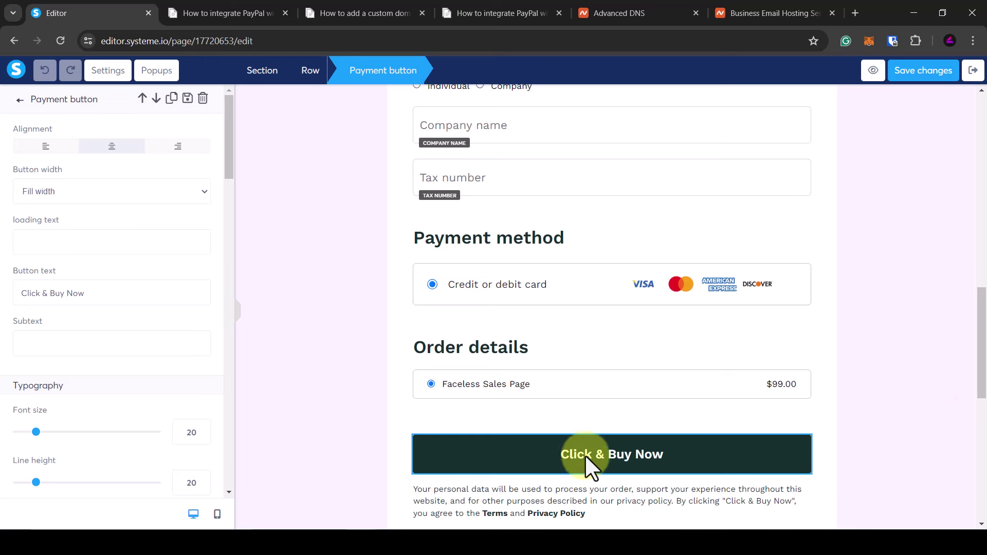
# Step: Save the changes to the sales page and exit the editor back to the funnel
pyautogui.click(917, 77)
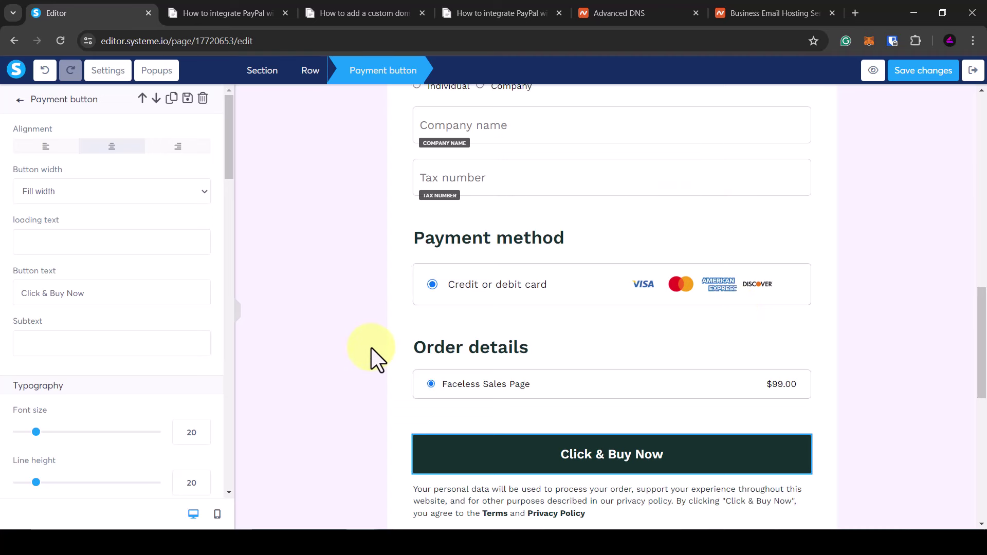
pyautogui.click(933, 76)
pyautogui.click(972, 77)
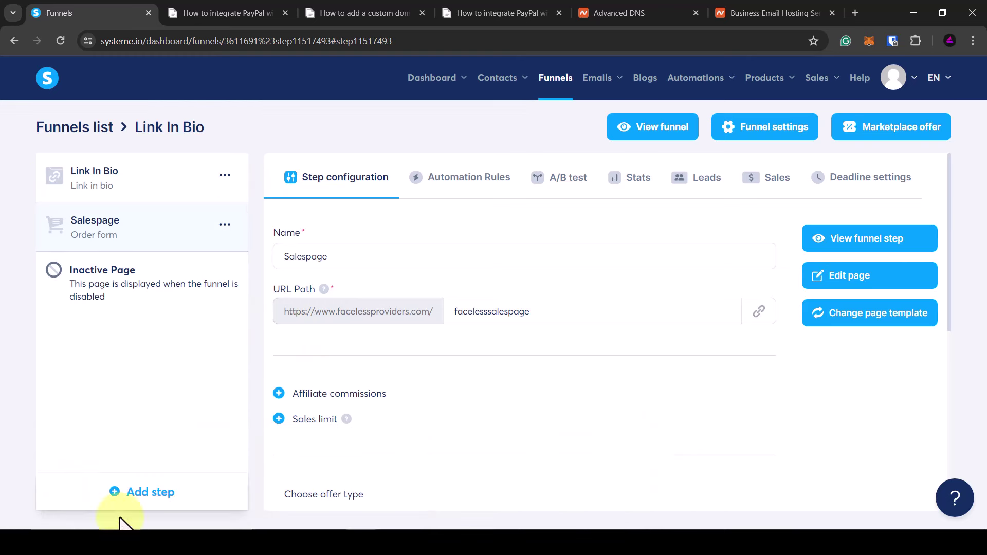
# Step: Add a funnel step named Faceless Thank You Page of type Thank you page and apply a page template to it
pyautogui.click(126, 501)
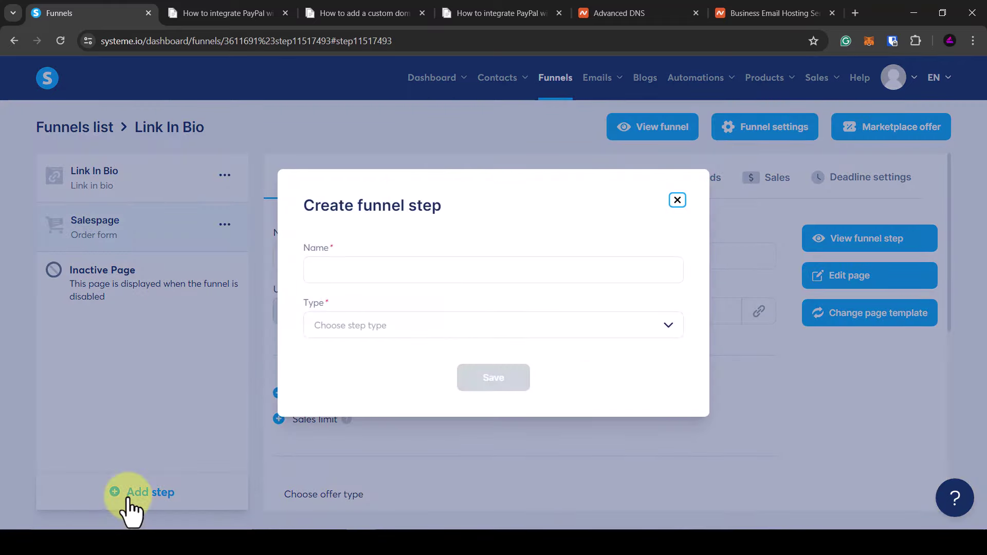
pyautogui.click(356, 270)
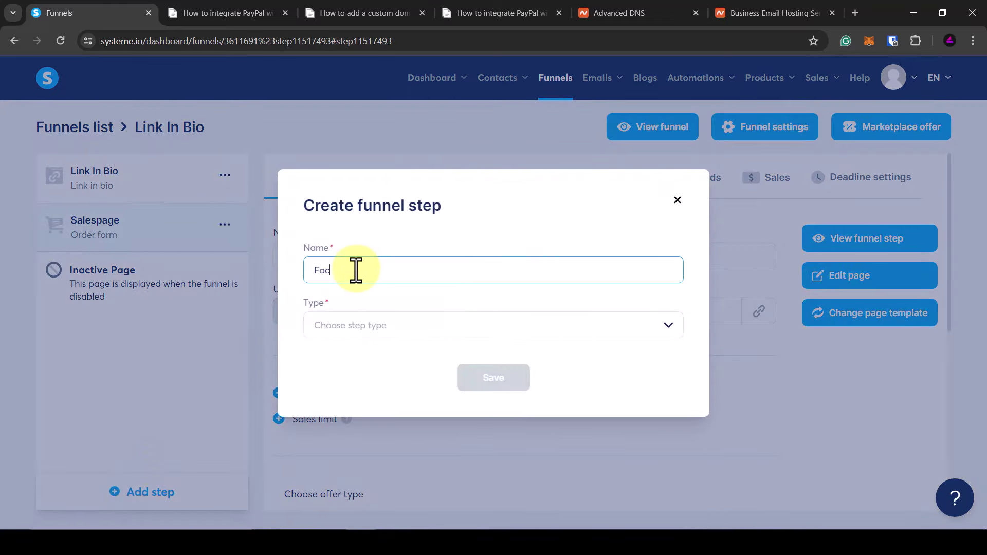
pyautogui.write('Faceless Thank')
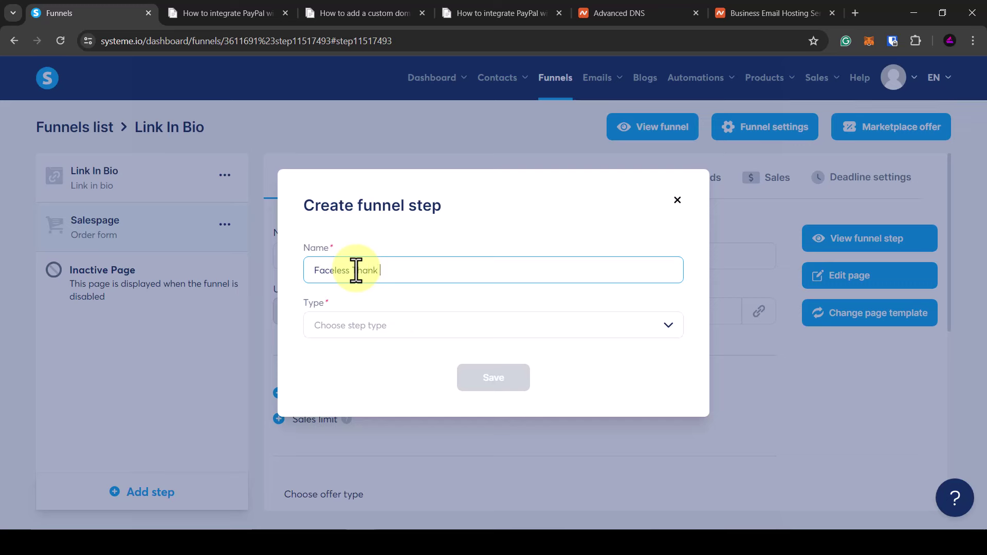
pyautogui.write(' You Page')
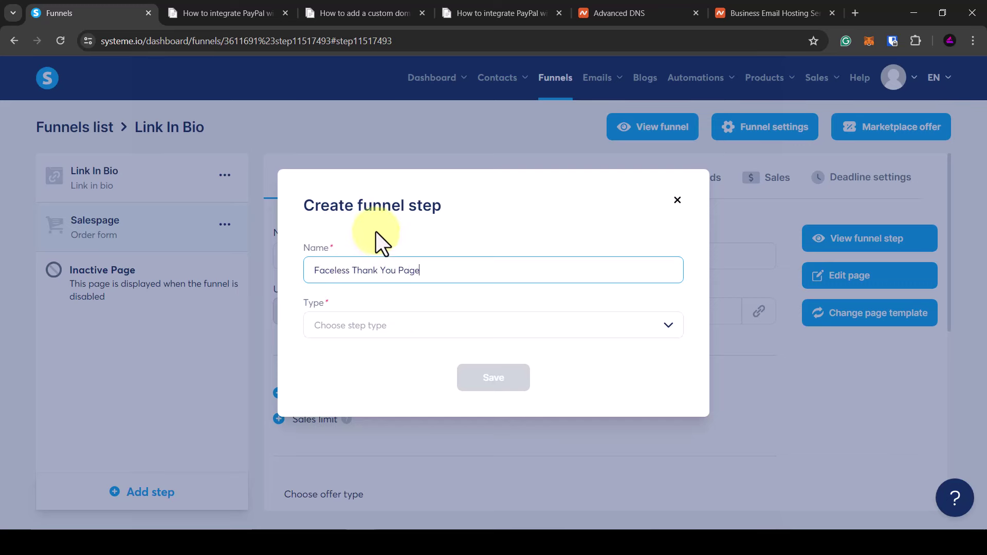
pyautogui.click(434, 328)
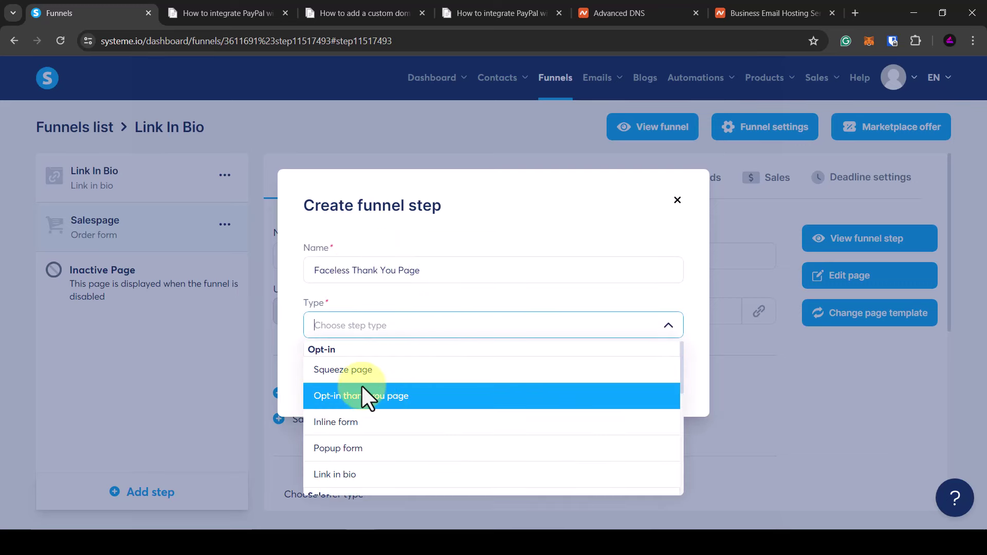
pyautogui.scroll(-3, 366, 403)
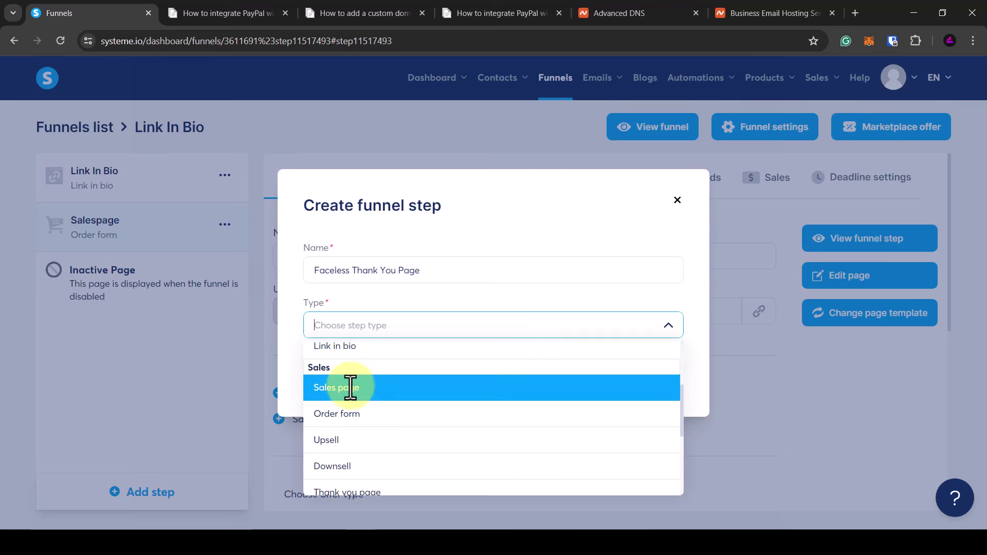
pyautogui.scroll(-3, 351, 435)
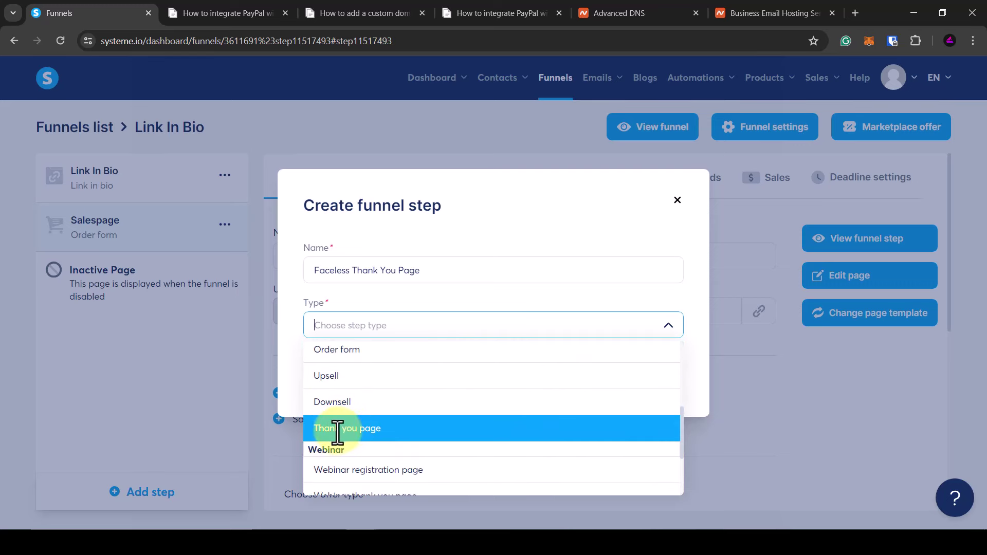
pyautogui.click(376, 434)
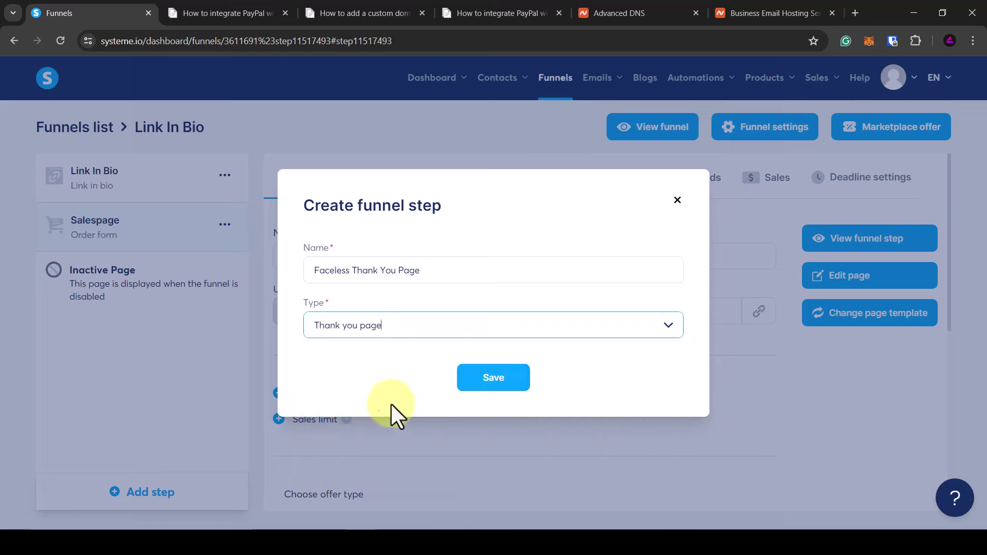
pyautogui.click(486, 379)
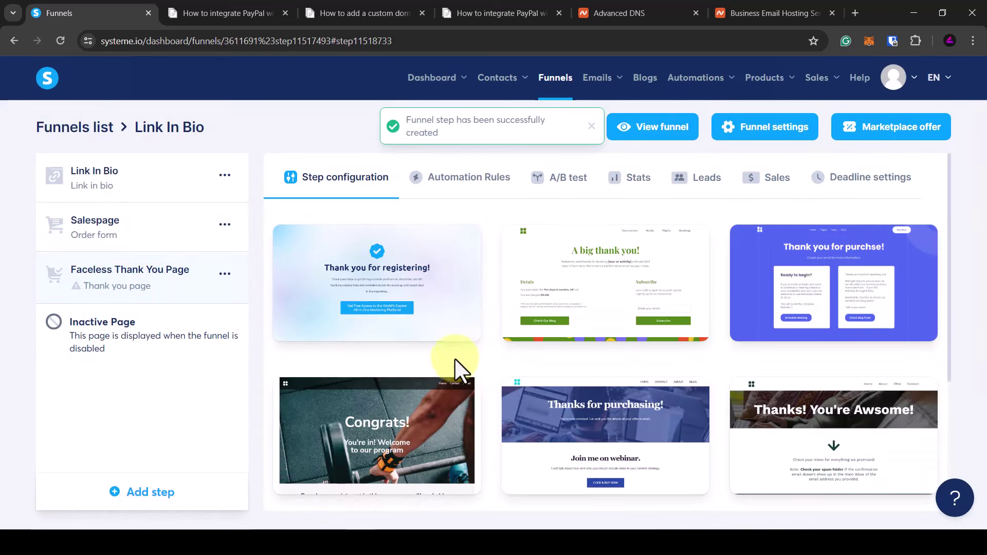
pyautogui.scroll(-3, 690, 337)
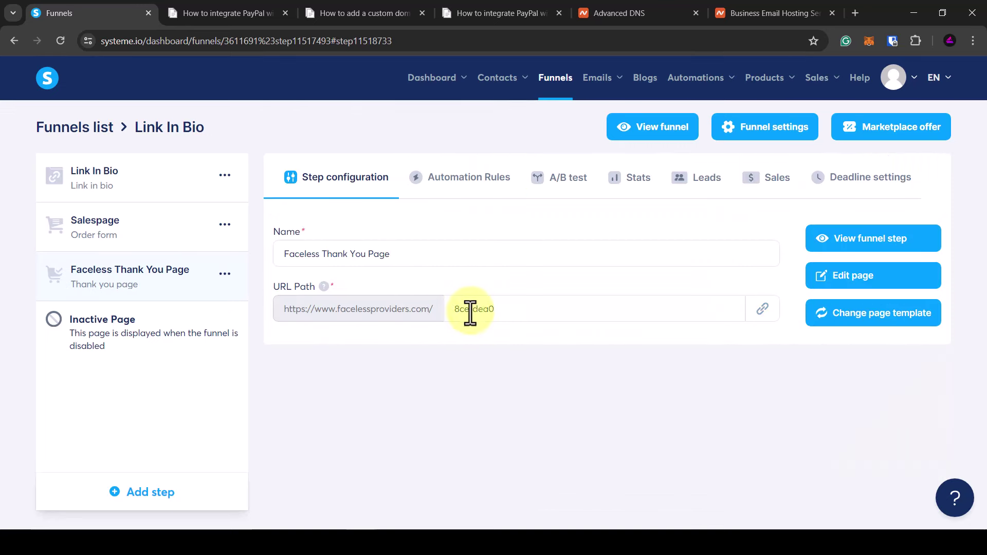
# Step: Set the Faceless Thank You Page's URL path to thankyoufaceless and open the page for editing
pyautogui.moveTo(524, 311); pyautogui.dragTo(355, 319)
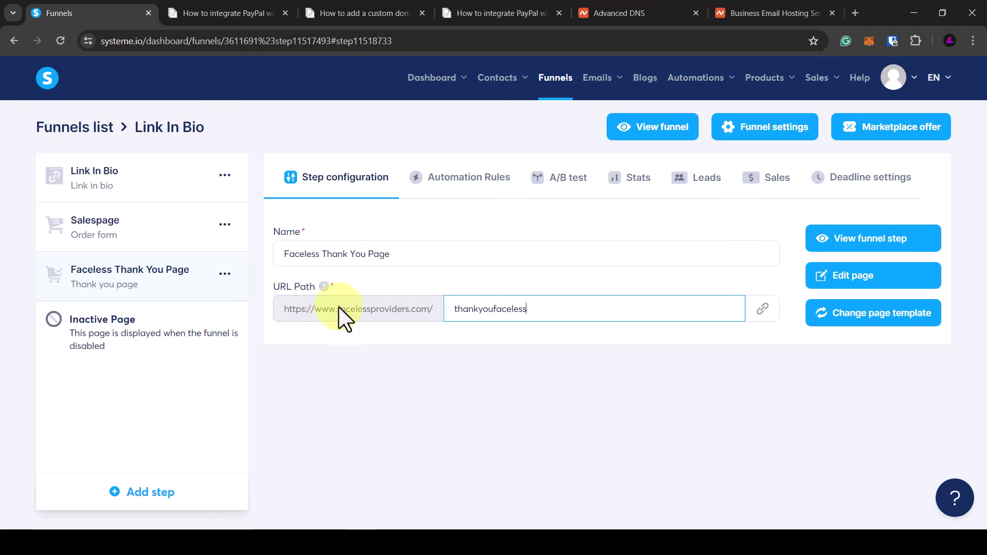
pyautogui.click(855, 280)
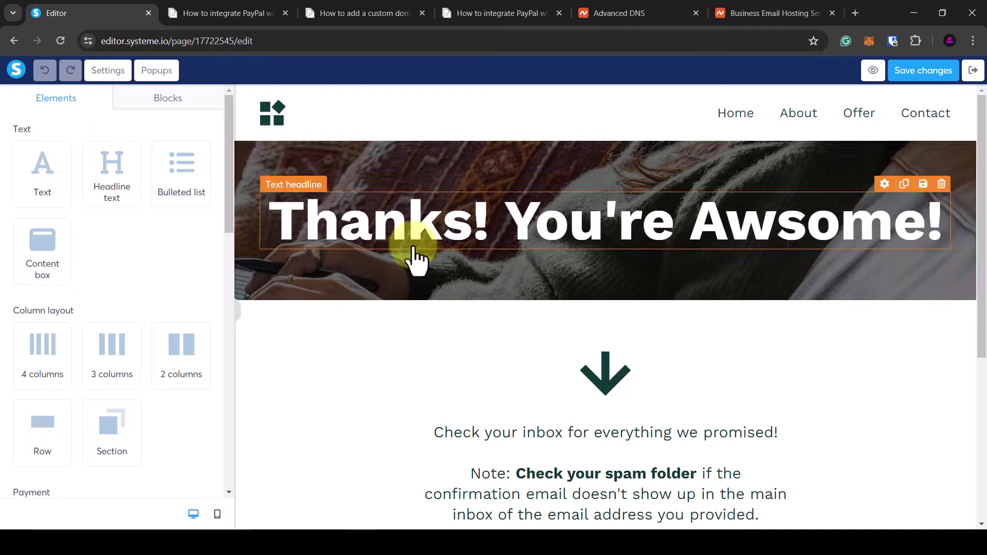
pyautogui.scroll(-2, 663, 272)
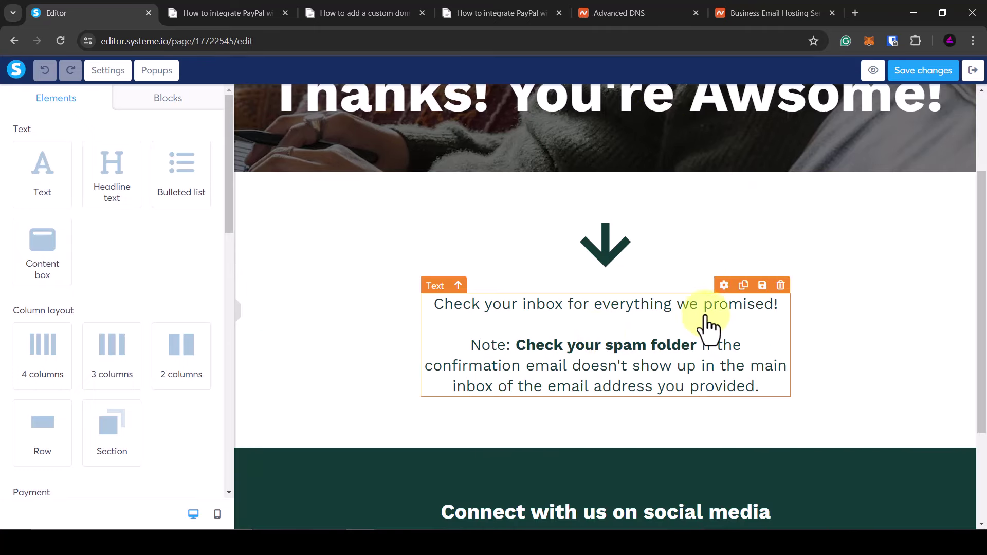
pyautogui.scroll(1, 704, 326)
pyautogui.scroll(-3, 668, 355)
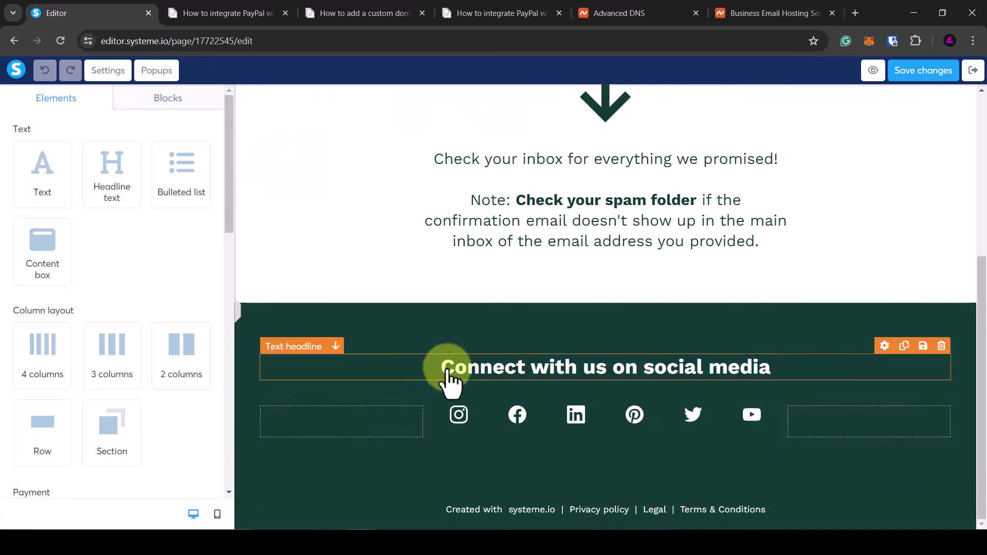
pyautogui.scroll(4, 450, 355)
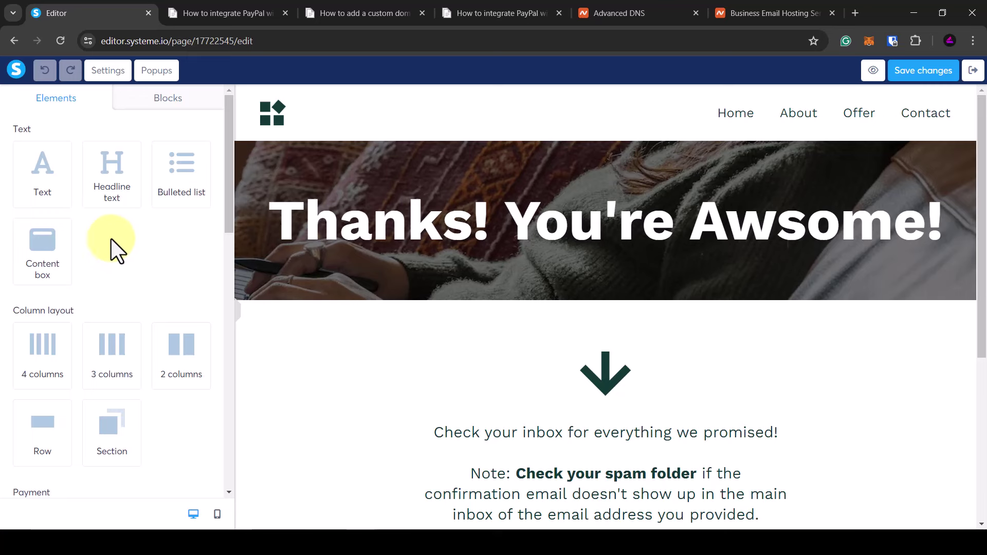
# Step: Add a form button element between the arrow image and the "Check your inbox" text
pyautogui.scroll(-5, 112, 251)
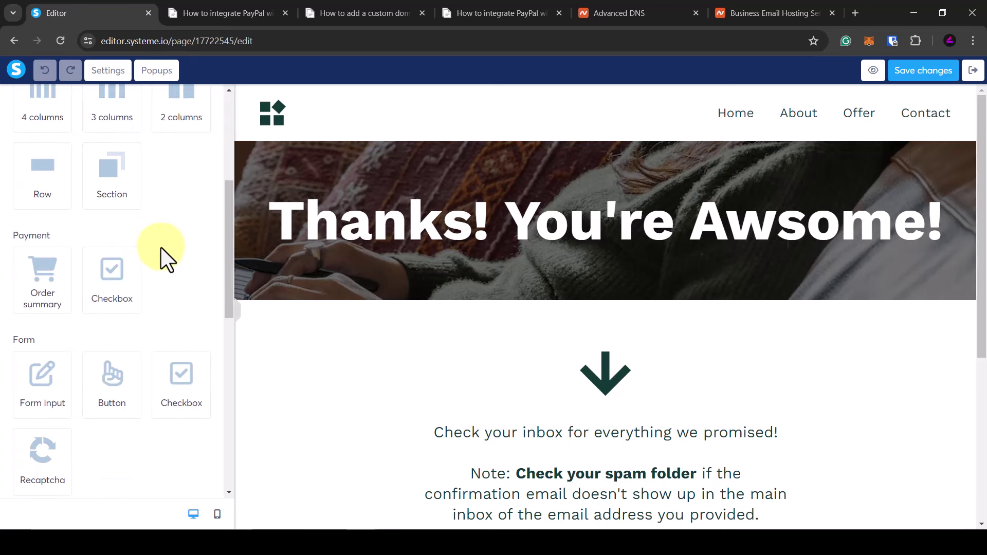
pyautogui.scroll(-1, 163, 257)
pyautogui.moveTo(108, 317); pyautogui.dragTo(616, 433)
pyautogui.scroll(-3, 653, 377)
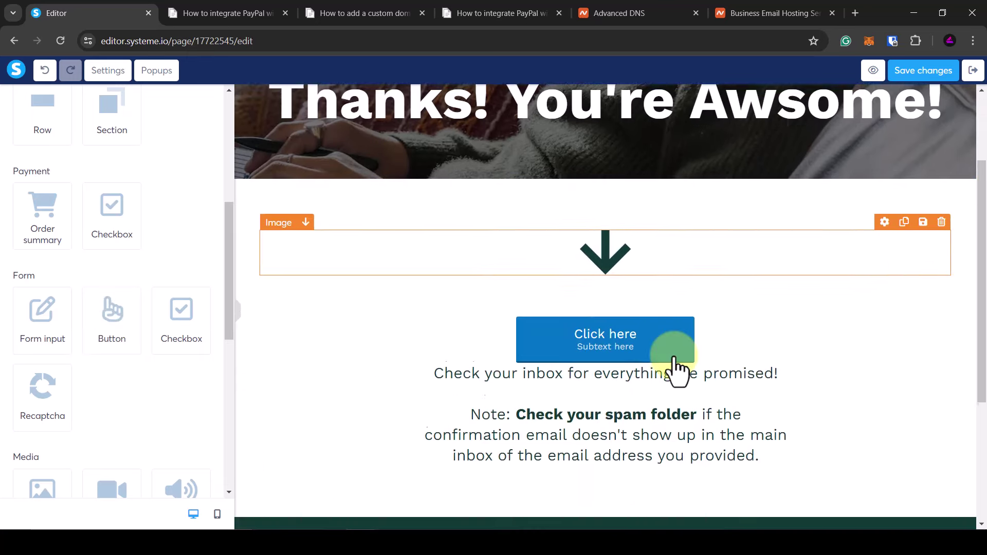
# Step: Set the new button's text to "Access Your Purchase Here"
pyautogui.click(565, 355)
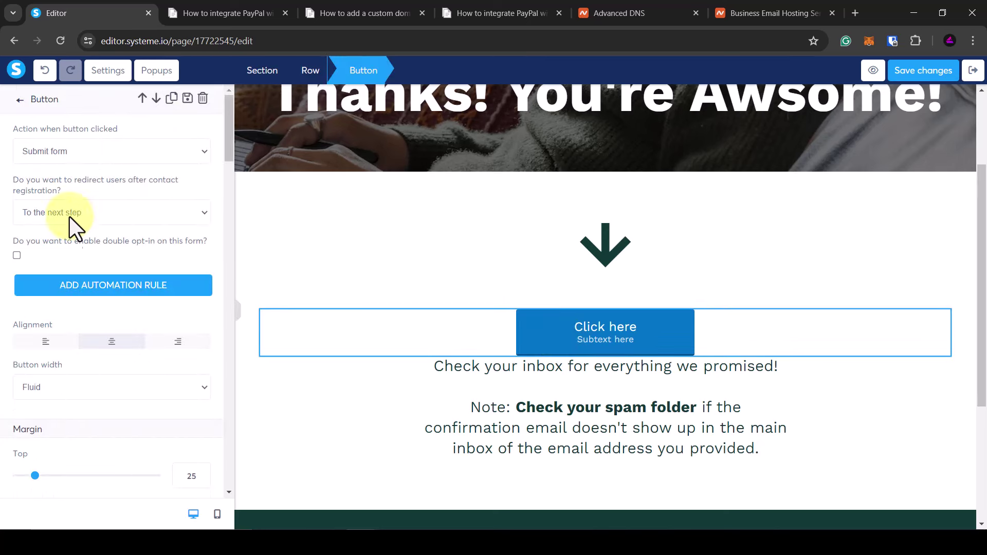
pyautogui.scroll(-9, 75, 383)
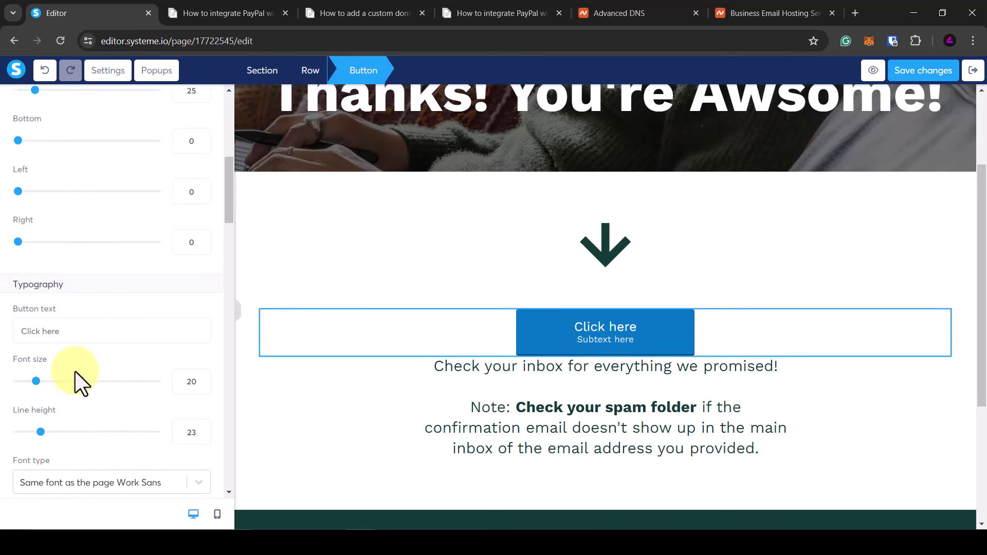
pyautogui.scroll(-3, 55, 391)
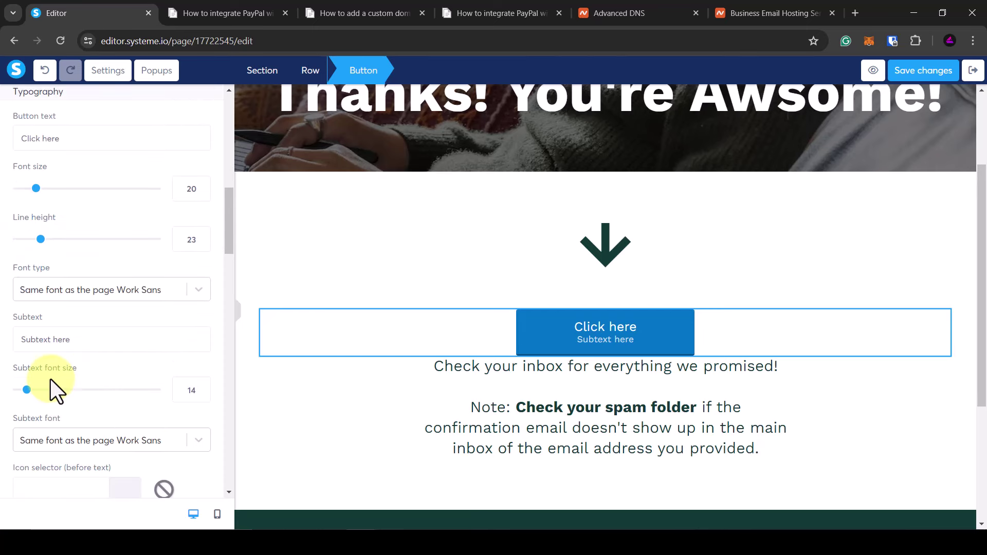
pyautogui.moveTo(71, 144); pyautogui.dragTo(5, 157)
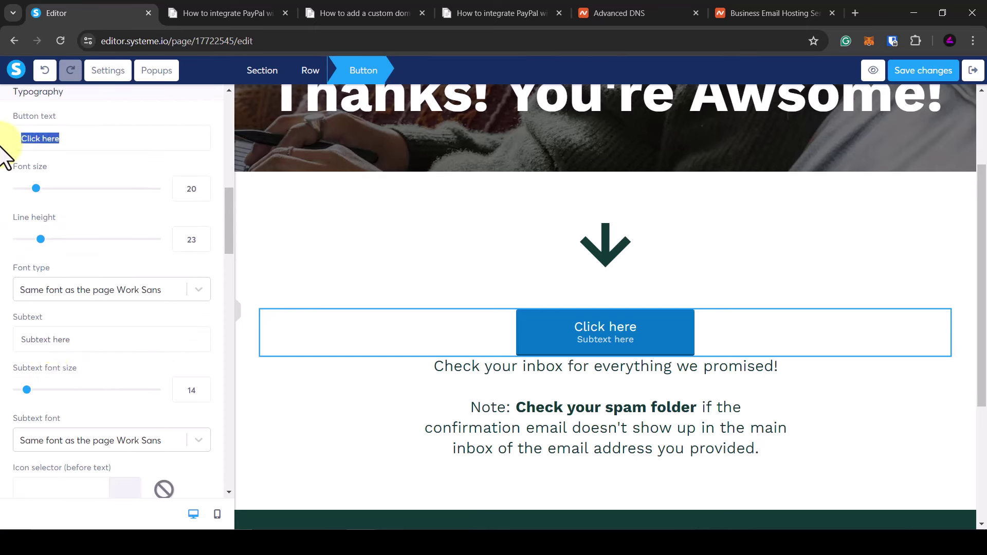
pyautogui.write('Acce')
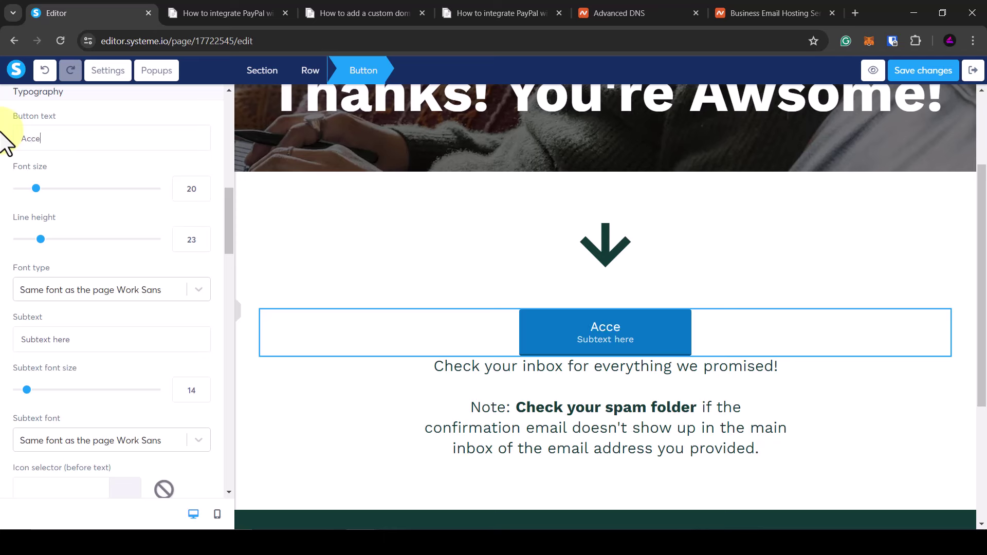
pyautogui.write('ss Your Pu')
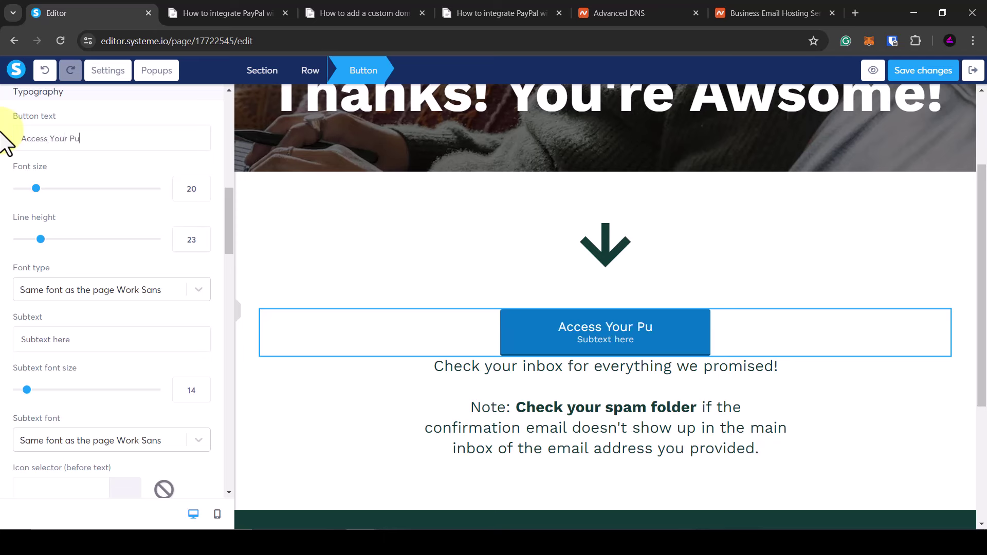
pyautogui.write('rchase Here')
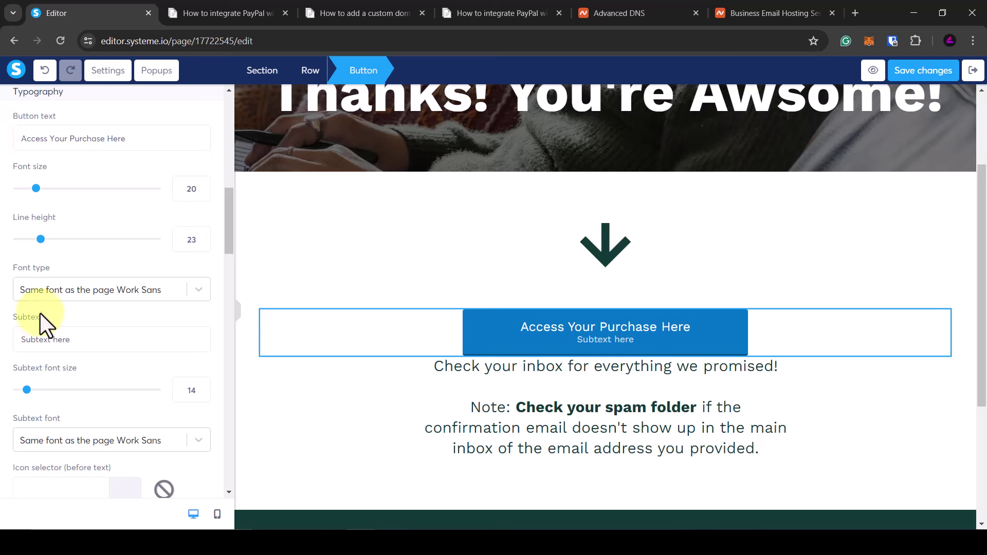
# Step: Set the button's subtext to "PDF Will Also Be Emailed" and leave the button's settings
pyautogui.moveTo(79, 338); pyautogui.dragTo(2, 342)
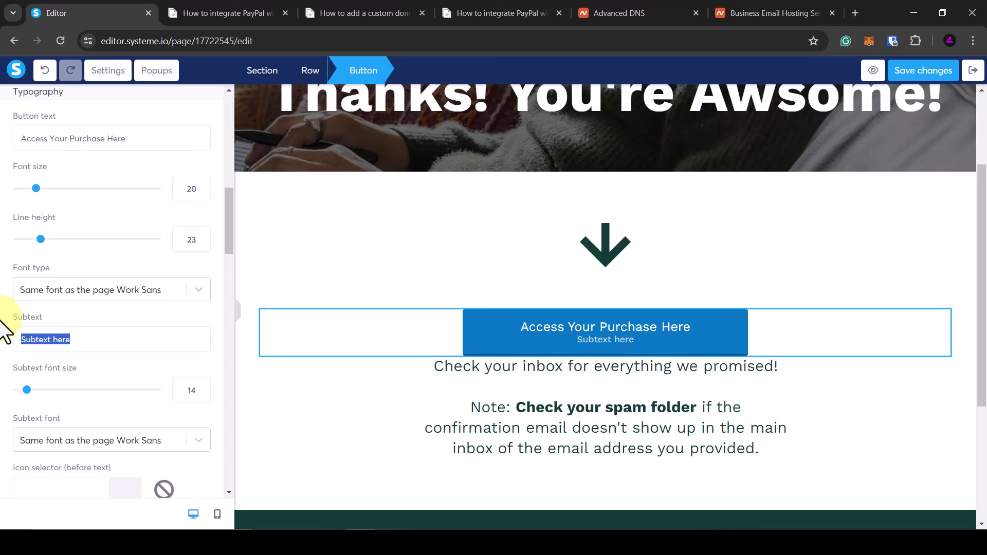
pyautogui.write('PDF Will ALso Be EMailed')
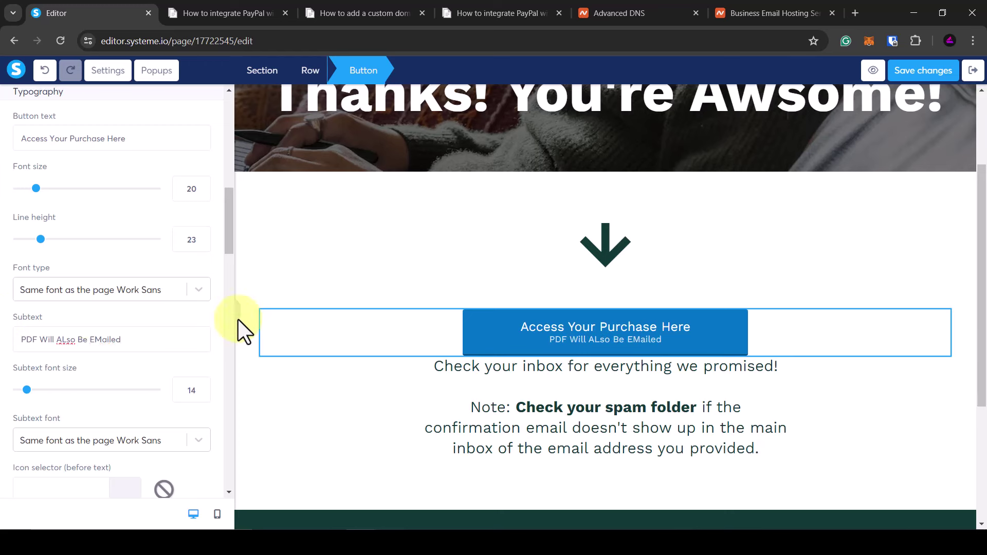
pyautogui.click(568, 333)
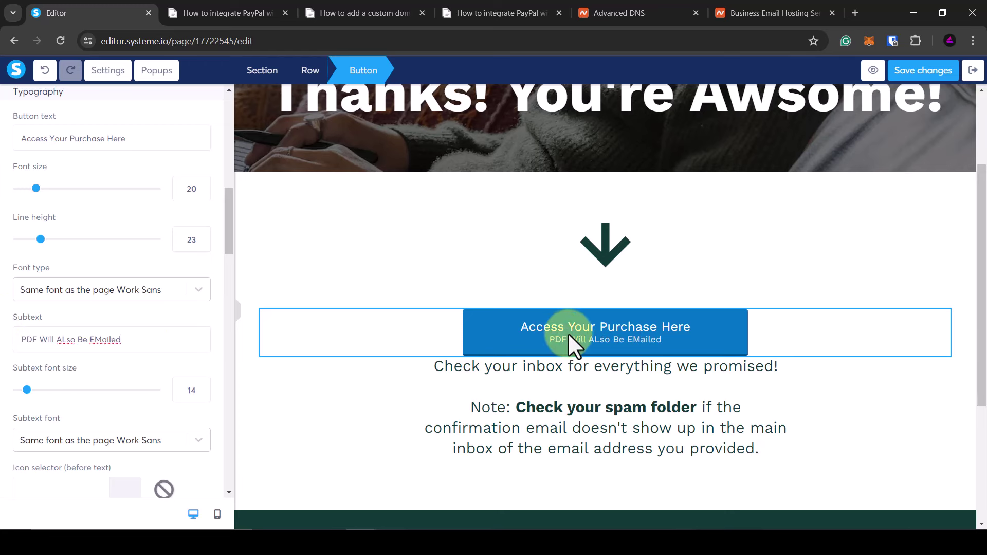
pyautogui.click(58, 341)
pyautogui.press('Delete')
pyautogui.write('l')
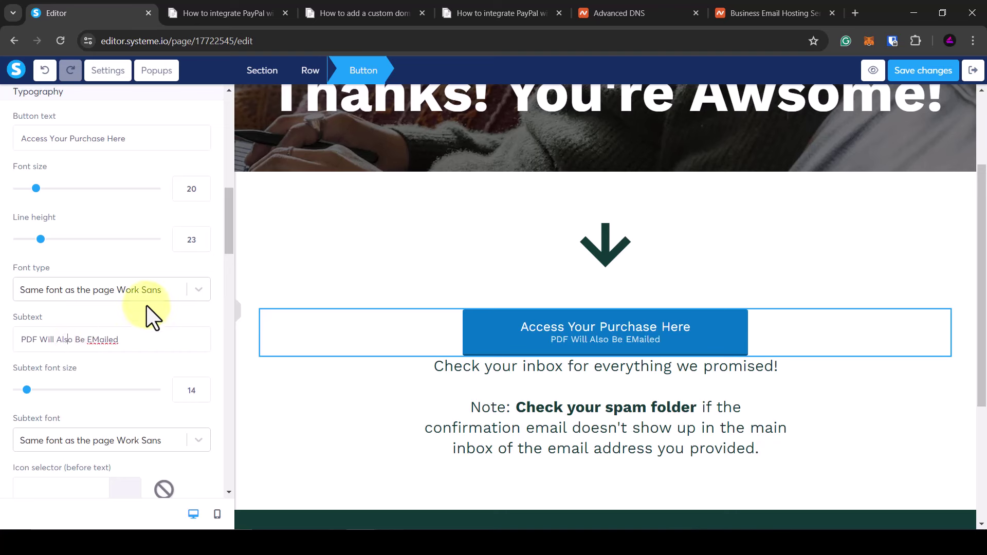
pyautogui.press('Right')
pyautogui.press('Delete')
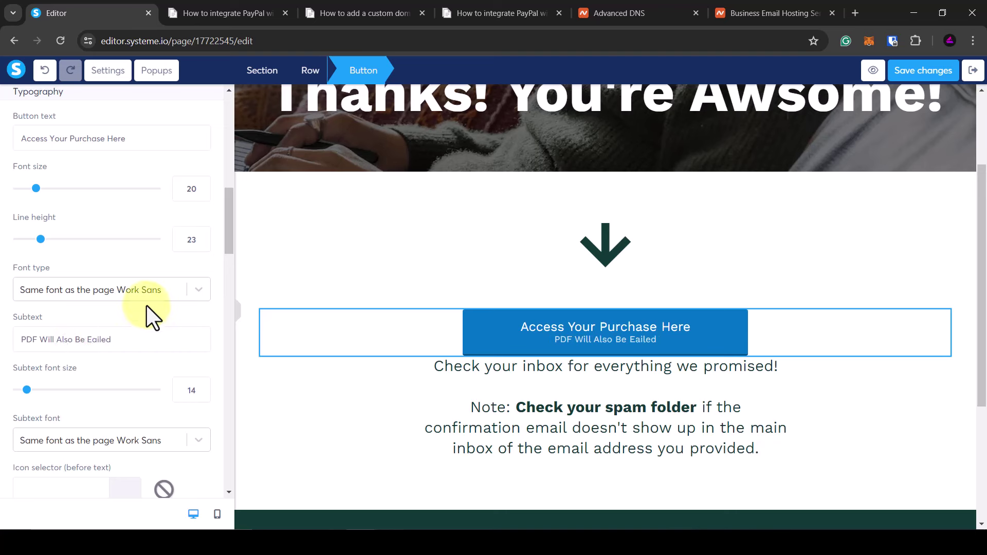
pyautogui.write('m')
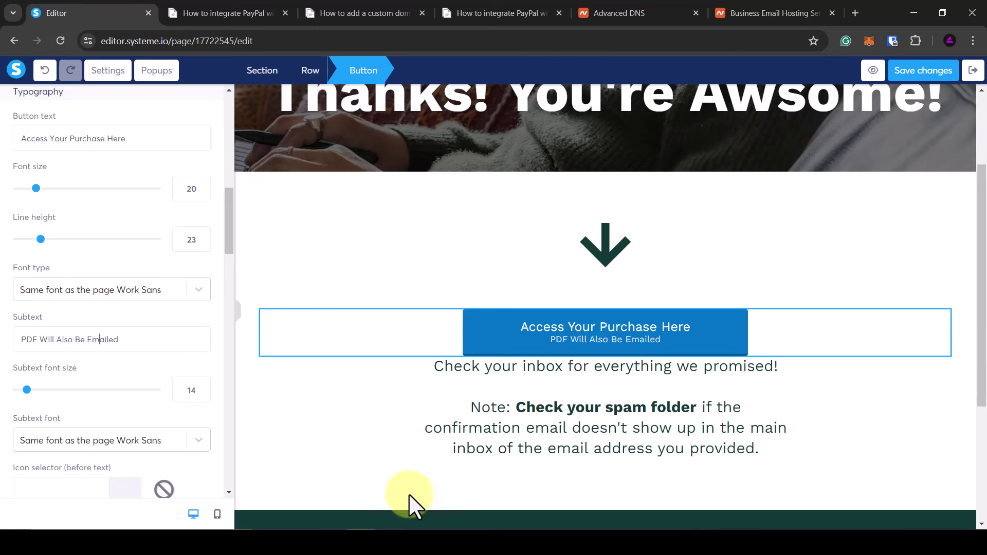
pyautogui.click(448, 400)
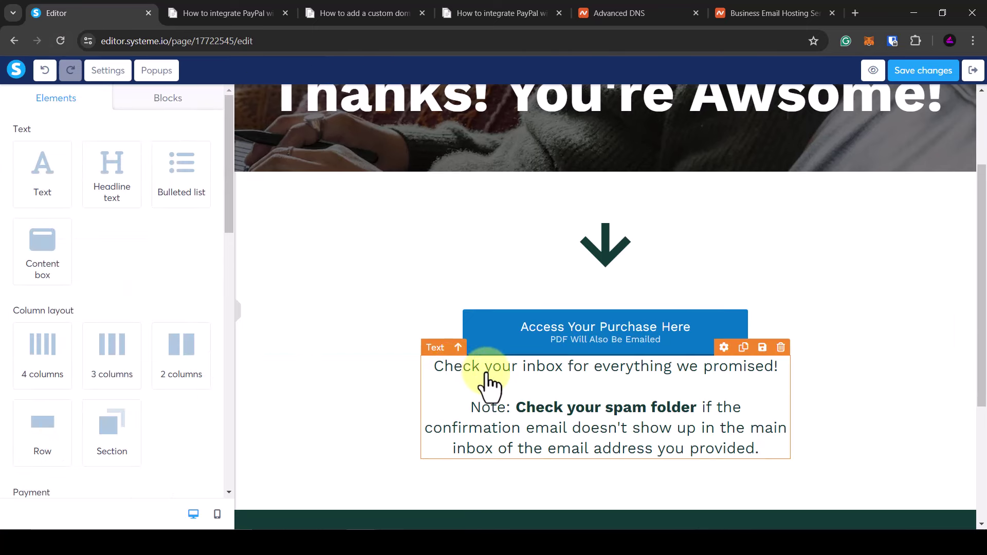
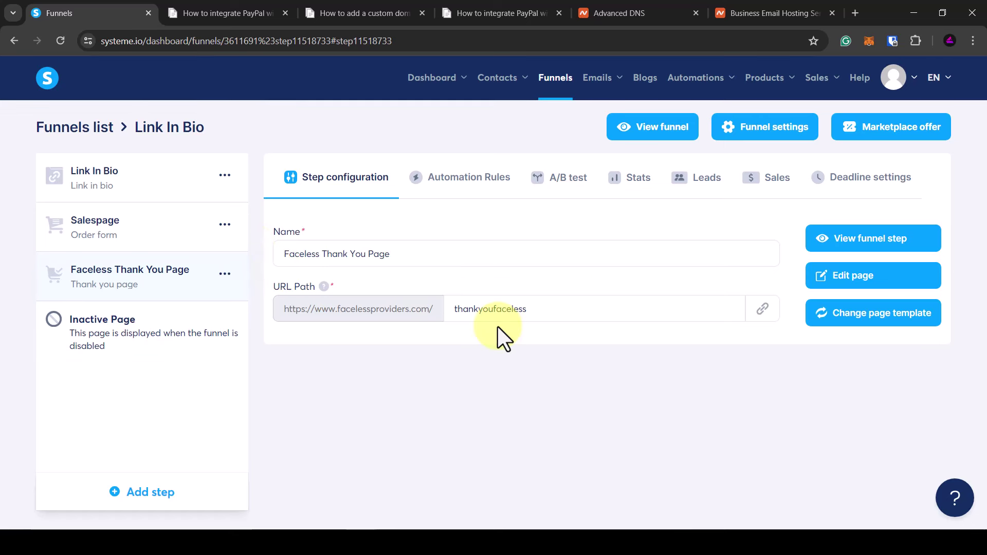
# Step: Add an automation rule with the New sale trigger to the Salespage step
pyautogui.click(131, 243)
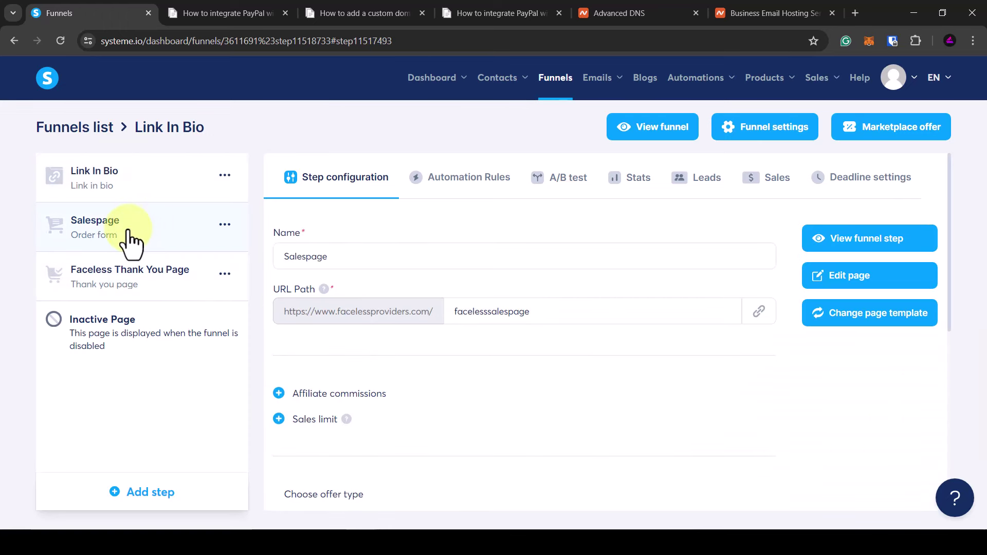
pyautogui.click(443, 177)
pyautogui.scroll(-1, 489, 246)
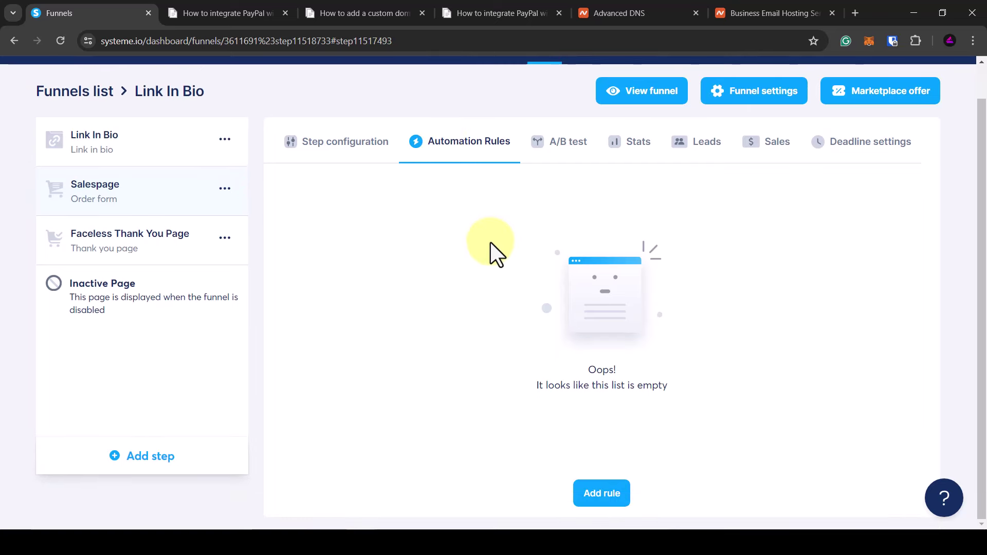
pyautogui.click(602, 494)
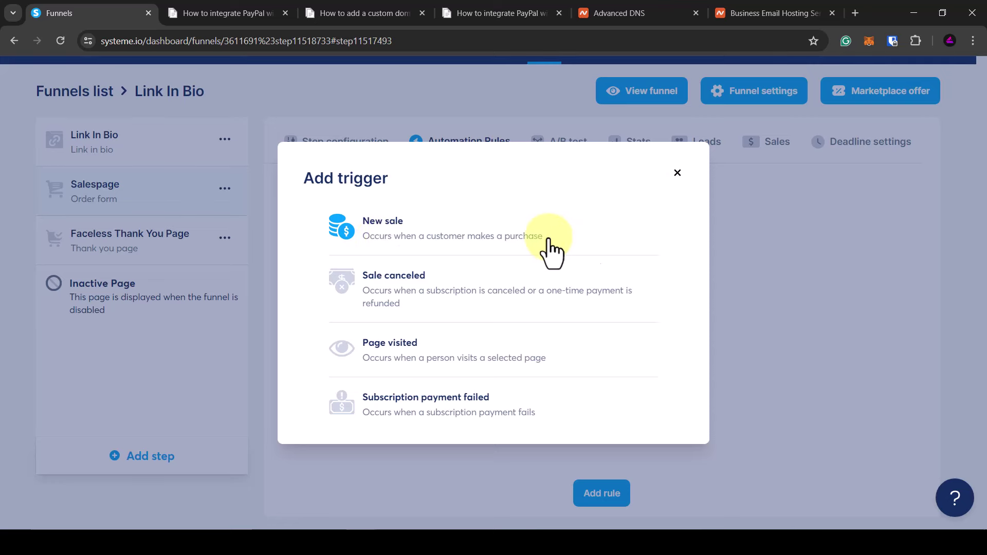
pyautogui.click(375, 238)
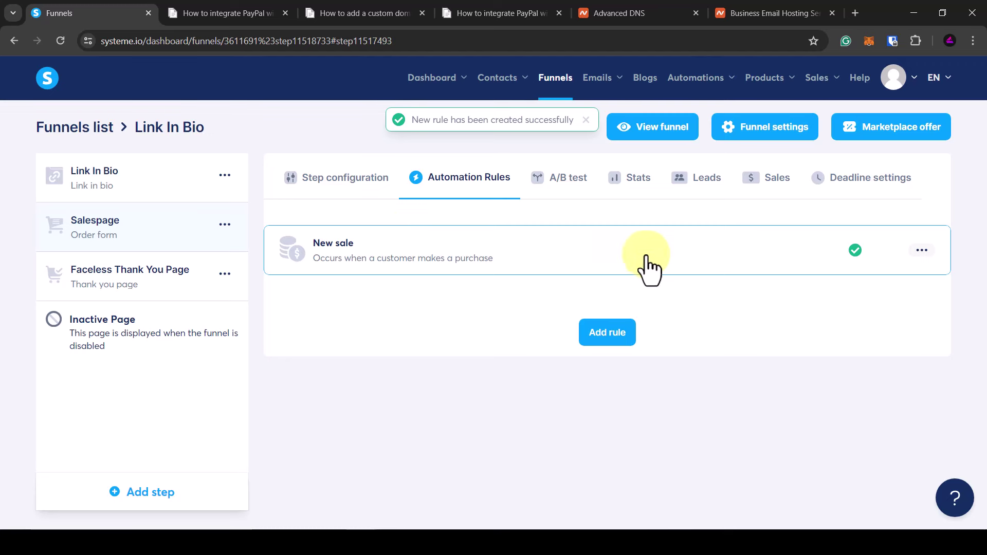
# Step: Edit the New sale automation rule and add a Send email action to it
pyautogui.click(921, 251)
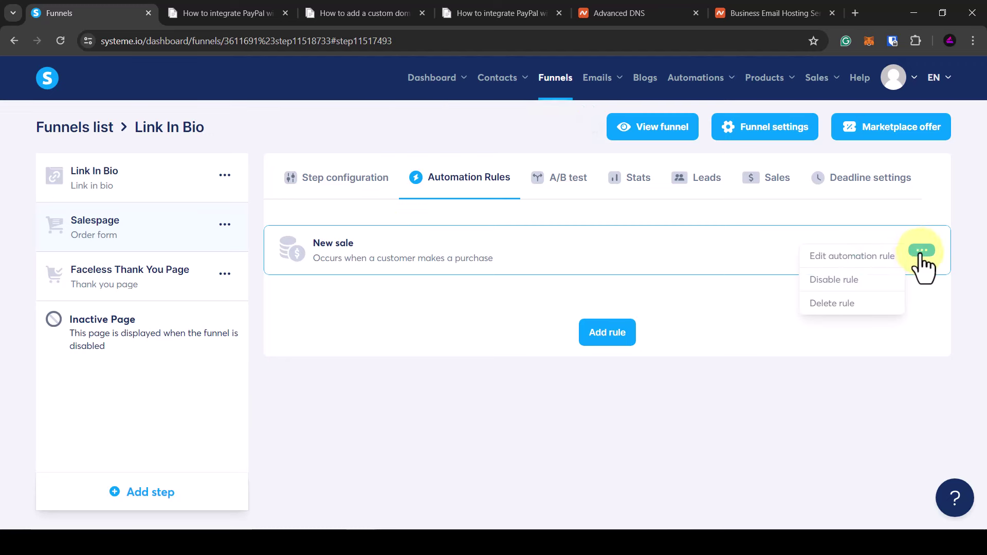
pyautogui.click(866, 259)
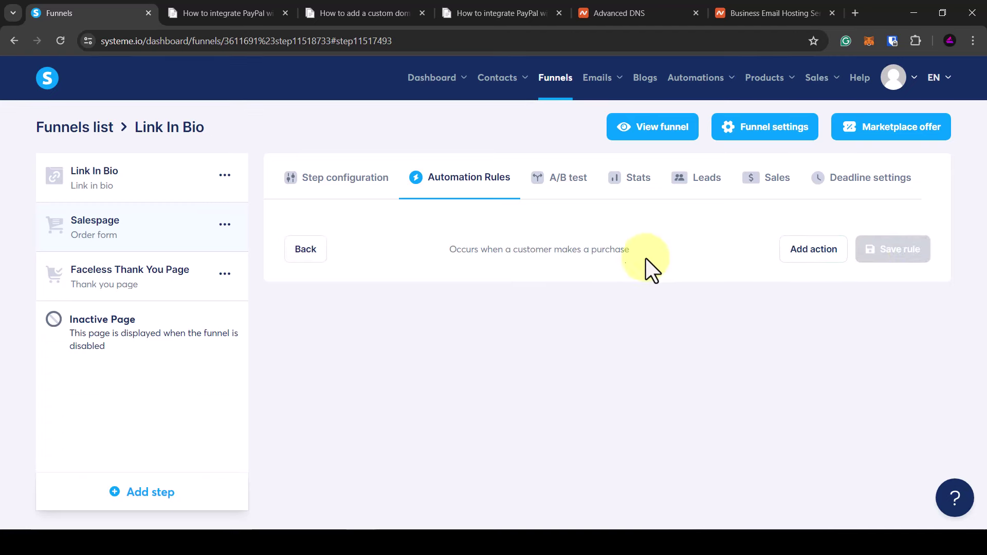
pyautogui.click(821, 254)
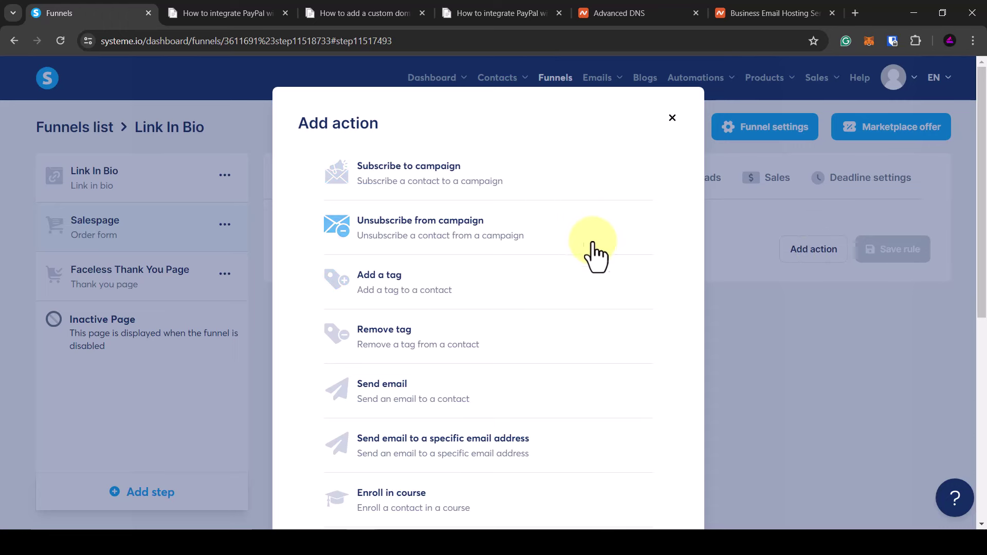
pyautogui.scroll(-1, 601, 239)
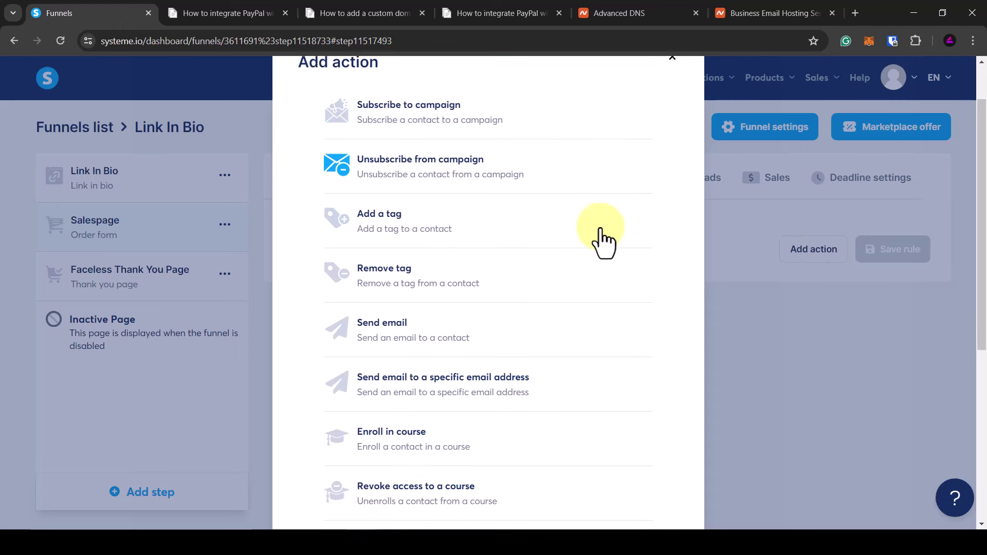
pyautogui.click(400, 349)
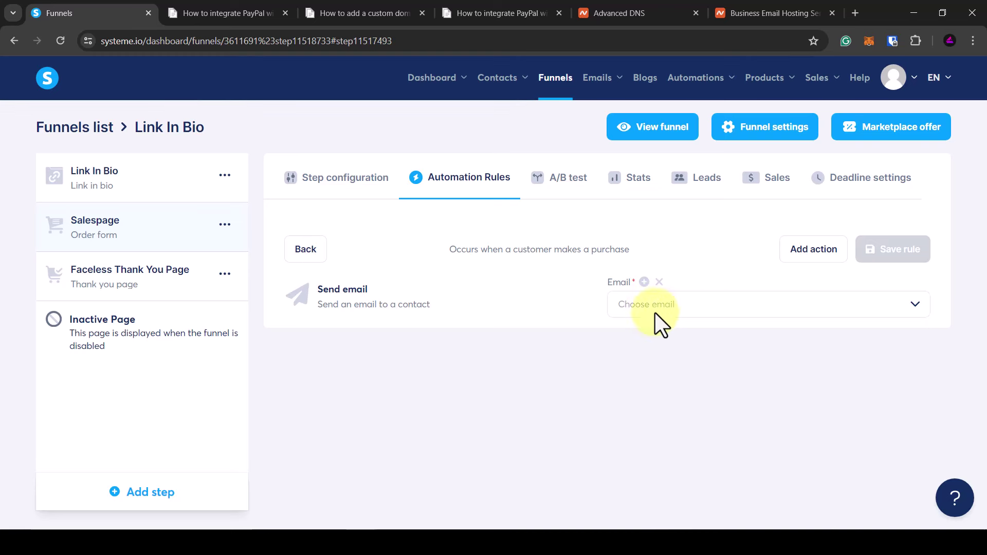
# Step: Create a new email message for the Send email action with "Thank You For Your Purchase" as both subject and preview
pyautogui.click(678, 311)
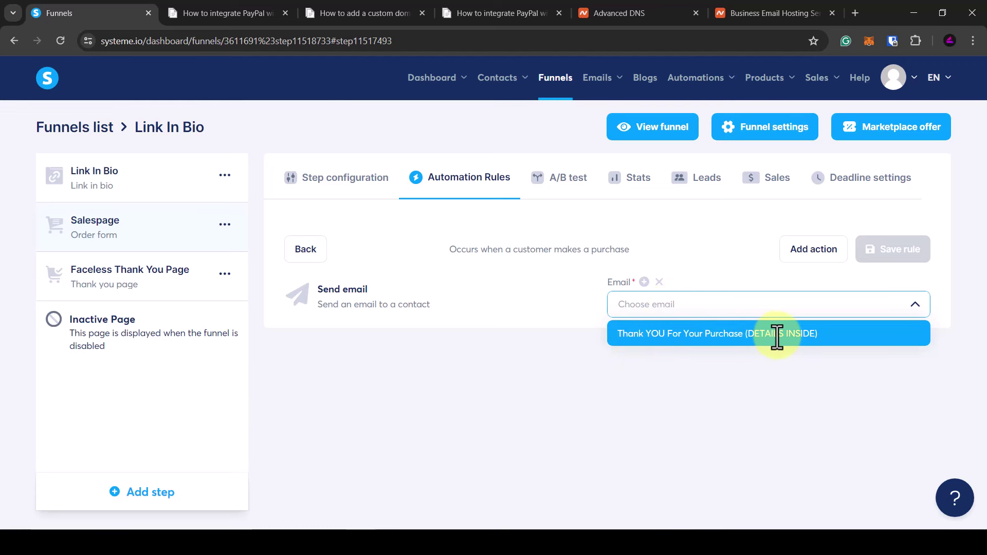
pyautogui.click(598, 309)
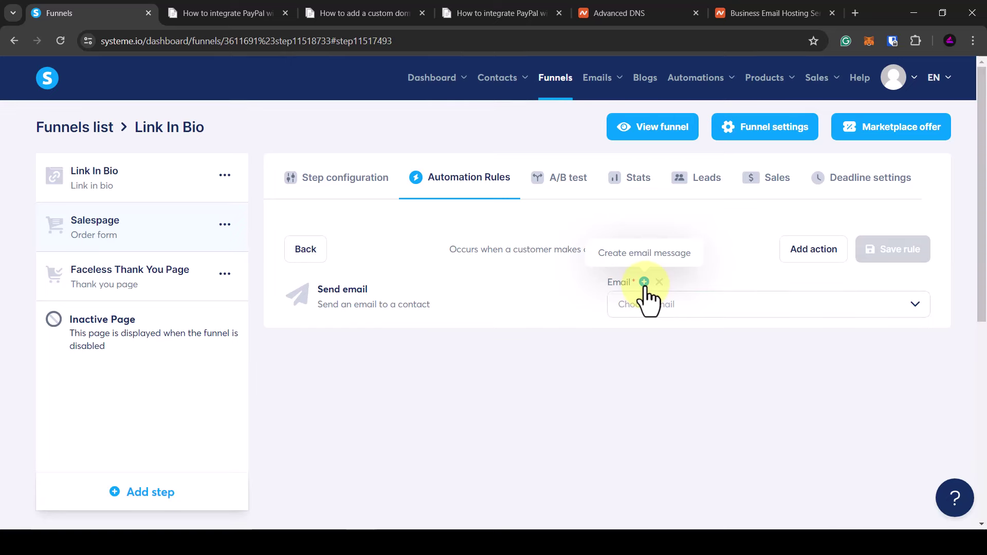
pyautogui.click(644, 281)
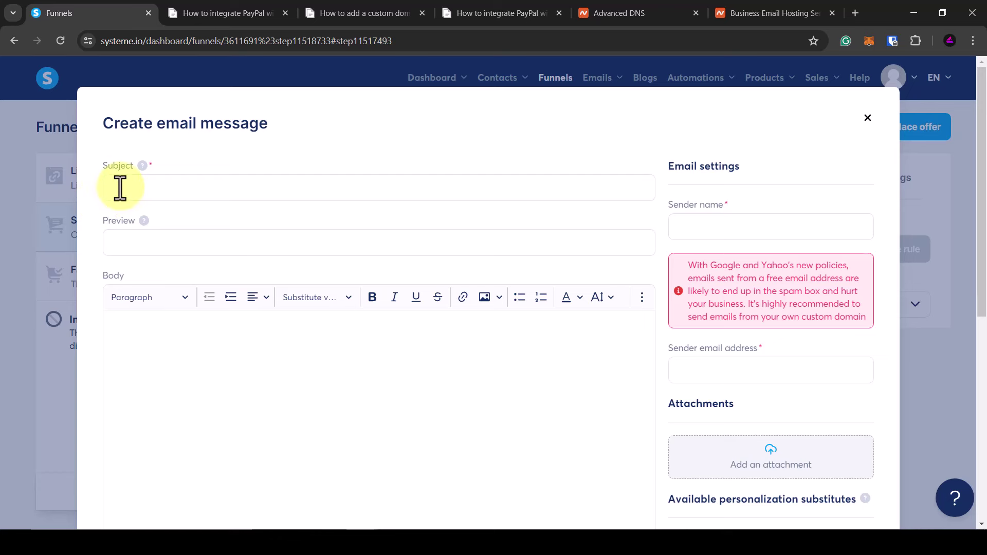
pyautogui.click(137, 189)
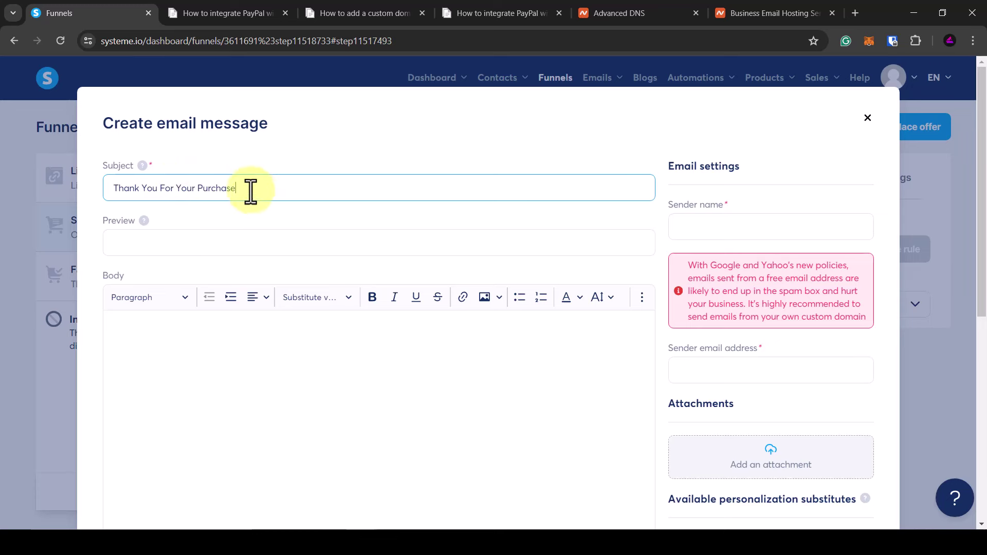
pyautogui.moveTo(249, 192); pyautogui.dragTo(48, 203)
pyautogui.hotkey('ctrl', 'c')
pyautogui.click(107, 239)
pyautogui.hotkey('ctrl', 'v')
# Step: Write the email body "Access your digital products here:" and "See attached for your goods.", and attach FacelessBlueprintforMenProductLinks.pdf
pyautogui.click(156, 353)
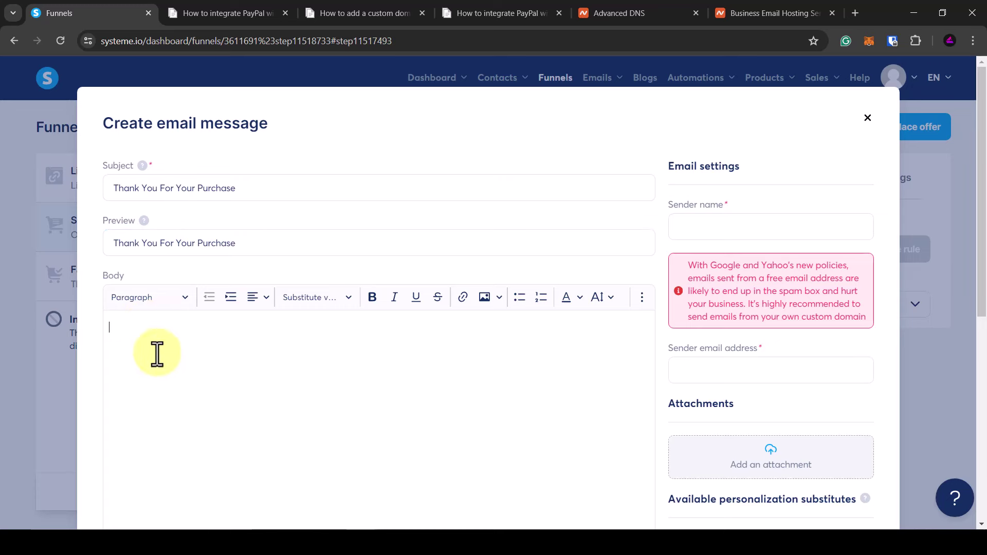
pyautogui.hotkey('ctrl', 'v')
pyautogui.moveTo(236, 330); pyautogui.dragTo(57, 326)
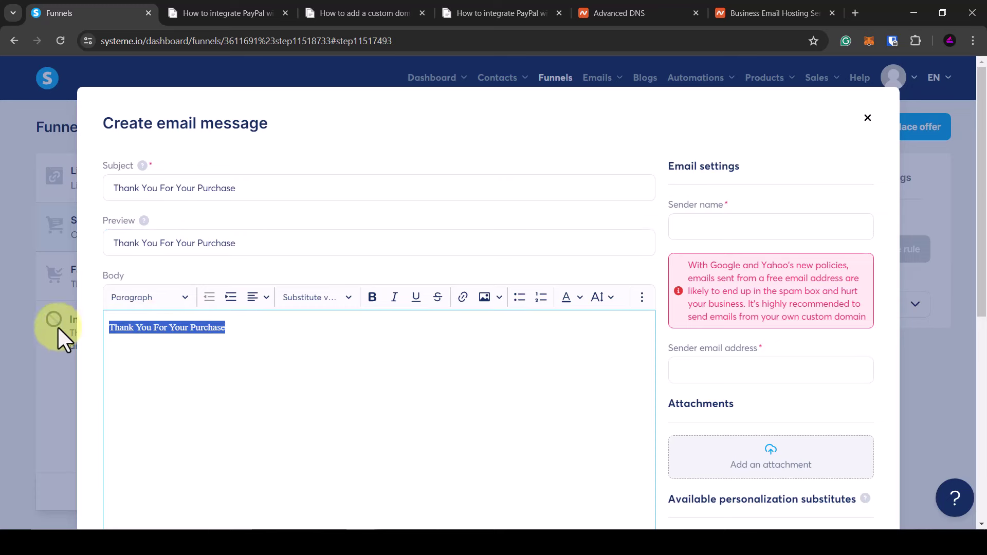
pyautogui.write('Acce')
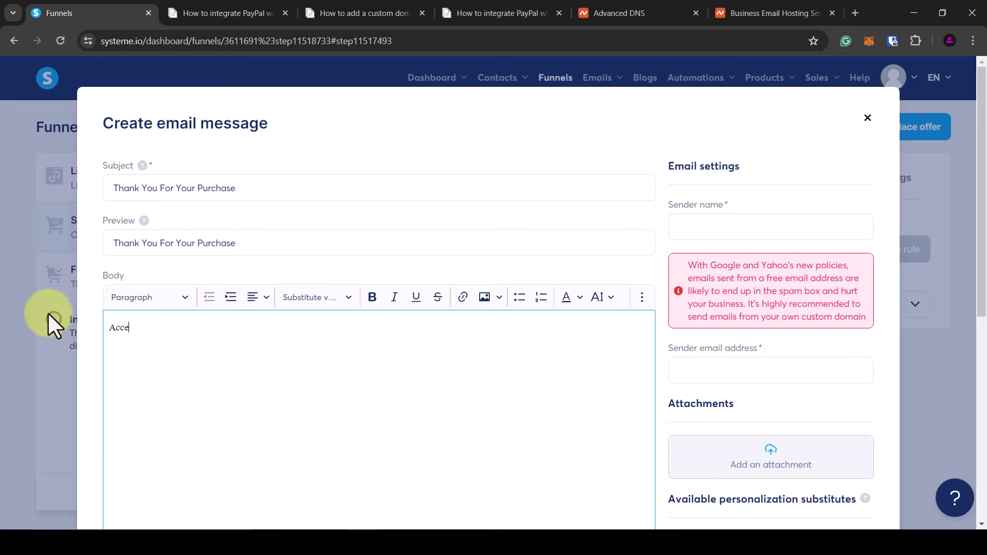
pyautogui.write('ss your digital products here')
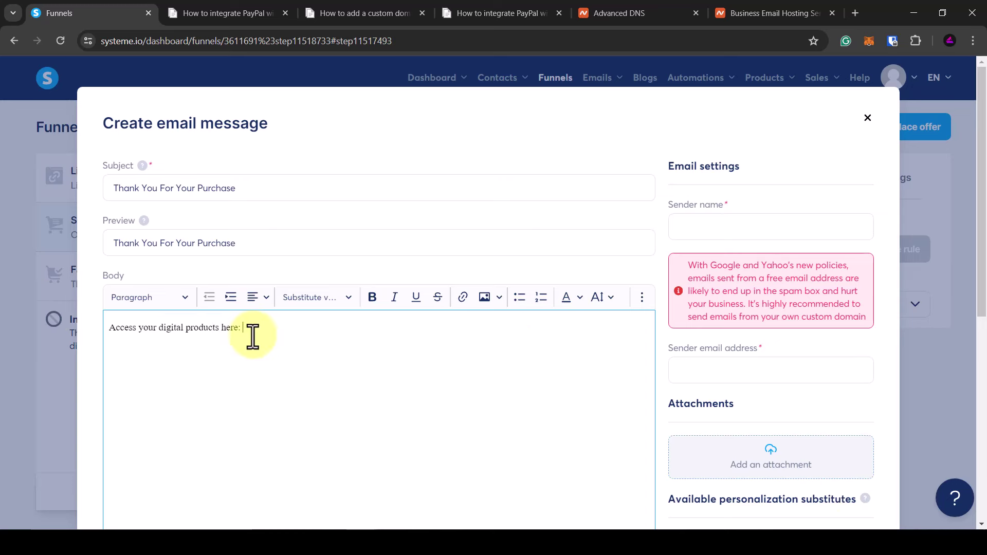
pyautogui.moveTo(238, 329); pyautogui.dragTo(271, 334)
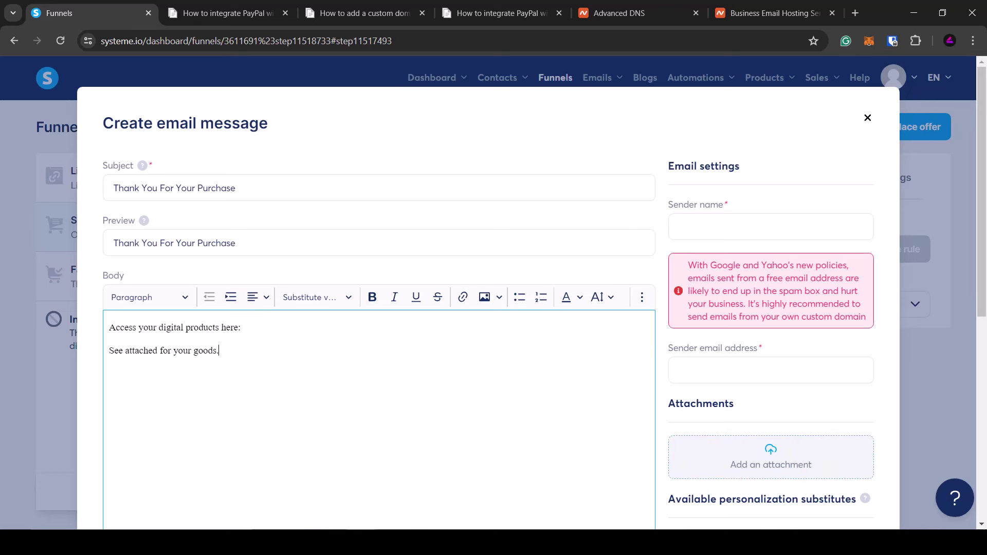
pyautogui.moveTo(936, 298); pyautogui.dragTo(761, 470)
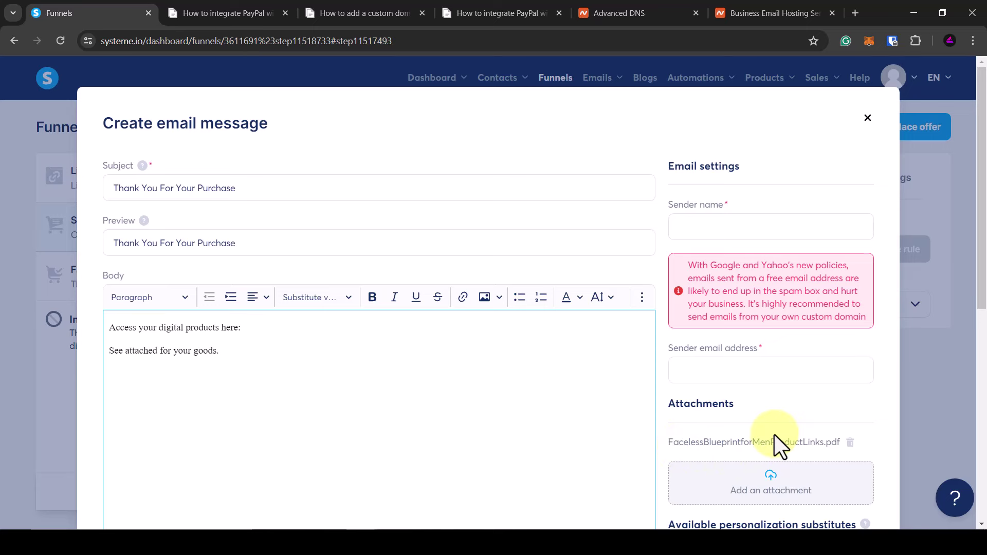
# Step: Set the email's sender name to "Faceless Digital Marketing" and fill in the business sender email address
pyautogui.scroll(-1, 727, 315)
pyautogui.click(800, 161)
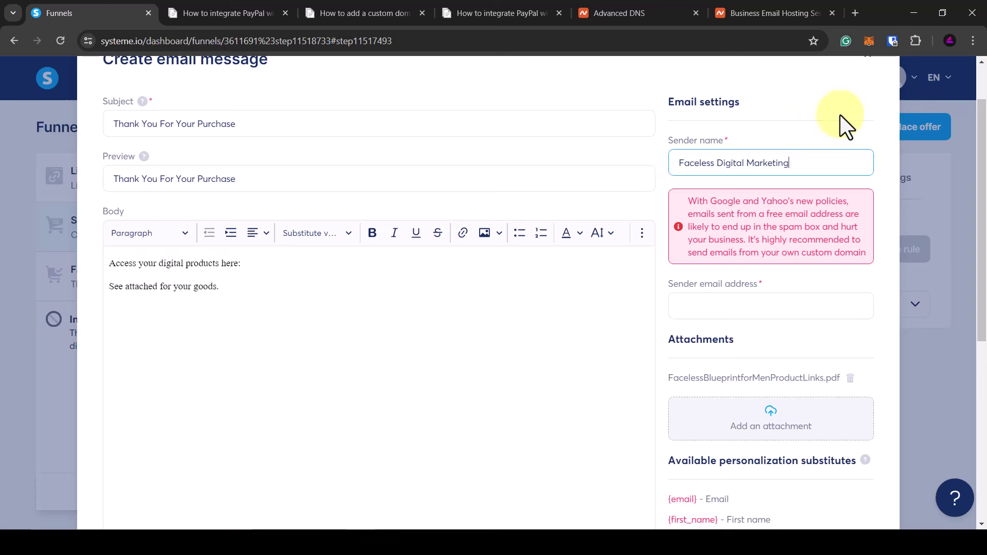
pyautogui.moveTo(802, 163); pyautogui.dragTo(625, 163)
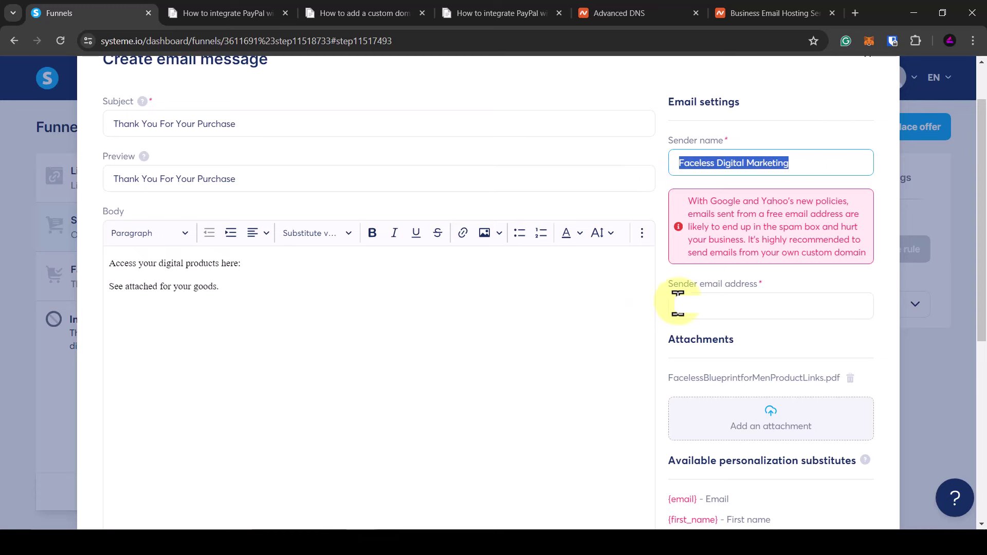
pyautogui.click(778, 308)
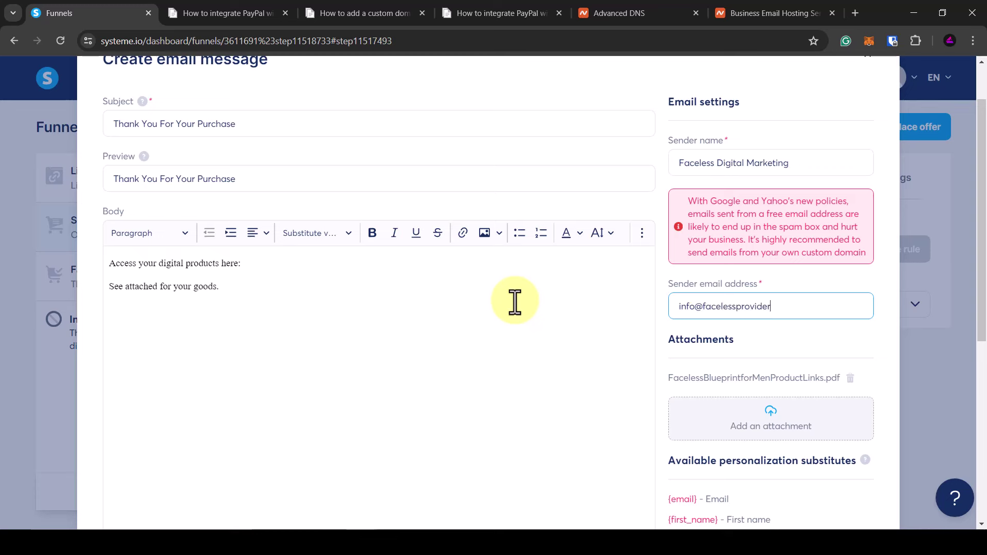
pyautogui.click(559, 379)
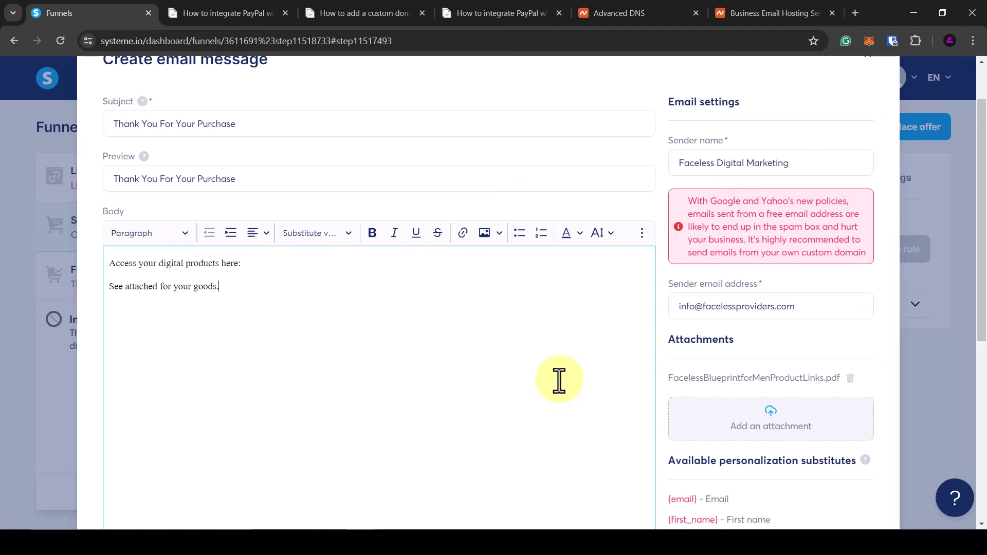
# Step: Save the email message and the New sale automation rule that sends it
pyautogui.scroll(-3, 593, 363)
pyautogui.scroll(-3, 593, 366)
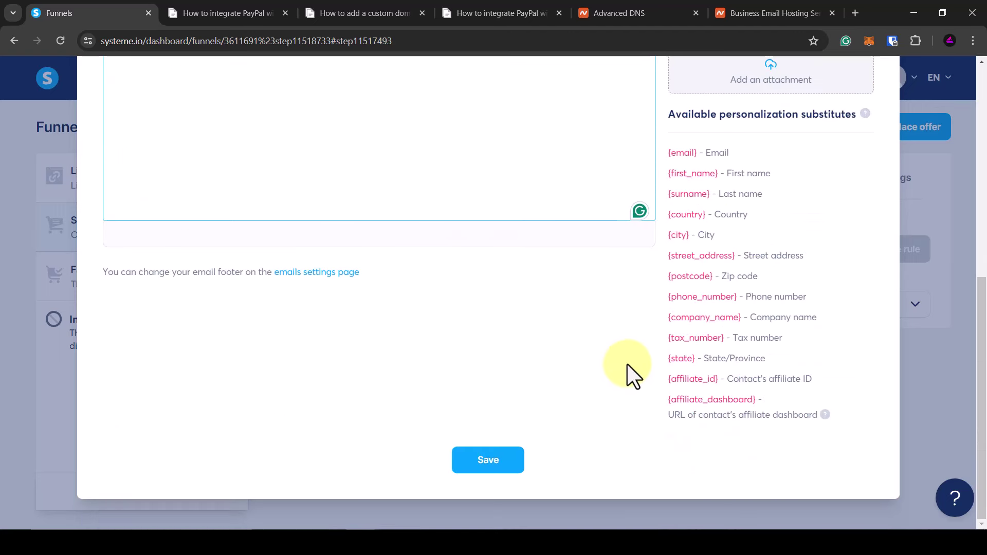
pyautogui.click(506, 466)
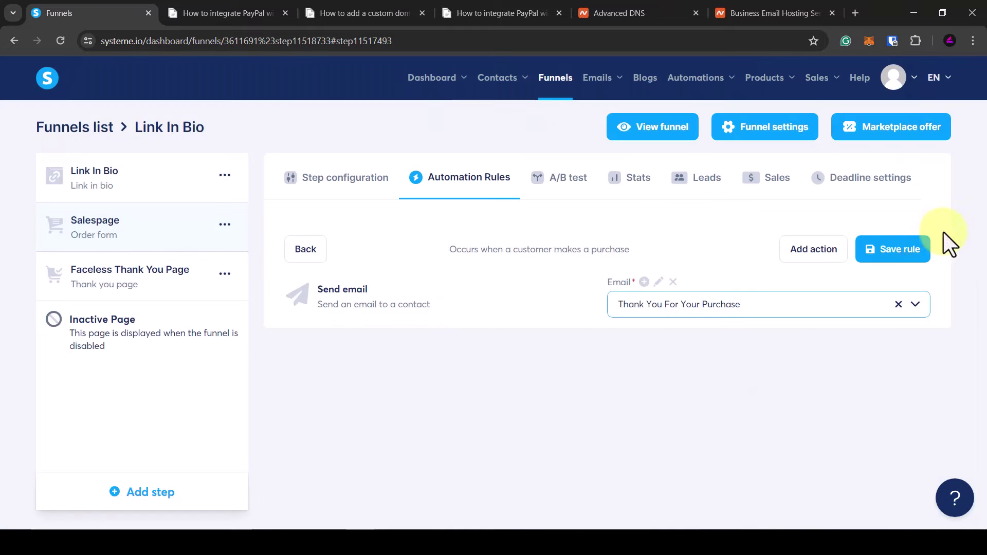
pyautogui.click(907, 256)
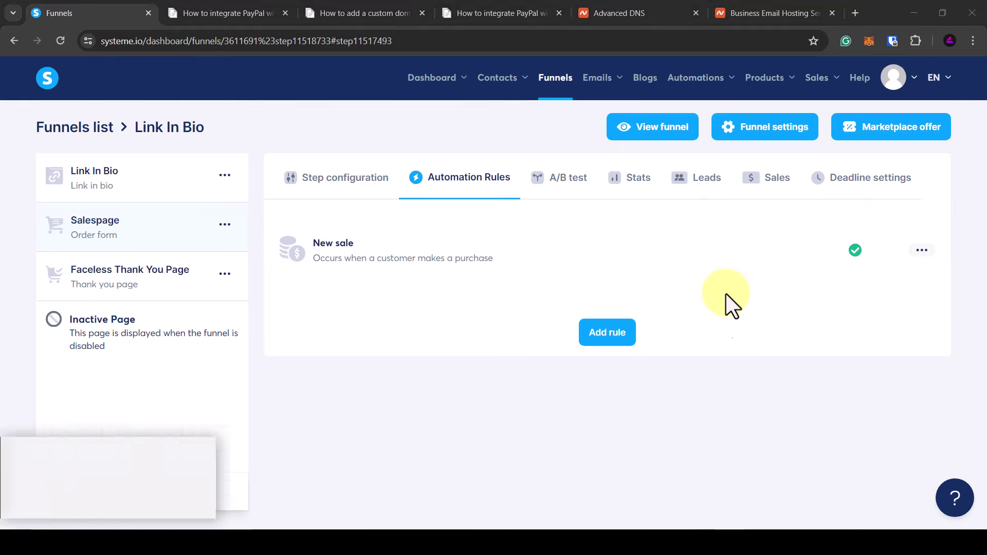
pyautogui.click(609, 342)
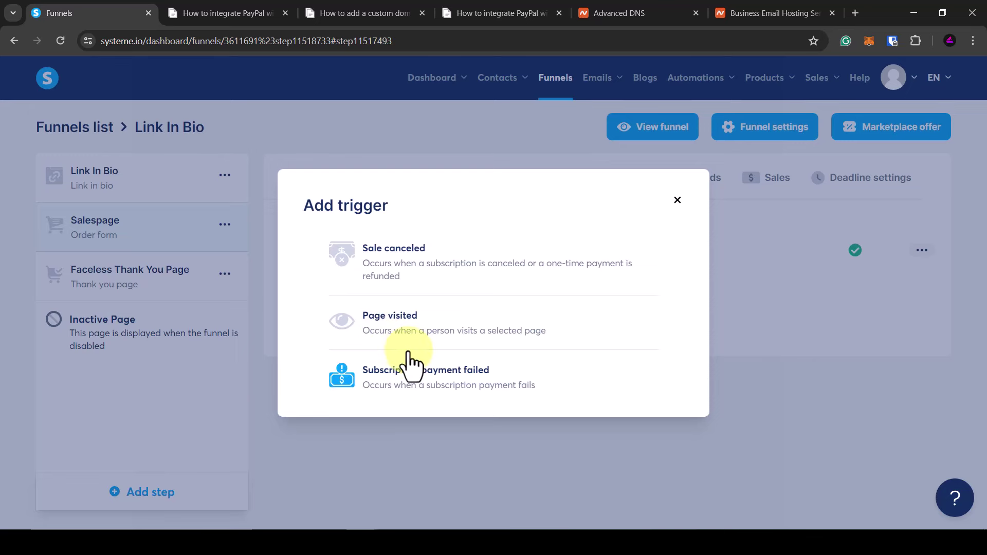
pyautogui.click(751, 301)
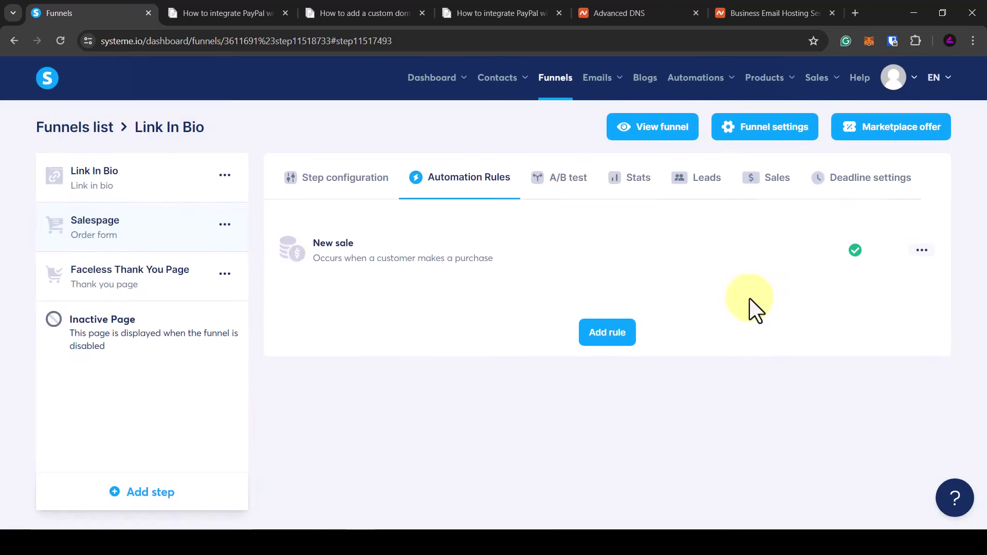
# Step: Edit the New sale automation rule and add an Add a tag action to it
pyautogui.click(924, 251)
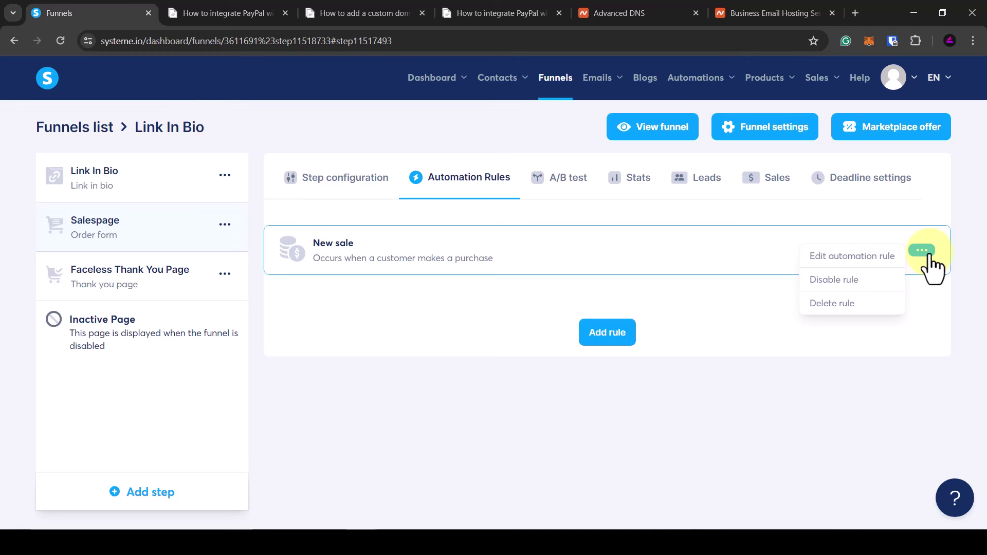
pyautogui.click(882, 261)
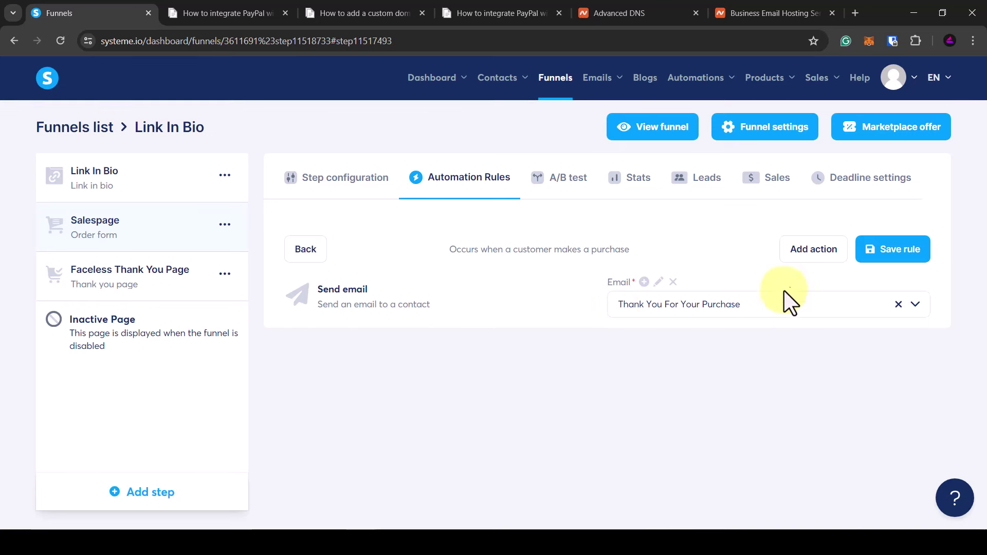
pyautogui.click(816, 252)
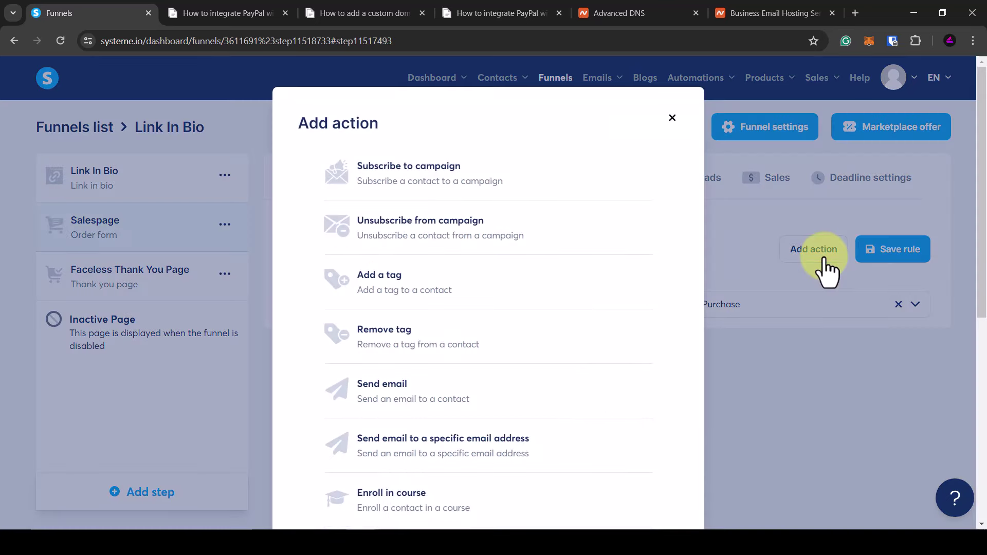
pyautogui.click(414, 290)
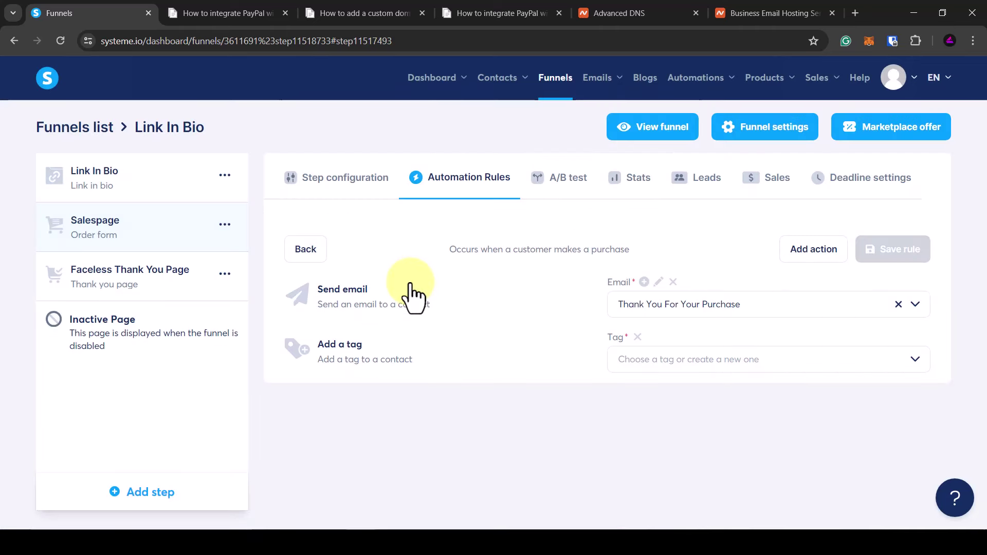
pyautogui.click(641, 367)
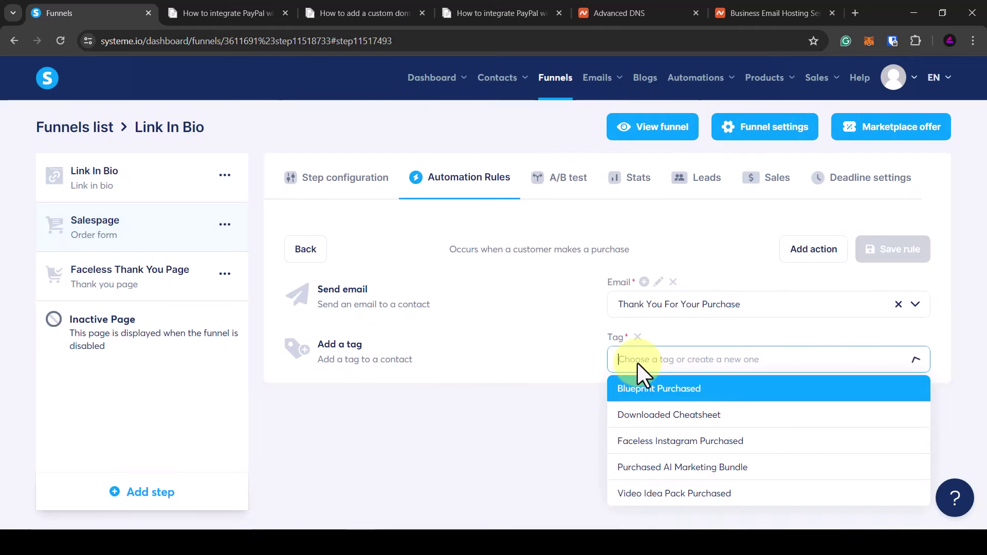
pyautogui.click(637, 362)
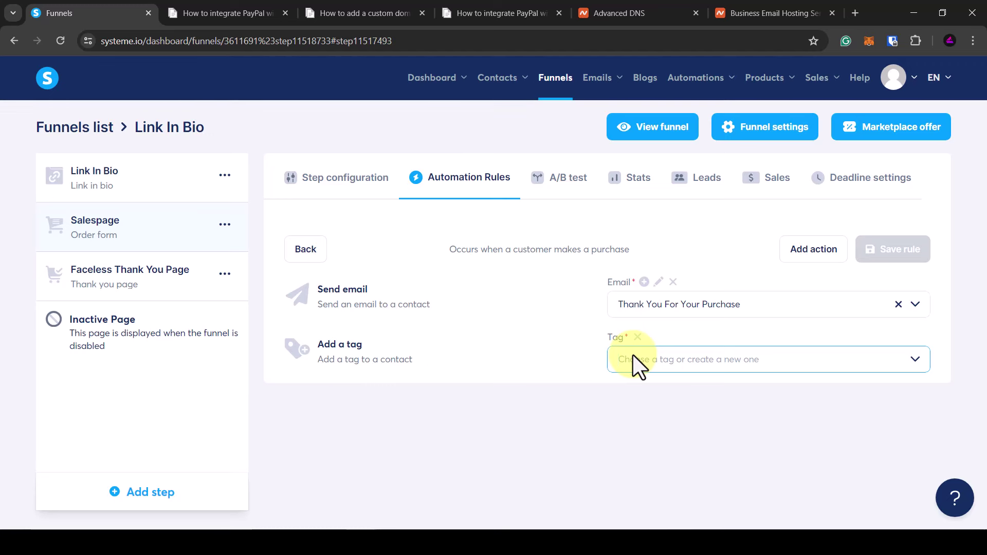
pyautogui.write('Product Purc')
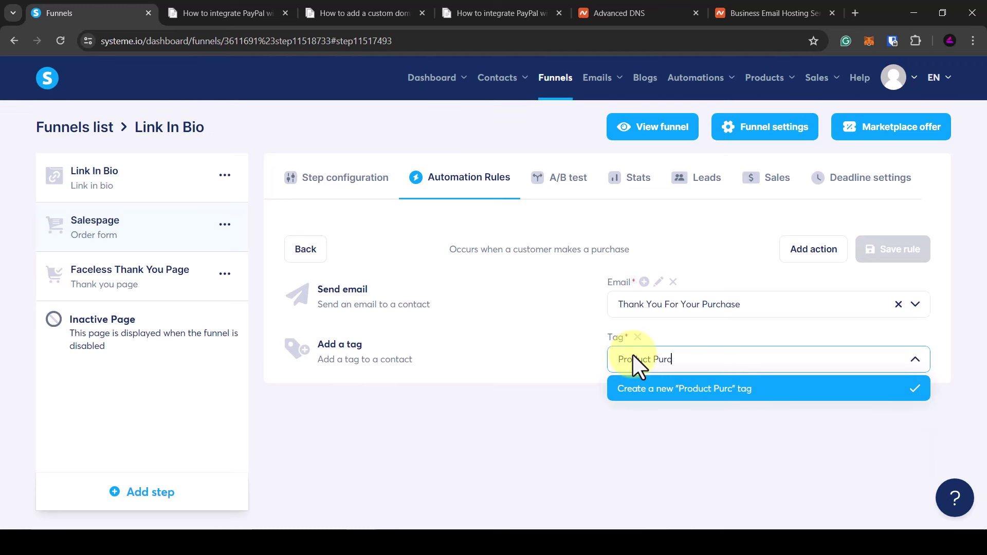
pyautogui.write('hased')
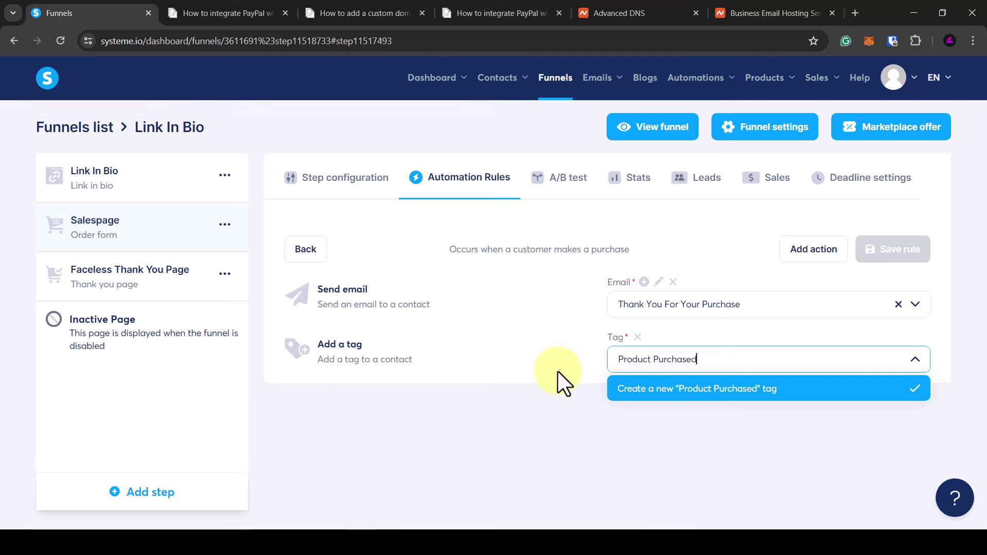
pyautogui.click(558, 373)
# Step: Create a new "Product Purchased" tag for the Add a tag action and save the rule
pyautogui.click(659, 366)
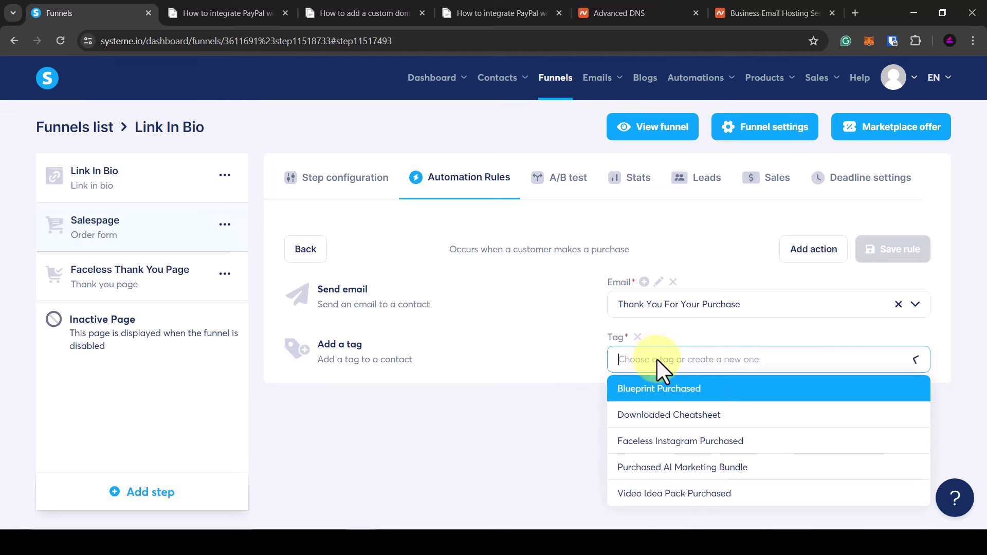
pyautogui.write('P')
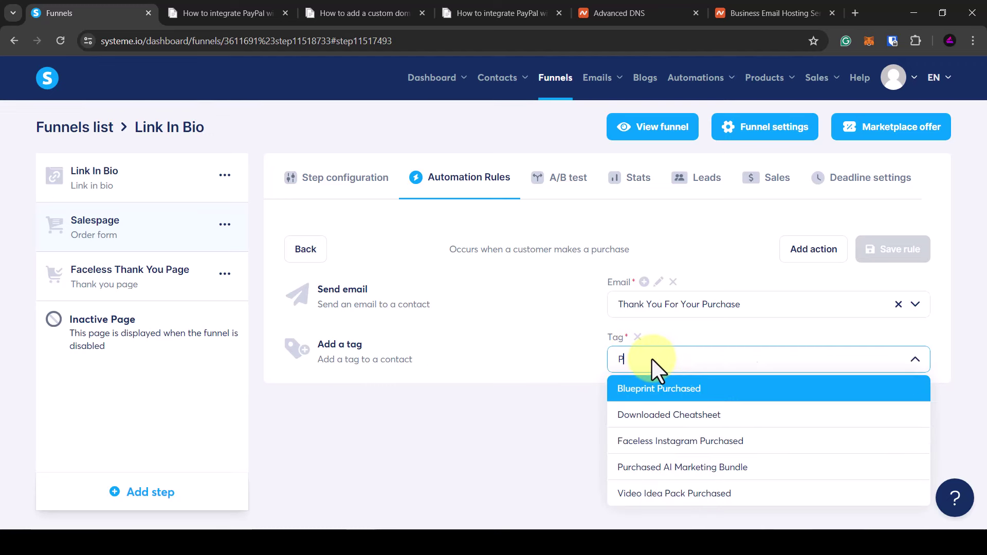
pyautogui.write('roduct Purchased')
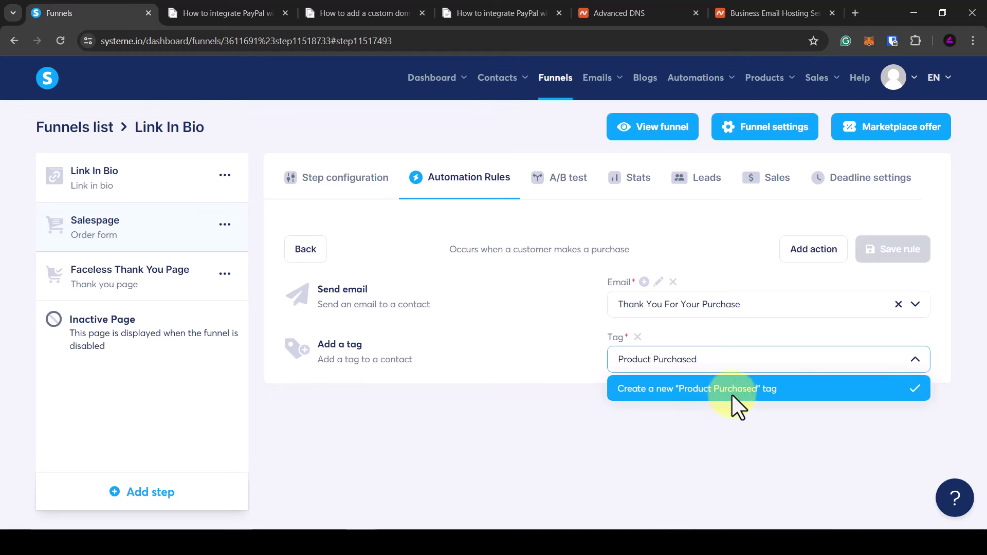
pyautogui.click(915, 390)
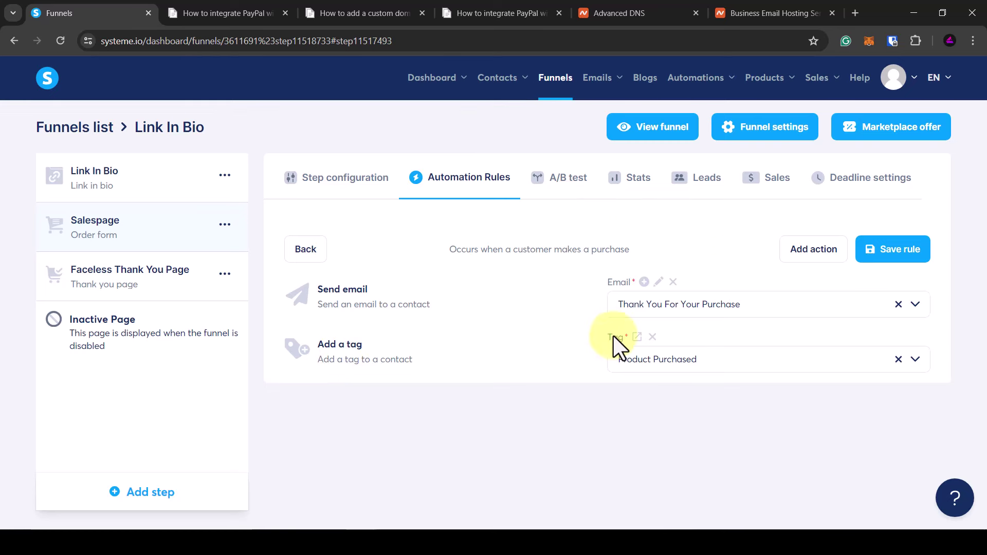
pyautogui.click(894, 251)
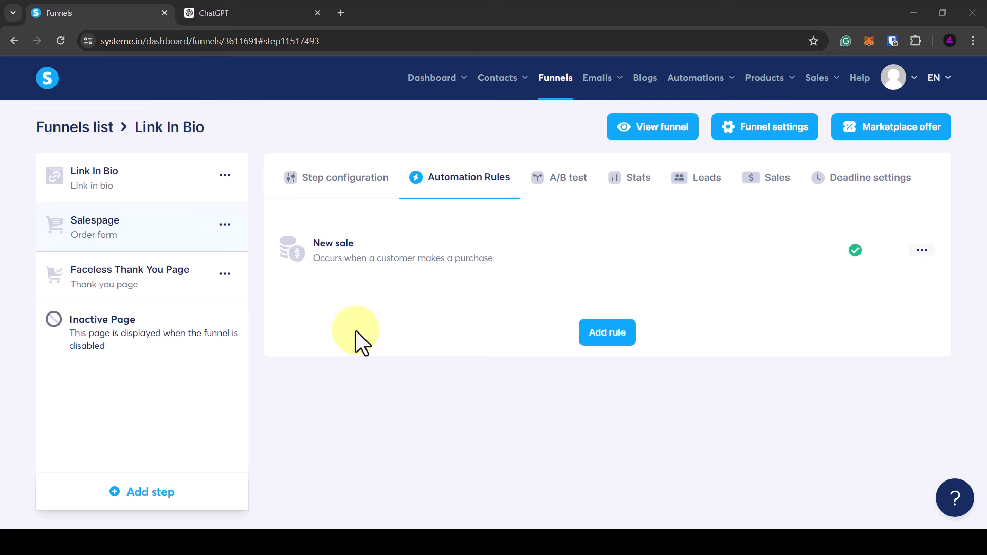
# Step: Review the actions of the New sale automation rule and open the list of email campaigns
pyautogui.click(392, 260)
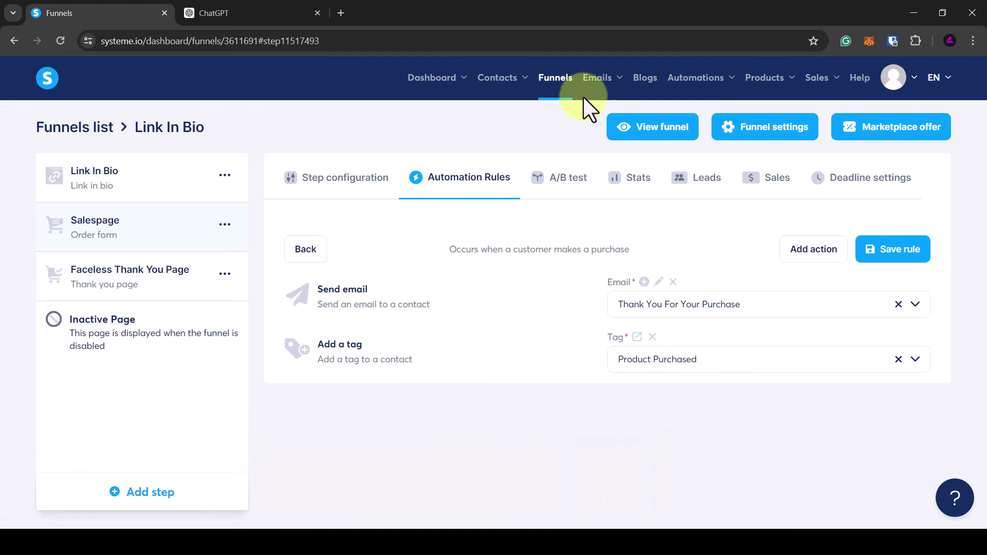
pyautogui.moveTo(599, 87)
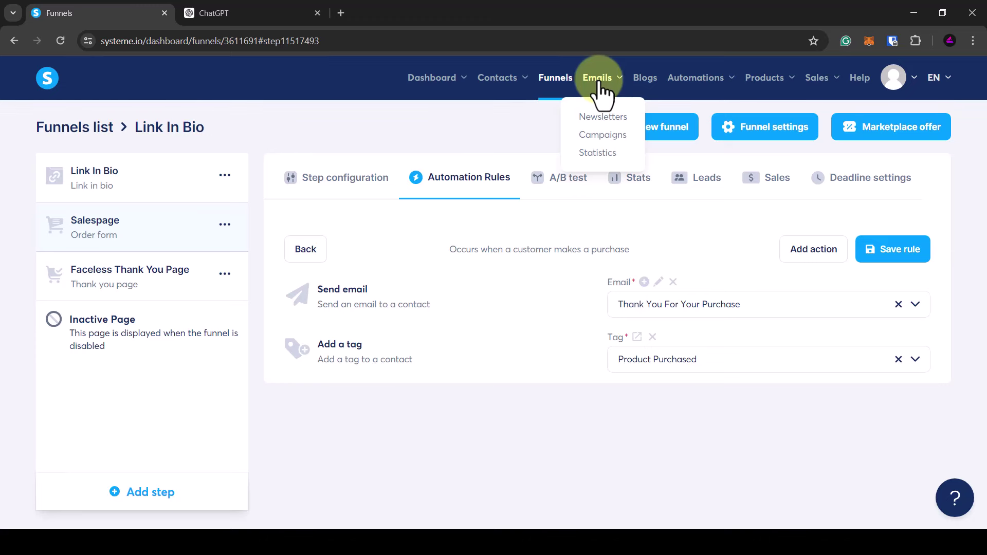
pyautogui.click(607, 136)
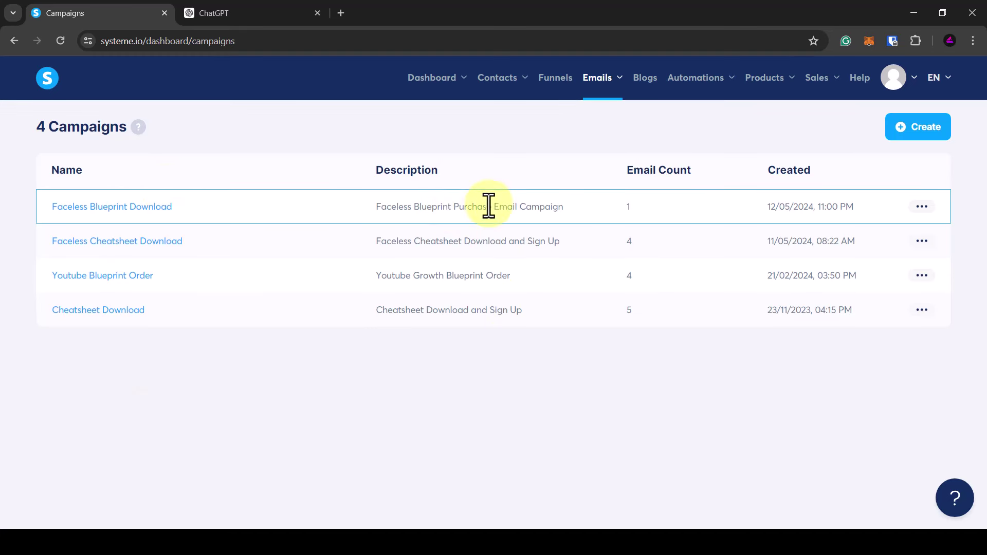
# Step: Create an email campaign with both its name and description set to "Welcome"
pyautogui.click(915, 135)
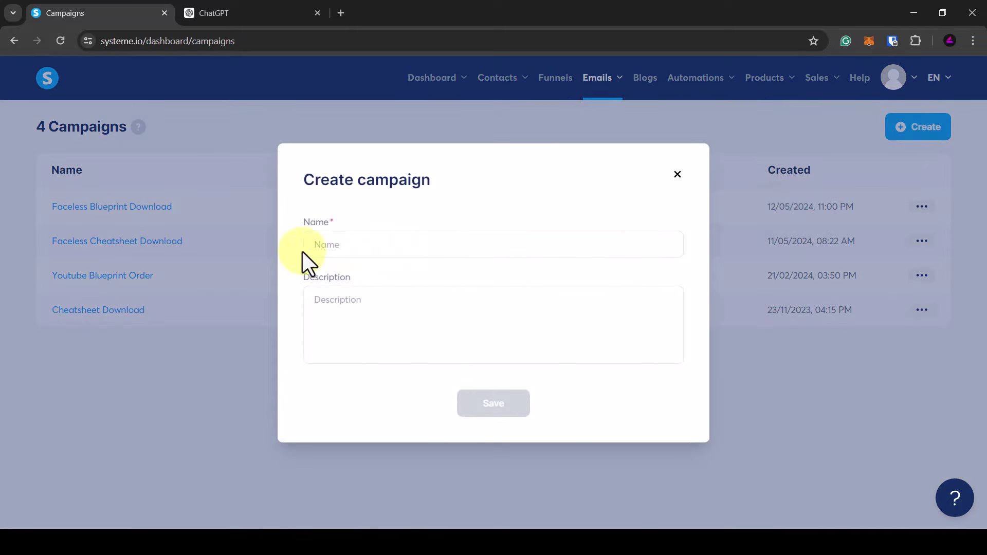
pyautogui.click(348, 242)
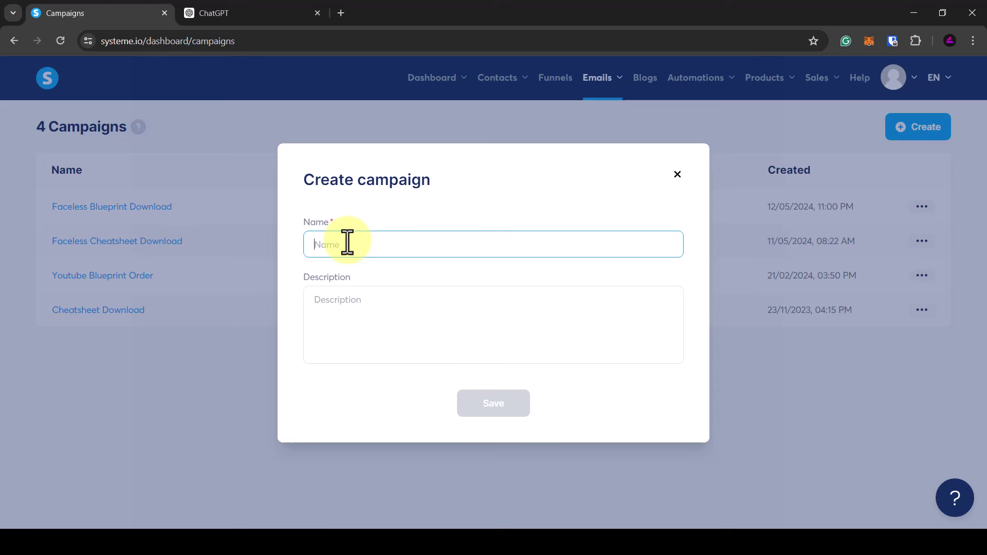
pyautogui.write('Welcome')
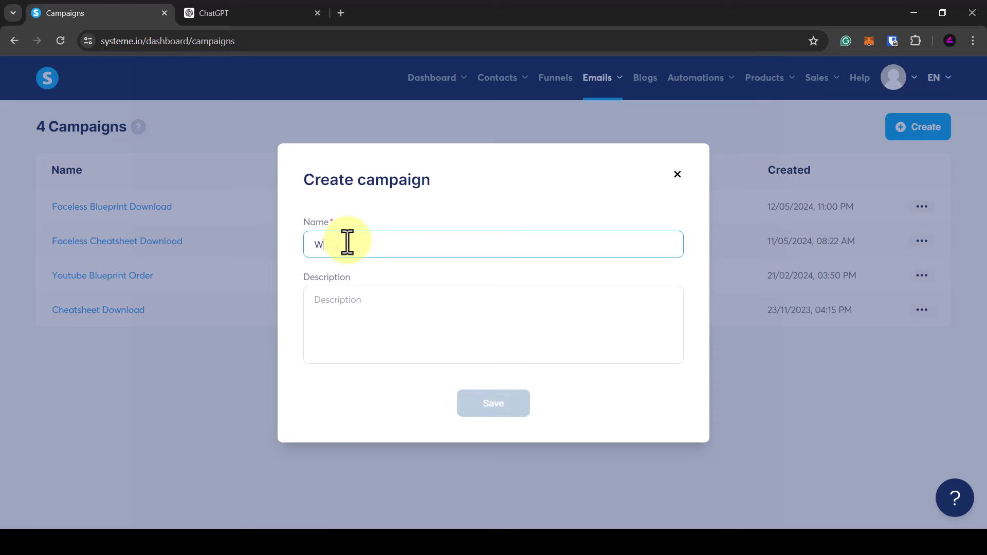
pyautogui.click(369, 297)
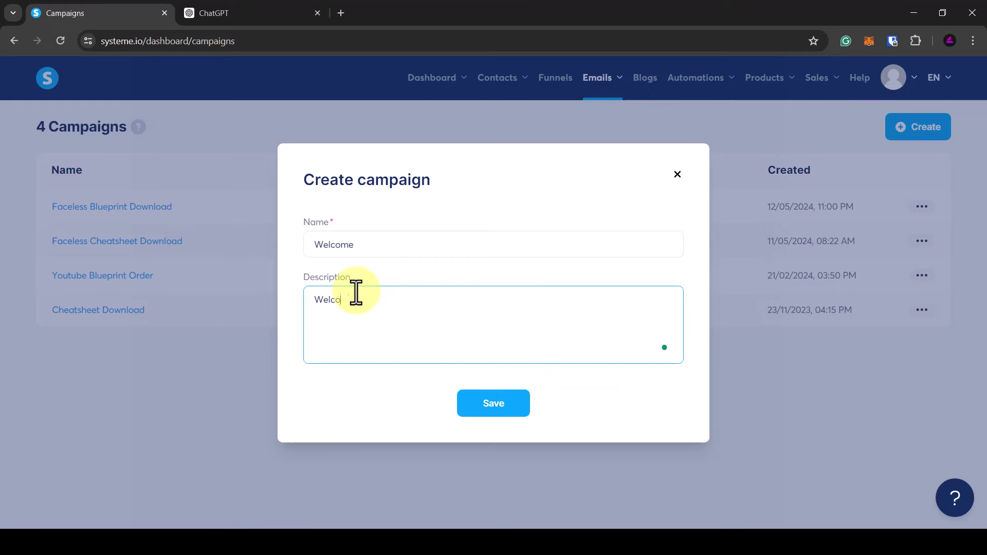
pyautogui.click(501, 409)
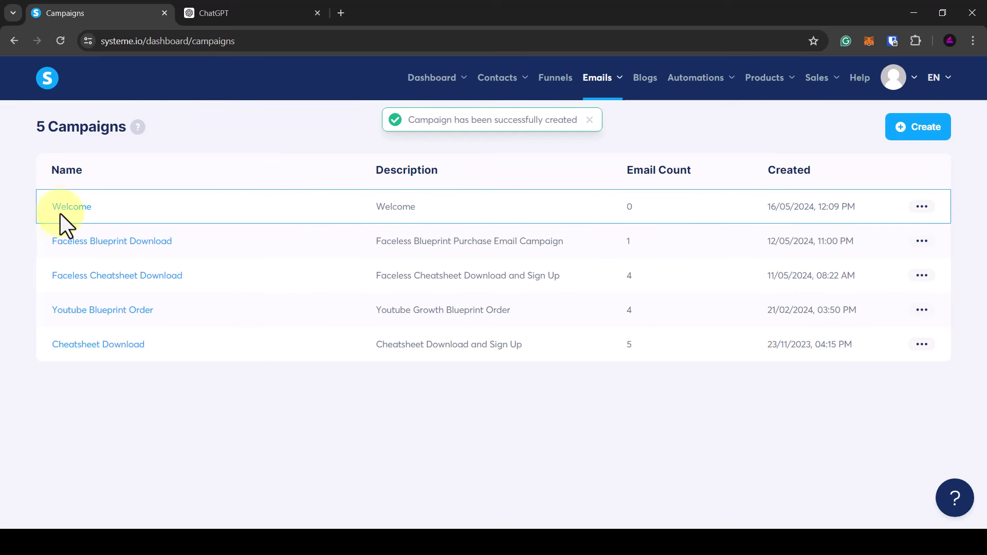
# Step: Add an email to the Welcome campaign with subject "Welcome", sender name "Faceless Providers" and the company's sender email, using the Classic editor
pyautogui.click(71, 208)
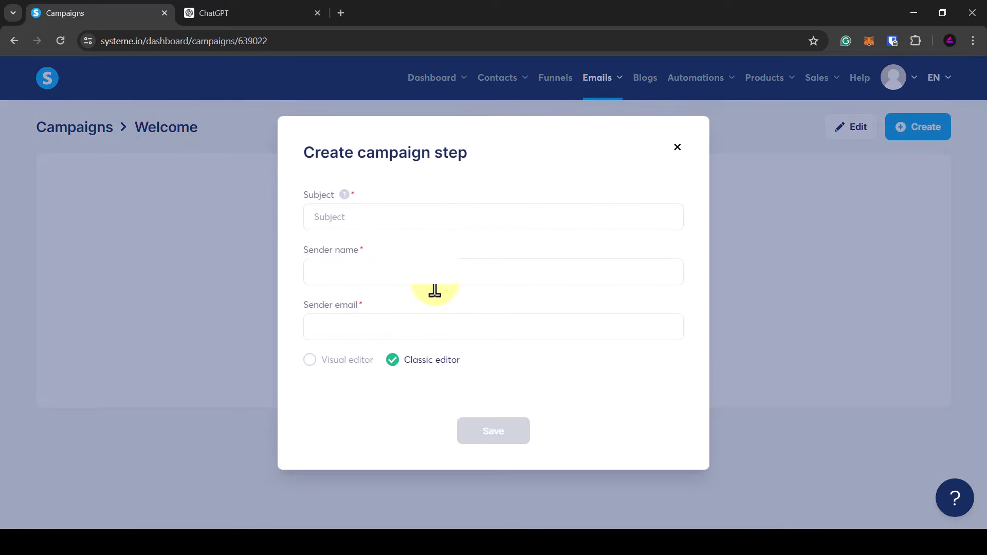
pyautogui.click(438, 275)
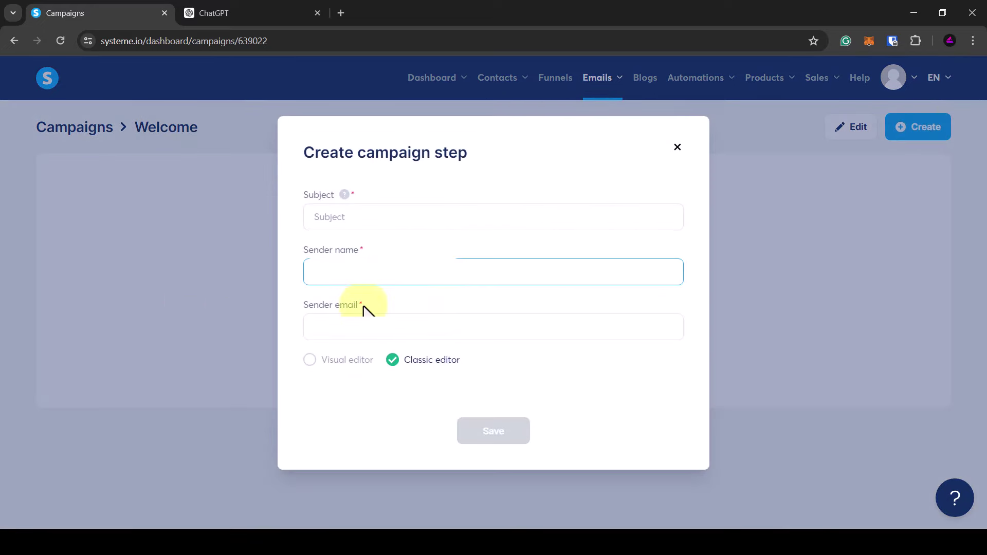
pyautogui.click(333, 333)
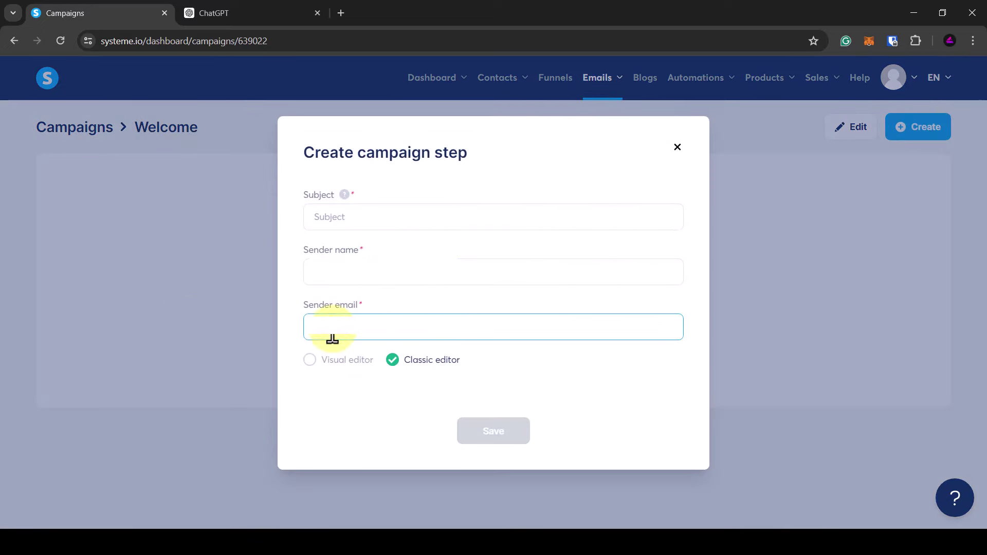
pyautogui.click(341, 250)
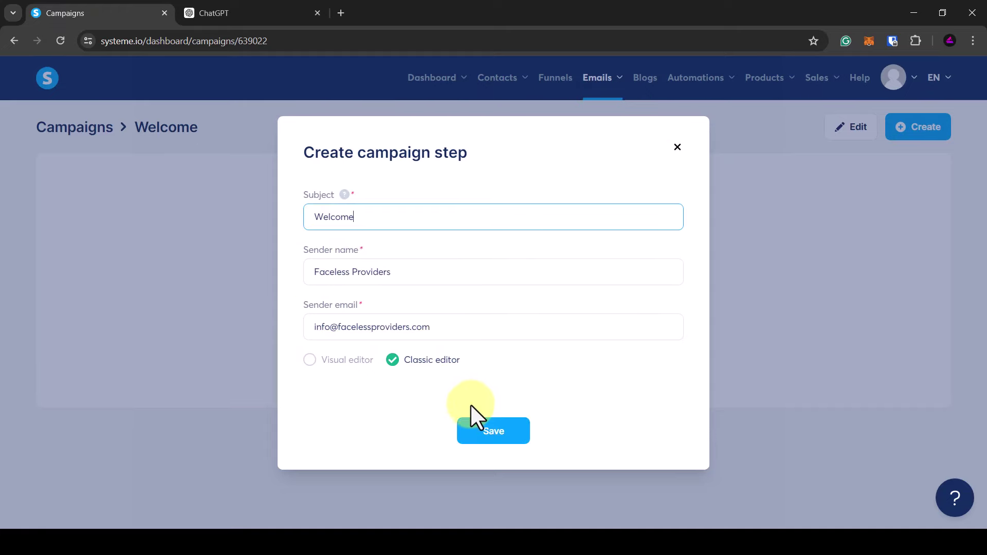
pyautogui.click(477, 437)
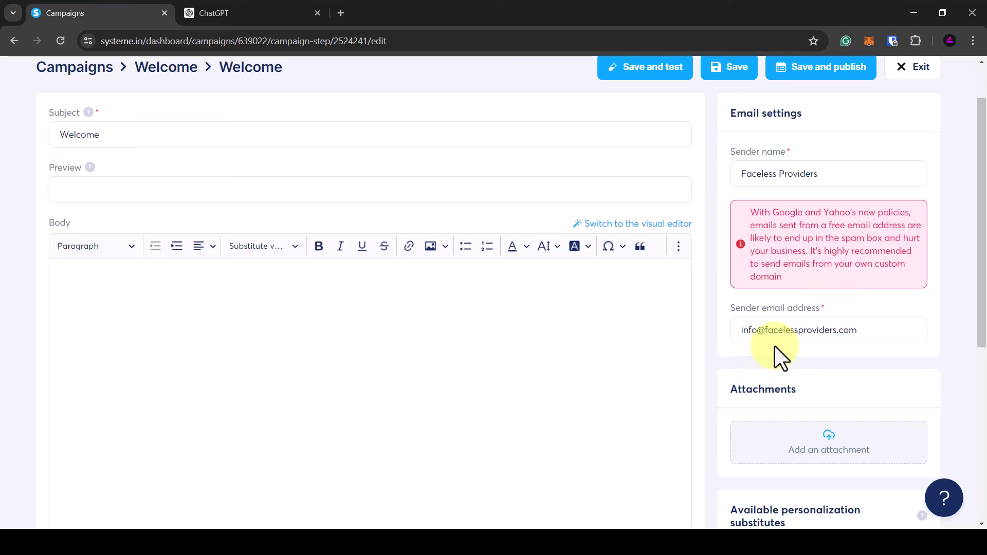
# Step: Copy the first welcome email from the ChatGPT reply, from the greeting through the signature, into the Welcome email's body
pyautogui.scroll(-2, 560, 339)
pyautogui.scroll(3, 148, 328)
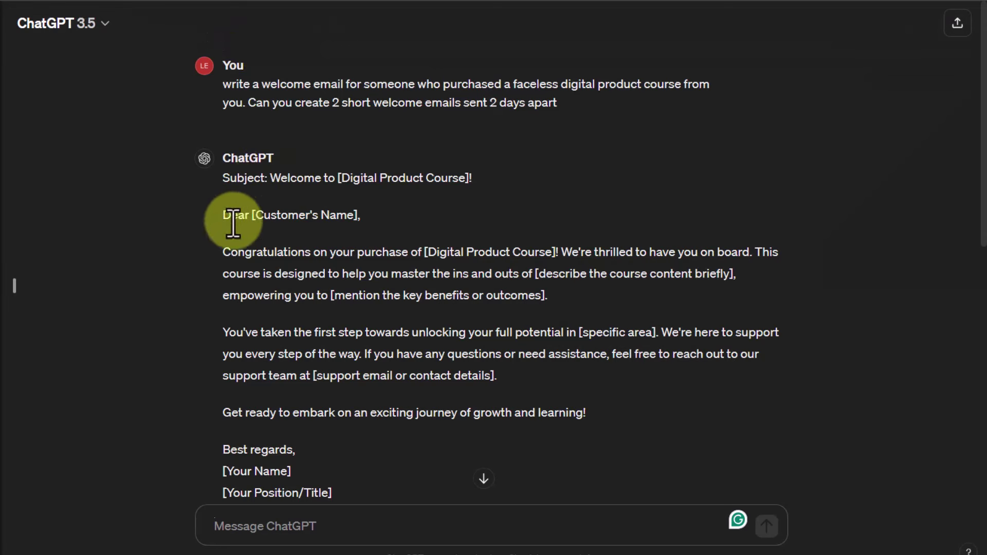
pyautogui.moveTo(221, 216); pyautogui.dragTo(351, 366)
pyautogui.hotkey('ctrl', 'c')
pyautogui.scroll(-3, 319, 331)
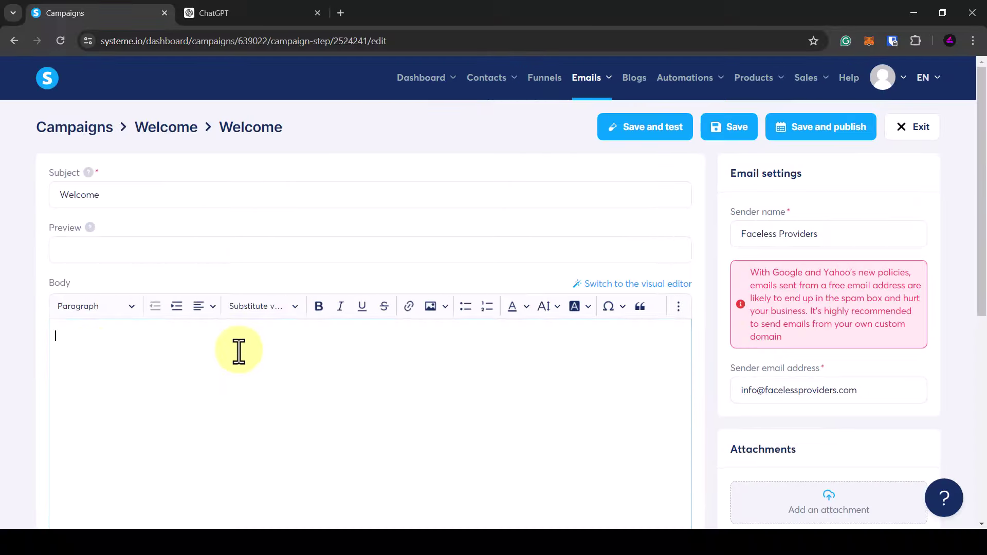
pyautogui.hotkey('ctrl', 'v')
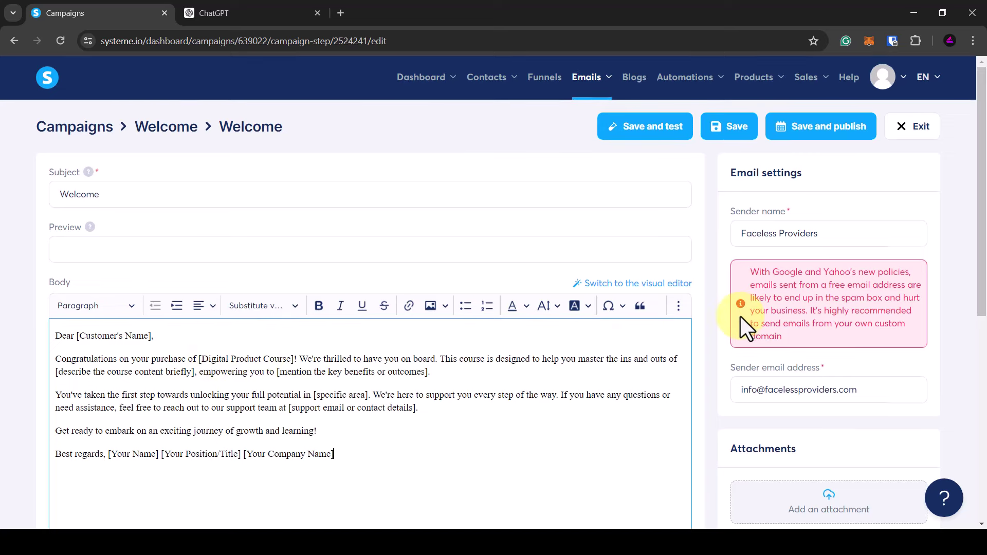
# Step: Replace the [Customer's Name] placeholder in the email greeting with the {first_name} personalization substitute
pyautogui.scroll(-7, 742, 324)
pyautogui.scroll(-1, 743, 333)
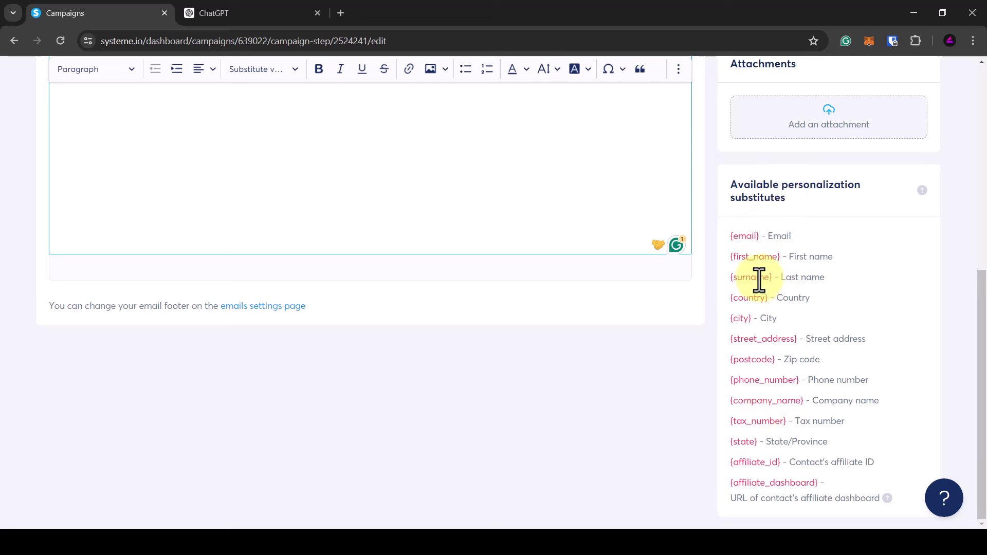
pyautogui.moveTo(791, 260); pyautogui.dragTo(731, 256)
pyautogui.hotkey('ctrl', 'c')
pyautogui.scroll(2, 57, 250)
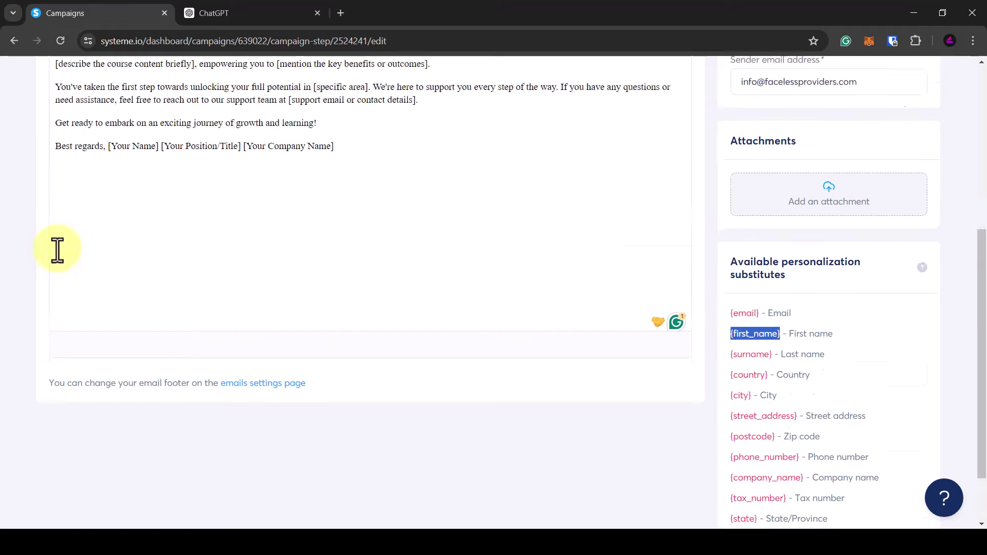
pyautogui.scroll(5, 58, 250)
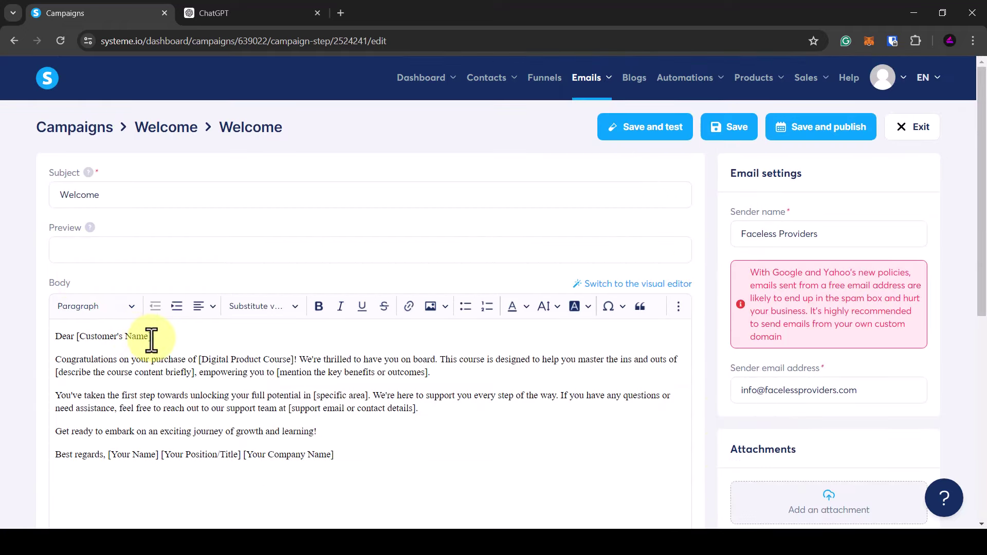
pyautogui.moveTo(152, 338); pyautogui.dragTo(88, 335)
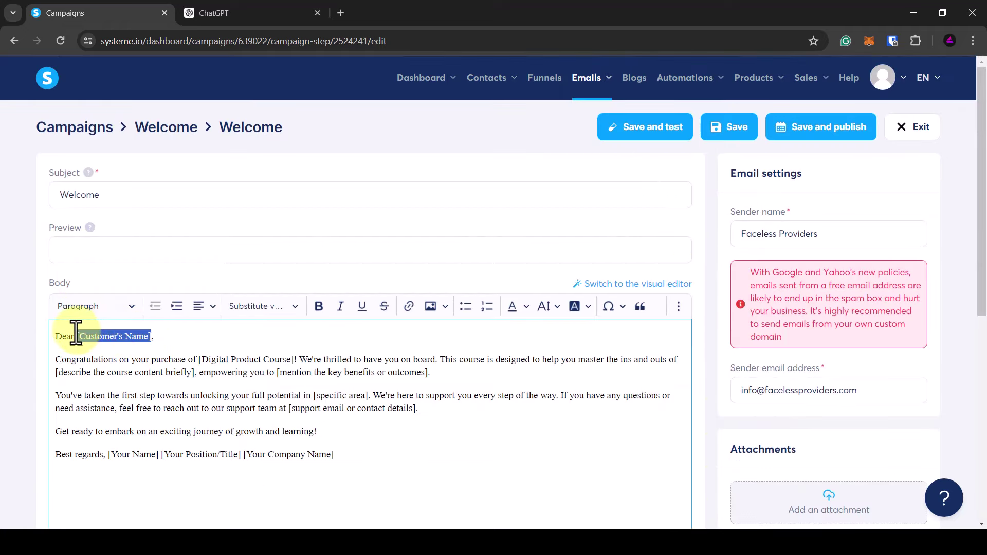
pyautogui.hotkey('ctrl', 'v')
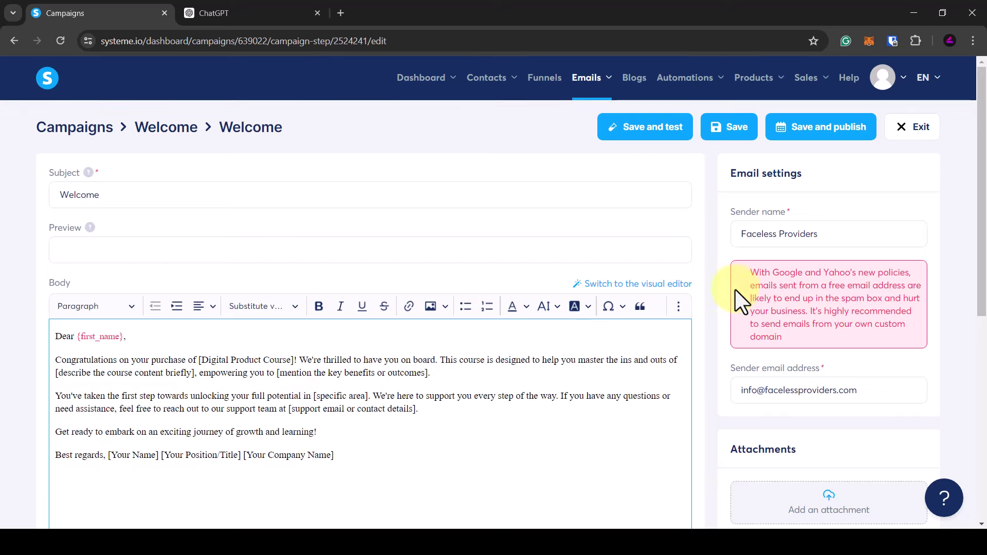
pyautogui.scroll(-7, 736, 308)
pyautogui.scroll(7, 730, 362)
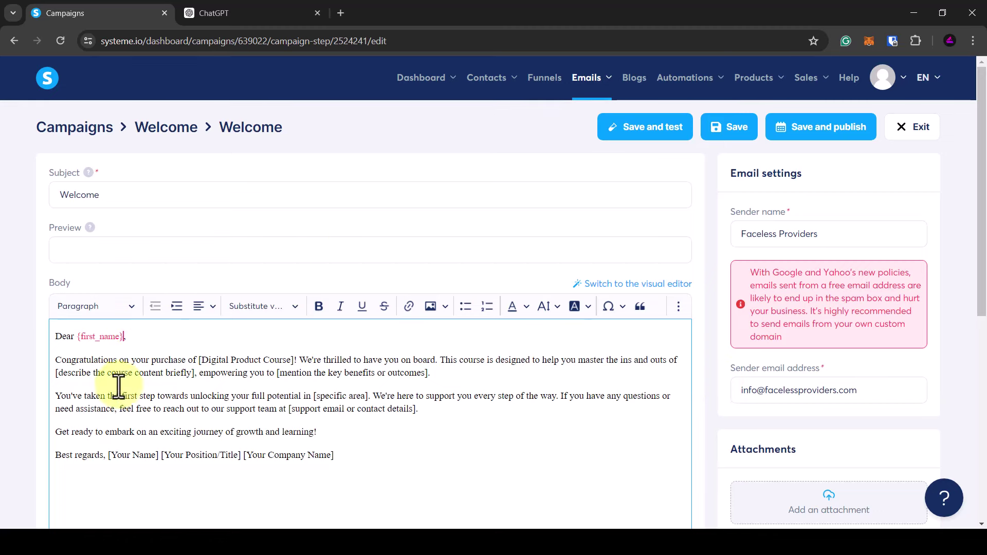
# Step: Save and publish the Welcome email with a sending delay of 1 hour
pyautogui.click(805, 133)
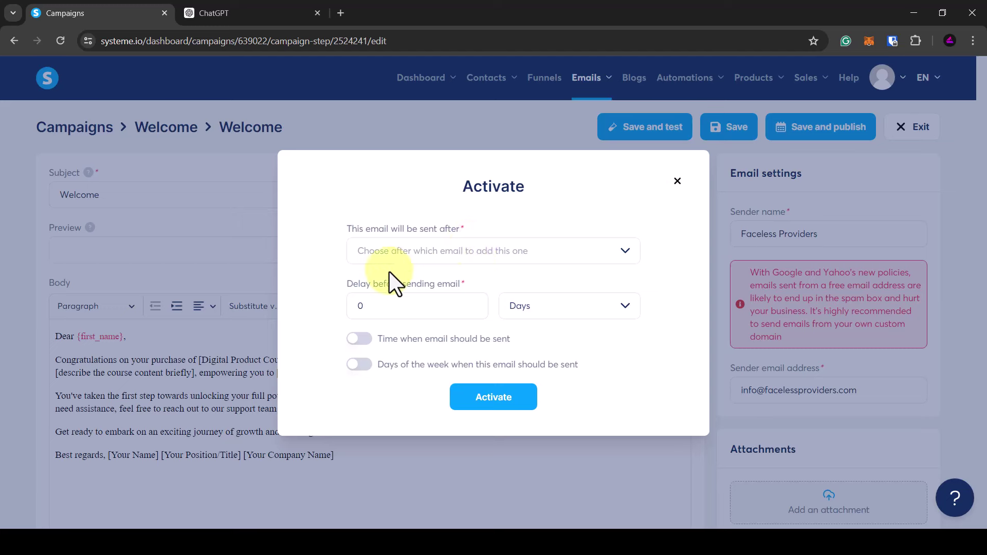
pyautogui.click(359, 298)
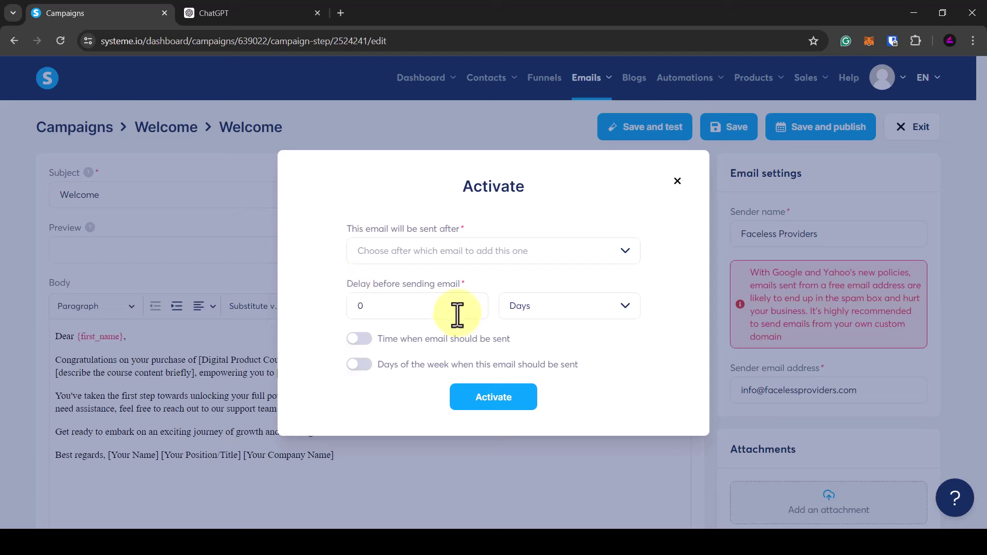
pyautogui.doubleClick(401, 310)
pyautogui.write('1')
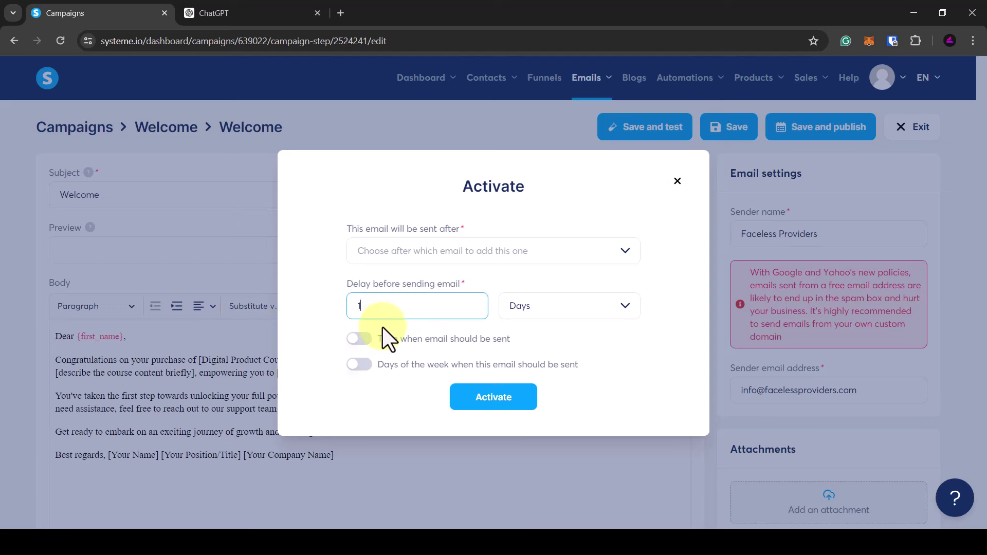
pyautogui.click(619, 308)
pyautogui.click(625, 311)
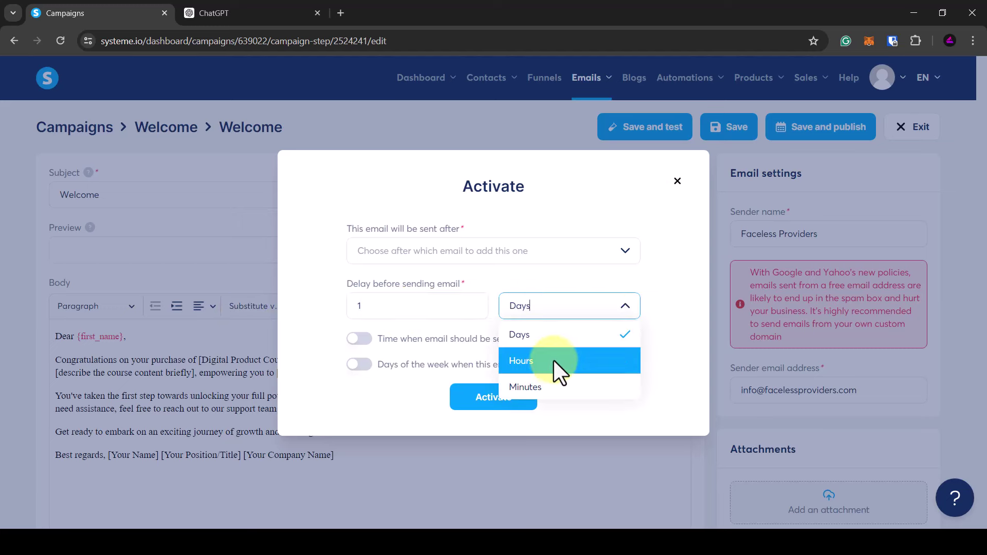
pyautogui.click(551, 361)
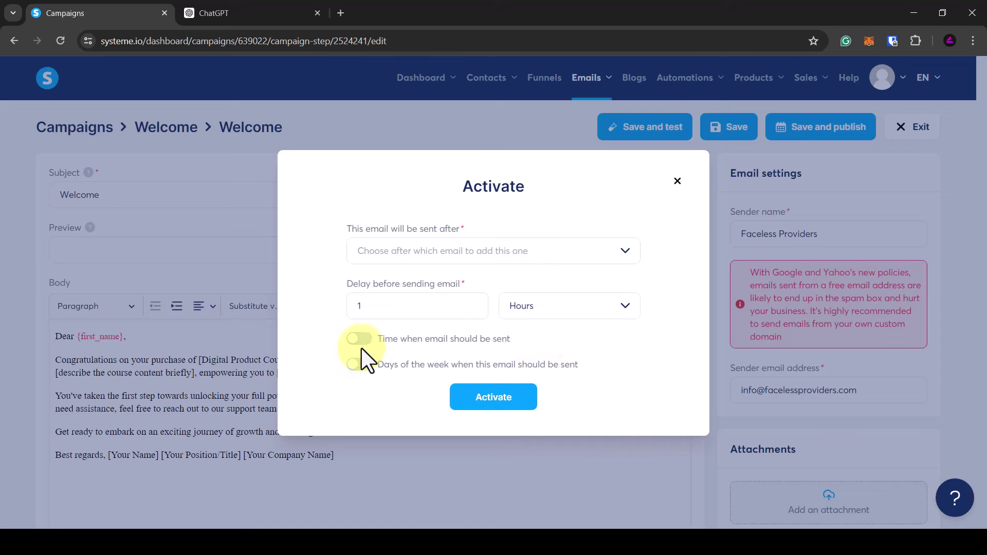
pyautogui.click(504, 399)
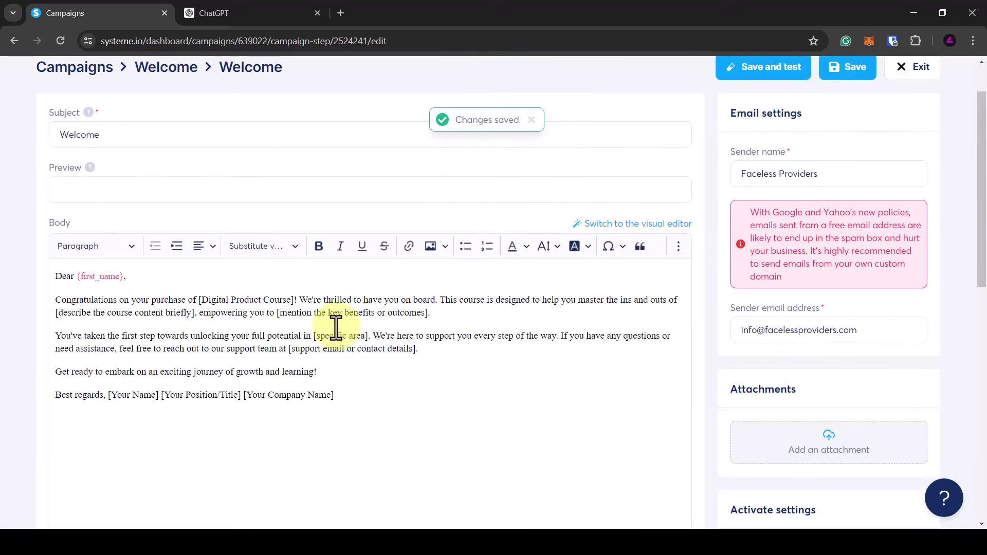
# Step: Save the Welcome email again and exit to the campaign's email list
pyautogui.scroll(1, 607, 218)
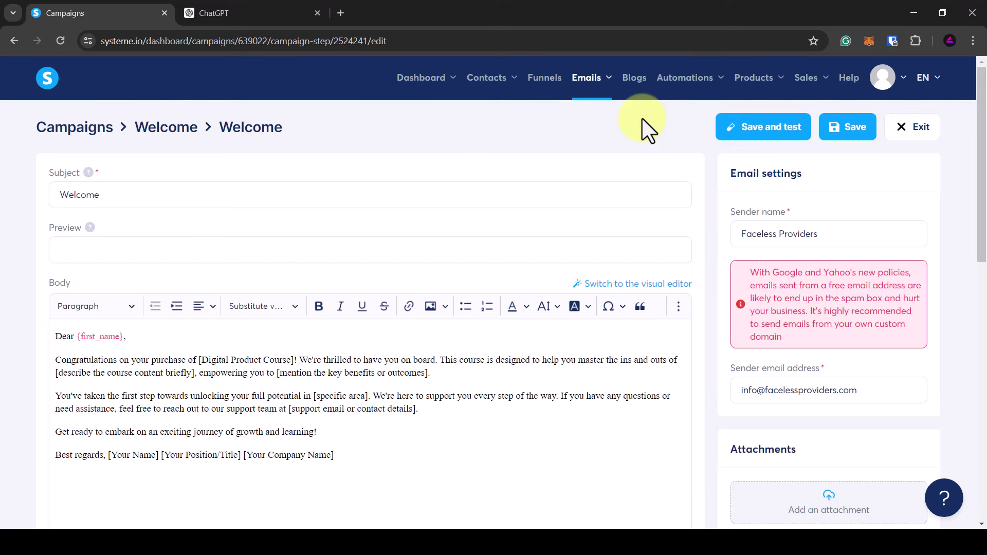
pyautogui.click(852, 128)
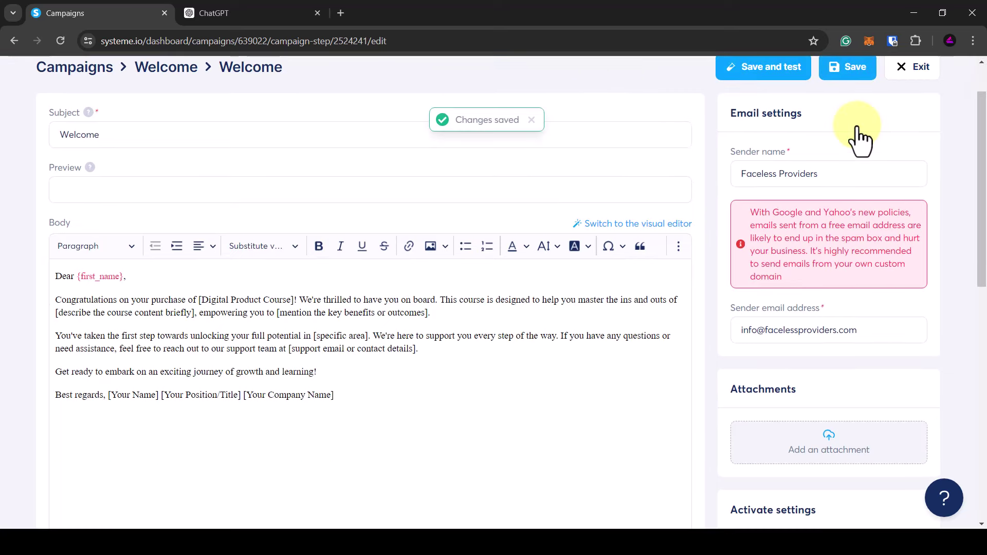
pyautogui.click(909, 127)
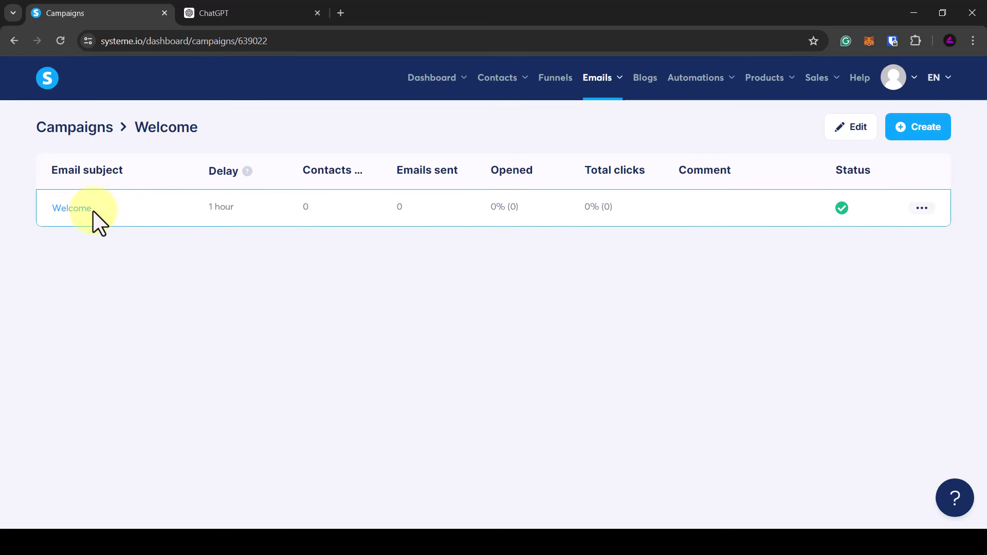
# Step: Add a second campaign email with subject "Welcome 2", sender name "Faceless Providers" and the company's sender email, using the Classic editor
pyautogui.click(901, 135)
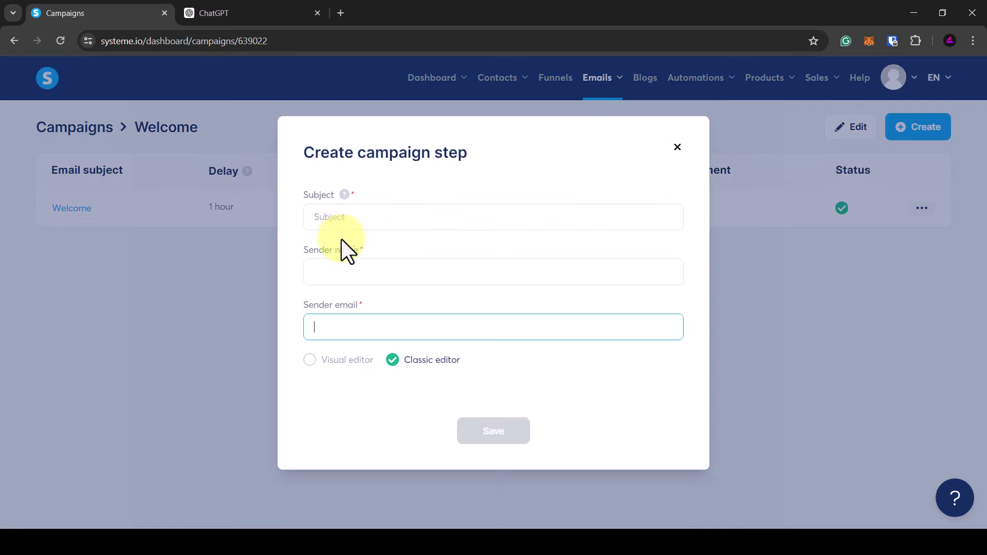
pyautogui.click(345, 220)
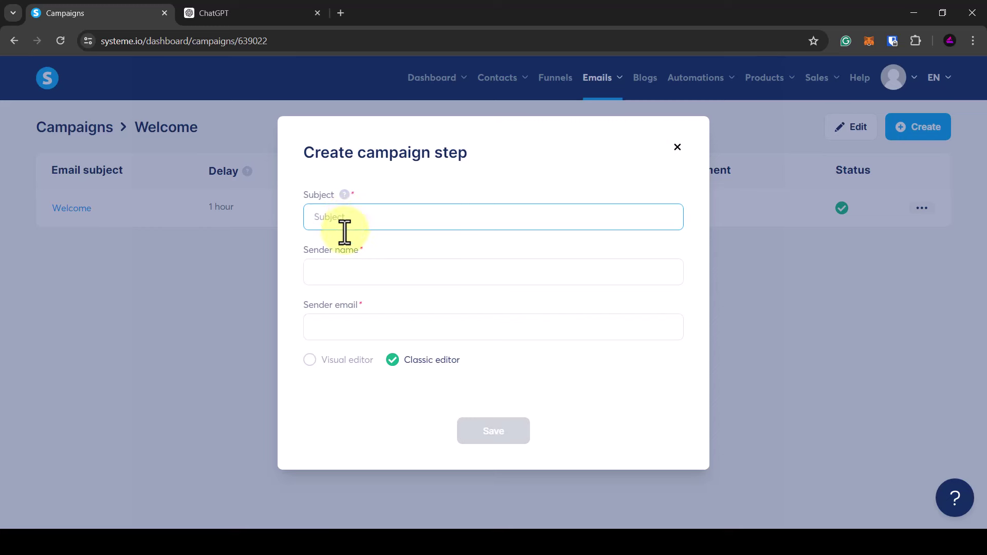
pyautogui.click(344, 220)
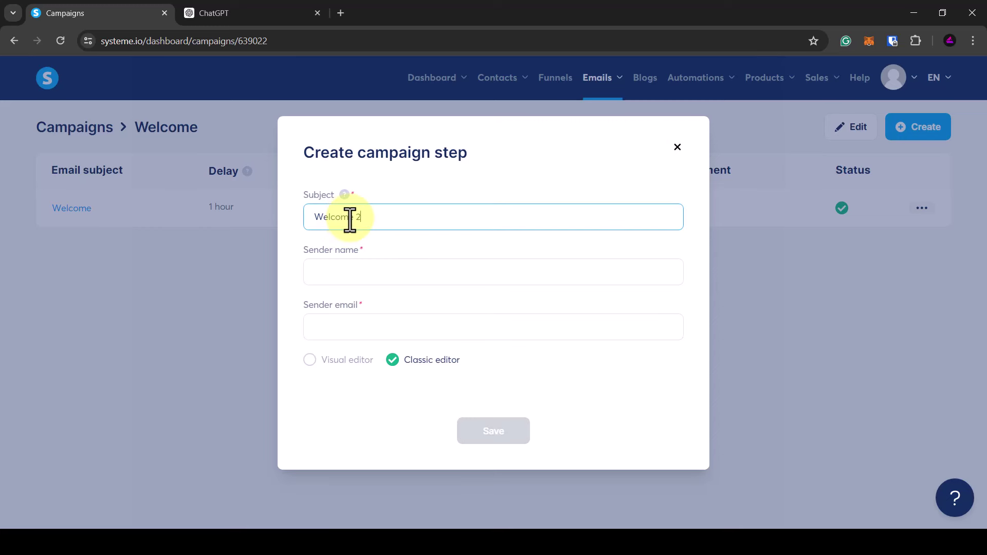
pyautogui.click(357, 273)
pyautogui.click(357, 285)
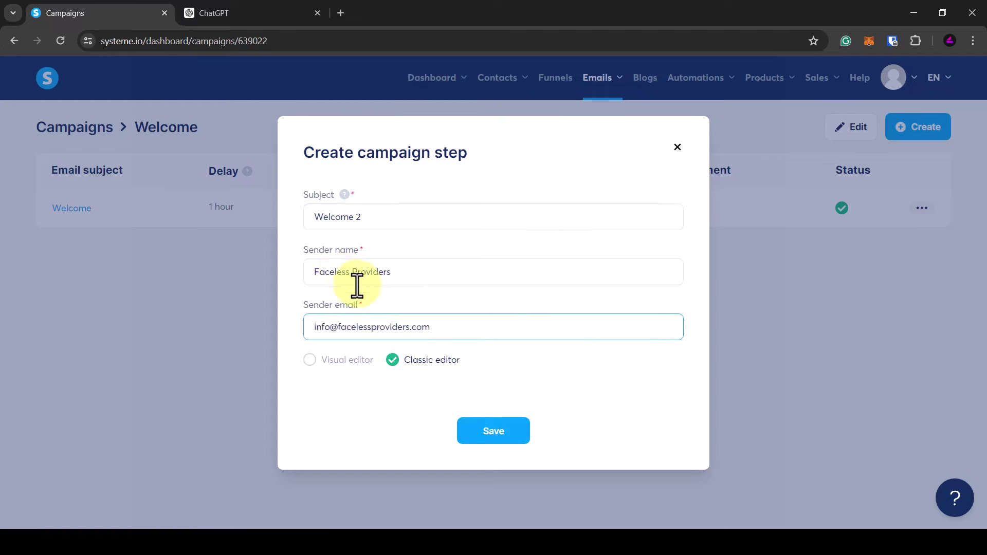
pyautogui.click(480, 435)
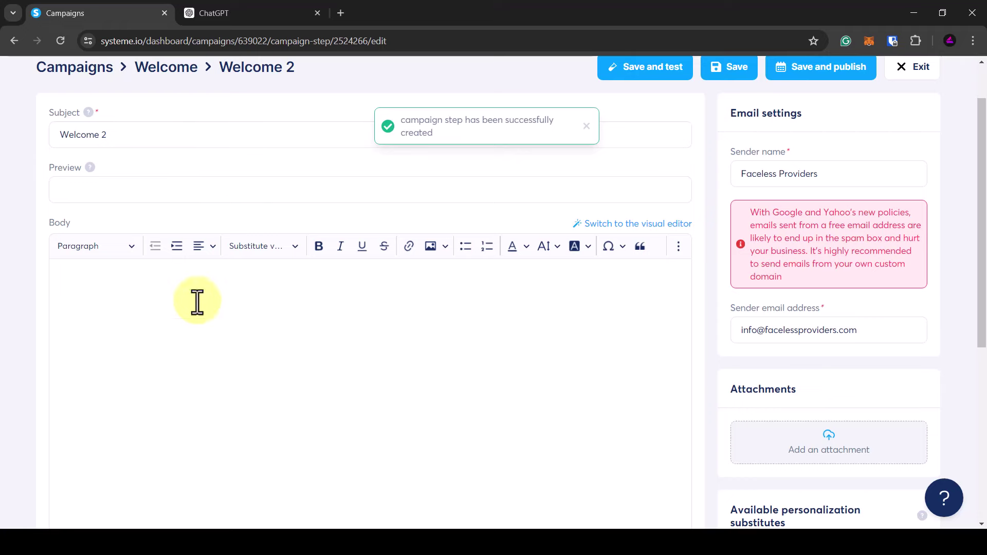
# Step: Copy the body of the second email, from "Hi [Customer's Name]" through the sign-off, from ChatGPT into the Welcome 2 email body
pyautogui.click(224, 19)
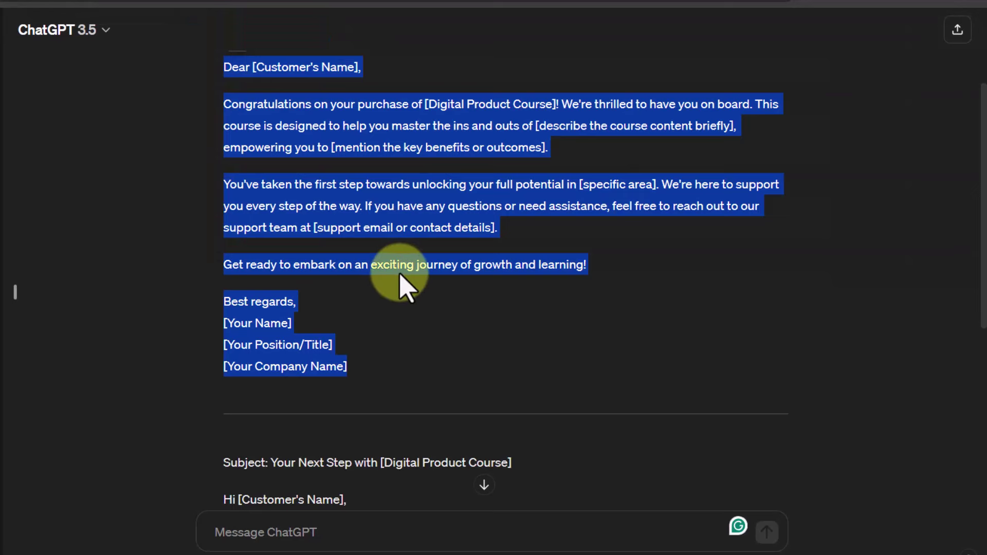
pyautogui.scroll(-6, 403, 285)
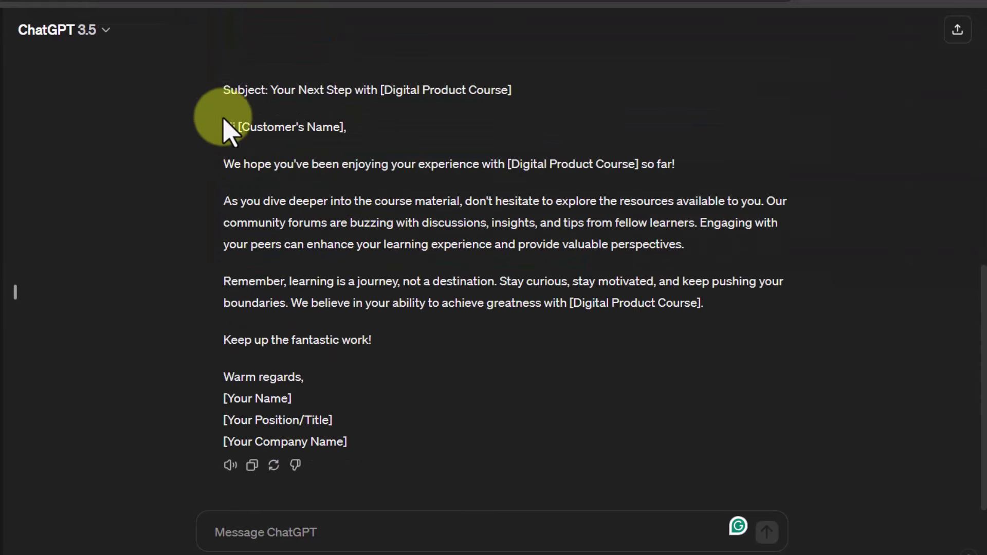
pyautogui.moveTo(223, 124); pyautogui.dragTo(363, 444)
pyautogui.hotkey('ctrl', 'c')
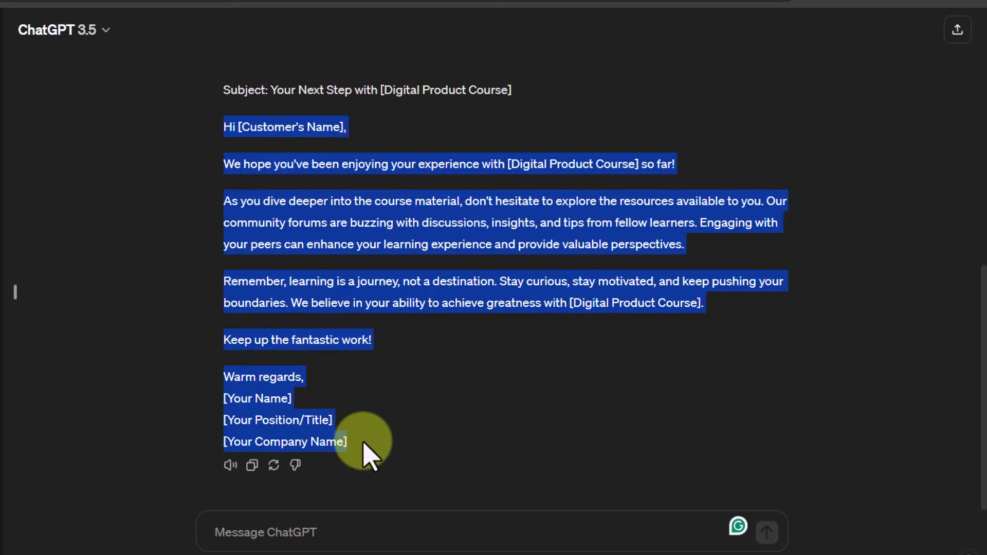
pyautogui.click(49, 11)
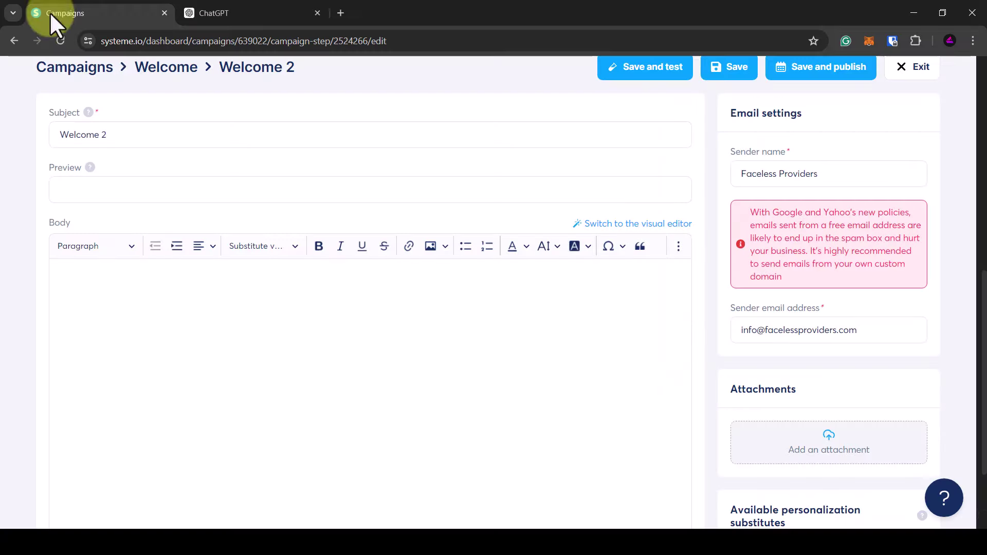
pyautogui.click(138, 319)
pyautogui.hotkey('ctrl', 'v')
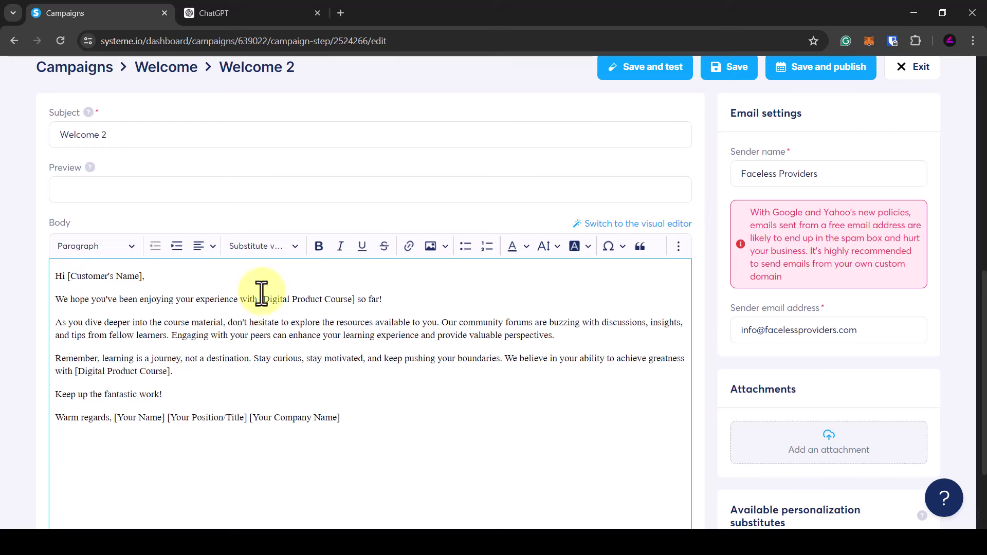
# Step: Replace the [Customer's Name] placeholder in the Welcome 2 greeting with the {first_name} personalization substitute
pyautogui.scroll(-5, 858, 337)
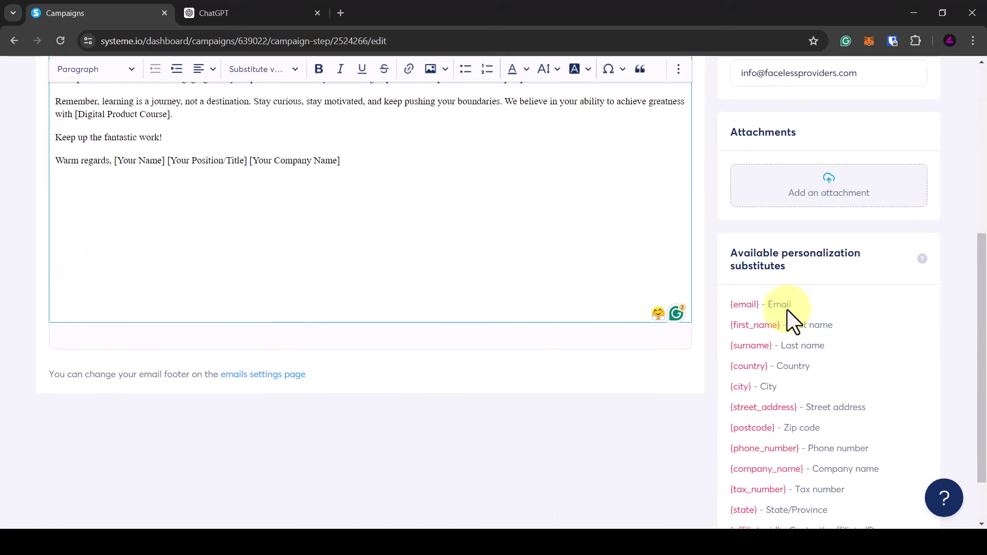
pyautogui.moveTo(781, 324); pyautogui.dragTo(750, 325)
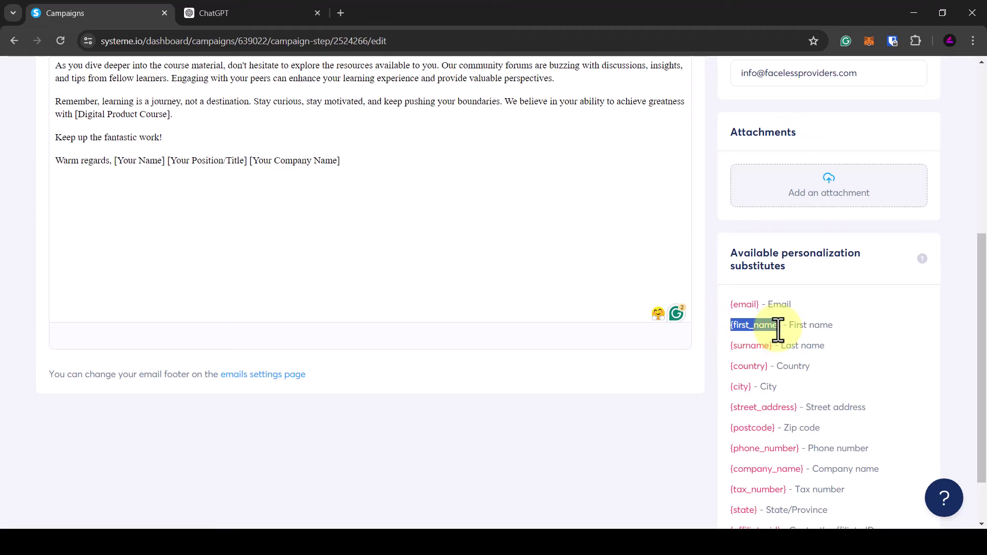
pyautogui.scroll(6, 48, 321)
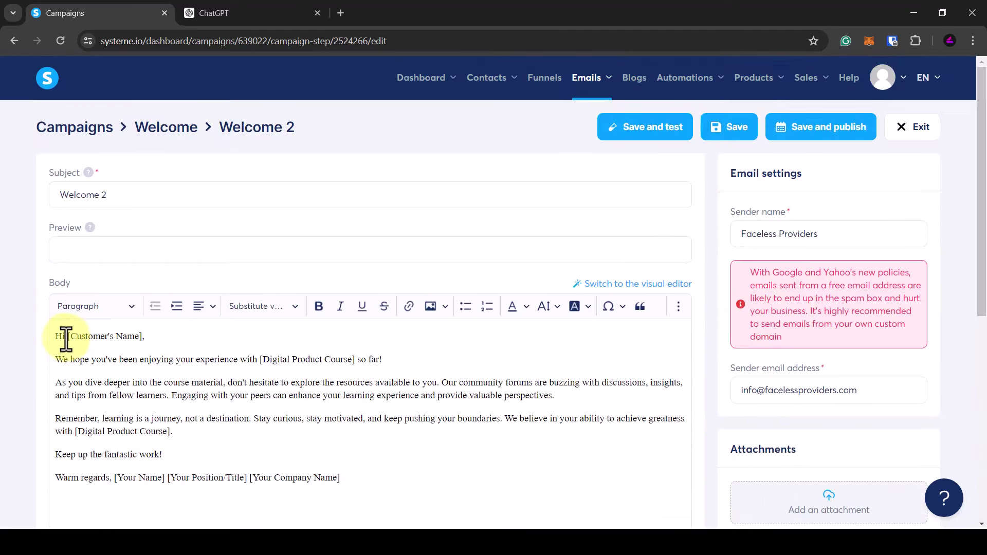
pyautogui.moveTo(67, 337); pyautogui.dragTo(139, 339)
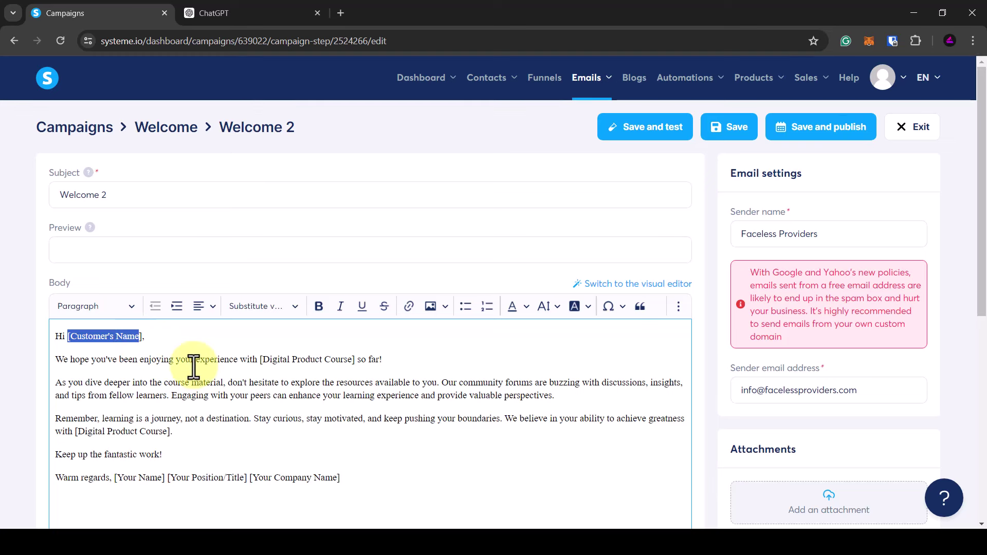
pyautogui.write('{first_name}')
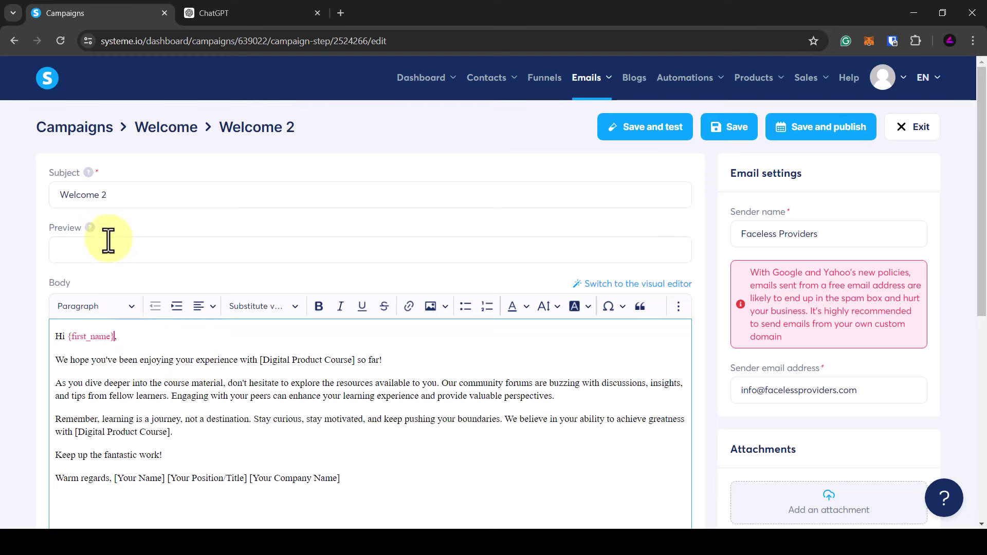
# Step: Replace the Welcome 2 subject with "Your Next Step with [Digital Product Course]", copied from the second email in ChatGPT
pyautogui.click(266, 11)
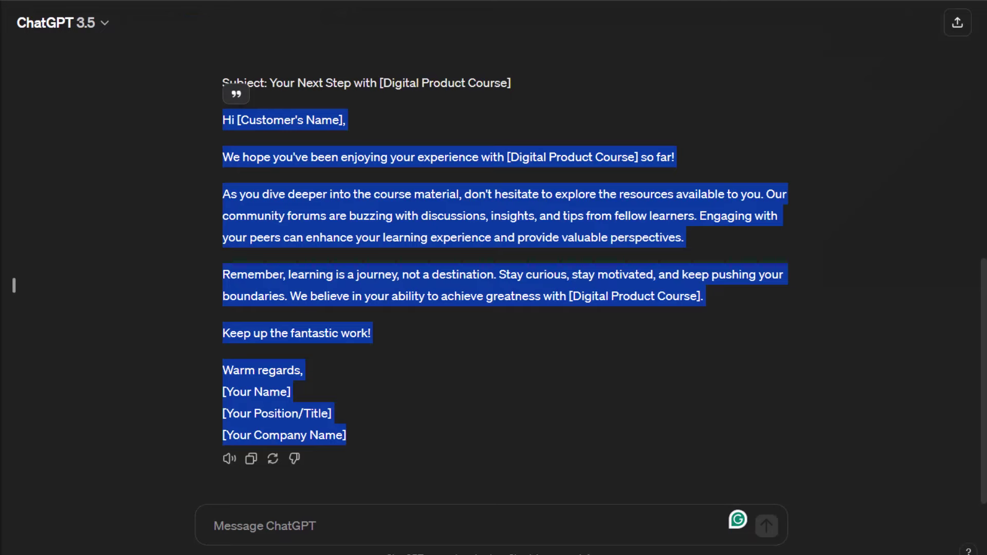
pyautogui.scroll(3, 278, 196)
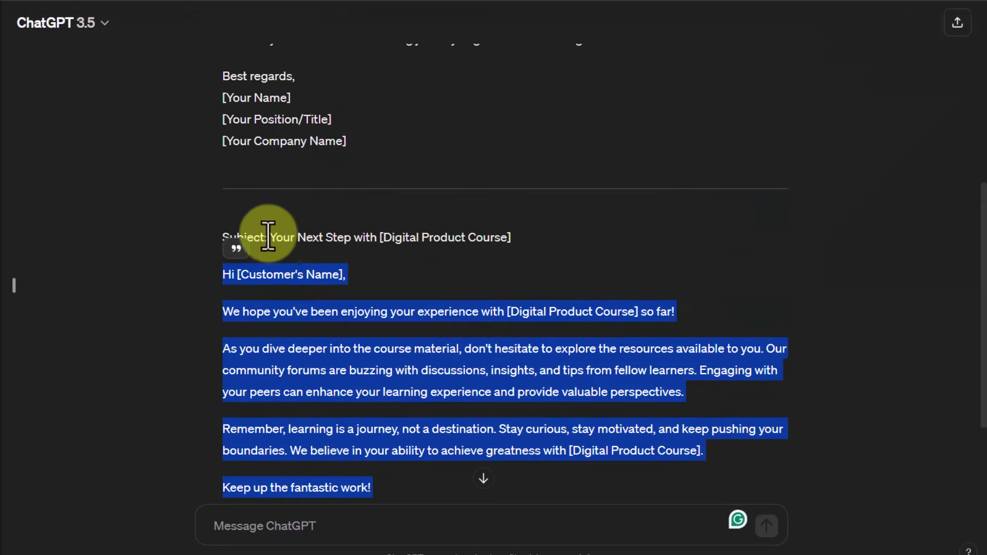
pyautogui.moveTo(268, 235); pyautogui.dragTo(550, 236)
pyautogui.hotkey('ctrl', 'c')
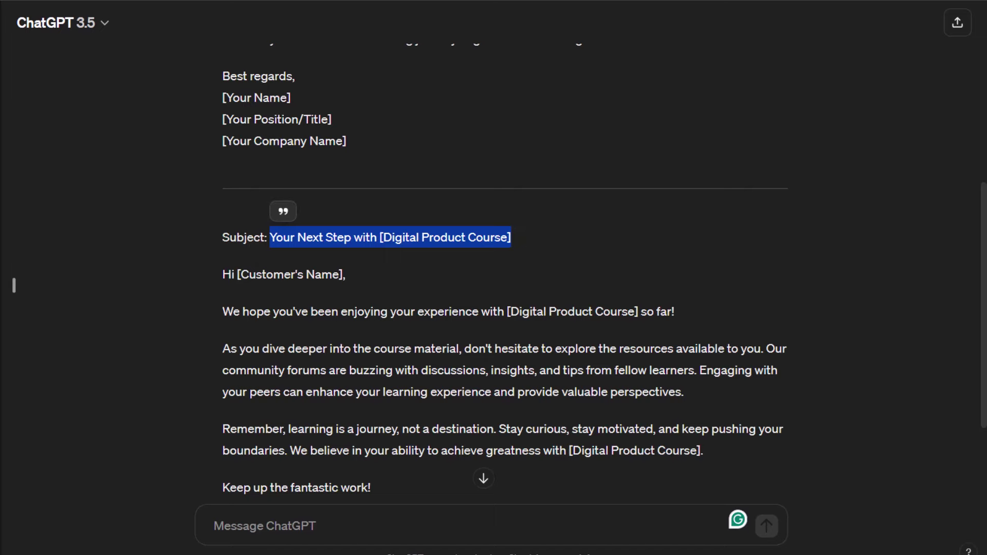
pyautogui.click(105, 13)
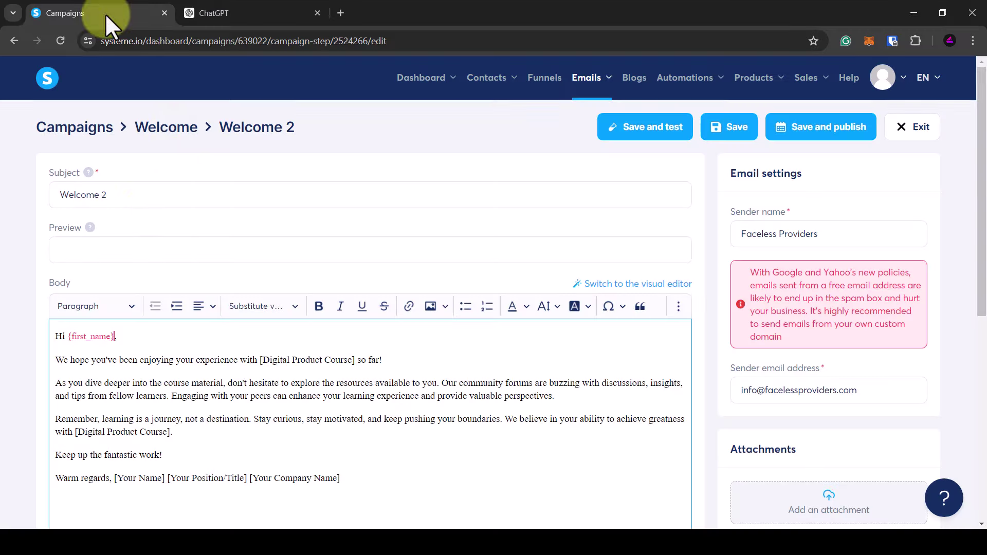
pyautogui.moveTo(130, 193); pyautogui.dragTo(9, 205)
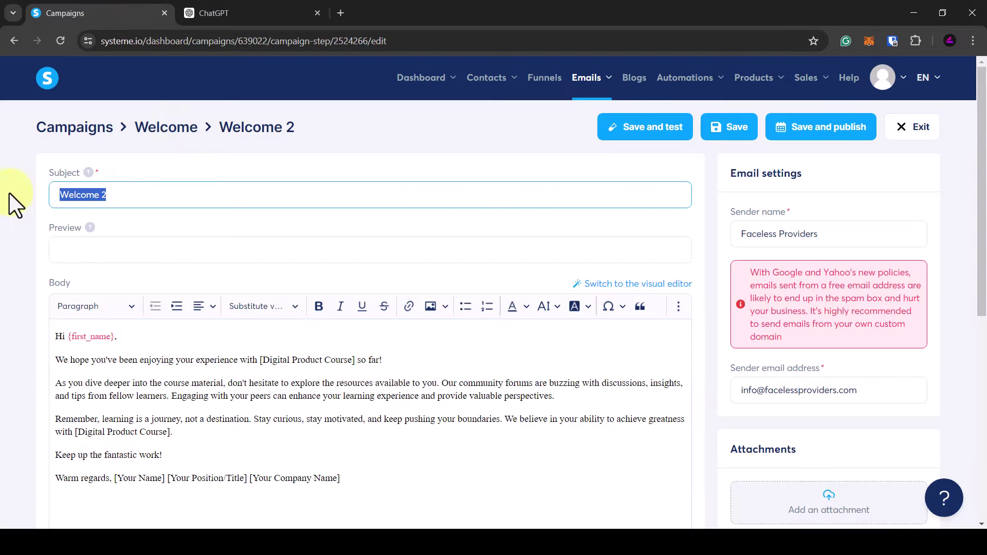
pyautogui.hotkey('ctrl', 'v')
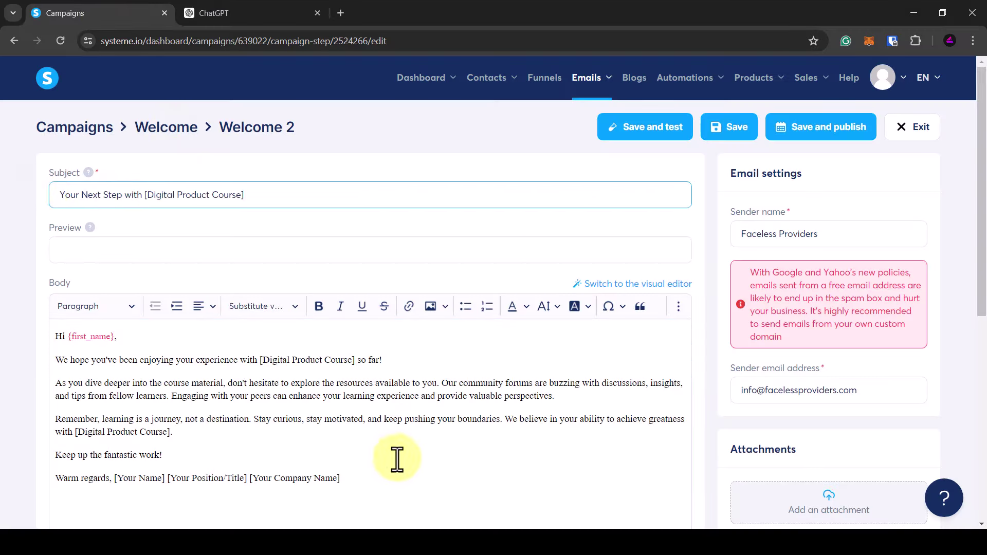
# Step: Save and publish the second email so it is sent after the Welcome email with a delay of 1 day
pyautogui.scroll(-3, 717, 308)
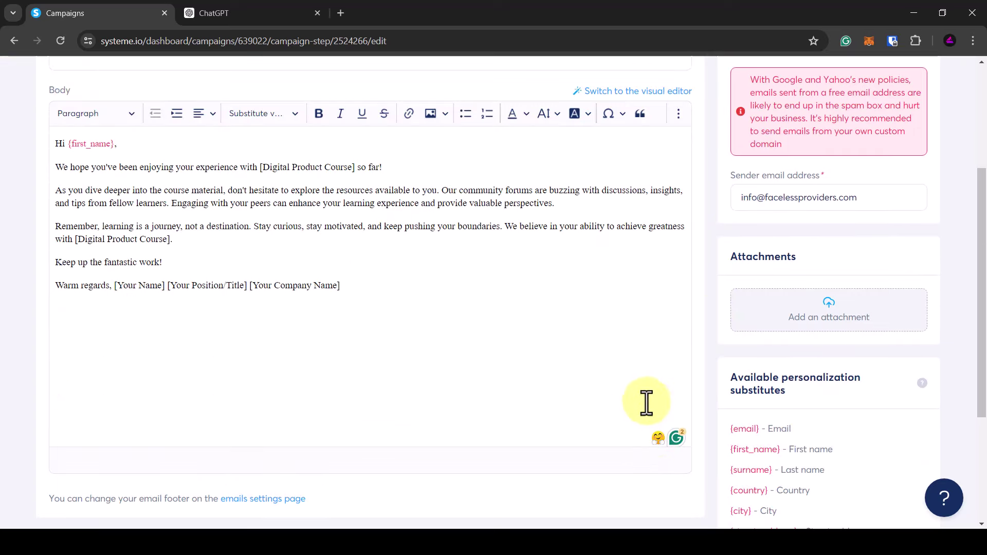
pyautogui.scroll(-3, 489, 356)
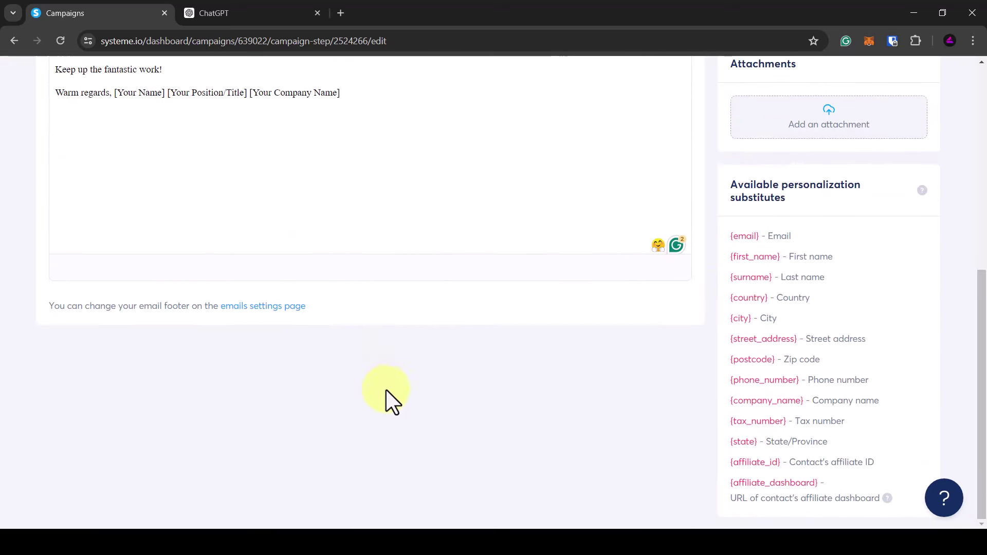
pyautogui.scroll(6, 652, 400)
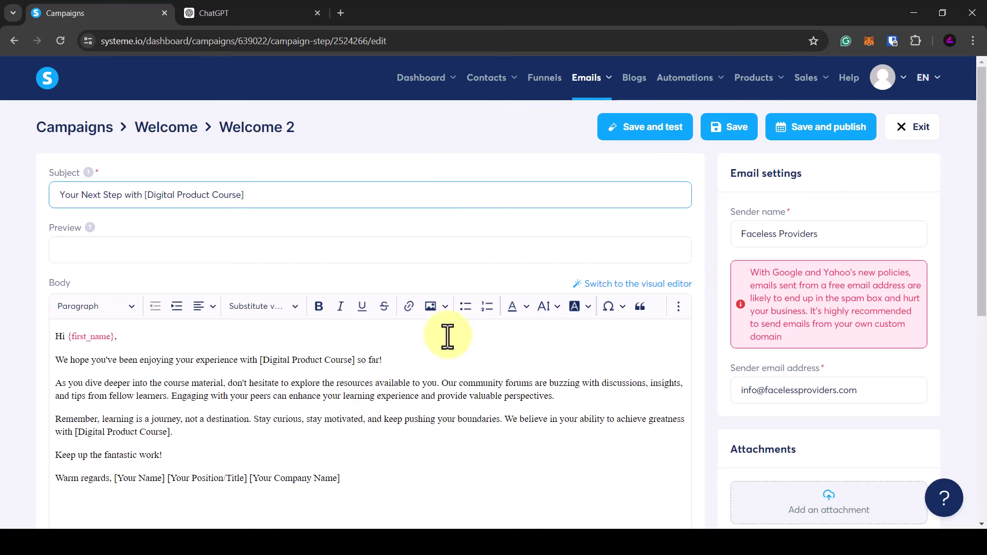
pyautogui.click(804, 128)
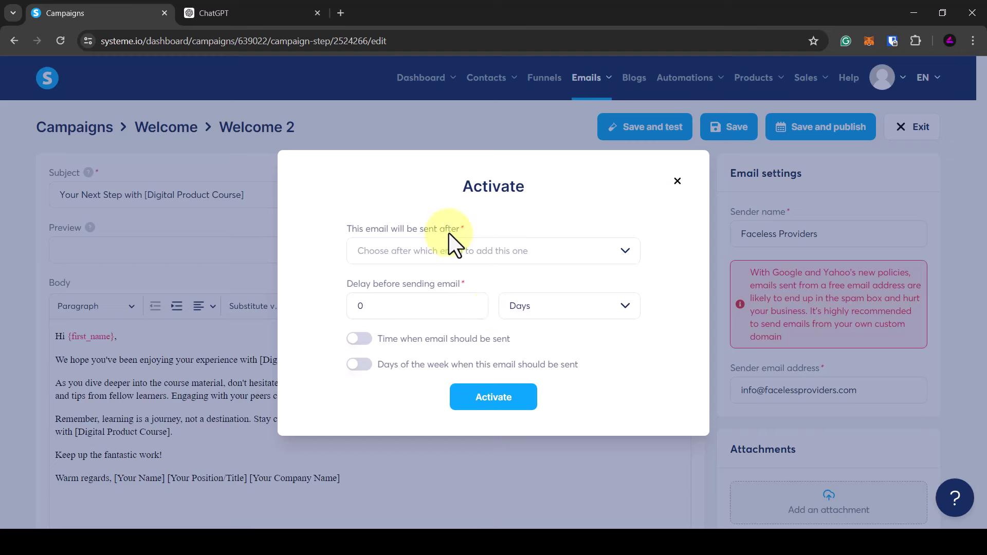
pyautogui.click(630, 257)
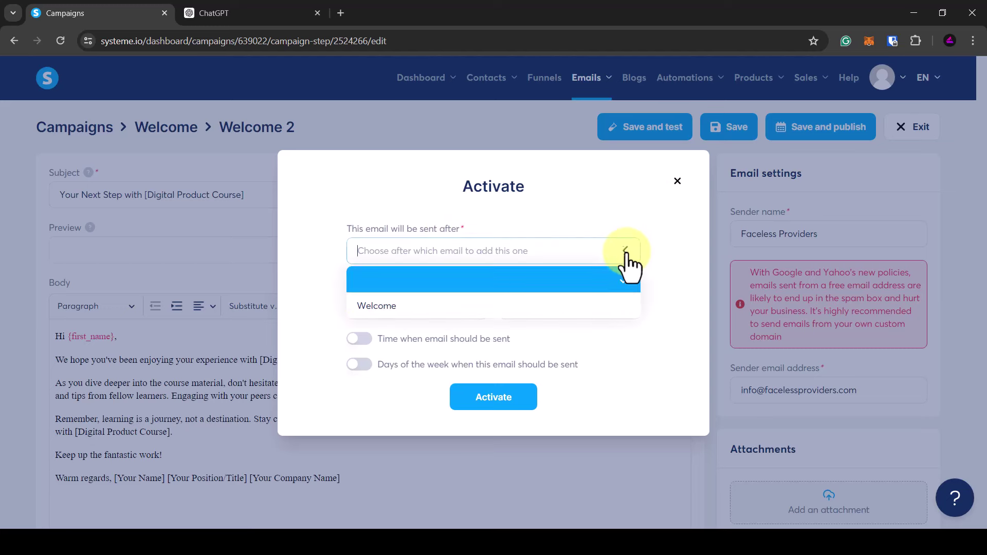
pyautogui.click(380, 307)
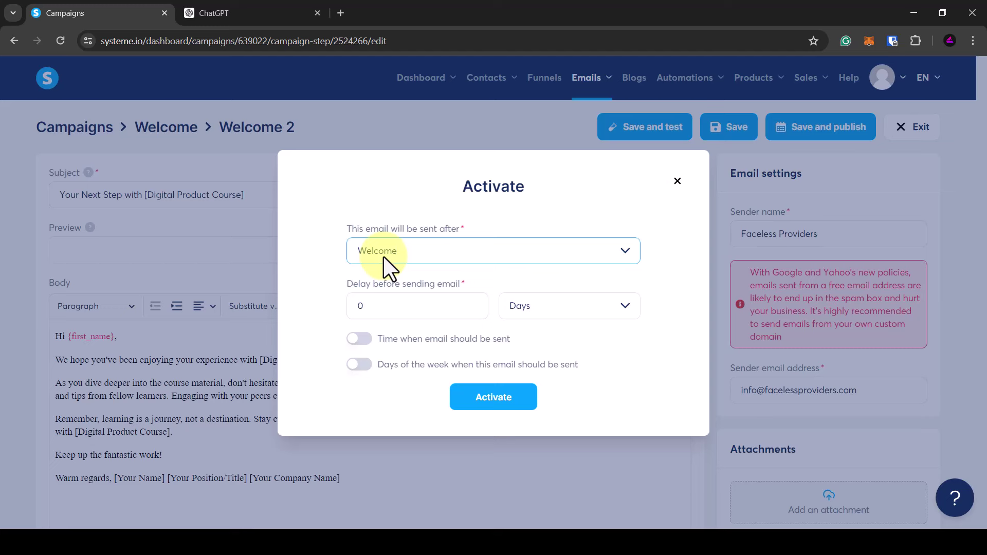
pyautogui.click(385, 308)
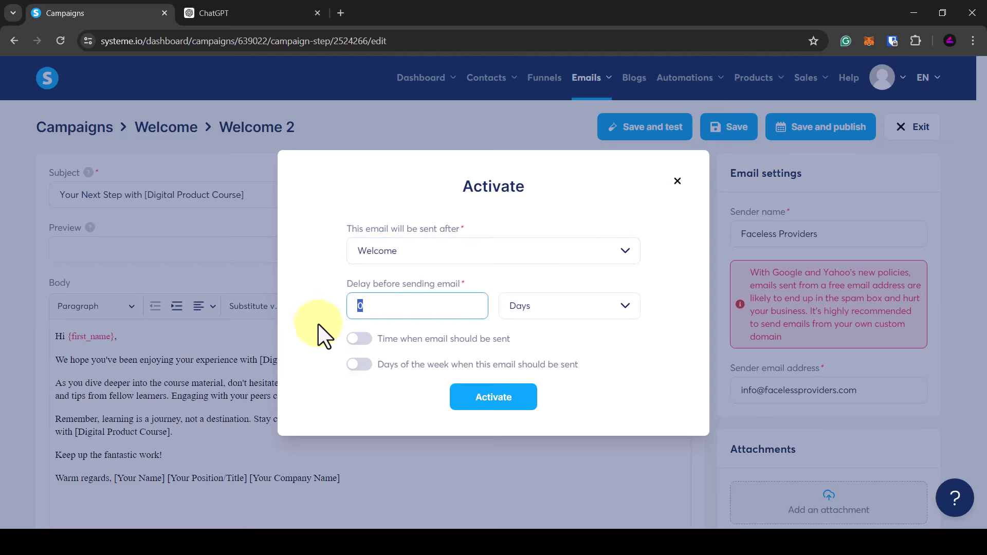
pyautogui.write('1')
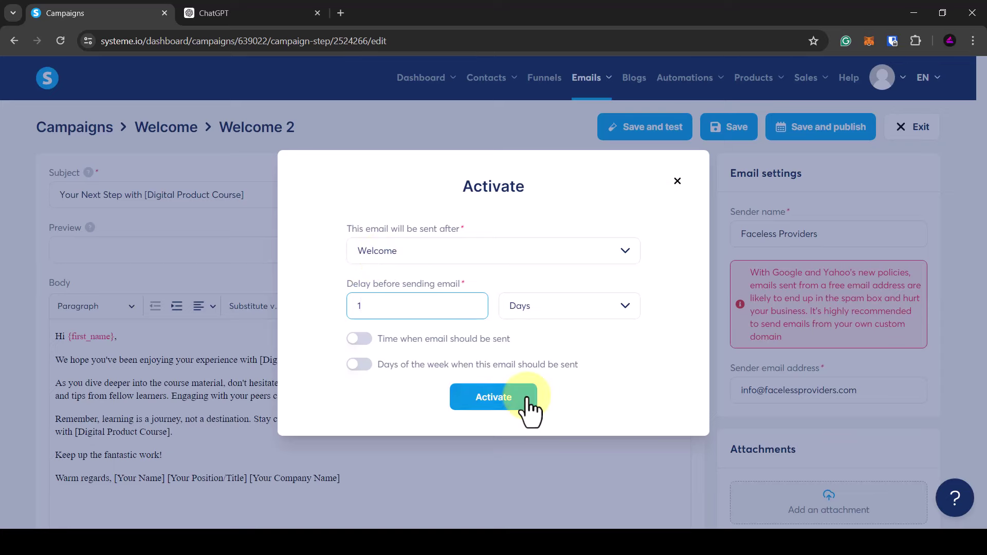
pyautogui.click(507, 406)
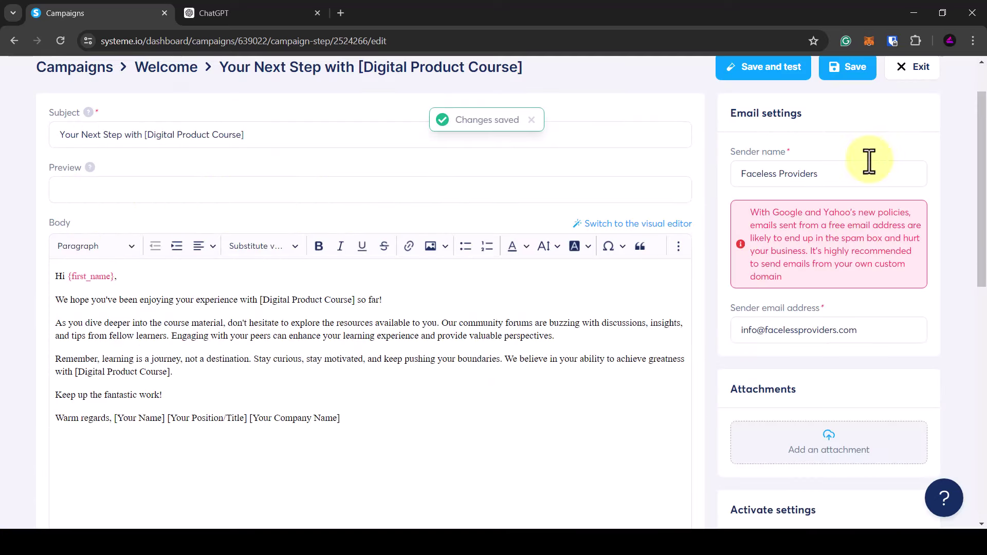
# Step: Save the second email again and exit to the Welcome campaign's email list
pyautogui.click(844, 74)
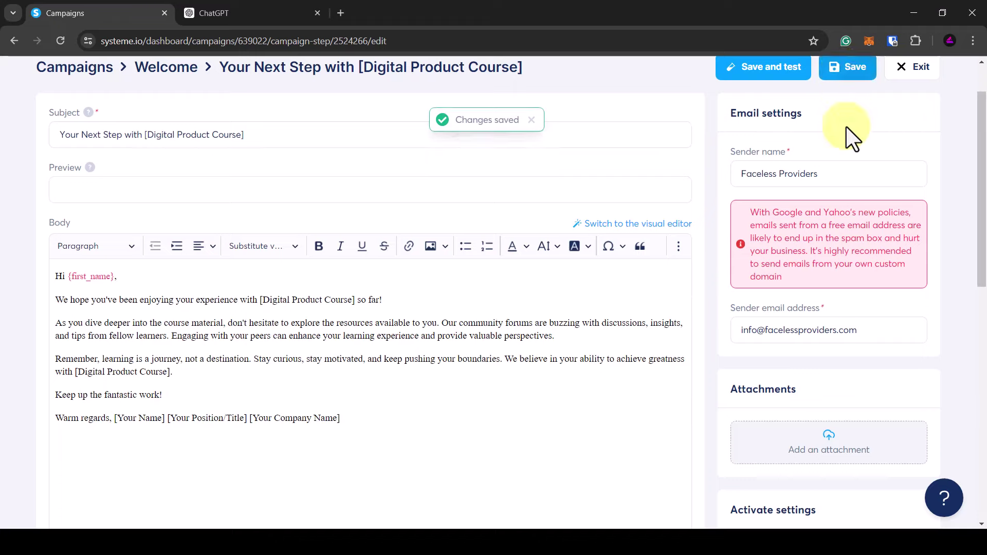
pyautogui.scroll(1, 873, 149)
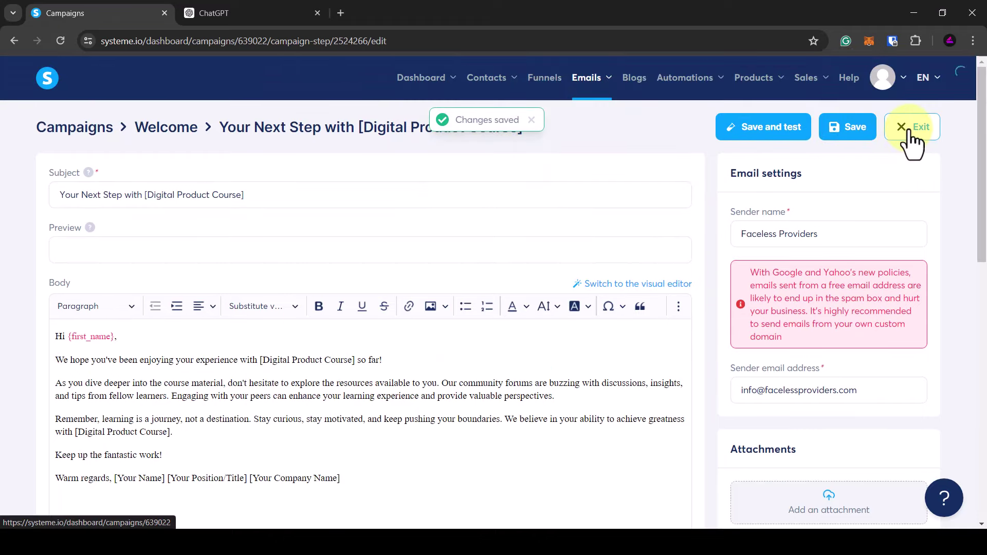
pyautogui.click(910, 132)
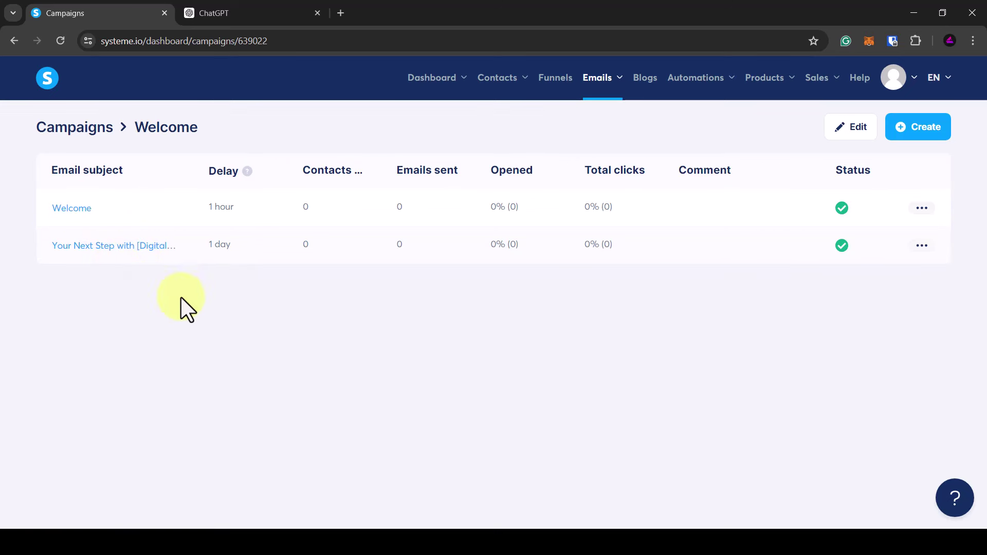
# Step: Review the original welcome-email prompt in ChatGPT and return to the Welcome campaign in systeme.io
pyautogui.click(270, 15)
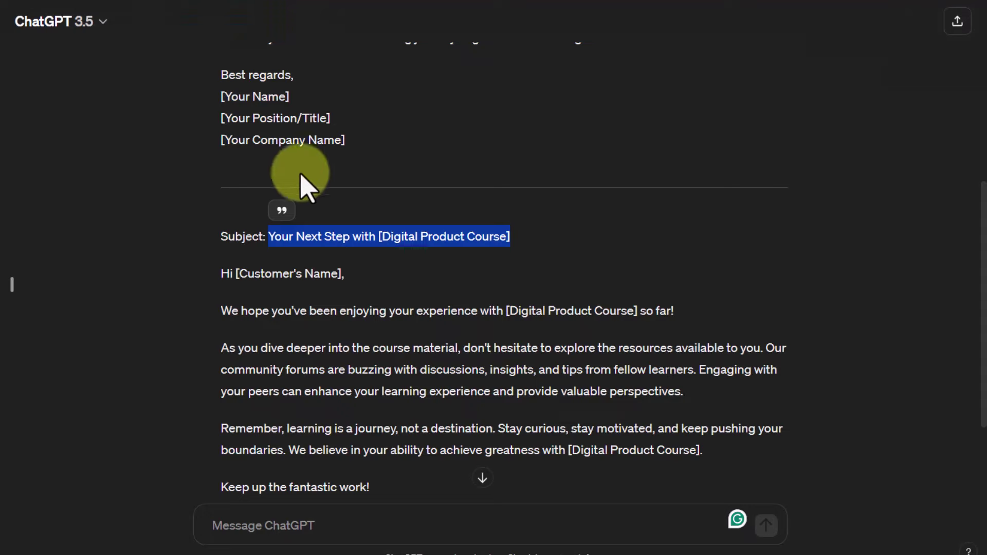
pyautogui.scroll(7, 309, 169)
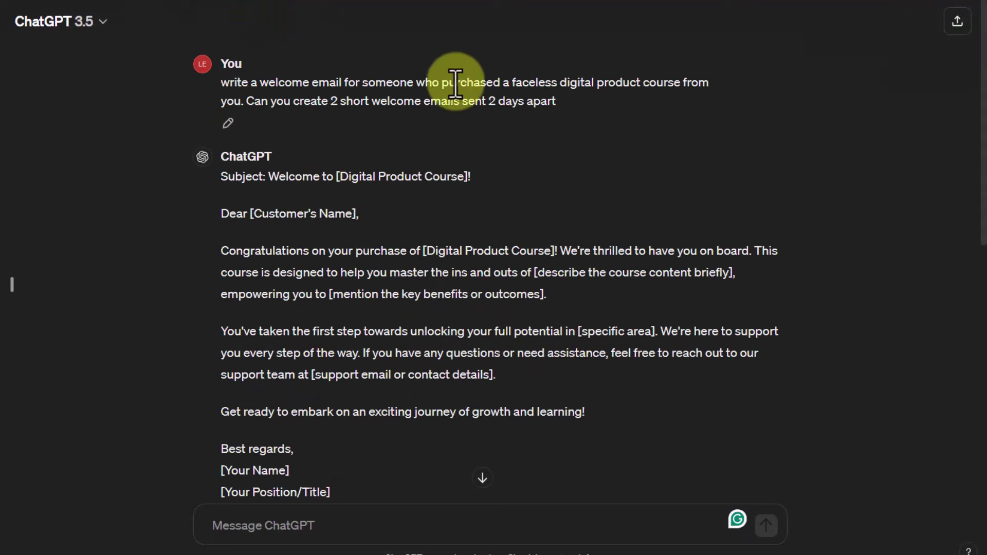
pyautogui.click(65, 13)
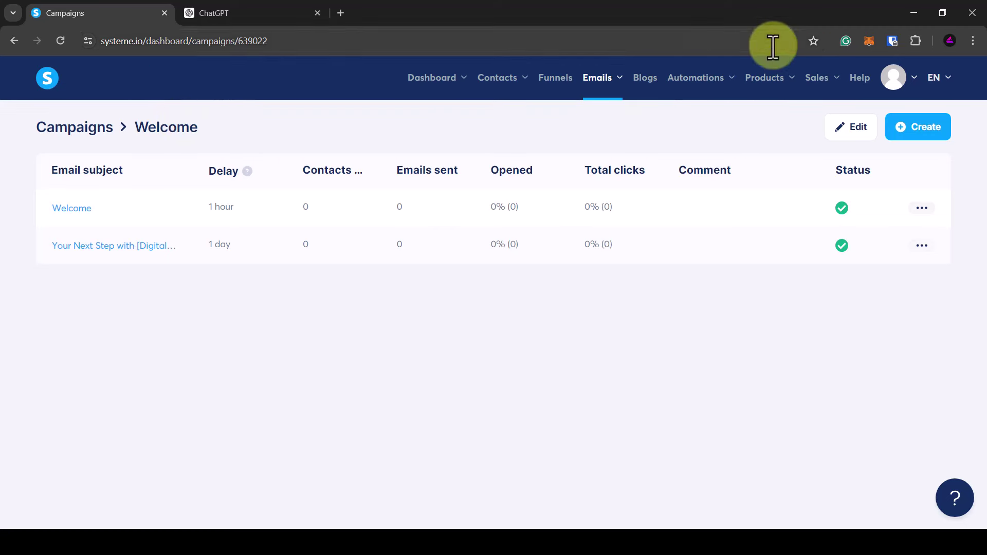
# Step: Open the automation rules of the Faceless Thank You Page step in the Link In Bio funnel
pyautogui.click(555, 88)
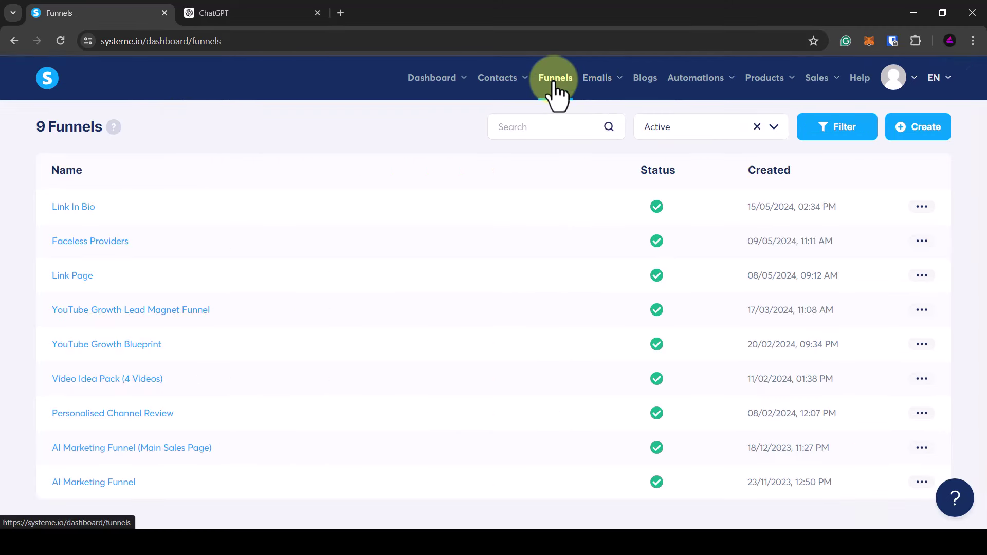
pyautogui.click(82, 211)
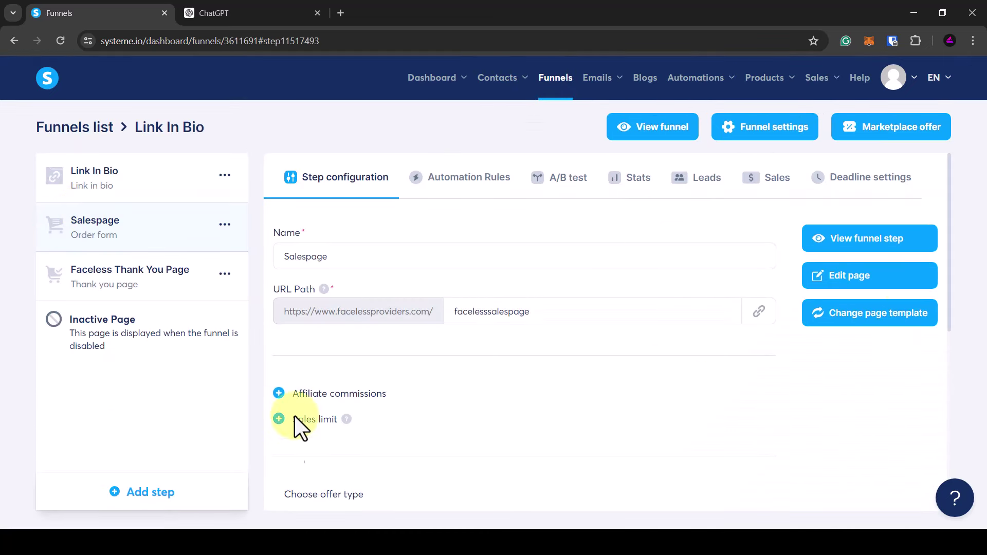
pyautogui.click(151, 296)
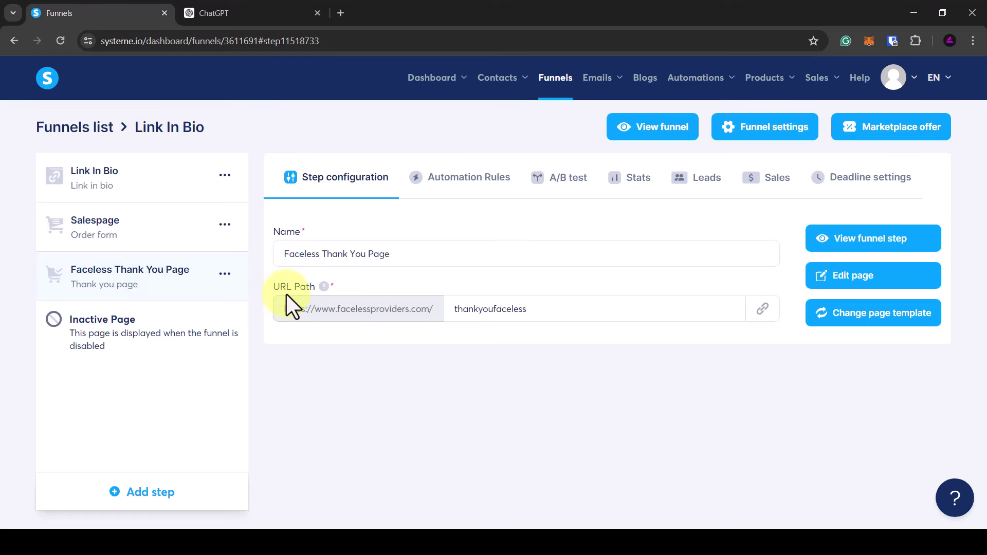
pyautogui.click(457, 189)
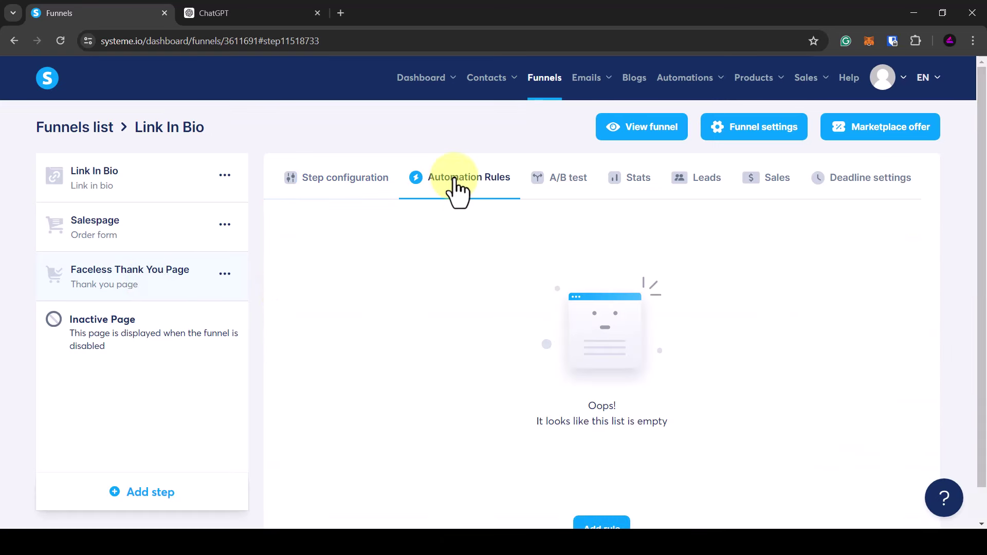
# Step: Add an automation rule with the Page visited trigger to the Faceless Thank You Page step
pyautogui.scroll(-1, 511, 286)
pyautogui.click(610, 496)
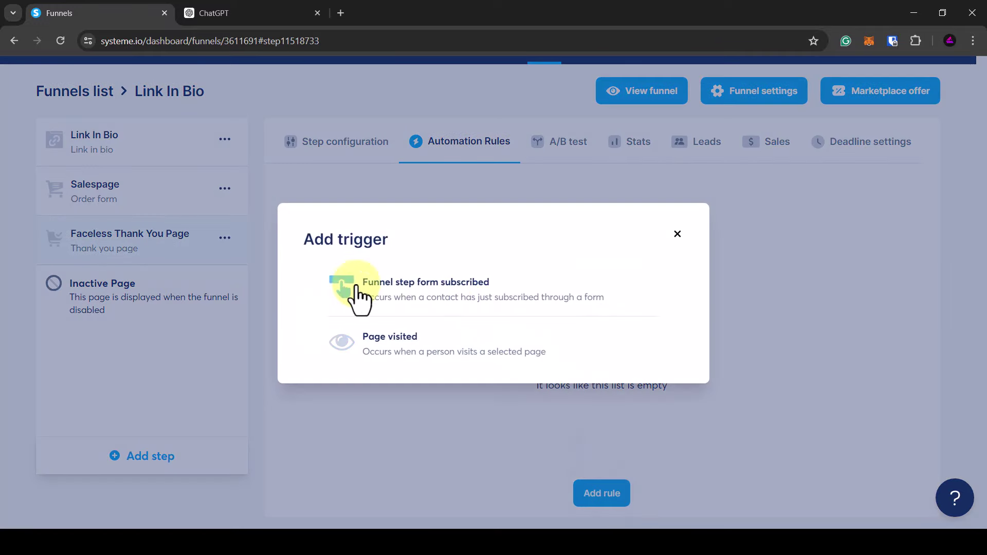
pyautogui.click(384, 350)
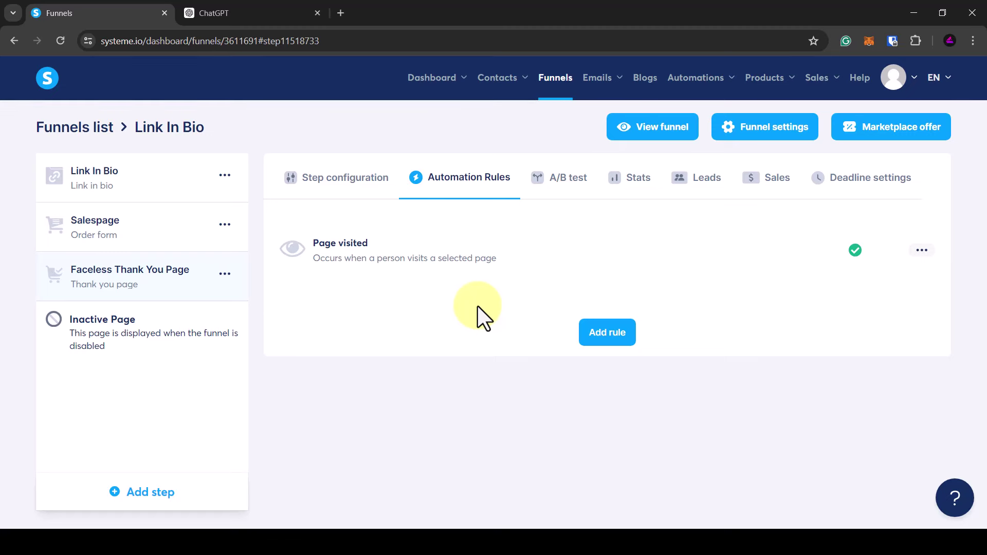
# Step: Give the Page visited rule a Subscribe to campaign action for the Welcome campaign and save the rule
pyautogui.click(354, 257)
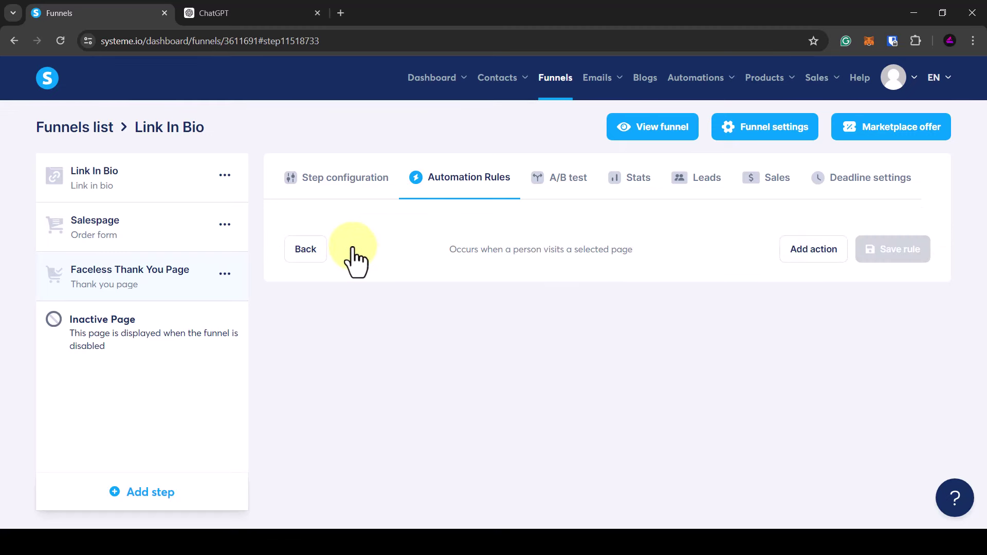
pyautogui.click(805, 257)
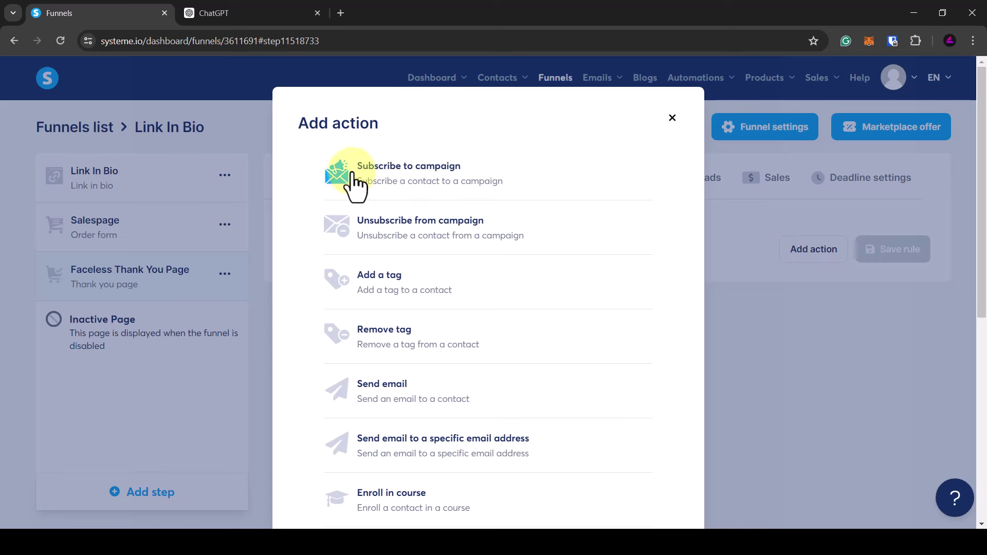
pyautogui.click(411, 185)
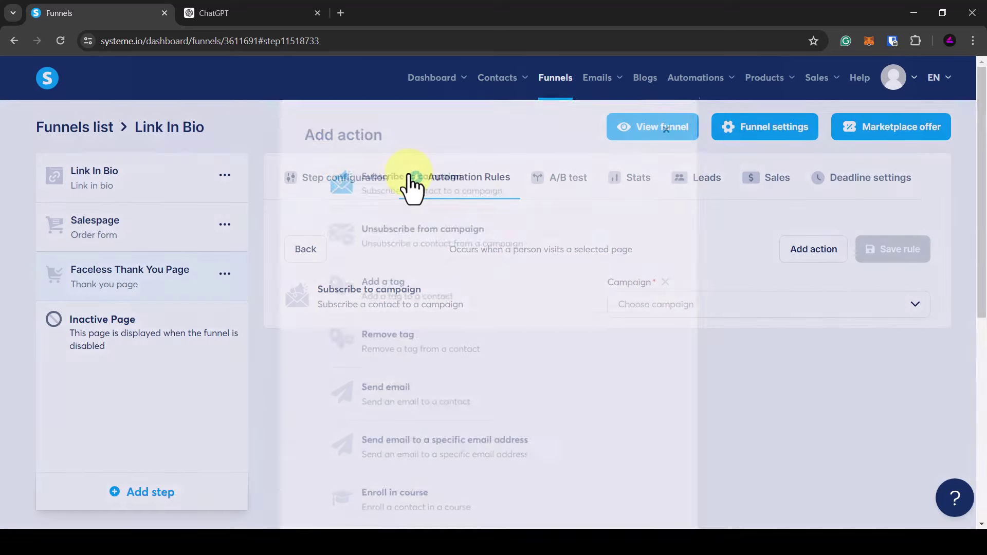
pyautogui.click(706, 312)
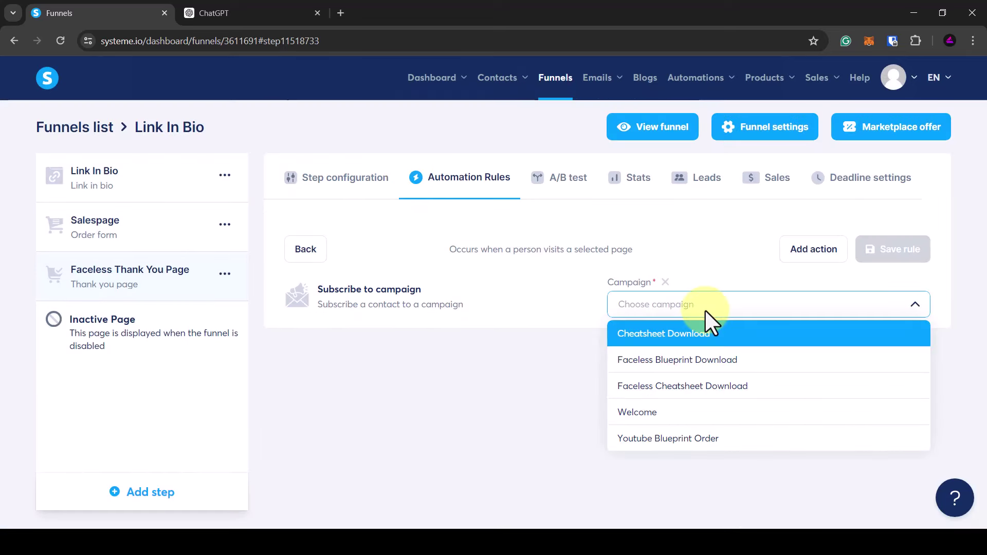
pyautogui.click(646, 417)
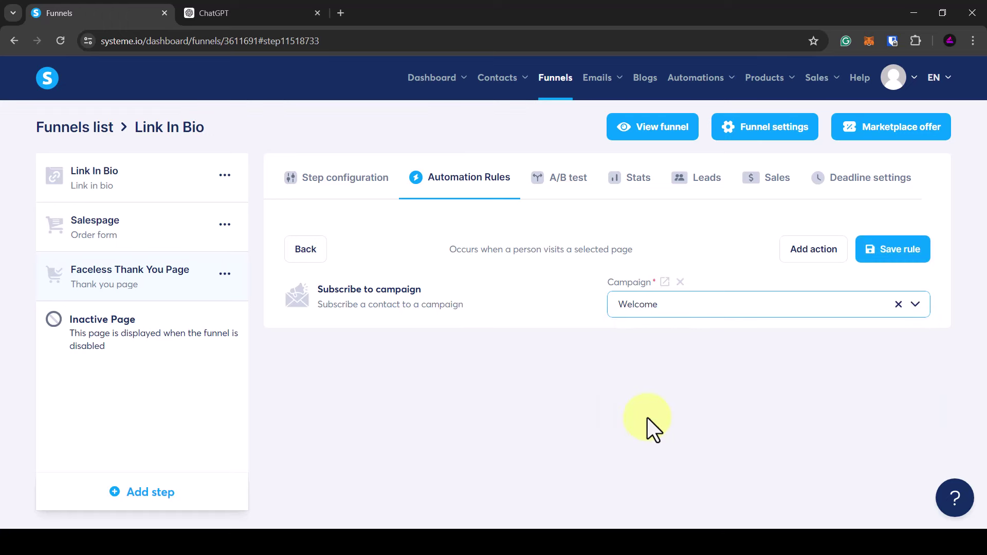
pyautogui.click(891, 249)
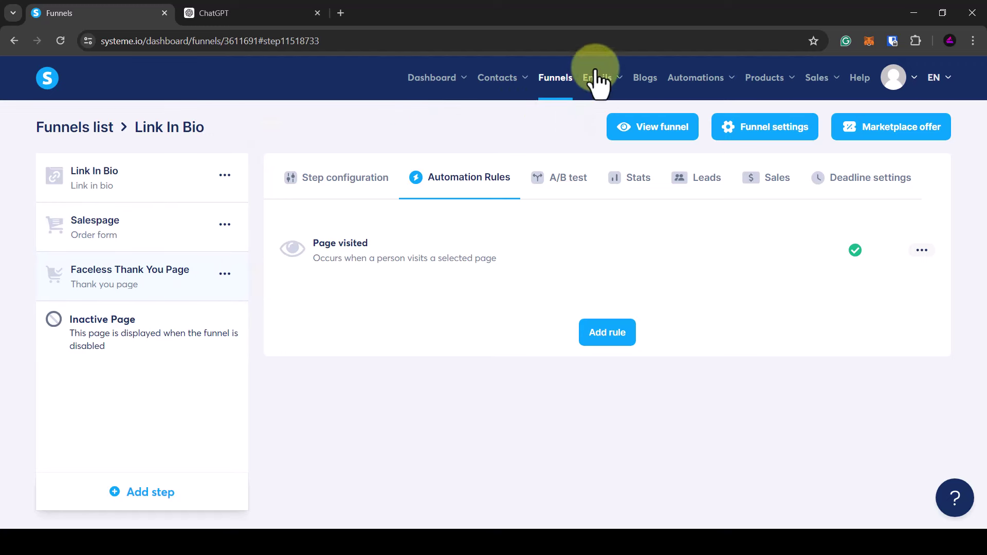
# Step: Review the actions of the Salespage step's purchase automation rule and return to the Faceless Thank You Page step
pyautogui.moveTo(597, 78)
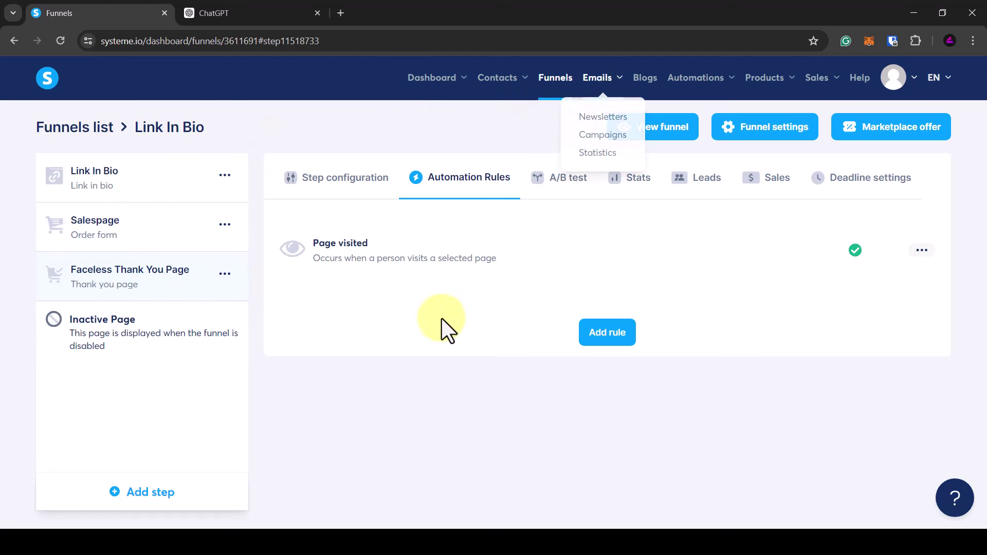
pyautogui.click(352, 271)
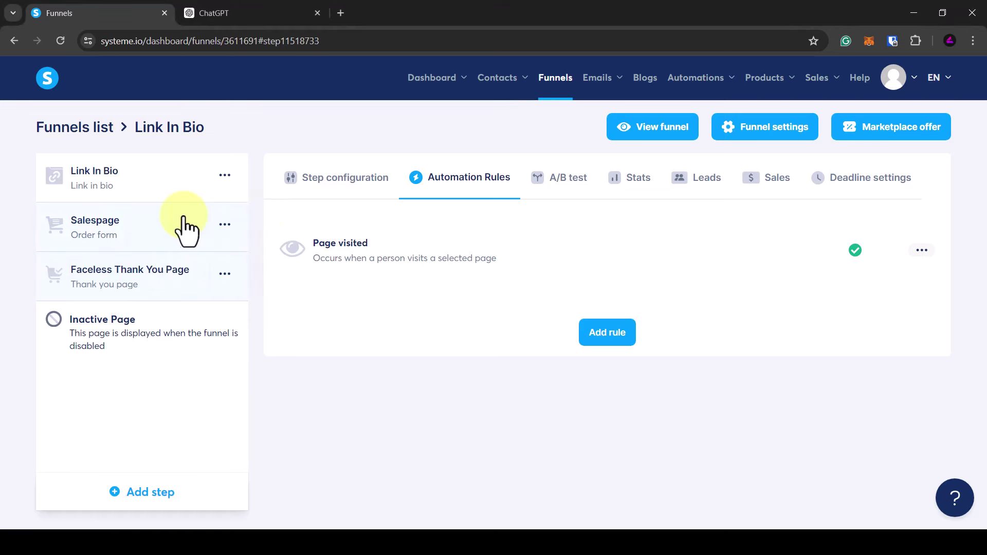
pyautogui.click(149, 229)
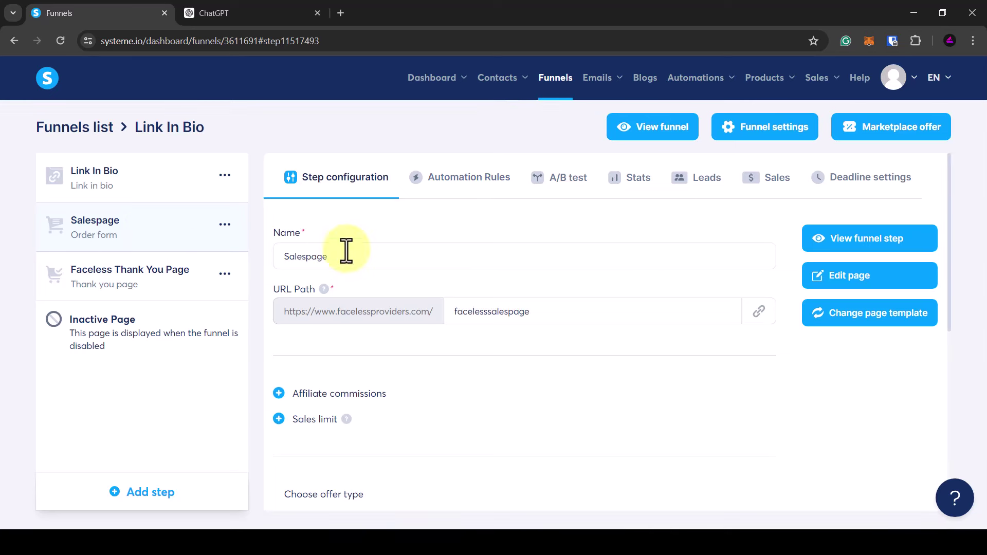
pyautogui.click(469, 181)
pyautogui.click(325, 263)
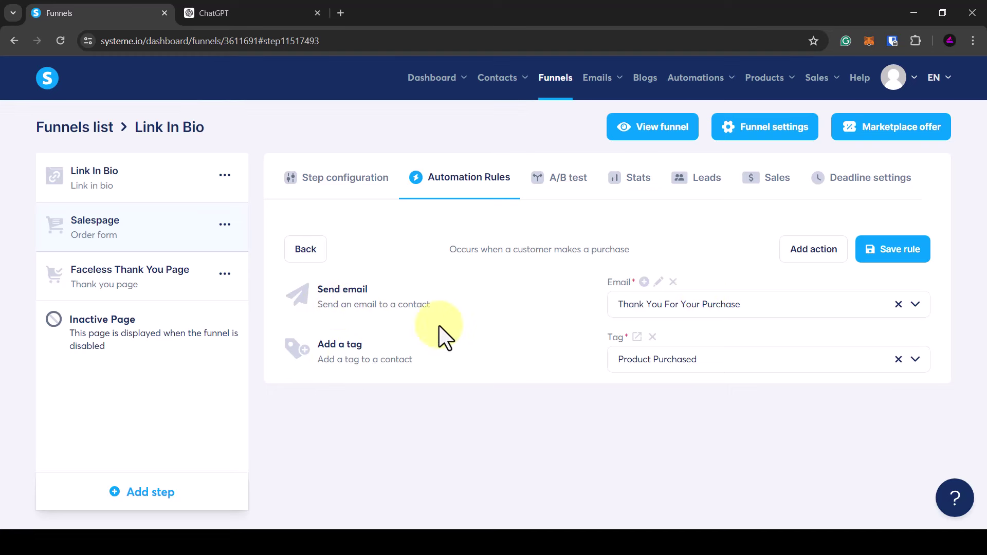
pyautogui.click(154, 294)
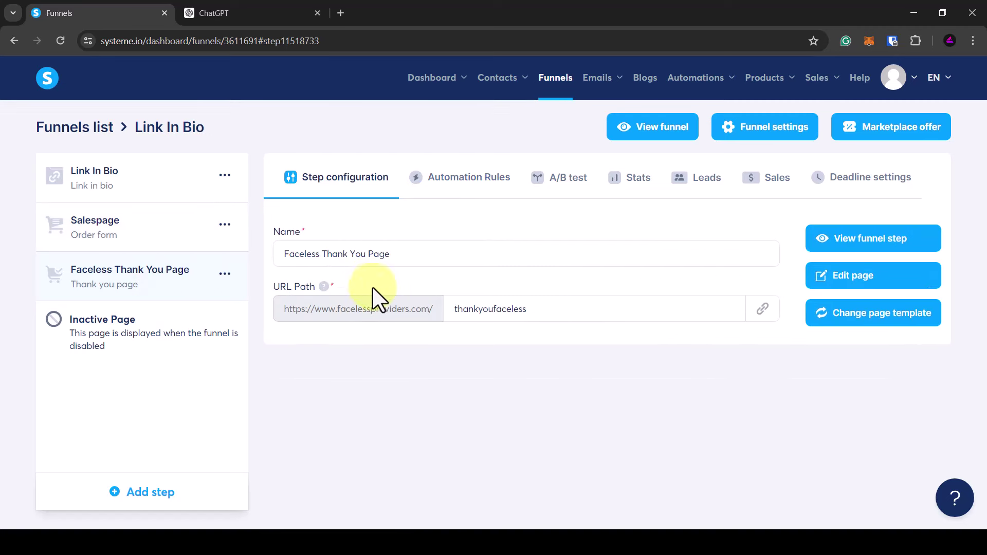
pyautogui.moveTo(602, 95)
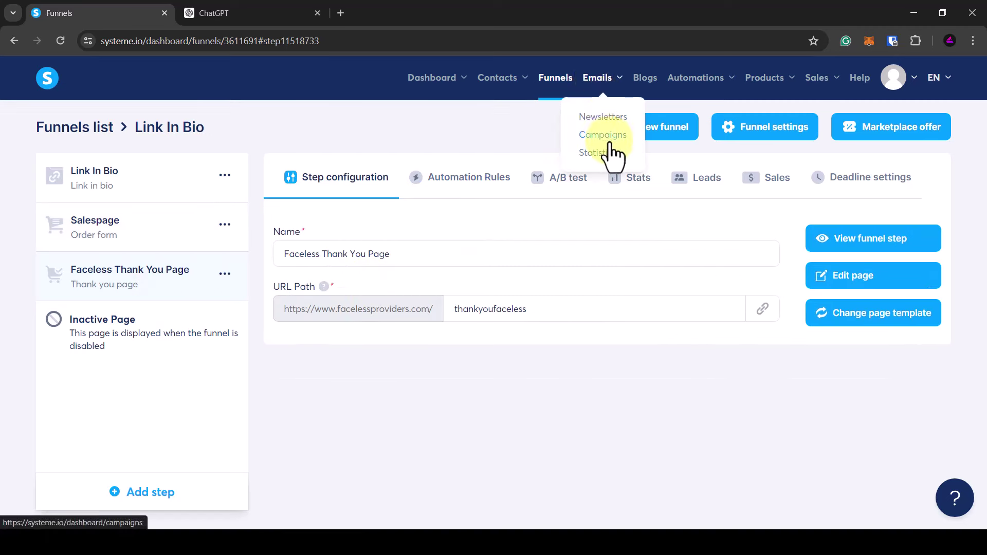